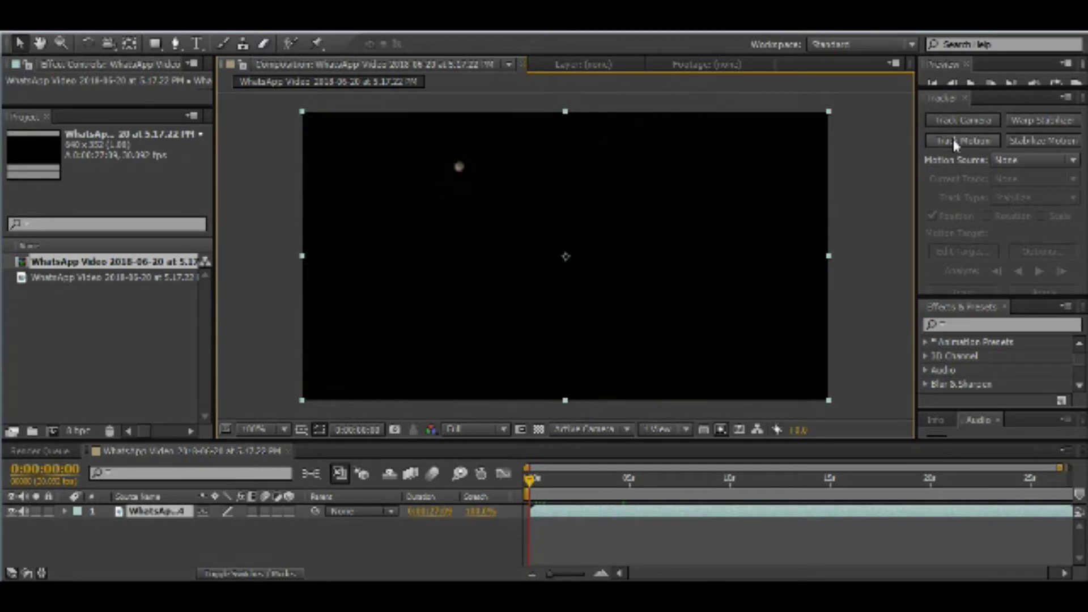
Start motion tracking on the video layer and place Track Point 1 over the light spot in the frame's upper-left area
{"action": "left_click", "coordinate": [955, 142]}
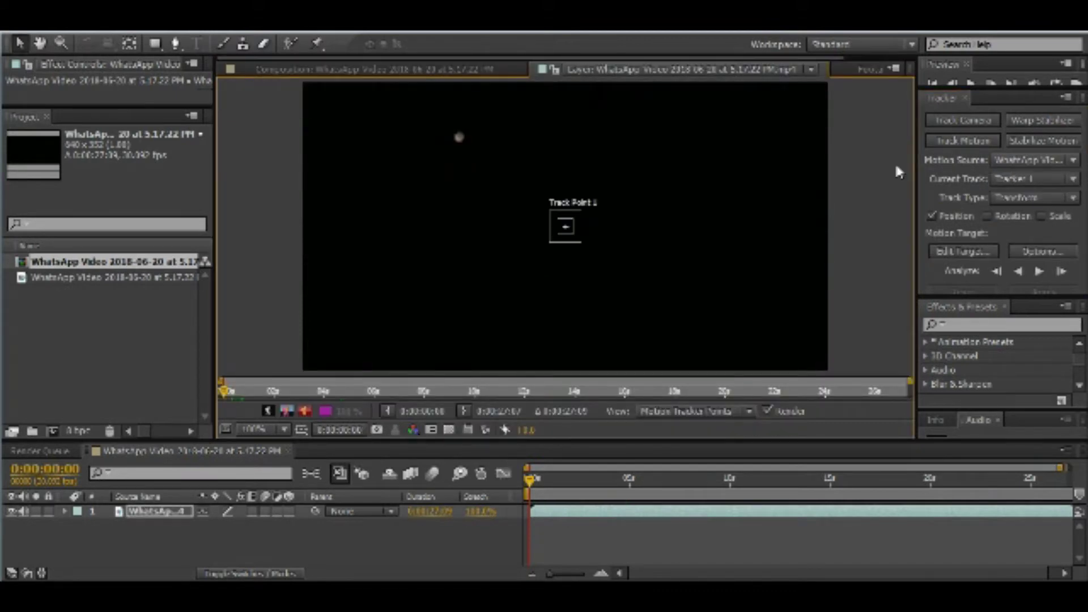
{"action": "left_click", "coordinate": [578, 235]}
{"action": "left_click_drag", "start_coordinate": [580, 230], "coordinate": [476, 149]}
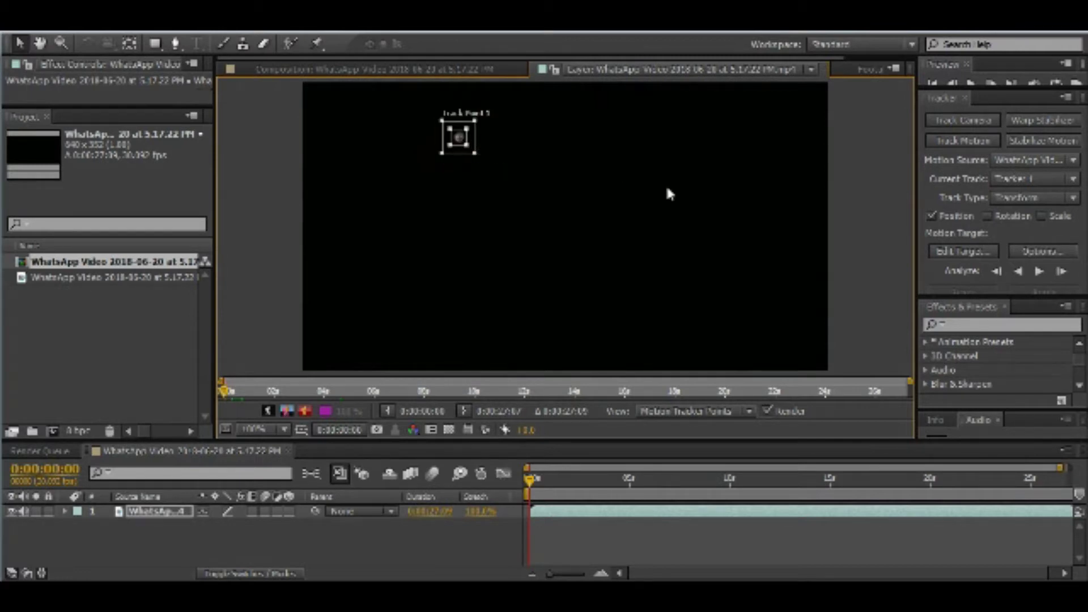
{"action": "scroll", "coordinate": [666, 188], "scroll_direction": "up", "scroll_amount": 1}
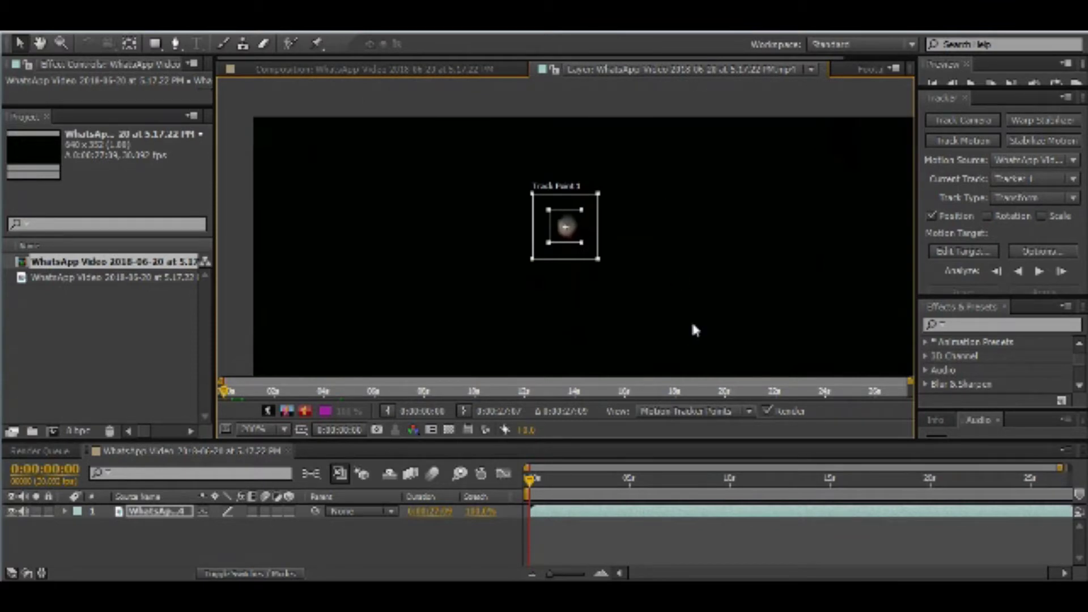
Set the track type to Stabilize and enlarge the Tracker area so all of its controls are visible
{"action": "left_click", "coordinate": [1030, 198]}
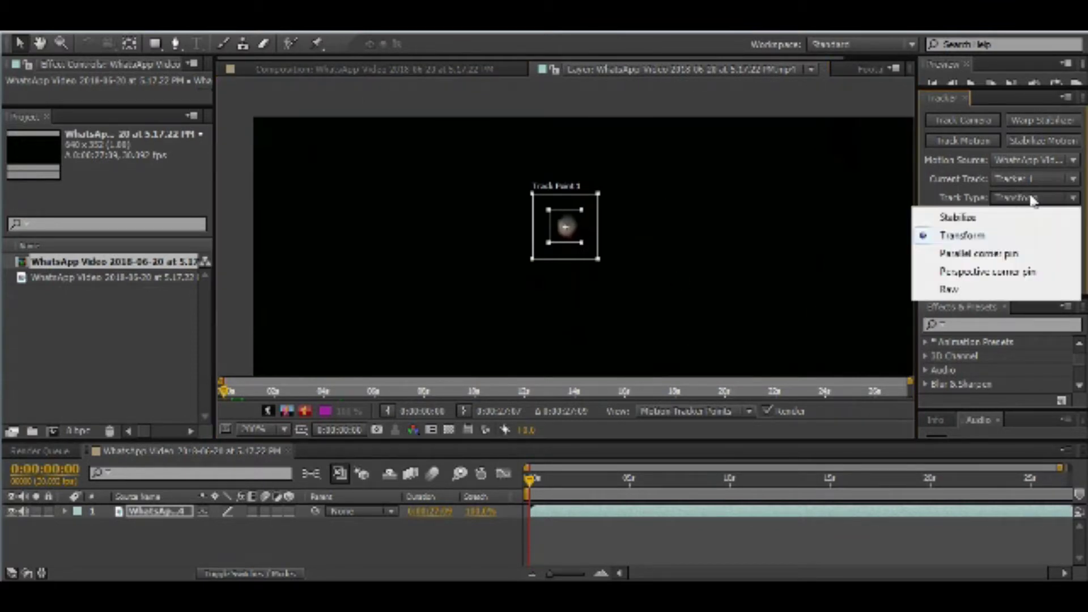
{"action": "left_click", "coordinate": [976, 215]}
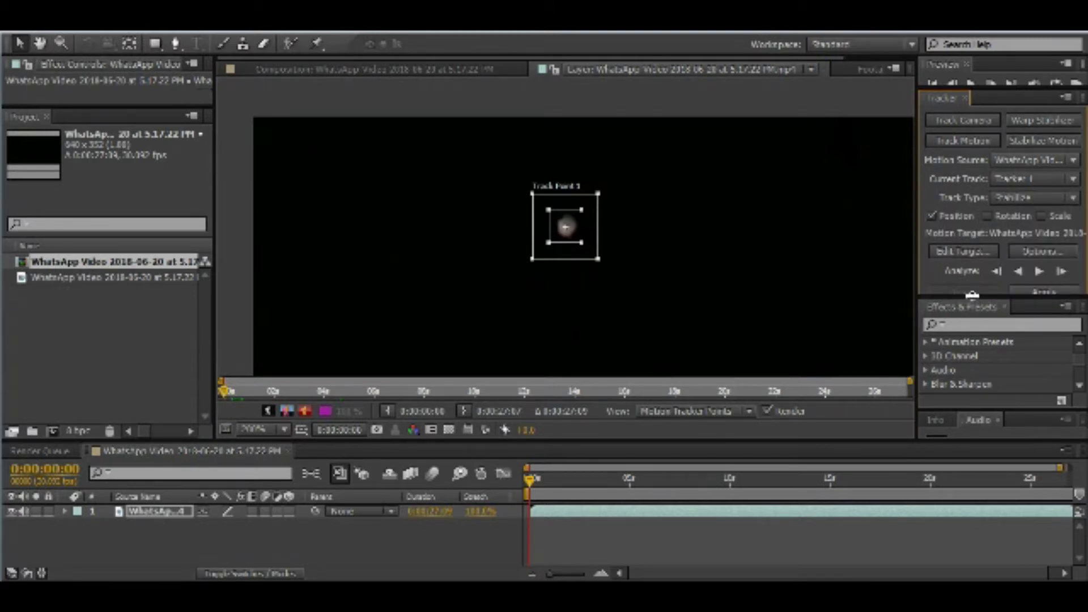
{"action": "left_click_drag", "start_coordinate": [972, 295], "coordinate": [973, 340]}
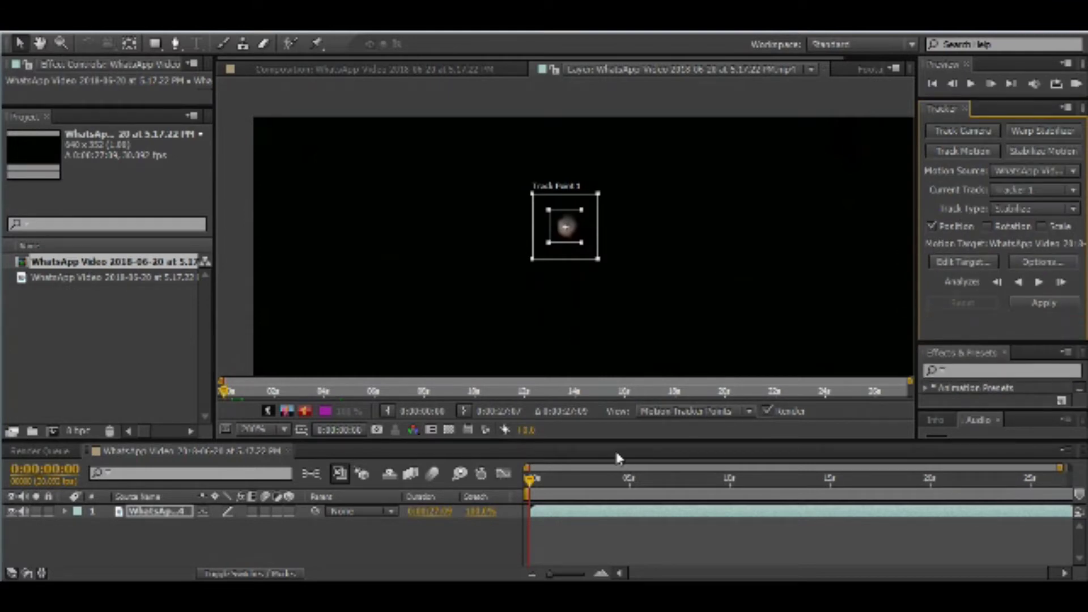
Analyze the first frame forward, run the continuous forward analysis, and stop it at 0:00:00:25
{"action": "left_click", "coordinate": [1061, 282]}
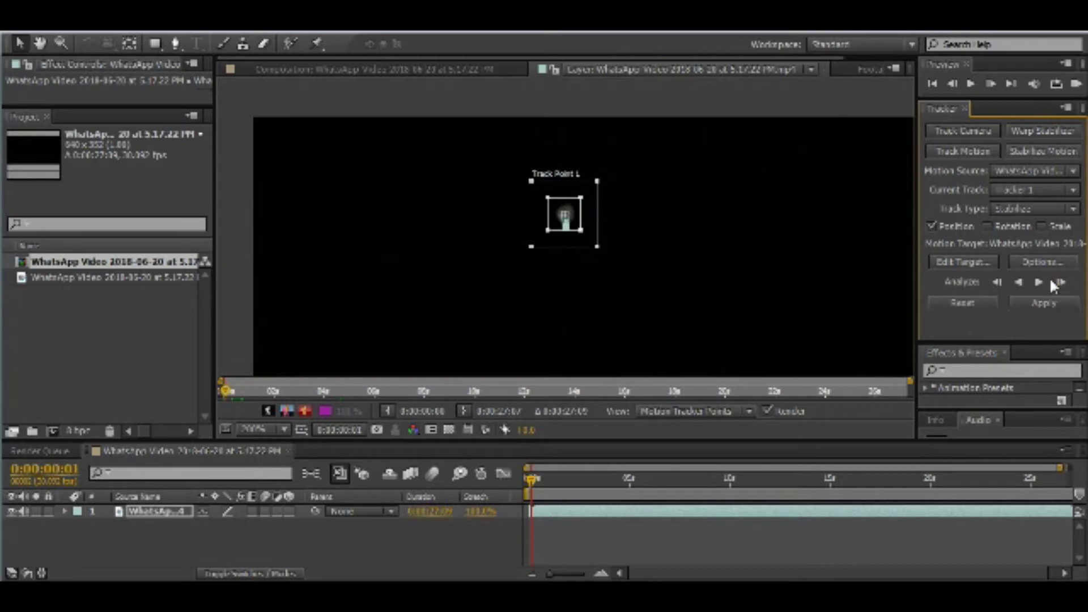
{"action": "left_click", "coordinate": [1039, 283]}
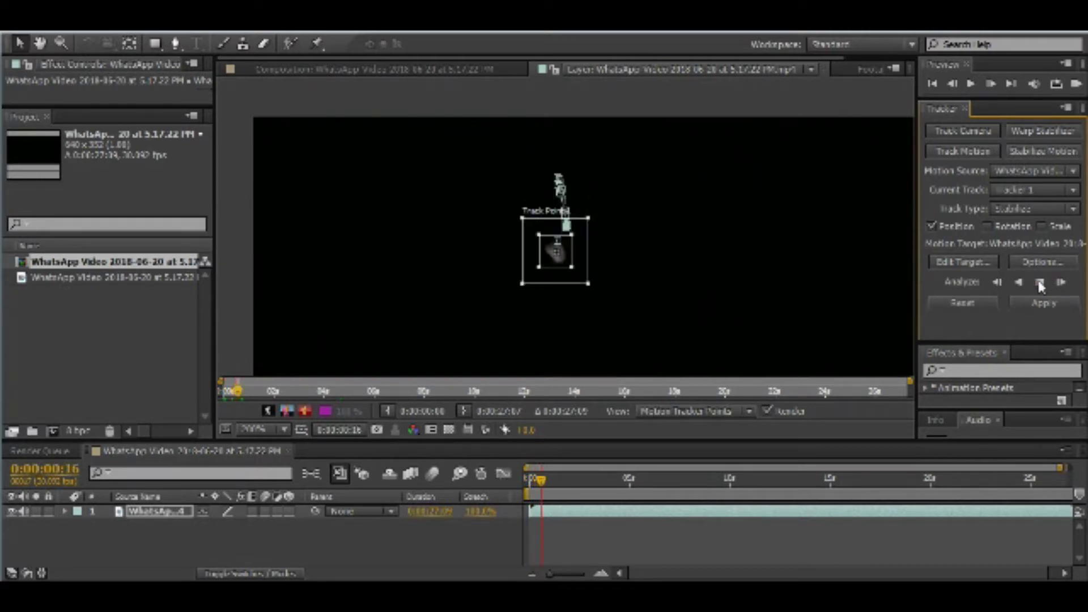
{"action": "left_click", "coordinate": [1039, 283]}
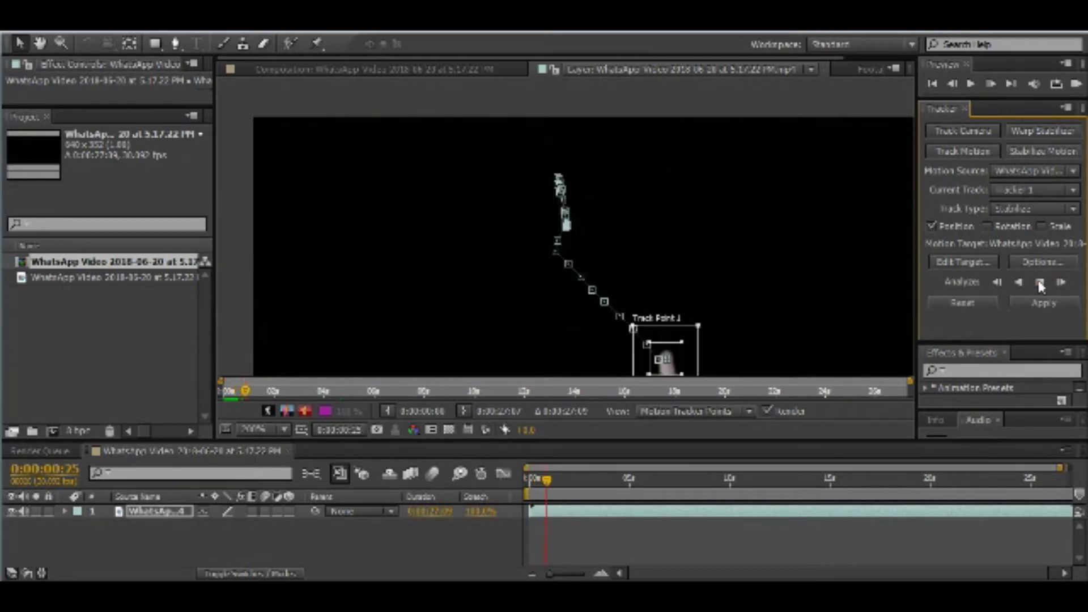
{"action": "left_click", "coordinate": [1039, 283]}
Step the analysis back to 0:00:00:23 and recenter Track Point 1 on the light spot
{"action": "key", "text": "comma"}
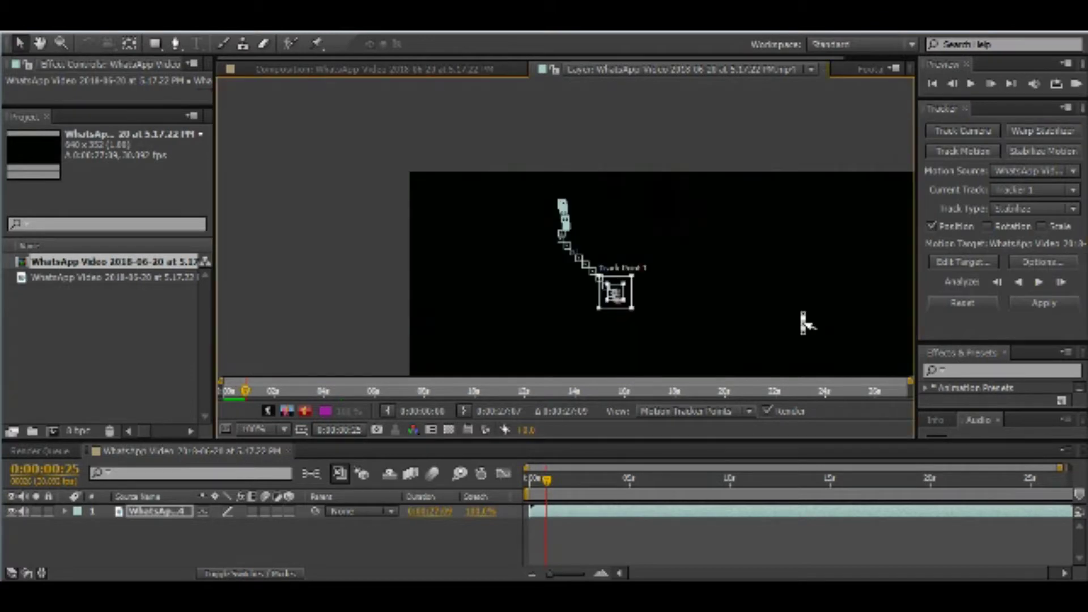
{"action": "key", "text": "comma"}
{"action": "key", "text": "period"}
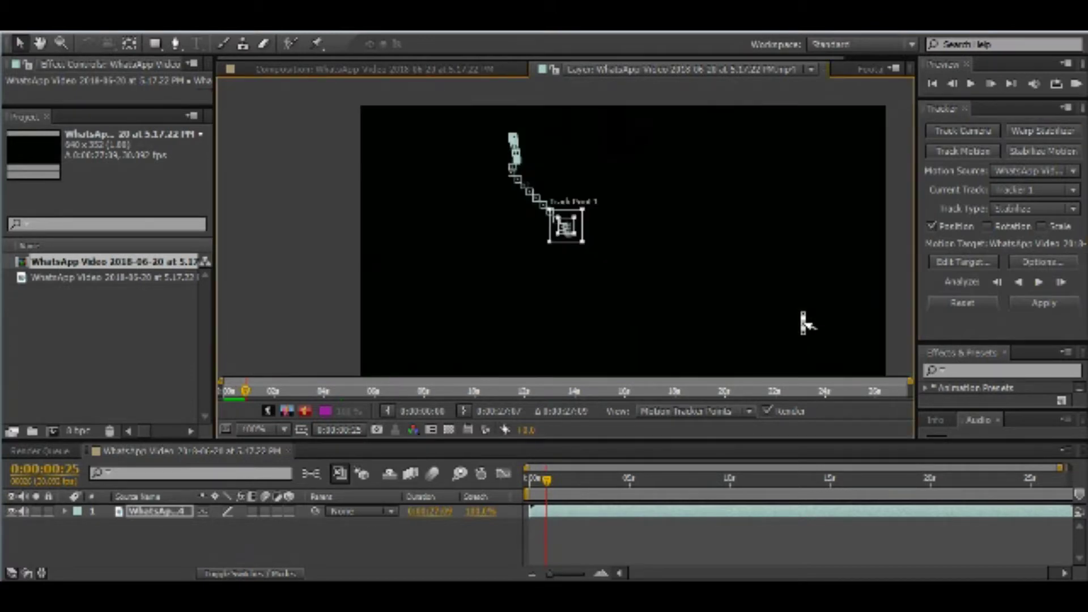
{"action": "key", "text": "period"}
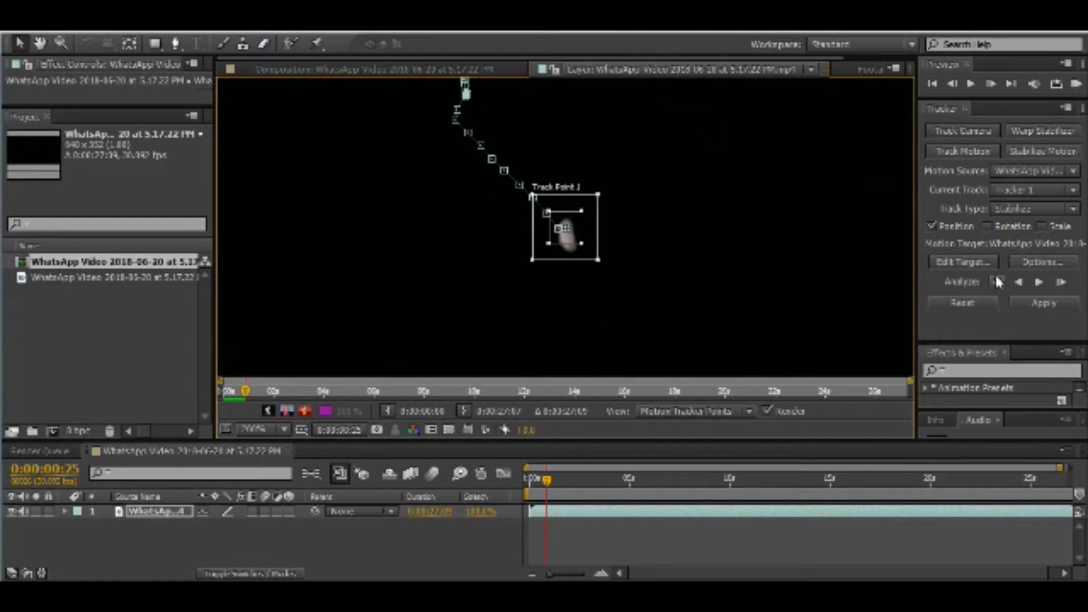
{"action": "left_click", "coordinate": [996, 282]}
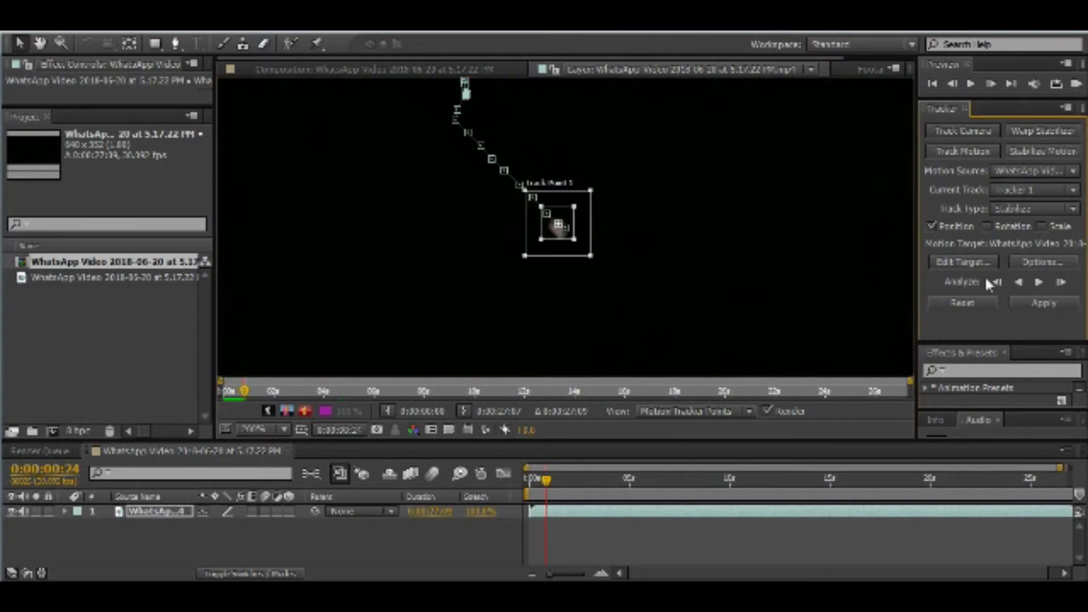
{"action": "left_click", "coordinate": [996, 282]}
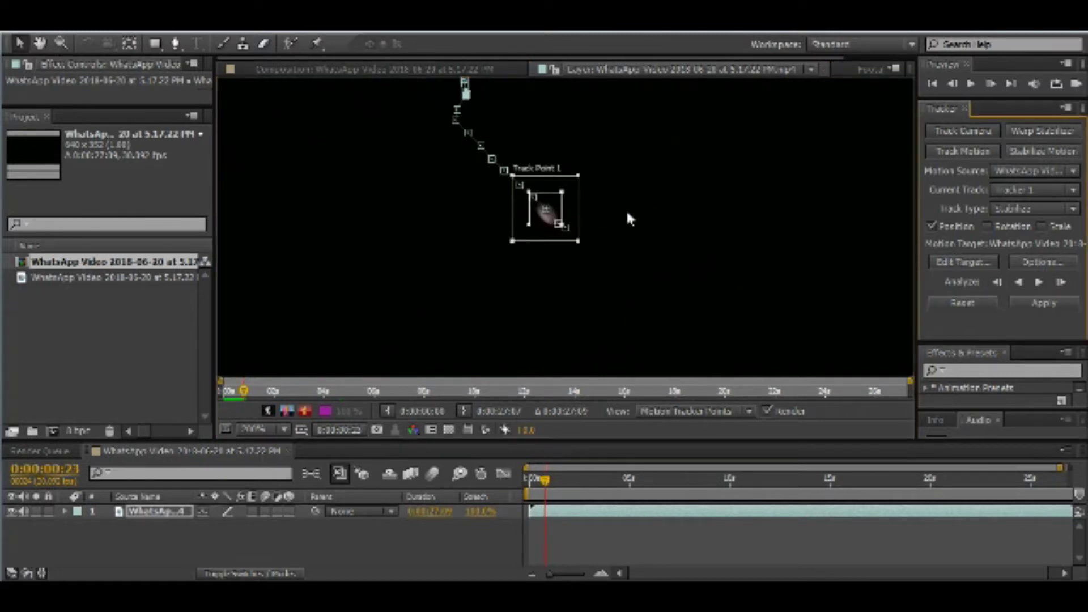
{"action": "key", "text": "period"}
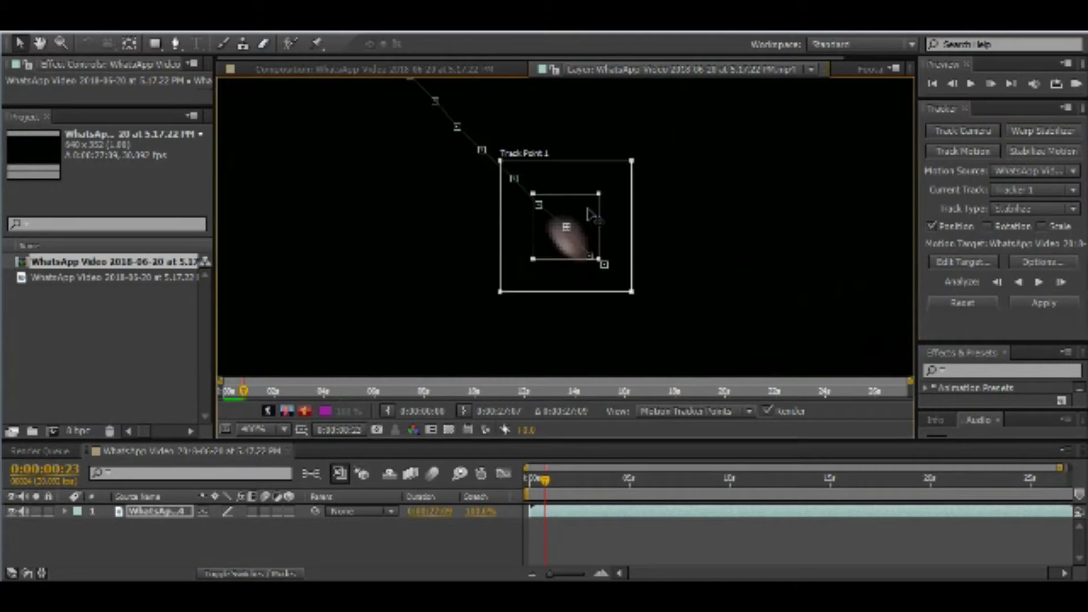
{"action": "left_click_drag", "start_coordinate": [611, 230], "coordinate": [614, 243]}
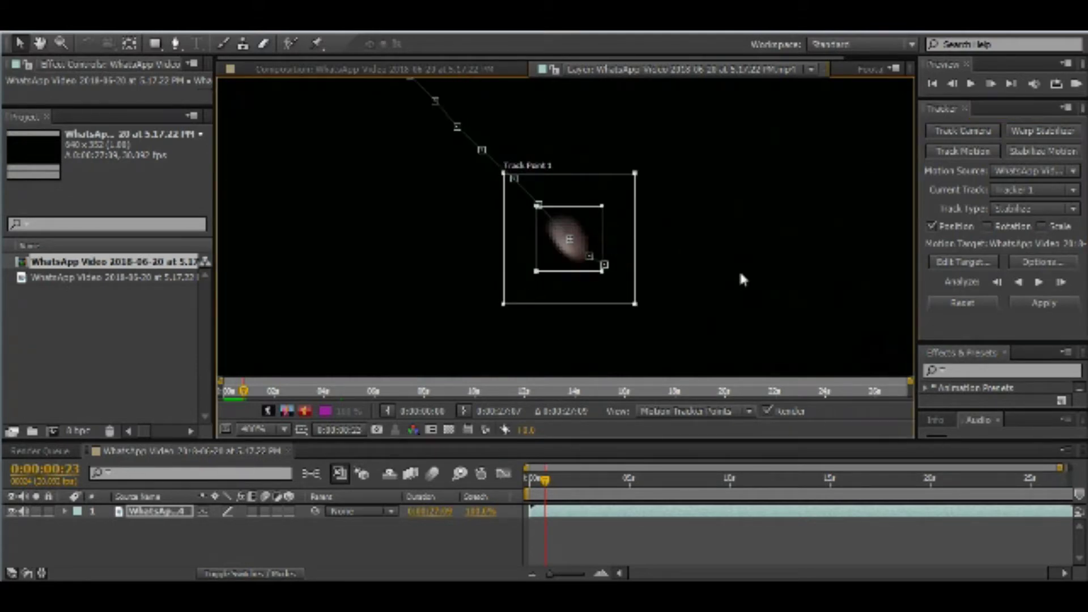
Analyze forward frame by frame to 0:00:00:28, recentering the track point on the light spot at 0:00:00:25
{"action": "left_click", "coordinate": [1061, 282]}
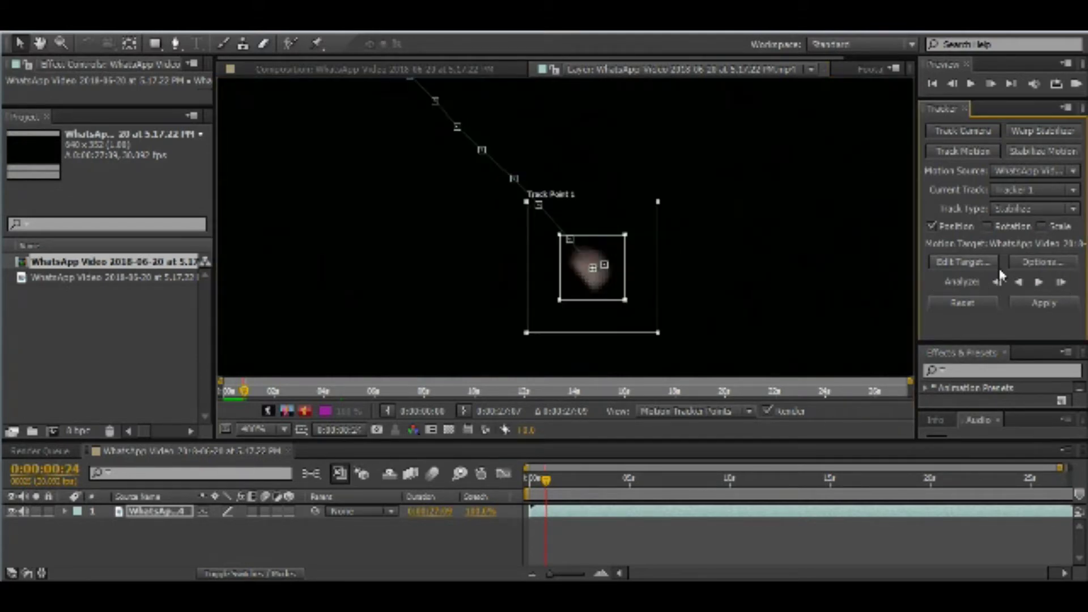
{"action": "left_click", "coordinate": [1061, 283]}
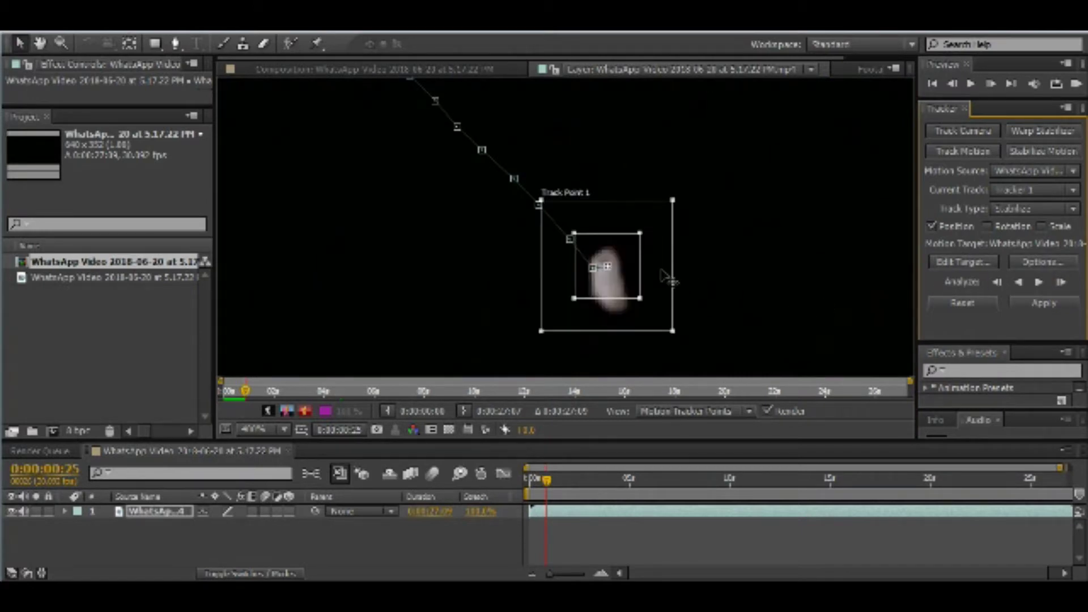
{"action": "left_click_drag", "start_coordinate": [662, 271], "coordinate": [661, 286]}
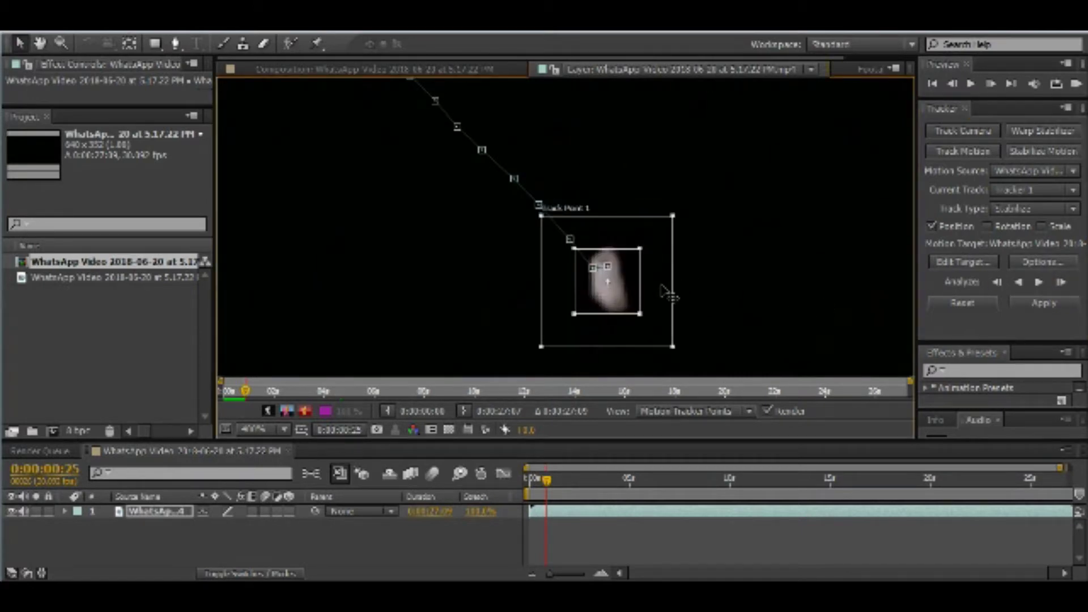
{"action": "left_click", "coordinate": [1061, 282]}
{"action": "left_click", "coordinate": [1060, 282]}
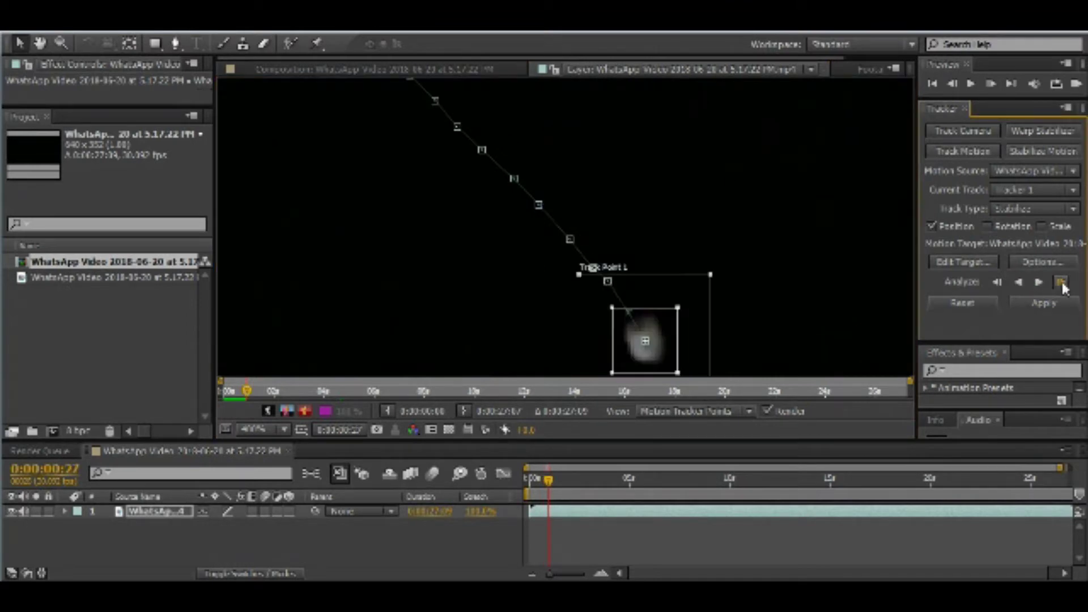
Run the continuous forward analysis from 0:00:00:28 to 0:00:01:09
{"action": "key", "text": "comma"}
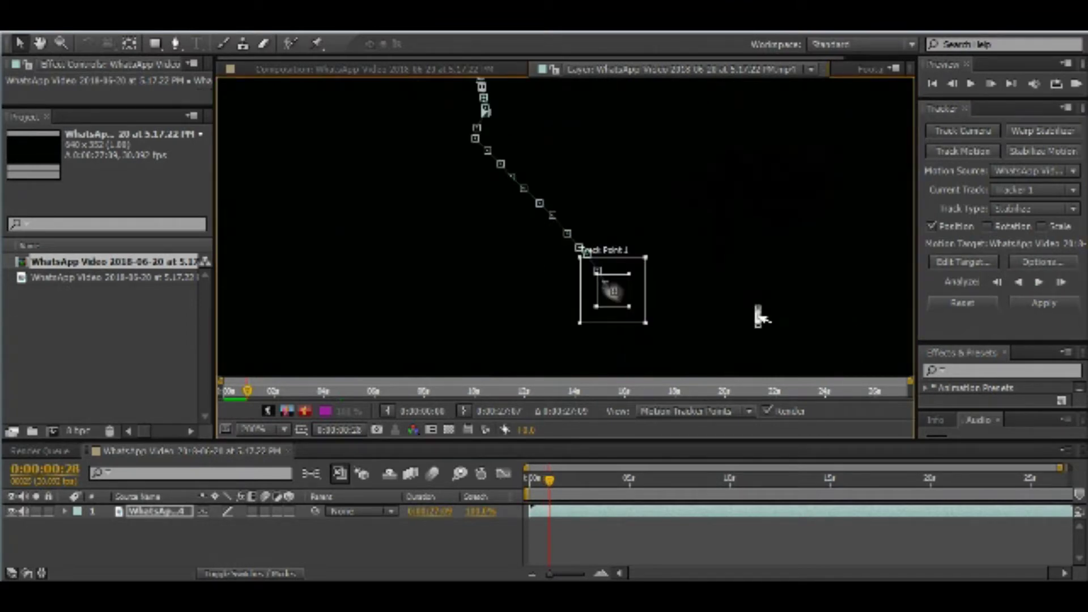
{"action": "key", "text": "comma"}
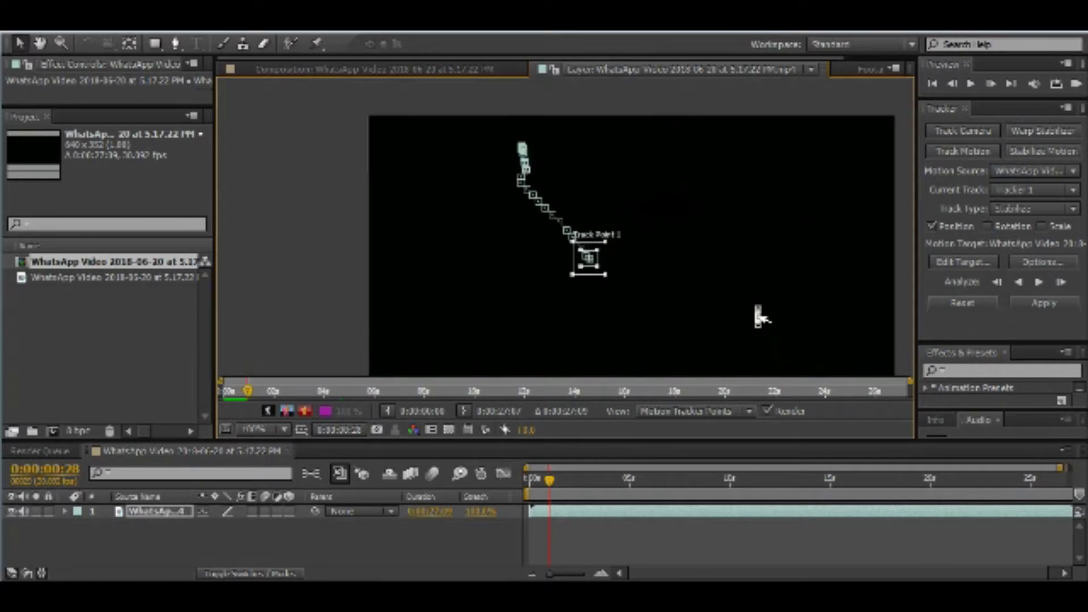
{"action": "key", "text": "period"}
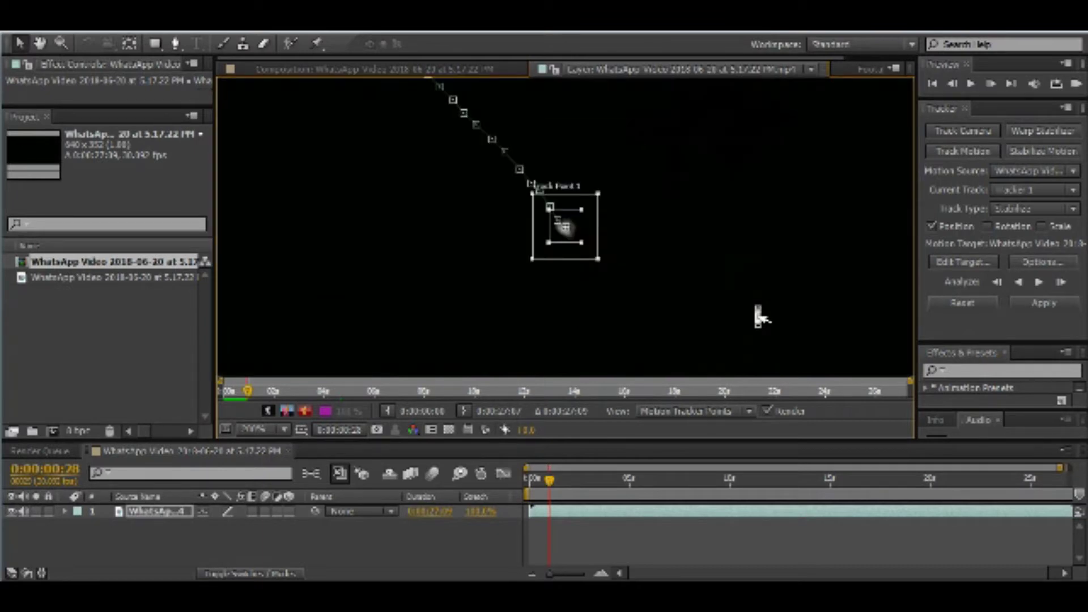
{"action": "key", "text": "period"}
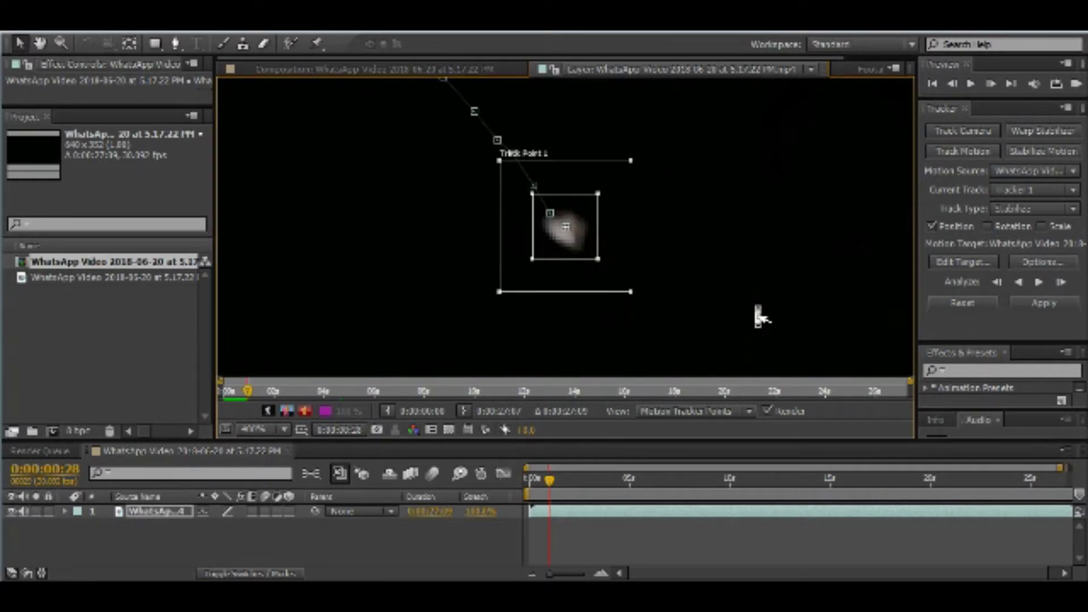
{"action": "left_click", "coordinate": [1040, 282]}
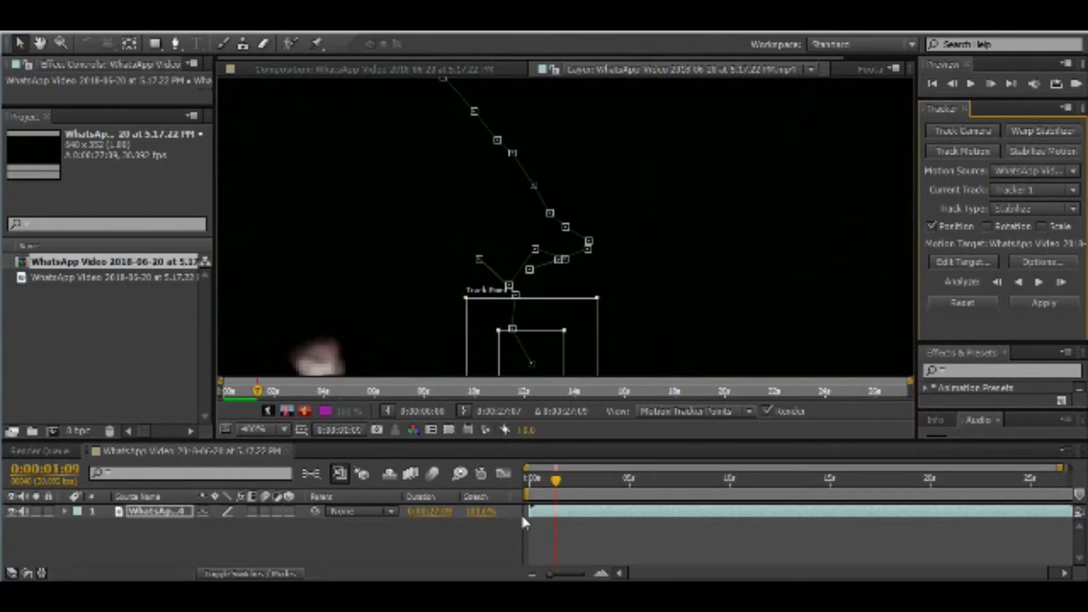
Return to 0:00:00:29, analyze one frame forward, and recenter the track point on the light spot at 0:00:01:00
{"action": "left_click_drag", "start_coordinate": [548, 574], "coordinate": [583, 574]}
{"action": "left_click", "coordinate": [594, 482]}
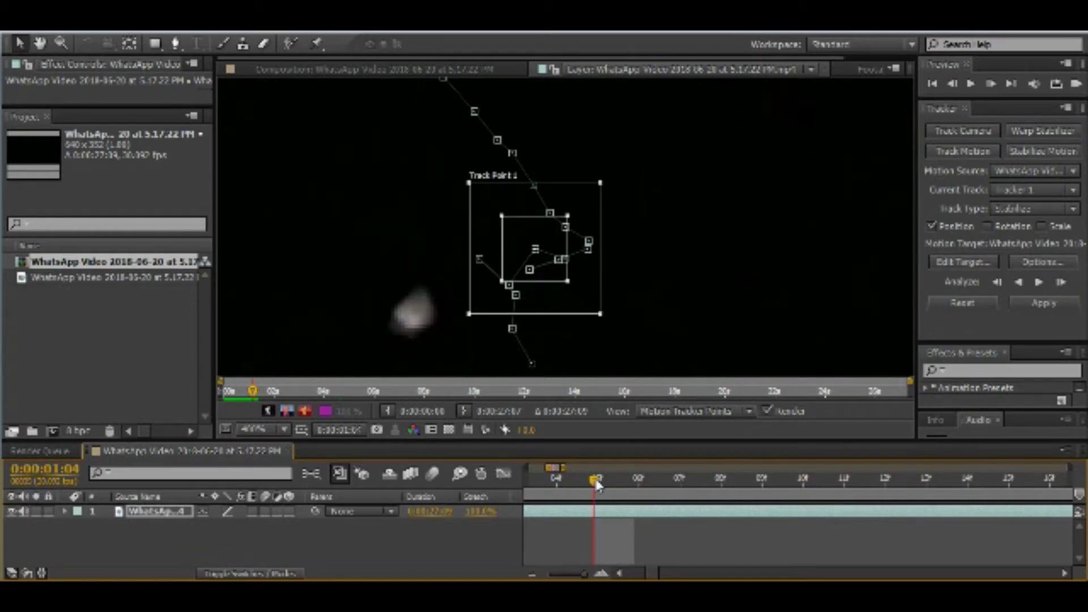
{"action": "left_click_drag", "start_coordinate": [593, 482], "coordinate": [693, 486]}
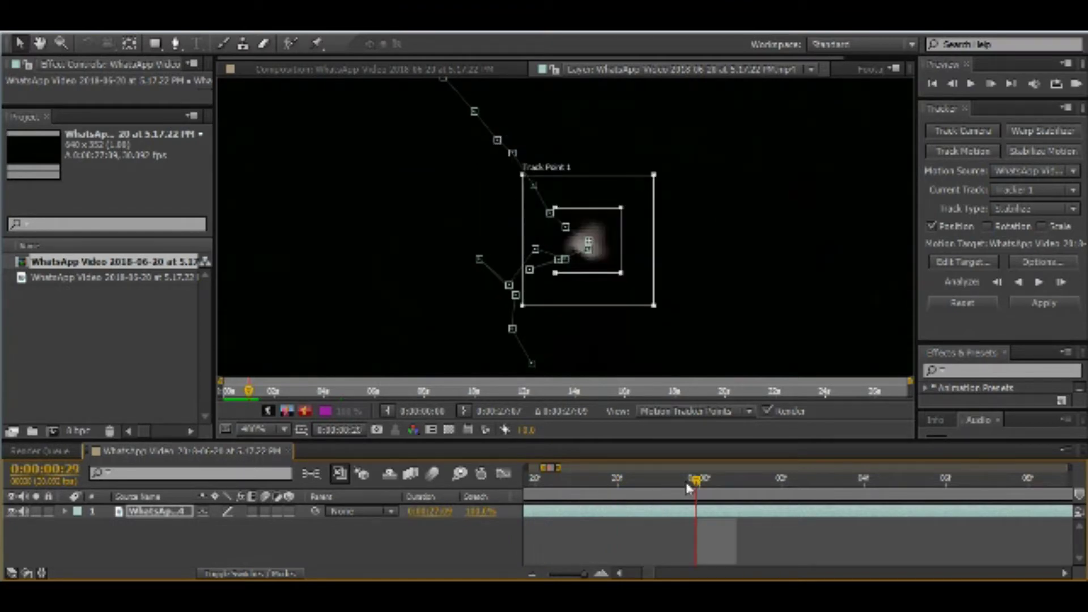
{"action": "left_click", "coordinate": [1061, 281]}
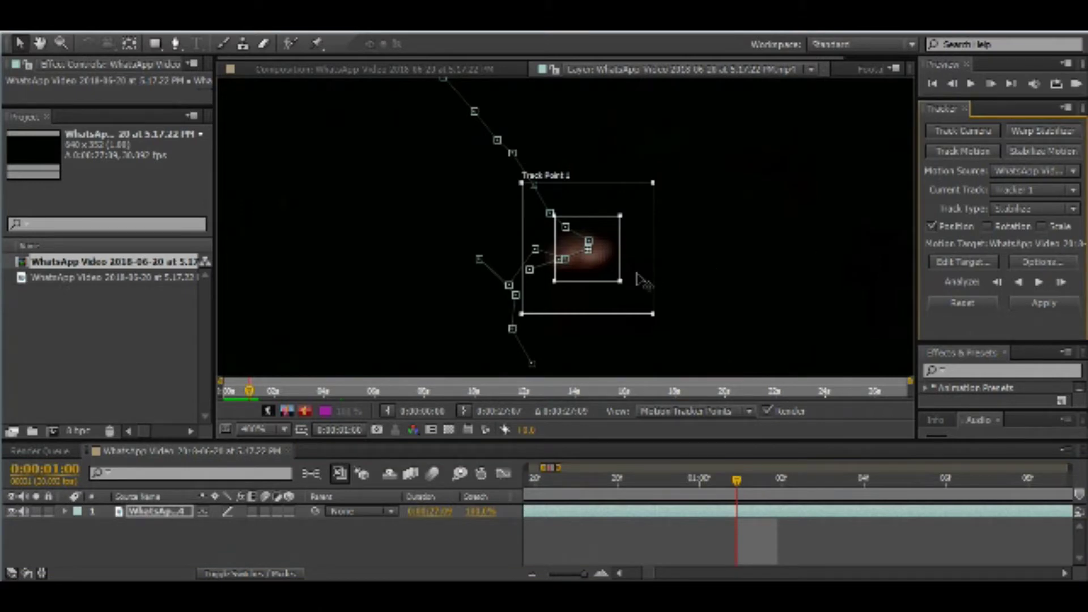
{"action": "left_click_drag", "start_coordinate": [646, 277], "coordinate": [639, 283]}
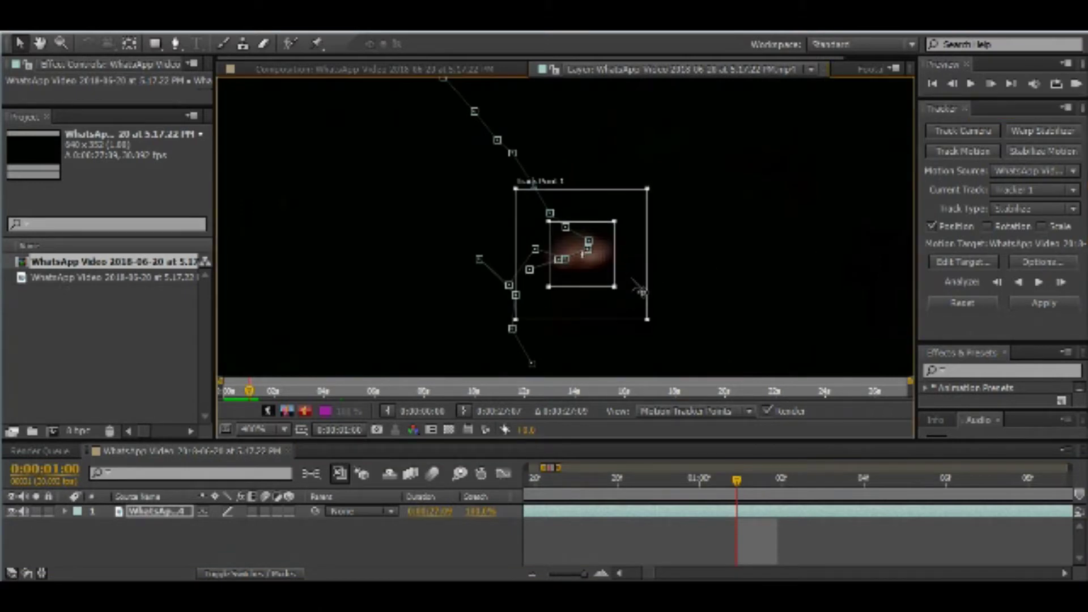
Analyze forward frame by frame to 0:00:01:04, recentering the track point on the light spot at 0:00:01:03
{"action": "left_click", "coordinate": [1060, 281]}
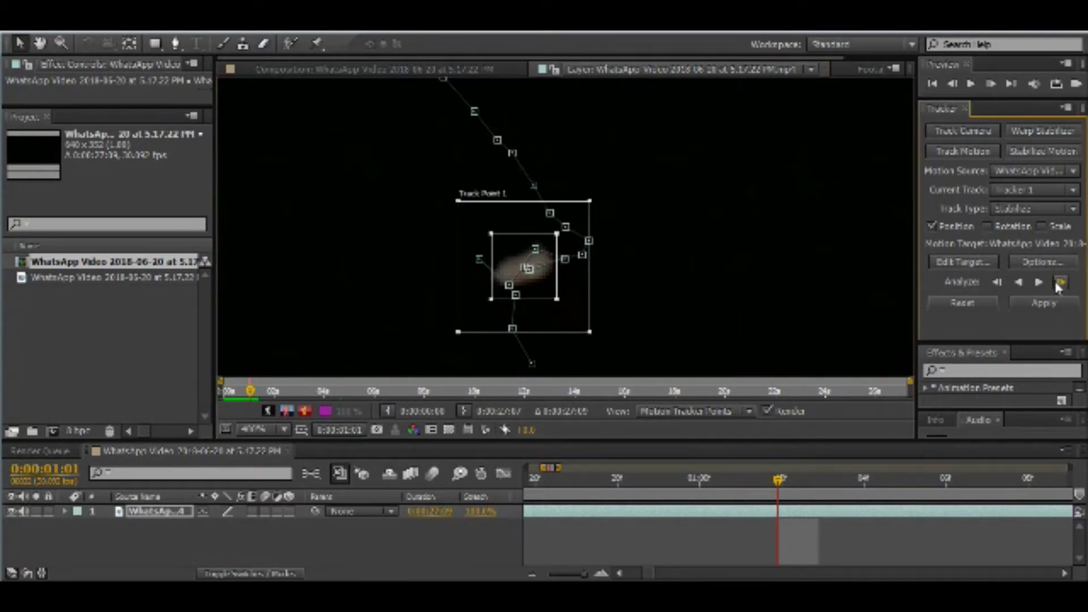
{"action": "left_click", "coordinate": [1058, 282]}
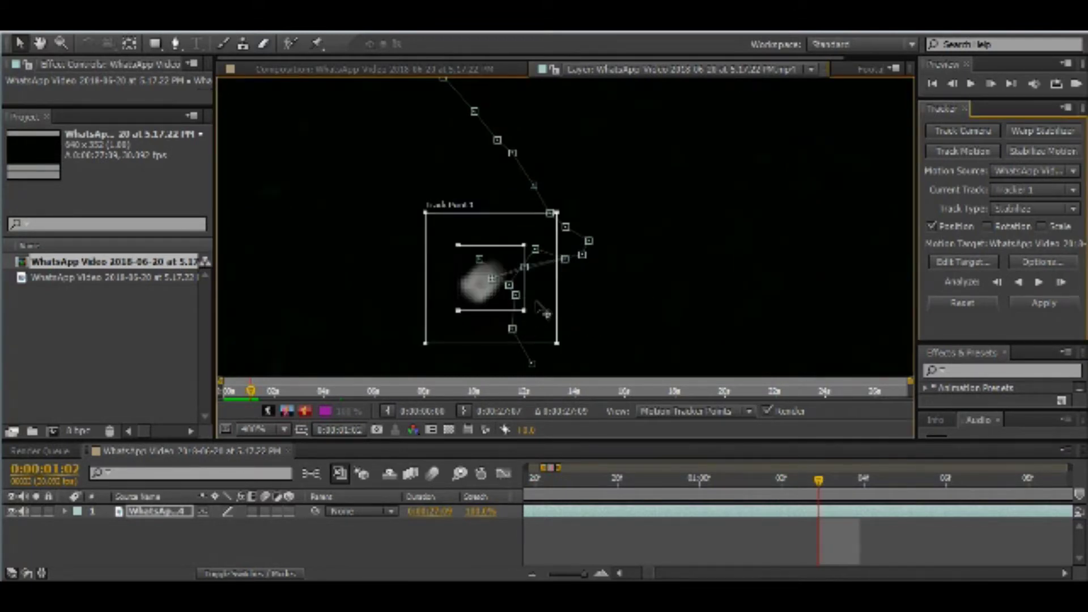
{"action": "left_click", "coordinate": [1060, 282]}
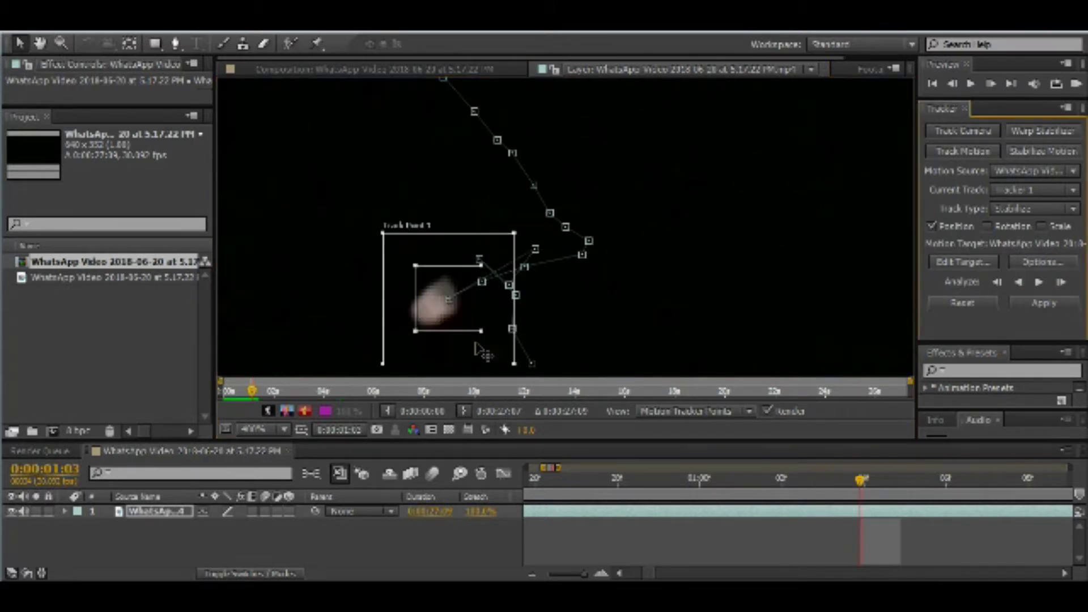
{"action": "left_click_drag", "start_coordinate": [478, 352], "coordinate": [464, 355]}
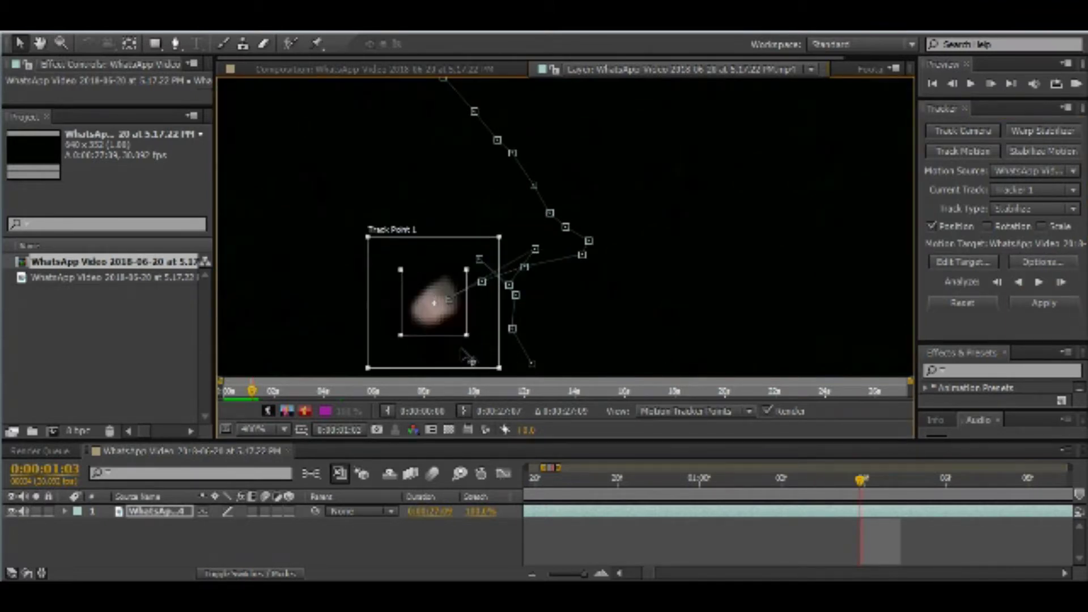
{"action": "left_click", "coordinate": [1060, 282]}
{"action": "scroll", "coordinate": [716, 229], "scroll_direction": "down", "scroll_amount": 2}
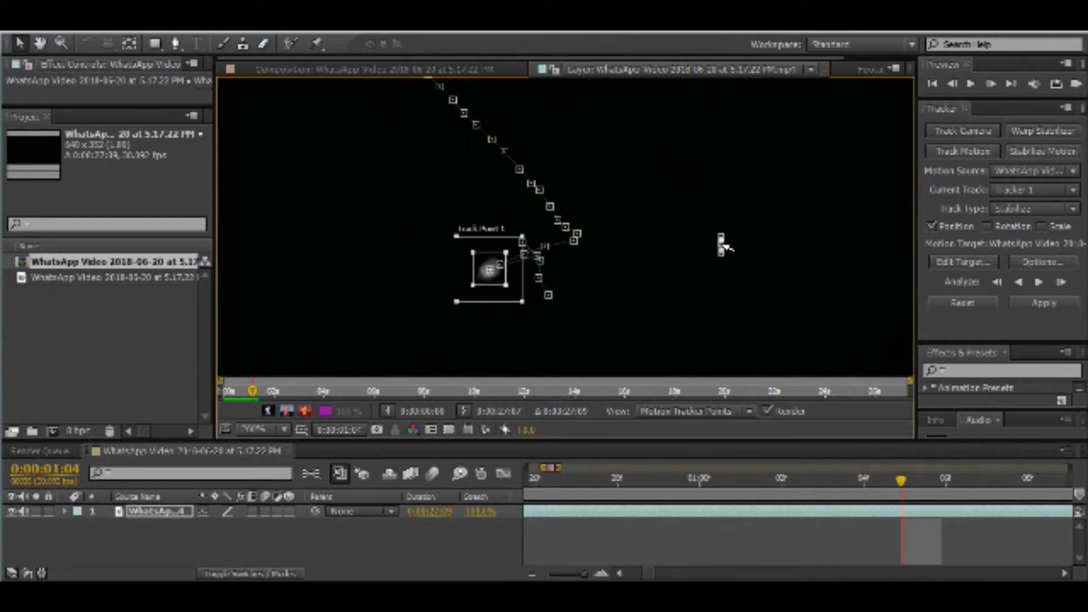
{"action": "scroll", "coordinate": [722, 245], "scroll_direction": "up", "scroll_amount": 2}
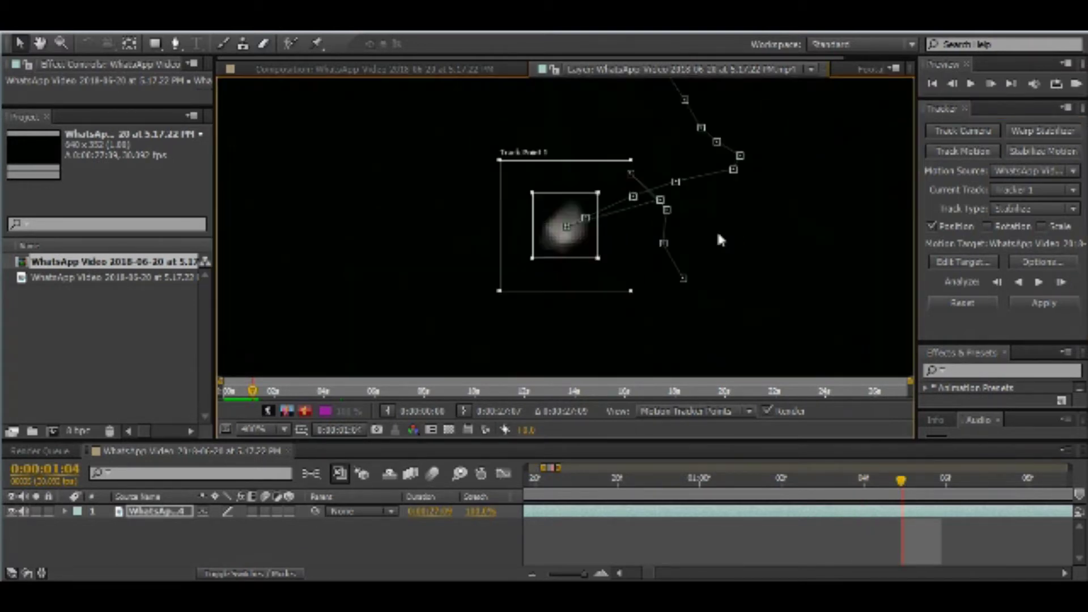
Analyze one frame forward from 0:00:01:04 and run the continuous forward analysis to 0:00:02:15
{"action": "left_click", "coordinate": [1062, 283]}
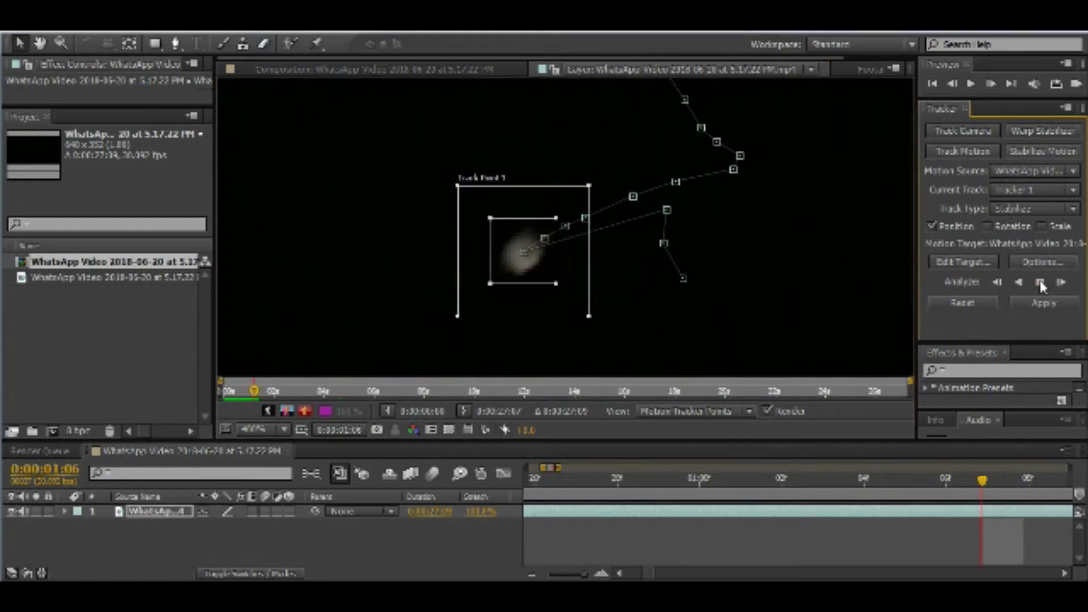
{"action": "left_click", "coordinate": [1041, 282]}
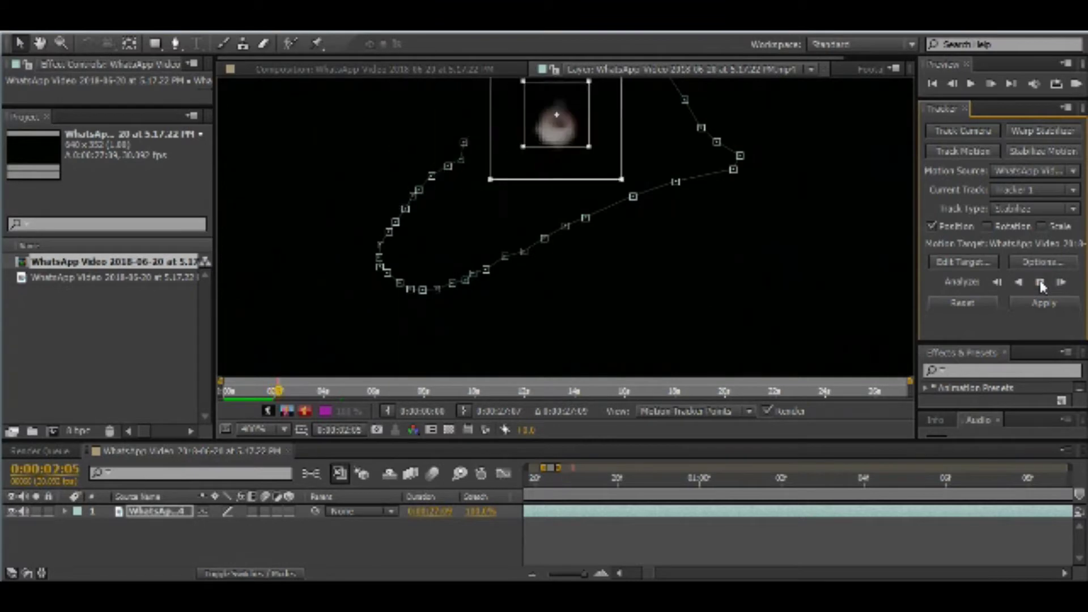
{"action": "left_click", "coordinate": [1040, 282]}
{"action": "key", "text": "comma"}
{"action": "key", "text": "period"}
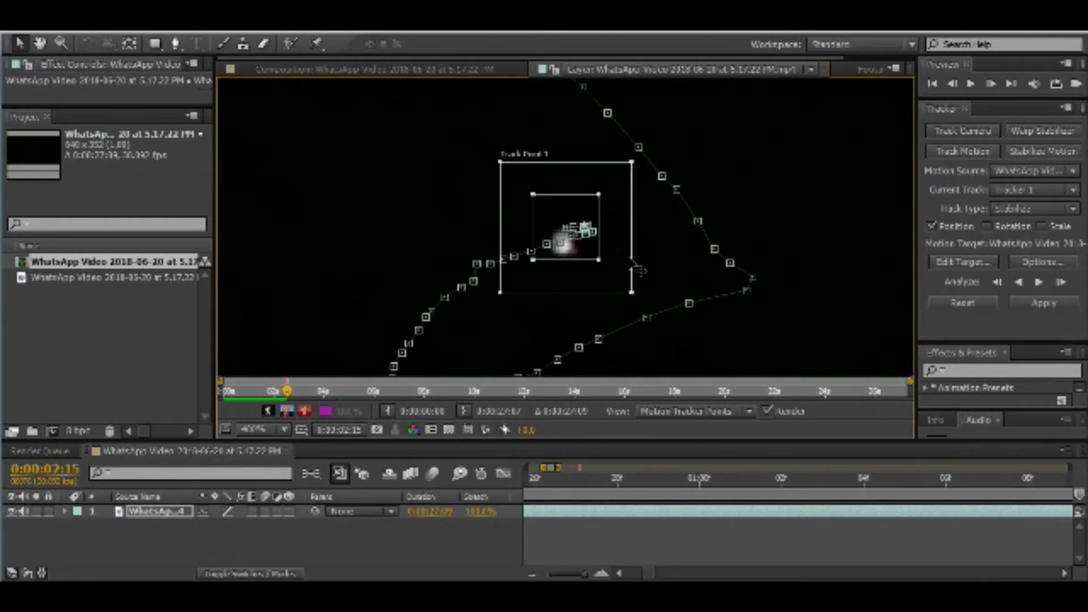
{"action": "key", "text": "period"}
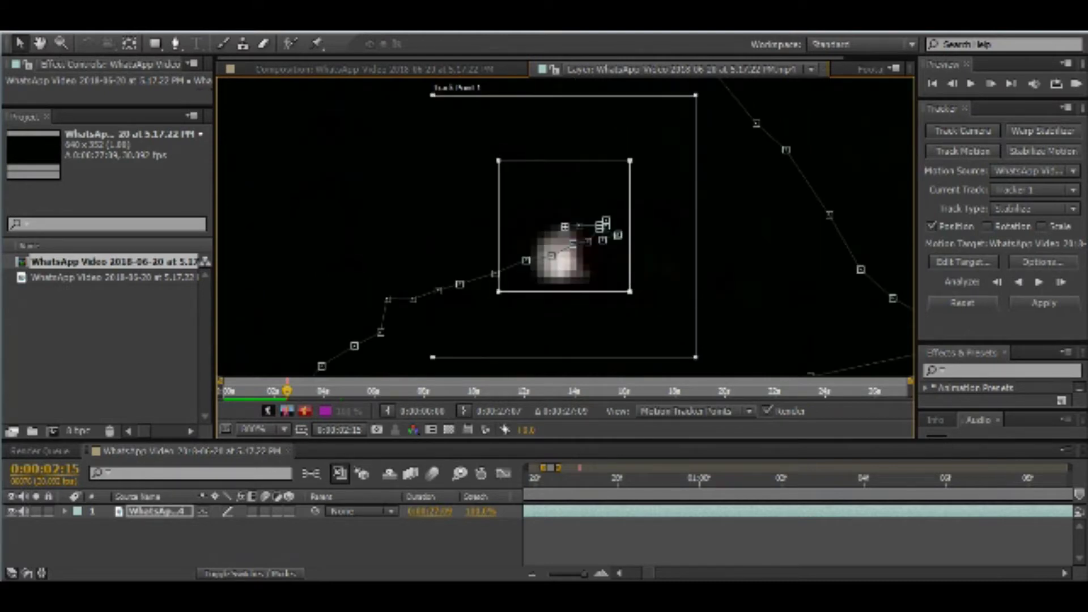
Return to 0:00:01:28 and recenter the track point on the light spot
{"action": "left_click_drag", "start_coordinate": [588, 576], "coordinate": [585, 576]}
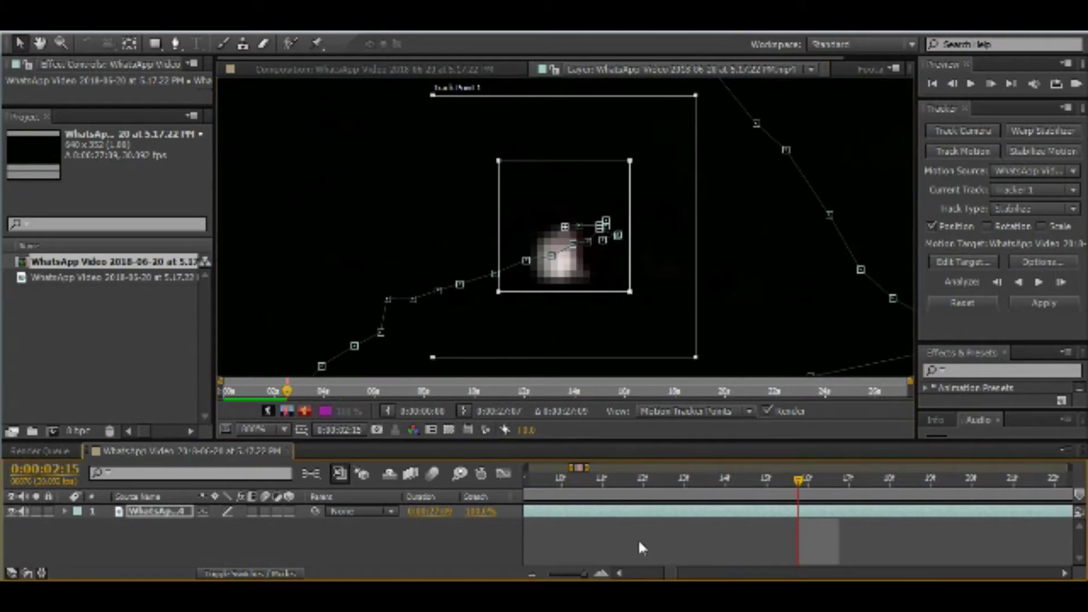
{"action": "left_click", "coordinate": [551, 481]}
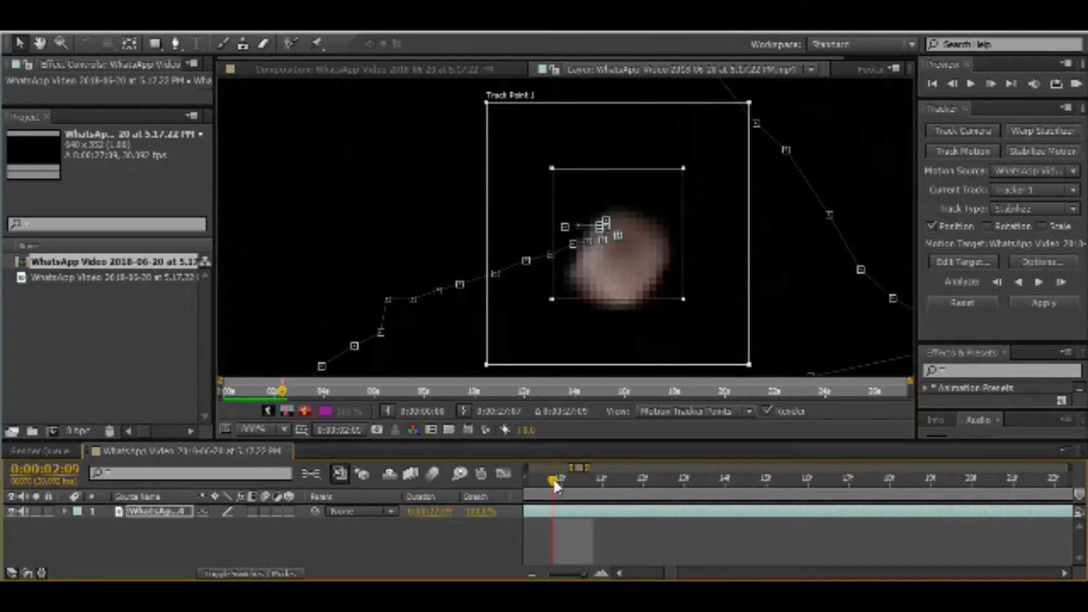
{"action": "mouse_move", "coordinate": [552, 480]}
{"action": "left_mouse_down"}
{"action": "mouse_move", "coordinate": [523, 480]}
{"action": "mouse_move", "coordinate": [538, 480]}
{"action": "left_mouse_up"}
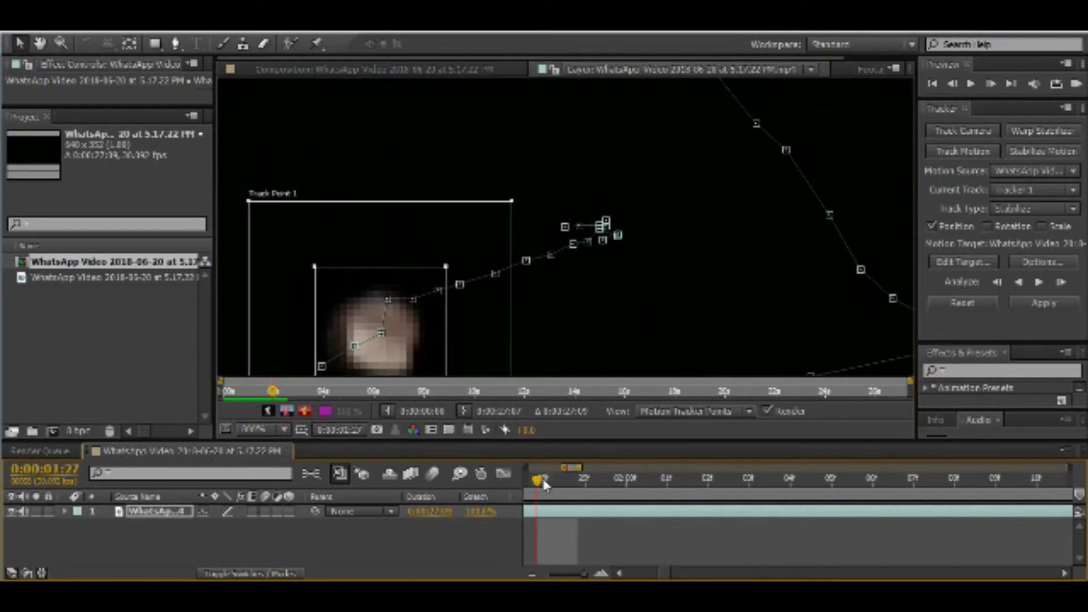
{"action": "left_click", "coordinate": [585, 481]}
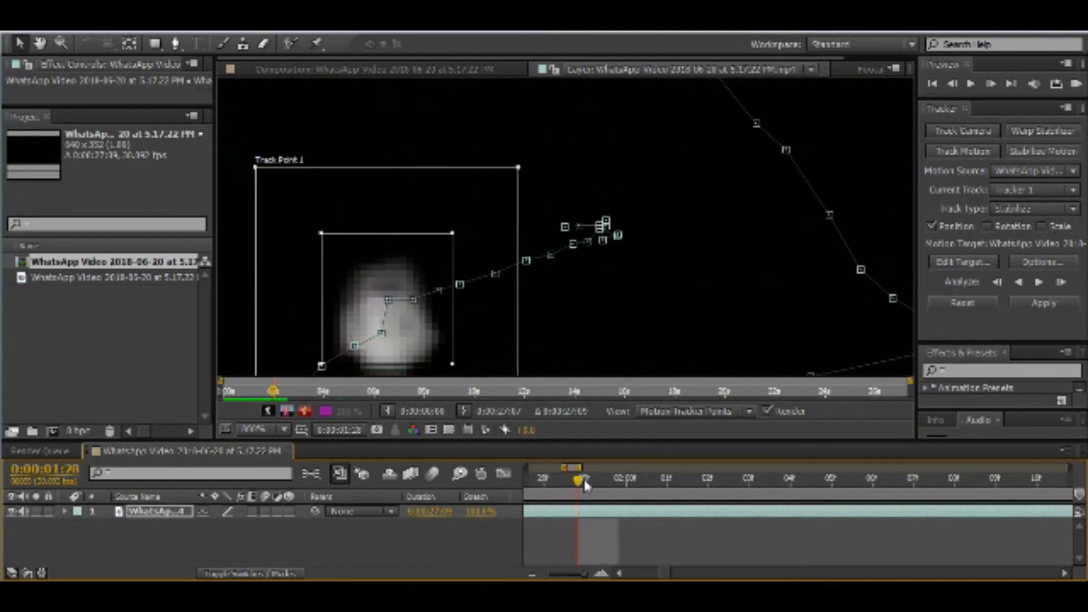
{"action": "left_click_drag", "start_coordinate": [475, 318], "coordinate": [479, 336]}
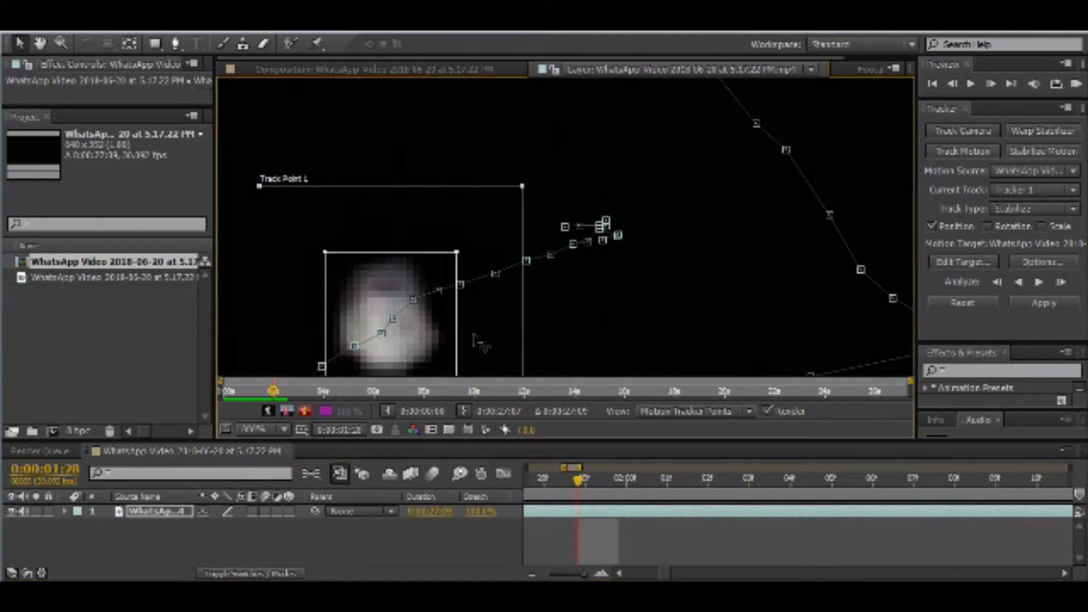
Analyze forward frame by frame from 0:00:01:28 to 0:00:02:23
{"action": "left_click", "coordinate": [1061, 282]}
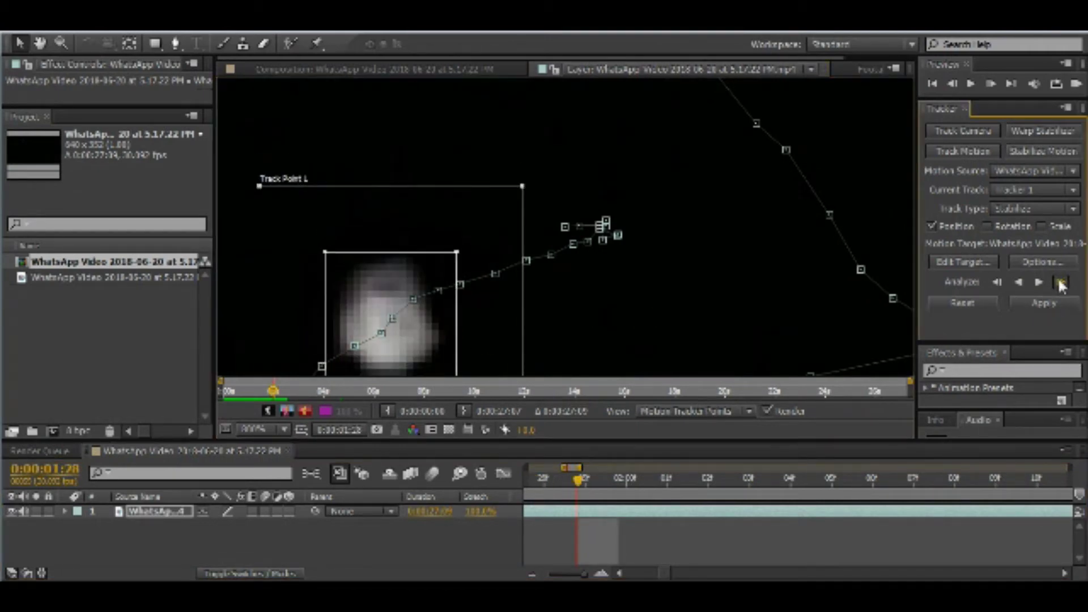
{"action": "left_click", "coordinate": [1061, 282]}
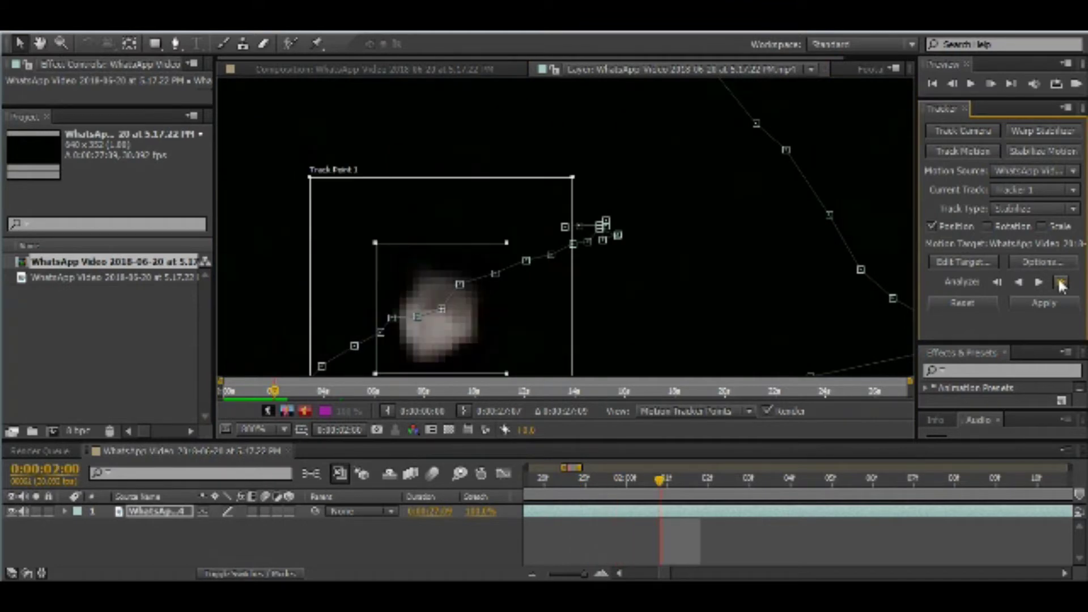
{"action": "left_click", "coordinate": [1061, 282]}
{"action": "left_click", "coordinate": [1061, 282]}
{"action": "left_click", "coordinate": [1061, 282]}
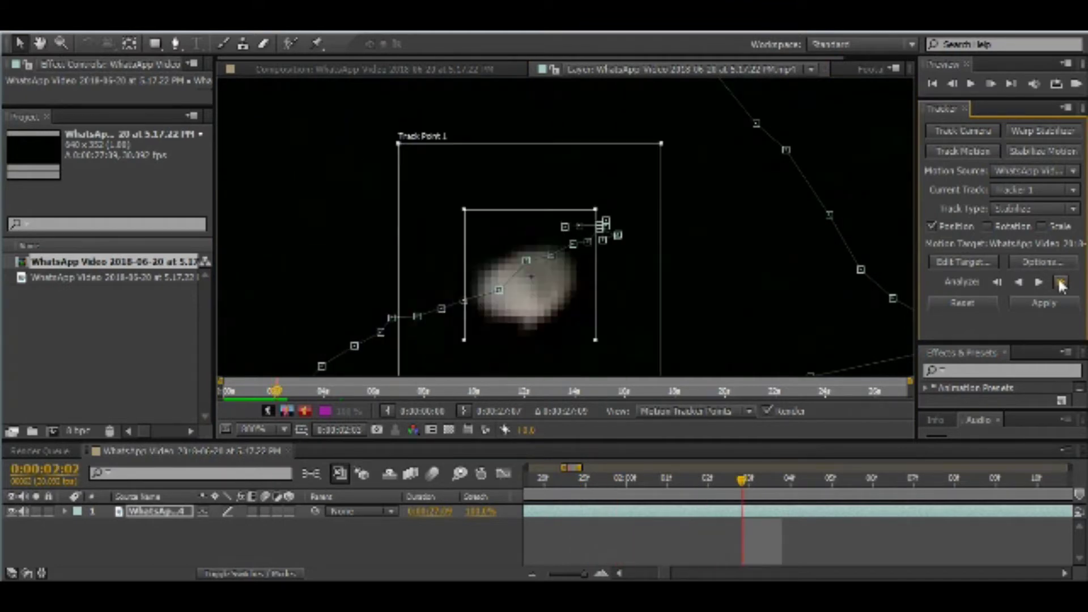
{"action": "left_click", "coordinate": [1060, 282]}
{"action": "left_click", "coordinate": [1060, 282]}
{"action": "left_click", "coordinate": [1060, 282]}
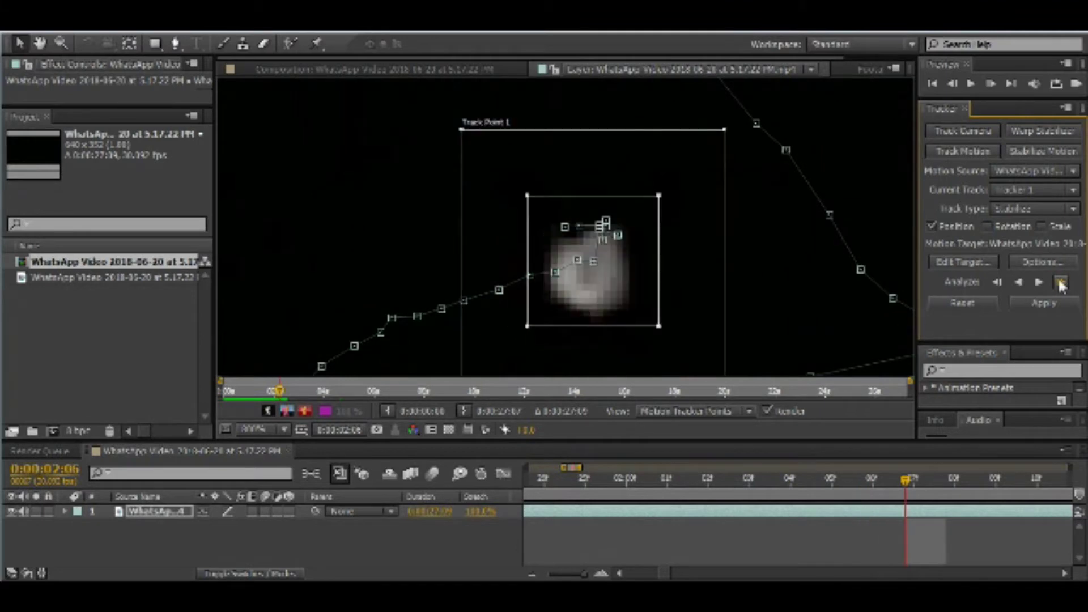
{"action": "left_click", "coordinate": [1060, 282]}
{"action": "left_click", "coordinate": [1061, 283]}
{"action": "left_click", "coordinate": [1061, 282]}
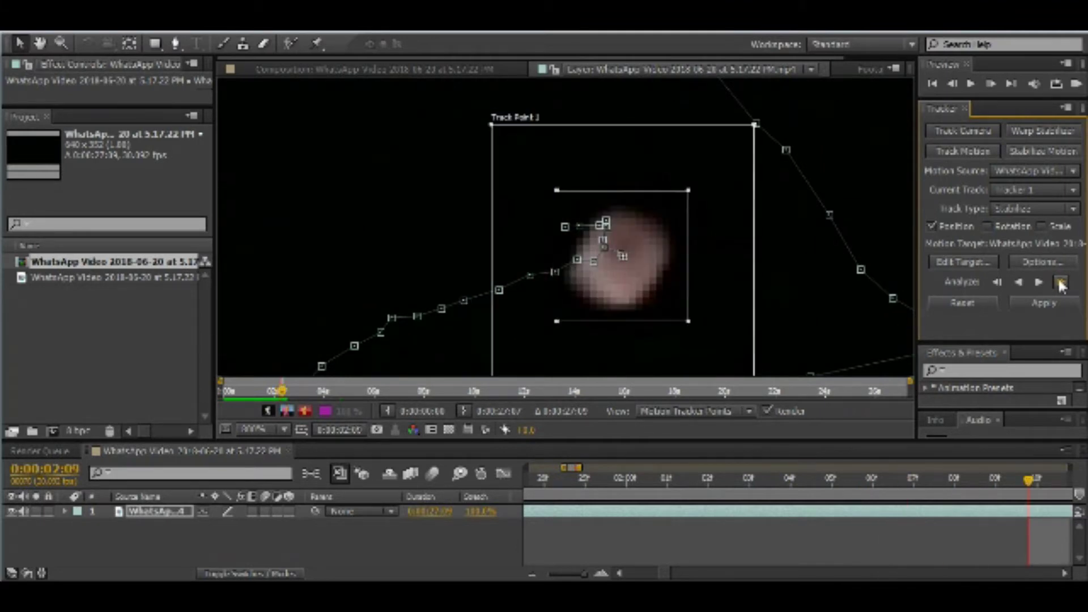
{"action": "left_click", "coordinate": [1061, 282]}
{"action": "left_click", "coordinate": [1060, 282]}
{"action": "left_click", "coordinate": [1060, 283]}
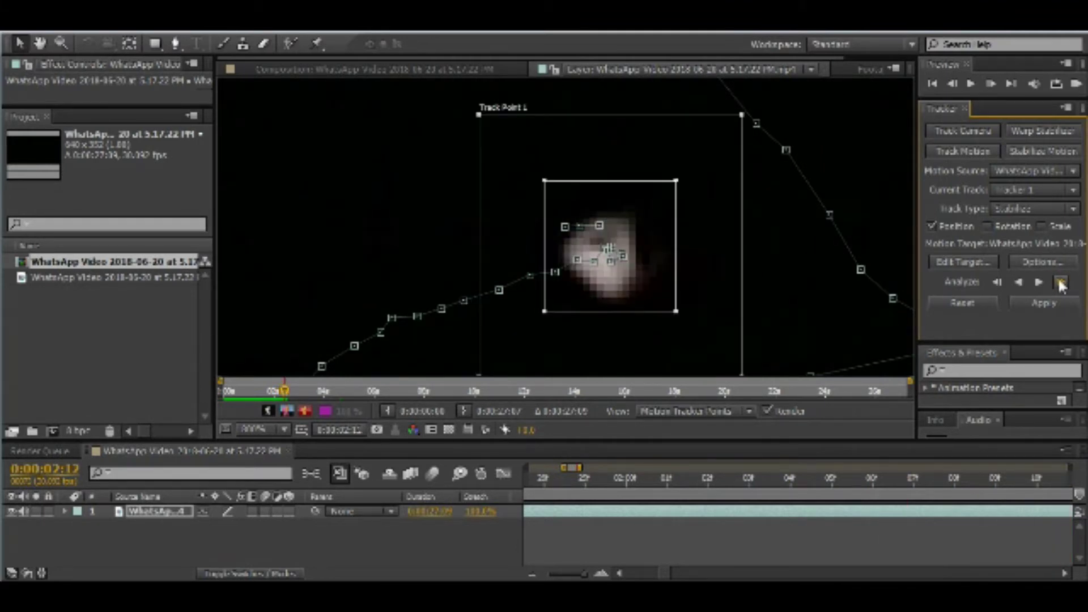
{"action": "left_click", "coordinate": [1061, 283]}
{"action": "left_click", "coordinate": [1061, 282]}
{"action": "left_click", "coordinate": [1060, 282]}
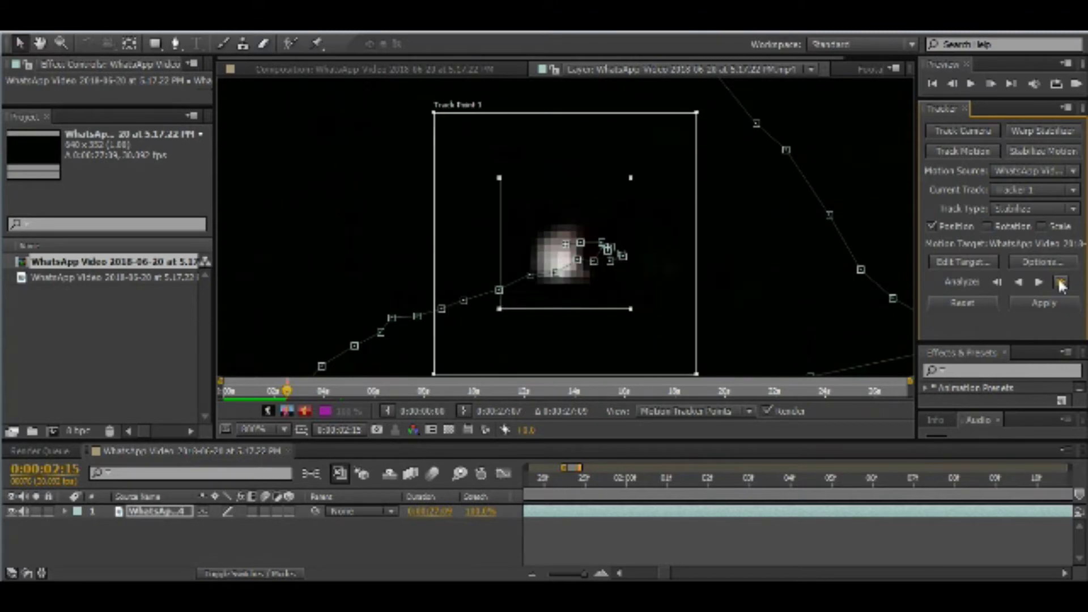
{"action": "left_click", "coordinate": [1061, 282]}
{"action": "left_click", "coordinate": [1061, 282]}
{"action": "left_click", "coordinate": [1061, 282]}
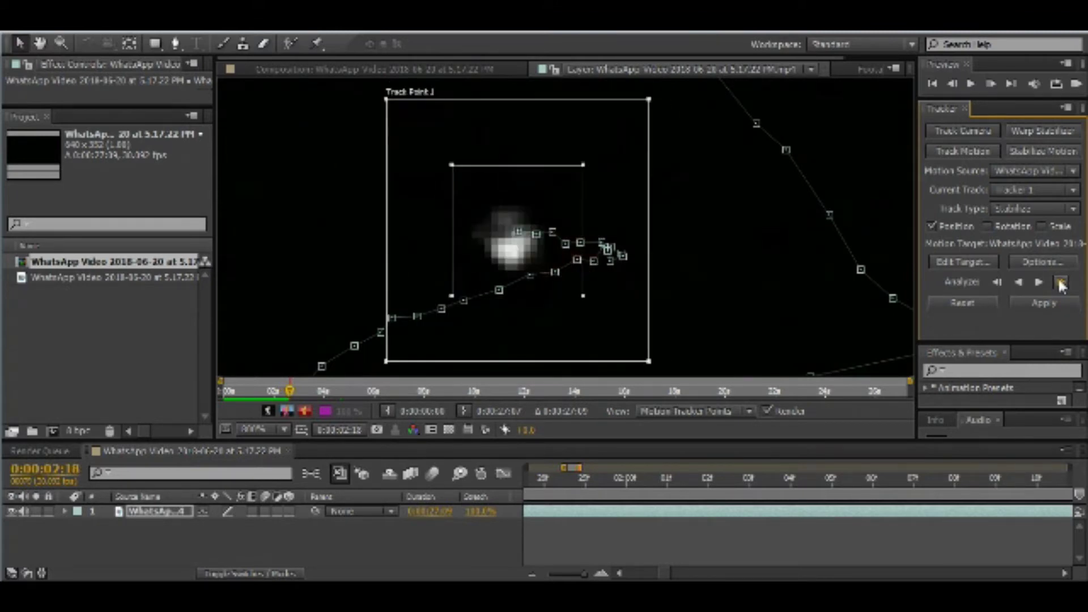
{"action": "left_click", "coordinate": [1060, 282]}
{"action": "left_click", "coordinate": [1061, 282]}
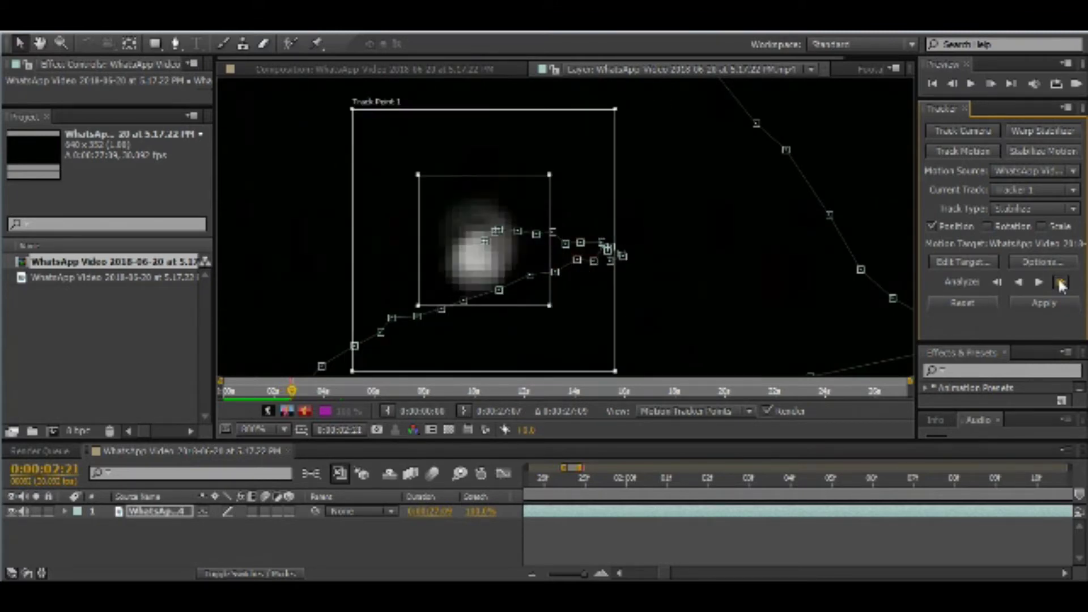
{"action": "left_click", "coordinate": [1060, 282]}
{"action": "left_click", "coordinate": [1060, 282]}
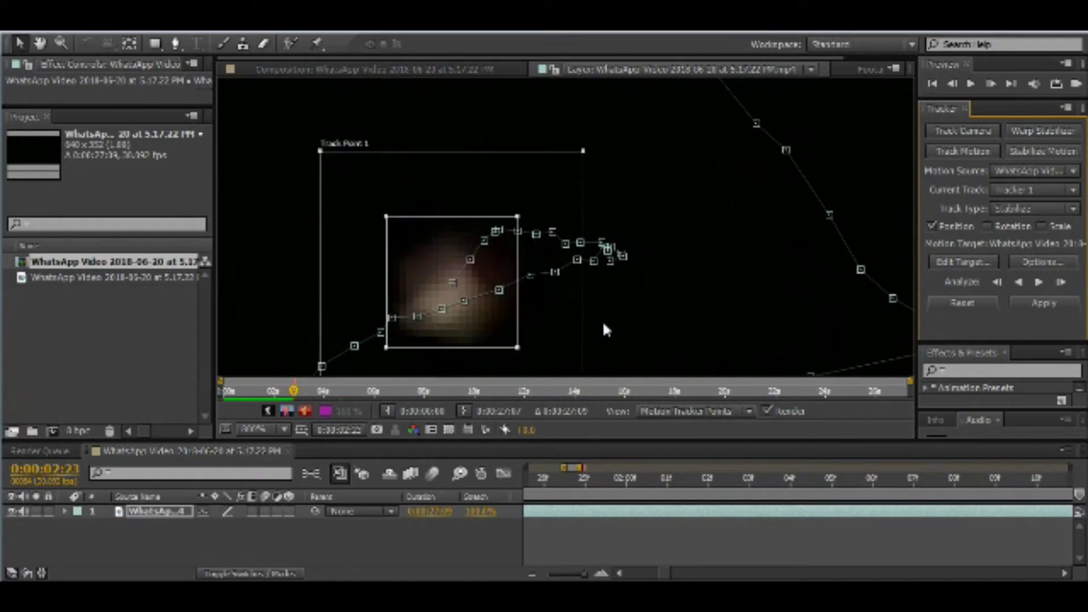
Recenter the track point on the light spot at 0:00:02:23 and analyze forward frame by frame to 0:00:02:27
{"action": "key", "text": "comma"}
{"action": "scroll", "coordinate": [603, 333], "scroll_direction": "down", "scroll_amount": 1}
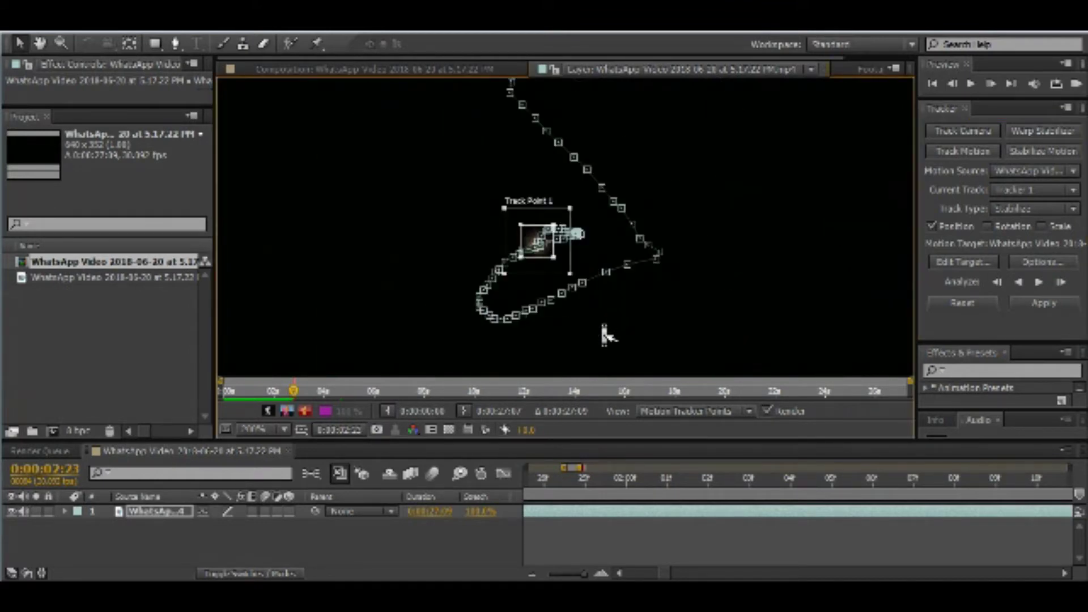
{"action": "scroll", "coordinate": [604, 334], "scroll_direction": "up", "scroll_amount": 2}
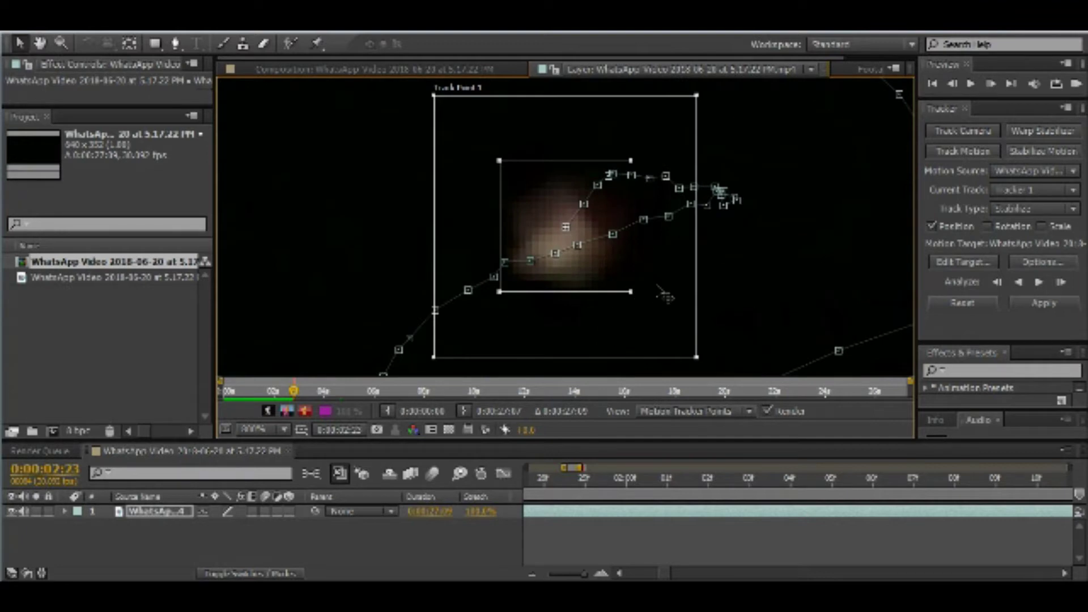
{"action": "left_click_drag", "start_coordinate": [649, 288], "coordinate": [642, 304]}
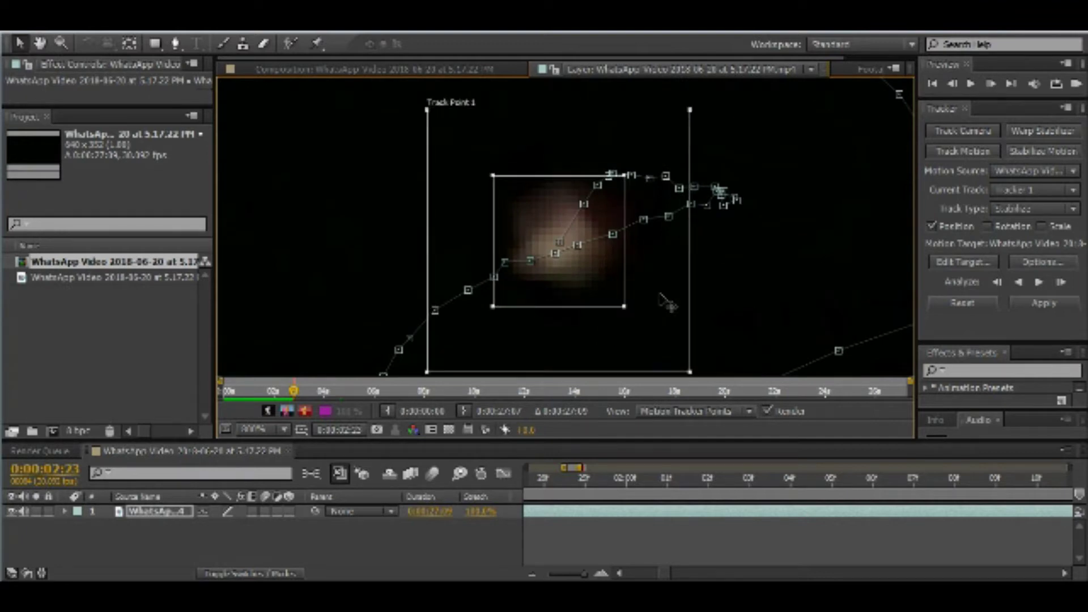
{"action": "left_click", "coordinate": [1060, 281]}
{"action": "left_click", "coordinate": [1060, 282]}
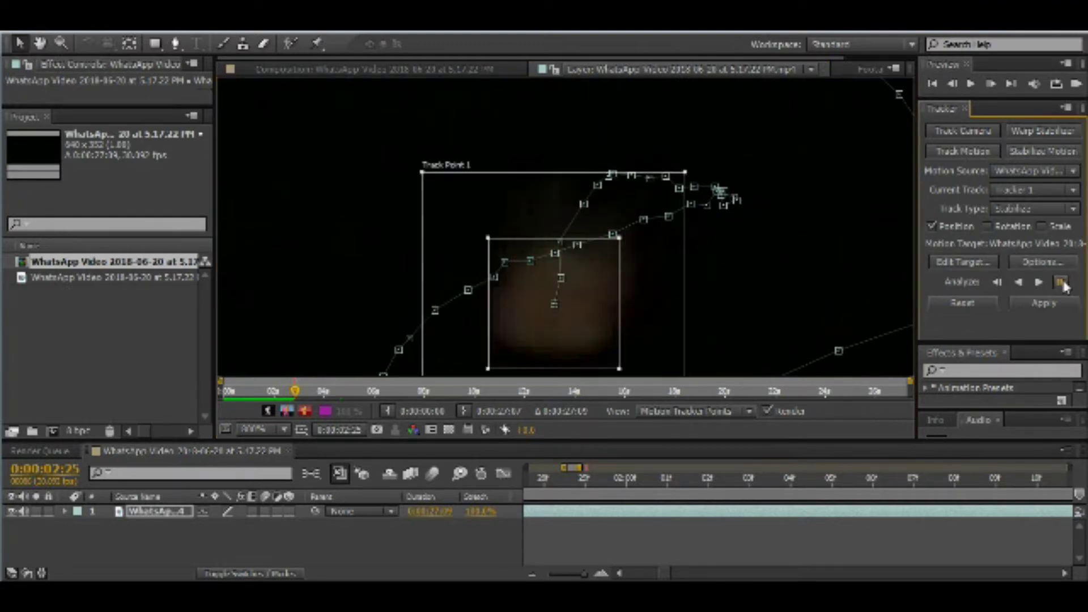
{"action": "left_click", "coordinate": [1061, 281]}
{"action": "left_click", "coordinate": [1060, 282]}
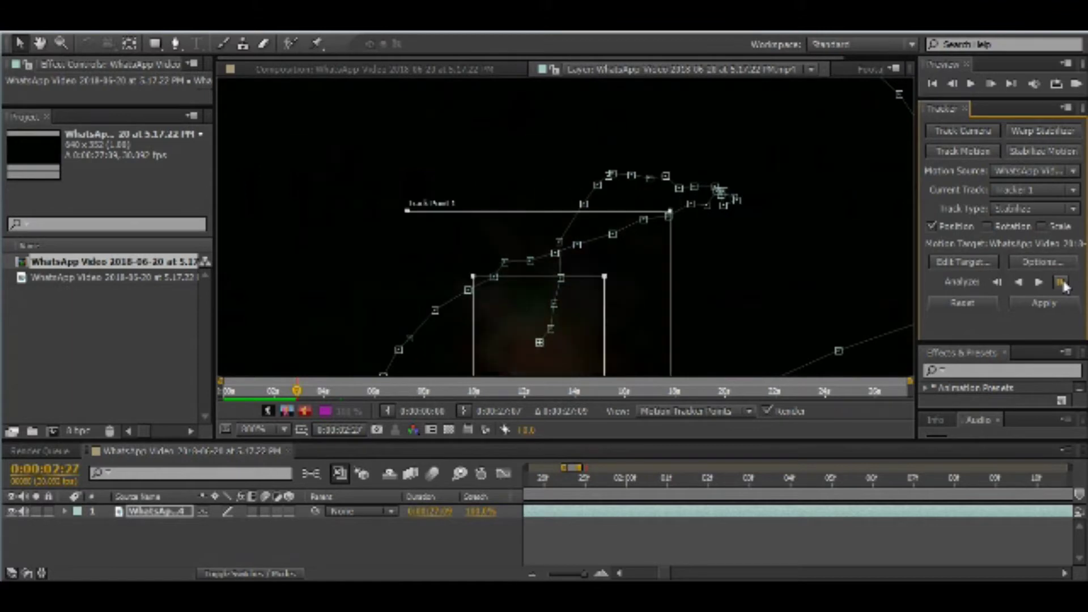
Analyze the fading light spot forward frame by frame from 0:00:02:27 to 0:00:03:05
{"action": "left_click", "coordinate": [843, 280]}
{"action": "scroll", "coordinate": [844, 286], "scroll_direction": "down", "scroll_amount": 2}
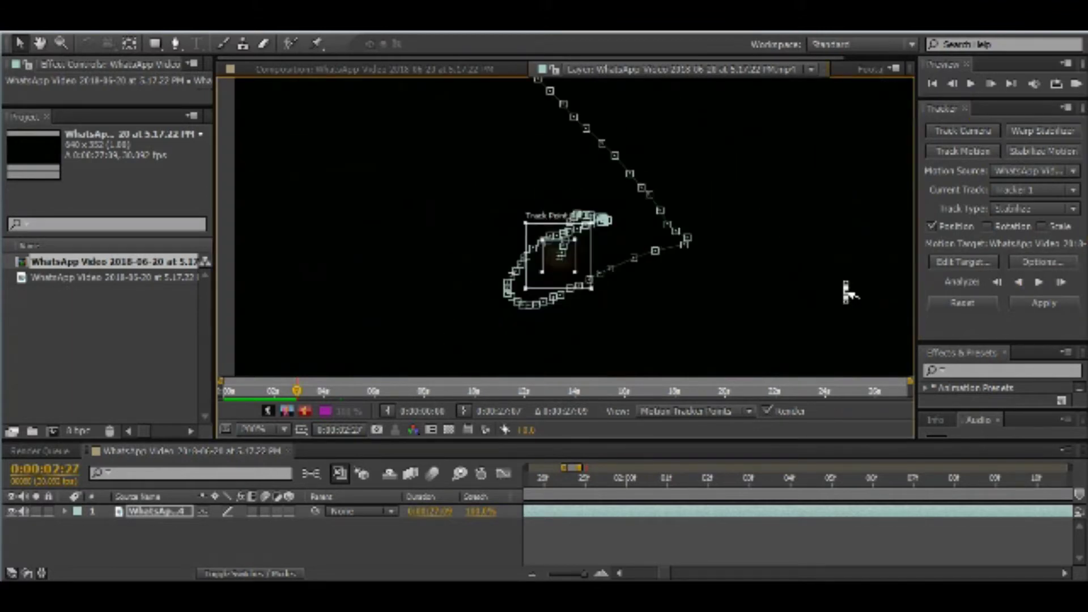
{"action": "key", "text": "period"}
{"action": "key", "text": "period"}
{"action": "key", "text": "period"}
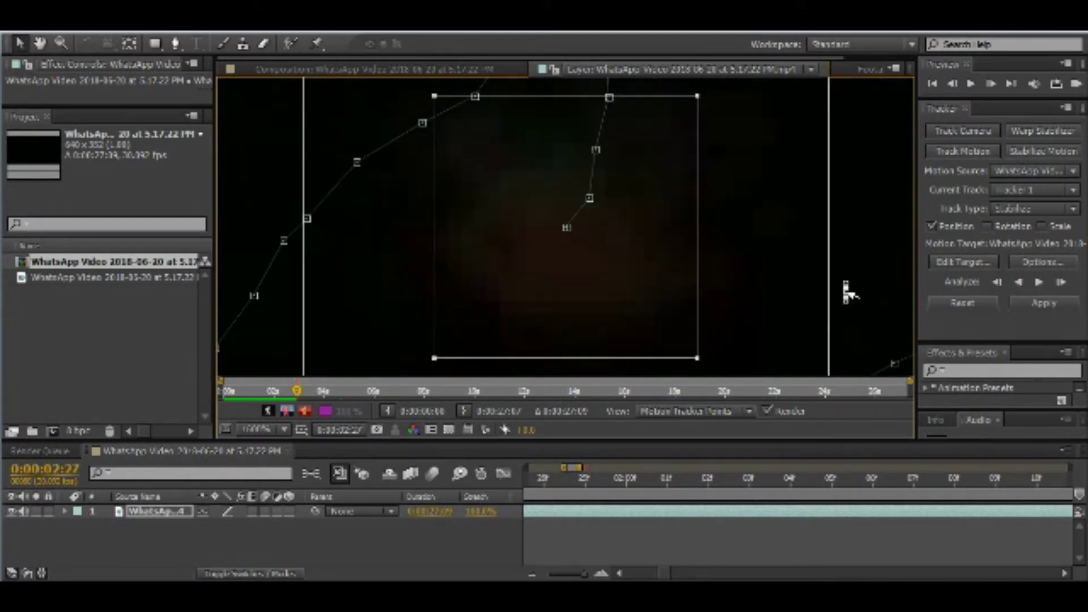
{"action": "key", "text": "comma"}
{"action": "key", "text": "comma"}
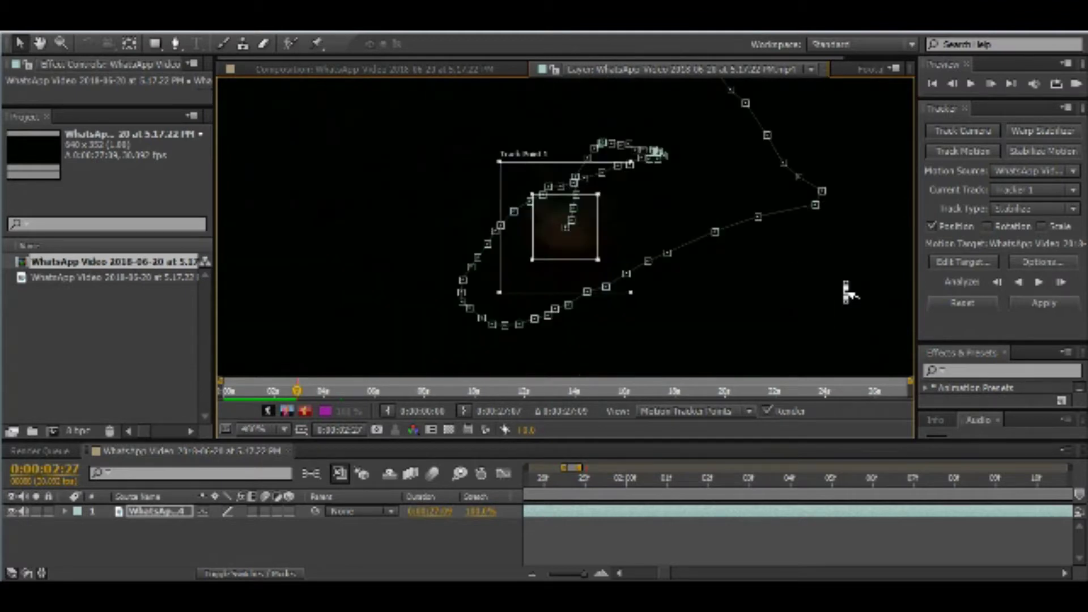
{"action": "left_click", "coordinate": [1060, 282]}
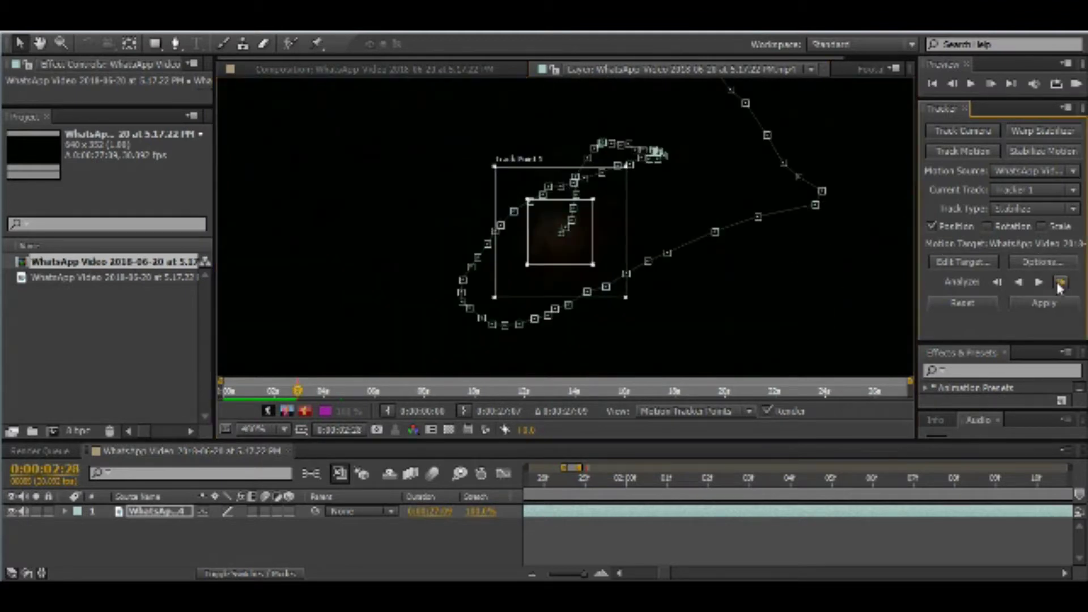
{"action": "left_click", "coordinate": [1060, 282]}
{"action": "left_click", "coordinate": [1060, 282]}
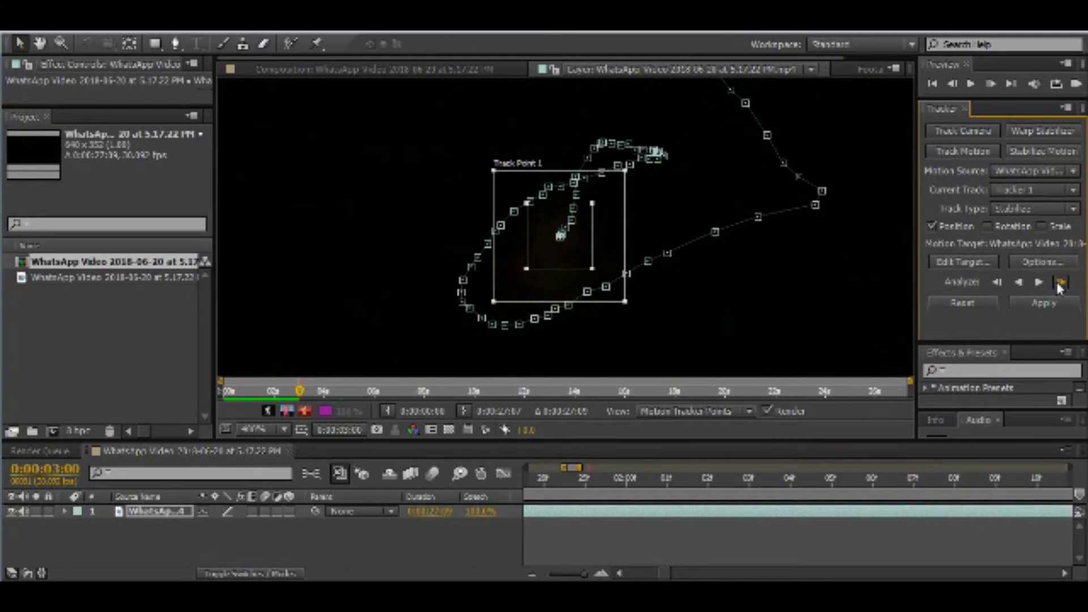
{"action": "left_click", "coordinate": [1060, 282]}
{"action": "left_click", "coordinate": [1060, 282]}
{"action": "left_click", "coordinate": [1060, 282]}
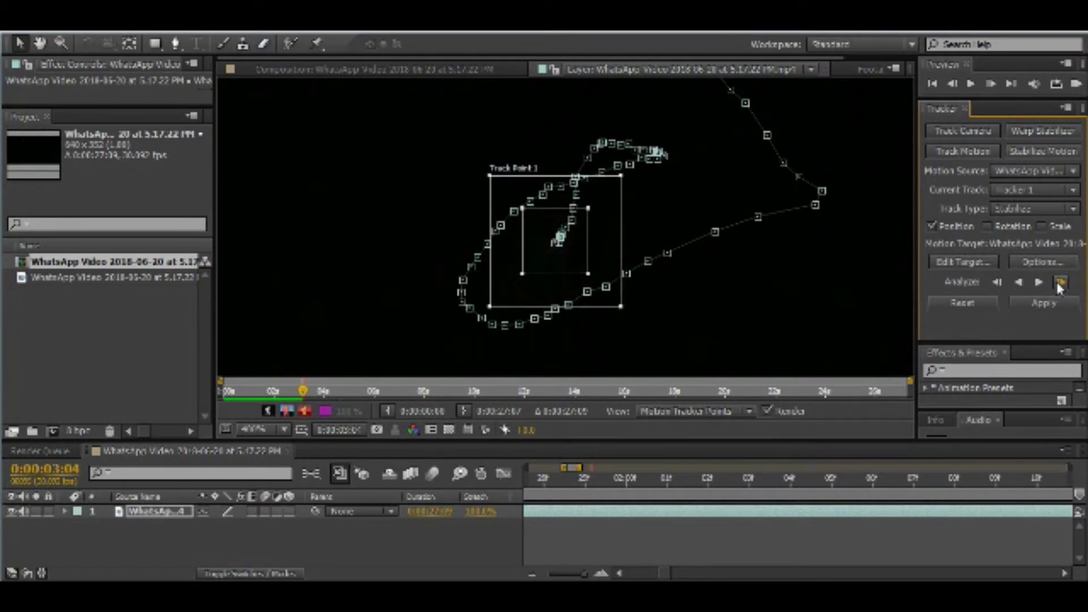
{"action": "left_click", "coordinate": [1060, 282]}
Run the continuous forward analysis from 0:00:03:05 and stop it at 0:00:05:13
{"action": "scroll", "coordinate": [737, 271], "scroll_direction": "down", "scroll_amount": 3}
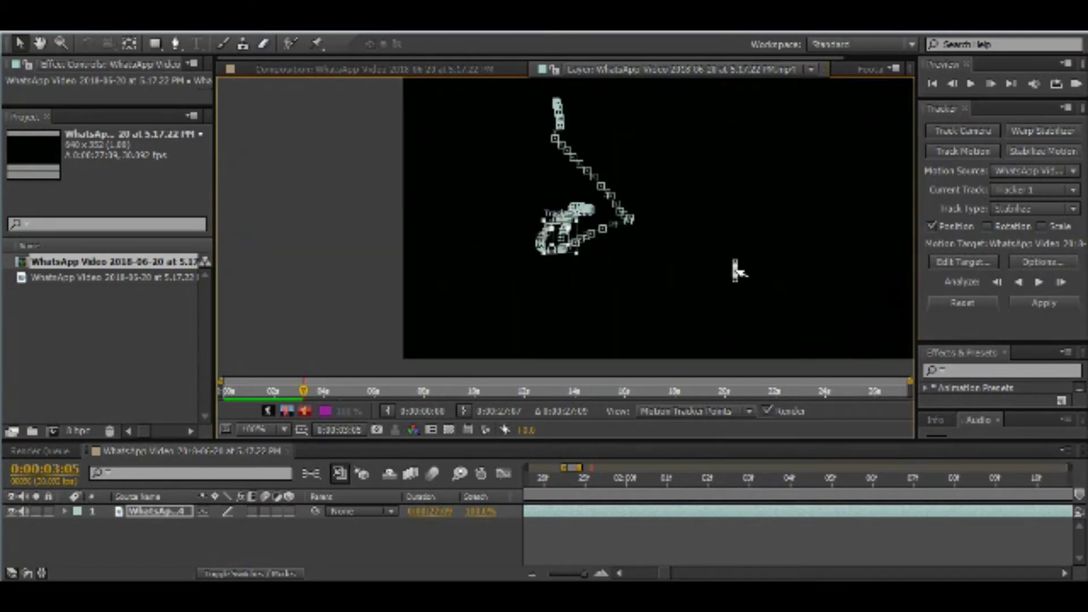
{"action": "scroll", "coordinate": [737, 271], "scroll_direction": "up", "scroll_amount": 2}
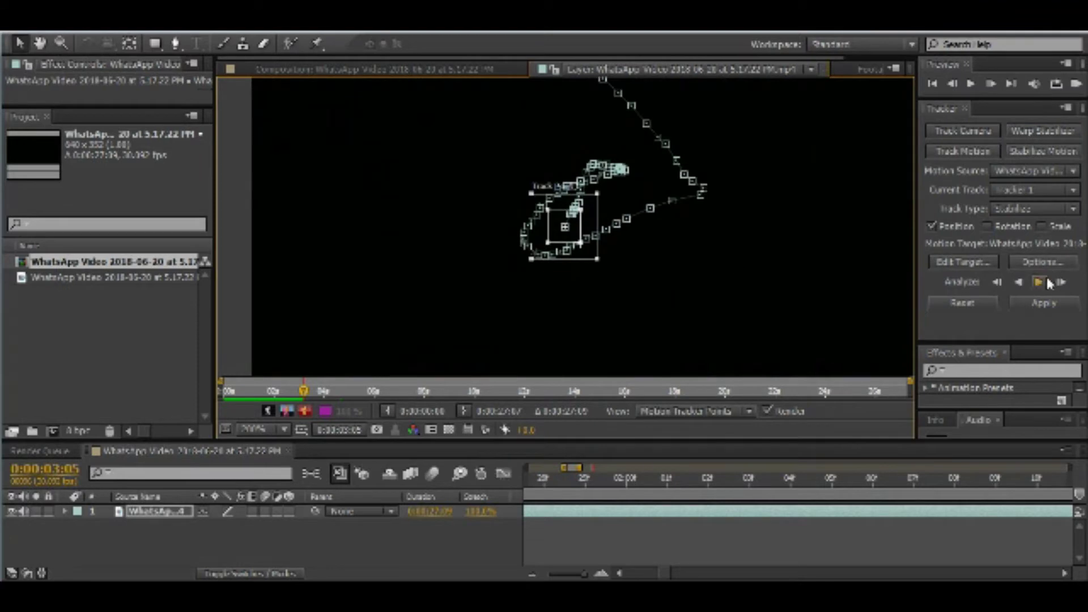
{"action": "left_click", "coordinate": [1043, 280]}
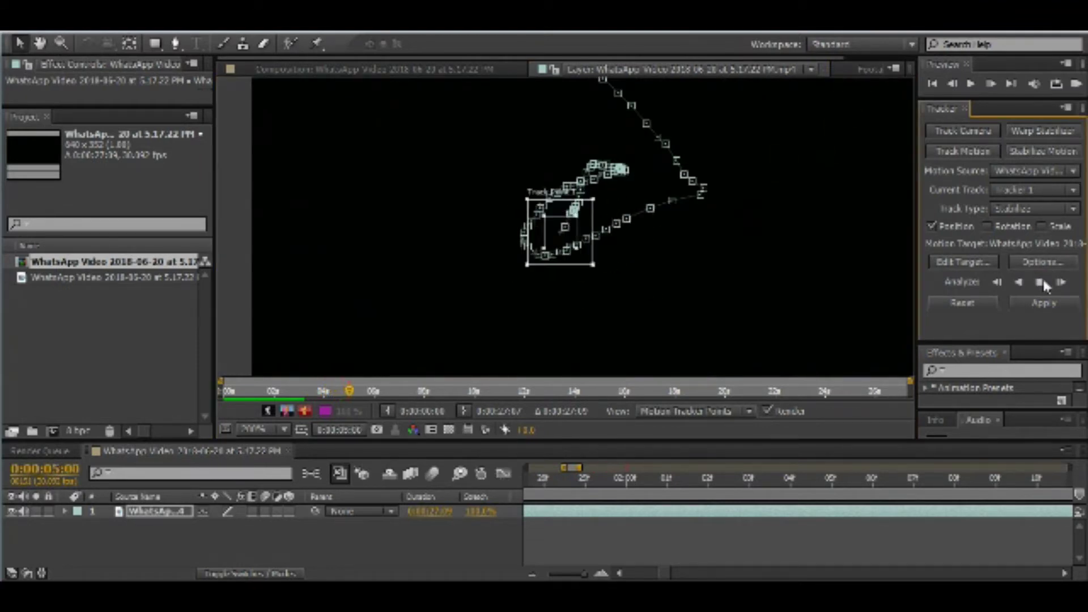
{"action": "left_click", "coordinate": [1042, 282]}
Return to frame 0:00:02:27 and shift the track point down and to the left of the fading light spot
{"action": "scroll", "coordinate": [805, 314], "scroll_direction": "down", "scroll_amount": 2}
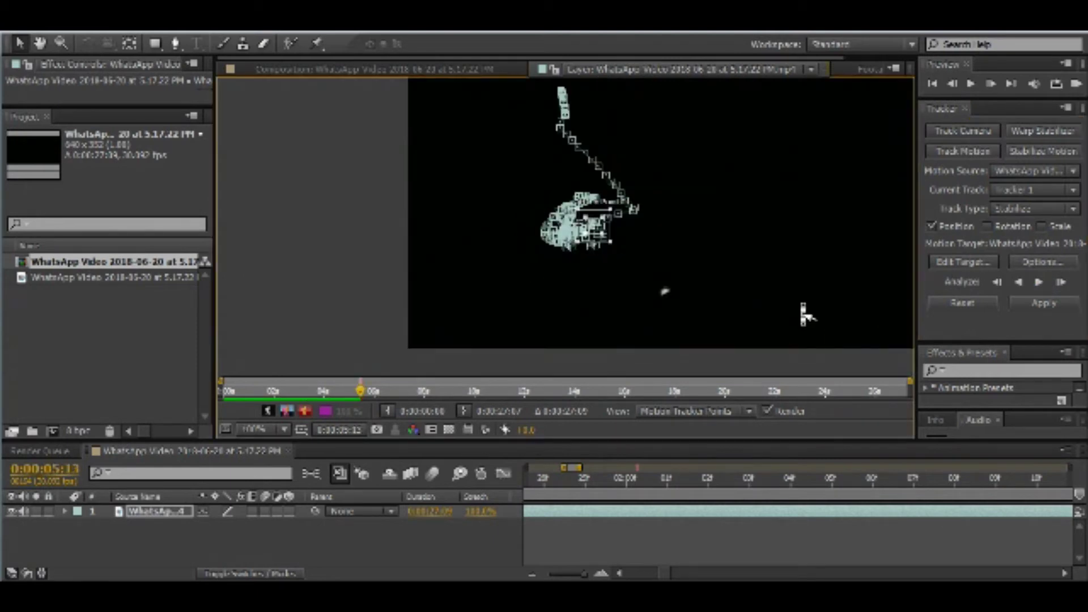
{"action": "left_click_drag", "start_coordinate": [587, 574], "coordinate": [653, 568]}
{"action": "left_click_drag", "start_coordinate": [799, 481], "coordinate": [527, 483]}
{"action": "scroll", "coordinate": [607, 214], "scroll_direction": "up", "scroll_amount": 3}
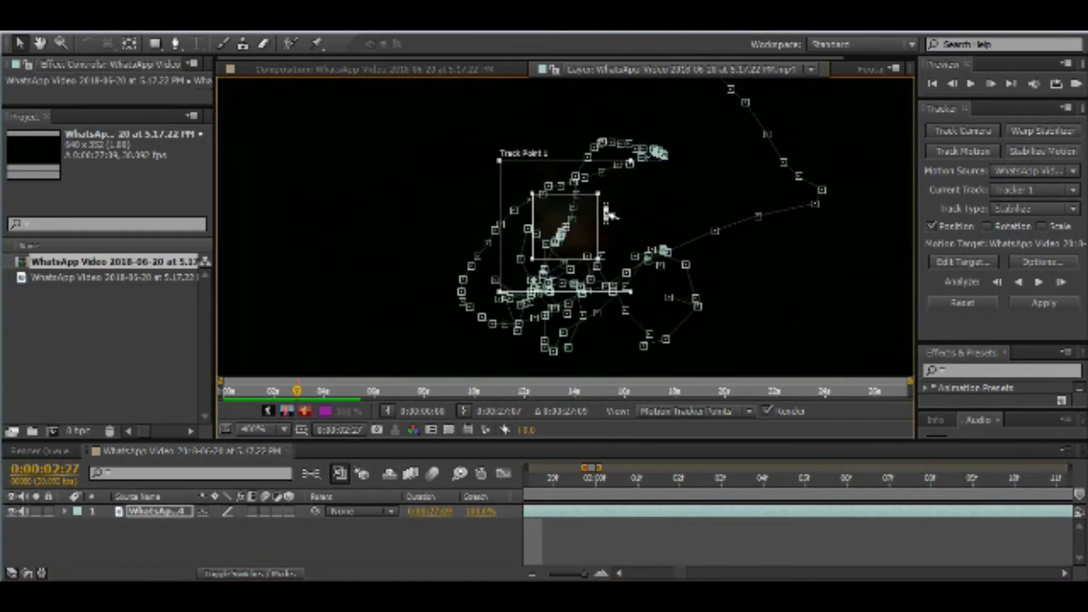
{"action": "left_click", "coordinate": [587, 575]}
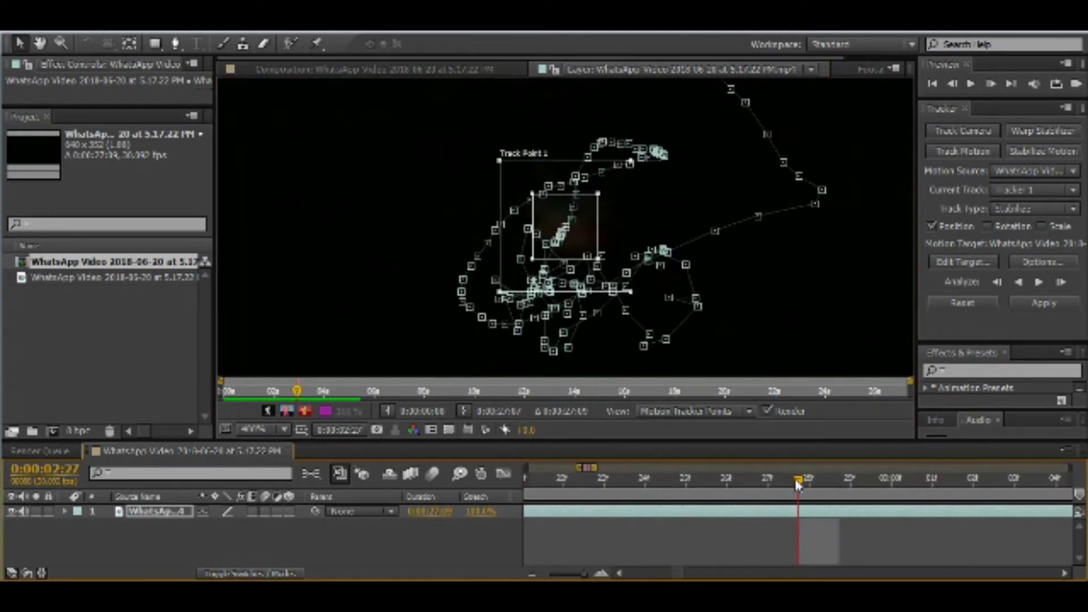
{"action": "mouse_move", "coordinate": [799, 482]}
{"action": "left_mouse_down"}
{"action": "mouse_move", "coordinate": [715, 494]}
{"action": "mouse_move", "coordinate": [788, 487]}
{"action": "left_mouse_up"}
{"action": "left_click_drag", "start_coordinate": [623, 215], "coordinate": [576, 242]}
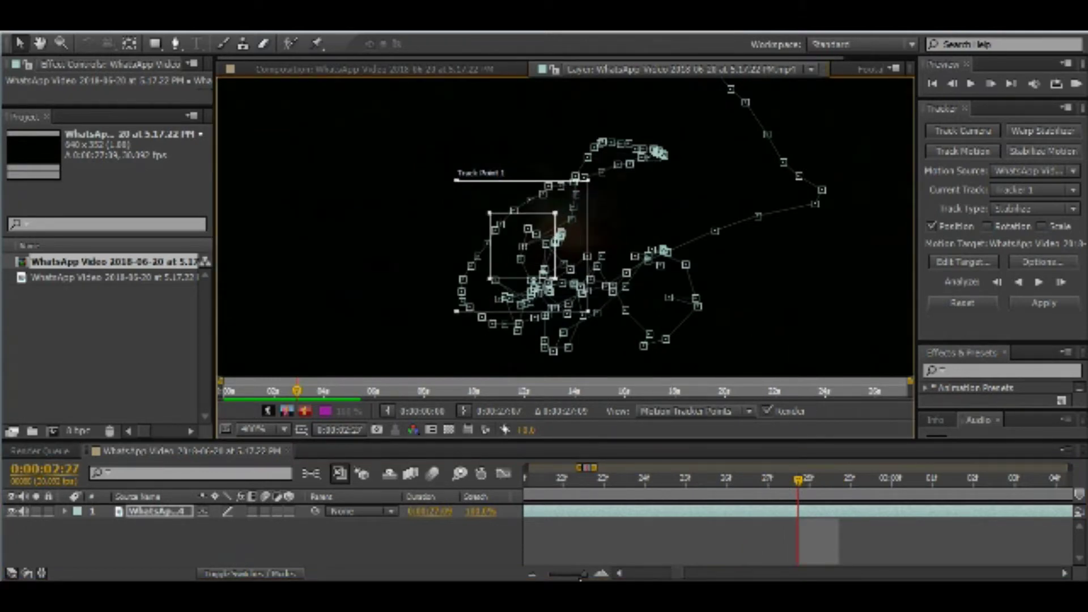
Go back to frame 0:00:02:26 and examine how the track point sits on the faint light spot
{"action": "left_click_drag", "start_coordinate": [586, 577], "coordinate": [576, 576]}
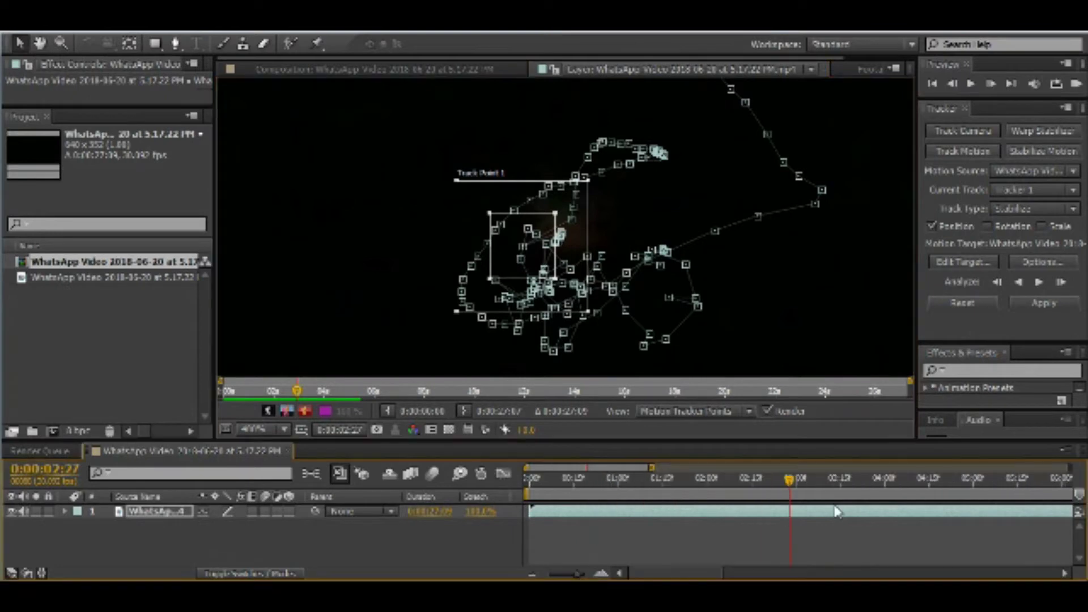
{"action": "key", "text": "comma"}
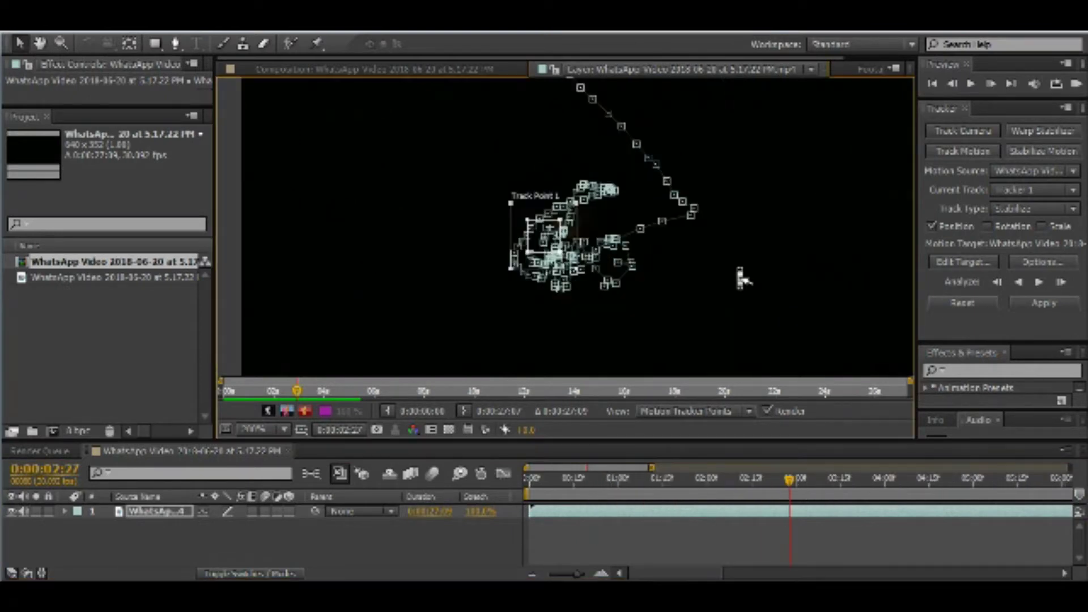
{"action": "key", "text": "comma"}
{"action": "key", "text": "comma"}
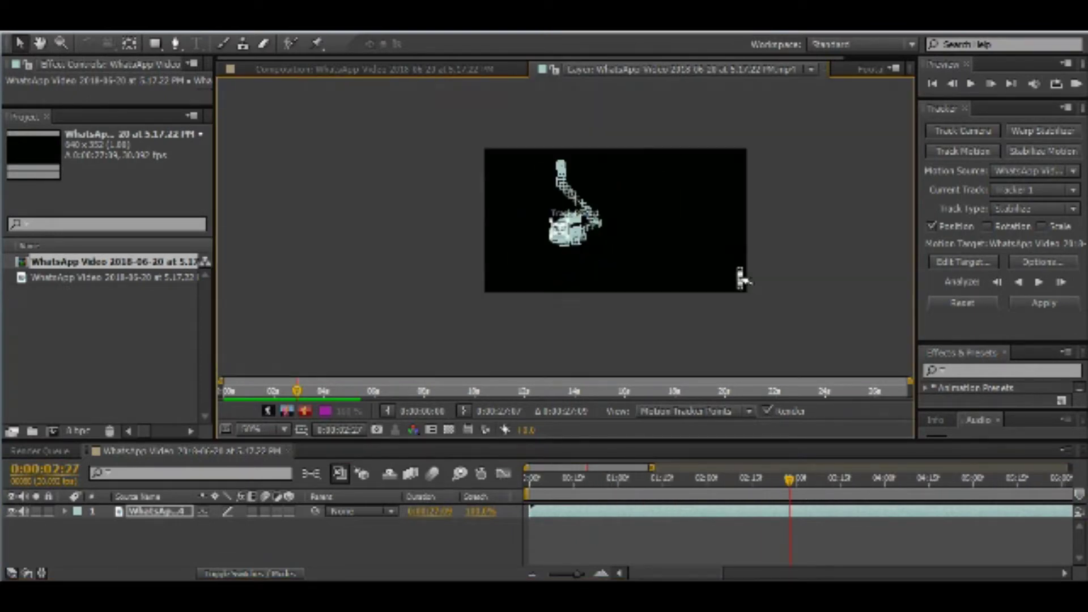
{"action": "key", "text": "period"}
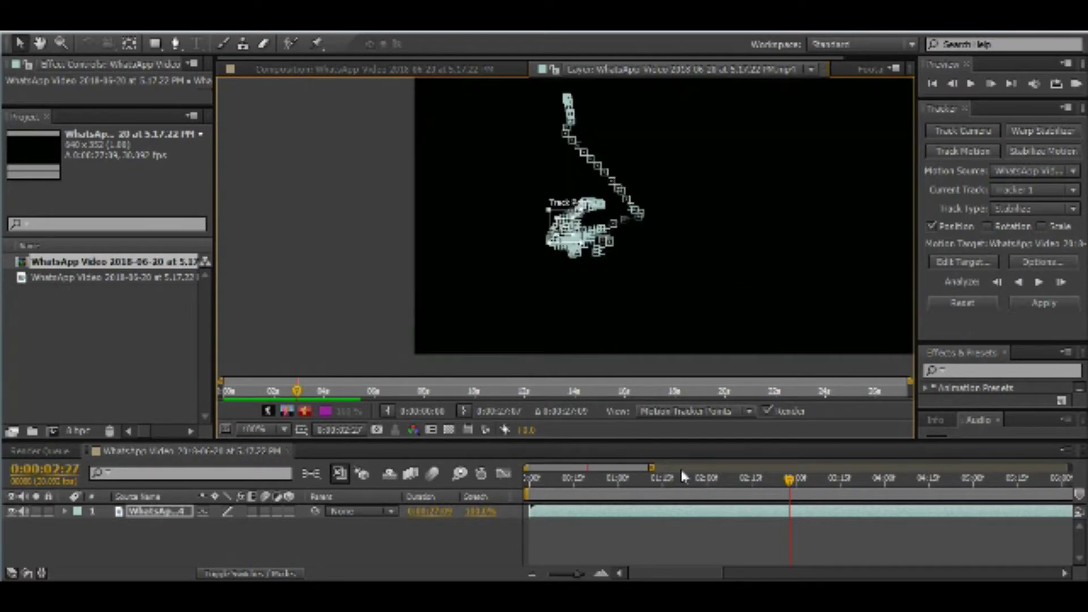
{"action": "mouse_move", "coordinate": [791, 489]}
{"action": "left_mouse_down"}
{"action": "mouse_move", "coordinate": [837, 485]}
{"action": "mouse_move", "coordinate": [746, 488]}
{"action": "mouse_move", "coordinate": [786, 488]}
{"action": "left_mouse_up"}
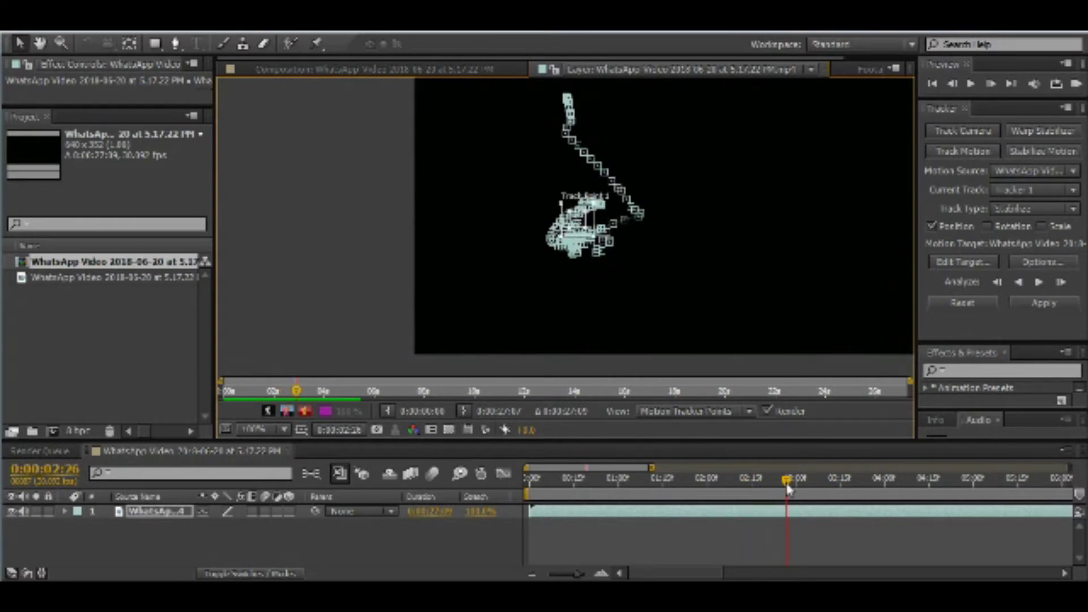
{"action": "scroll", "coordinate": [593, 227], "scroll_direction": "up", "scroll_amount": 2}
{"action": "scroll", "coordinate": [594, 229], "scroll_direction": "up", "scroll_amount": 3}
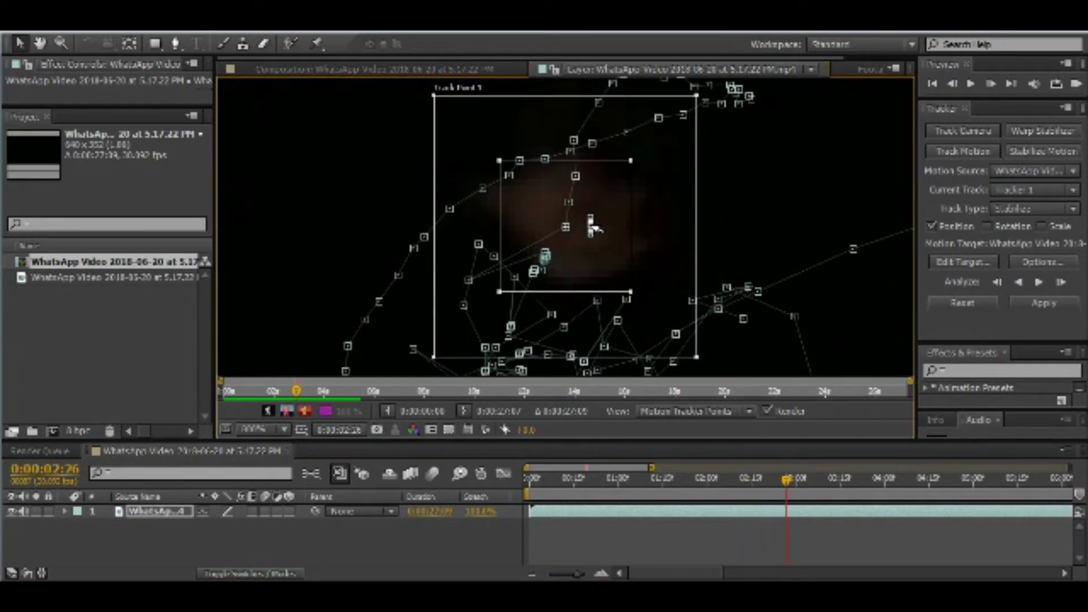
{"action": "scroll", "coordinate": [593, 228], "scroll_direction": "down", "scroll_amount": 4}
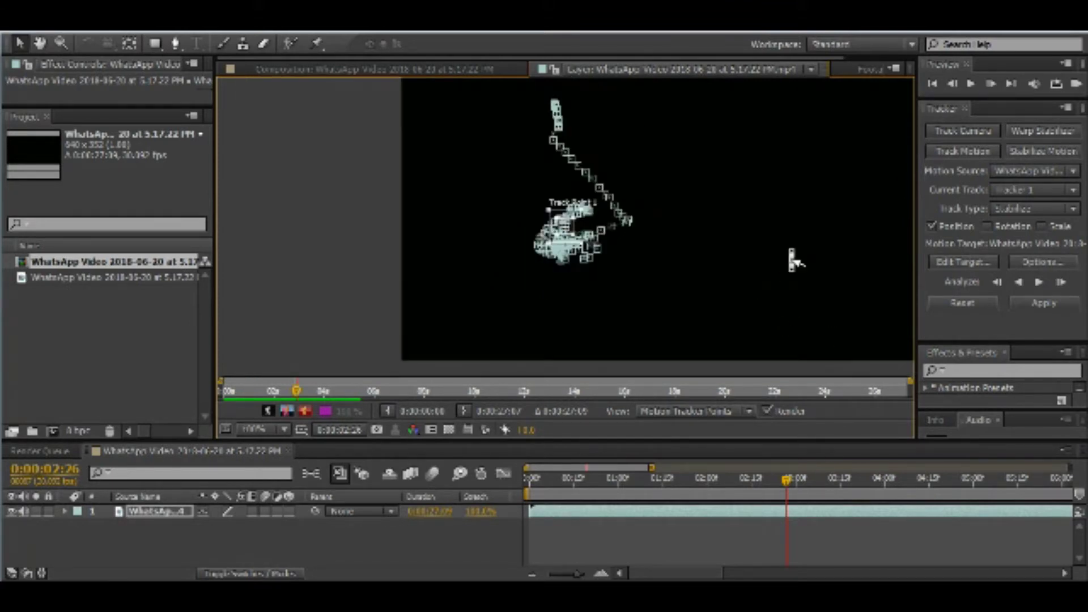
{"action": "scroll", "coordinate": [792, 261], "scroll_direction": "down", "scroll_amount": 2}
{"action": "scroll", "coordinate": [792, 260], "scroll_direction": "up", "scroll_amount": 1}
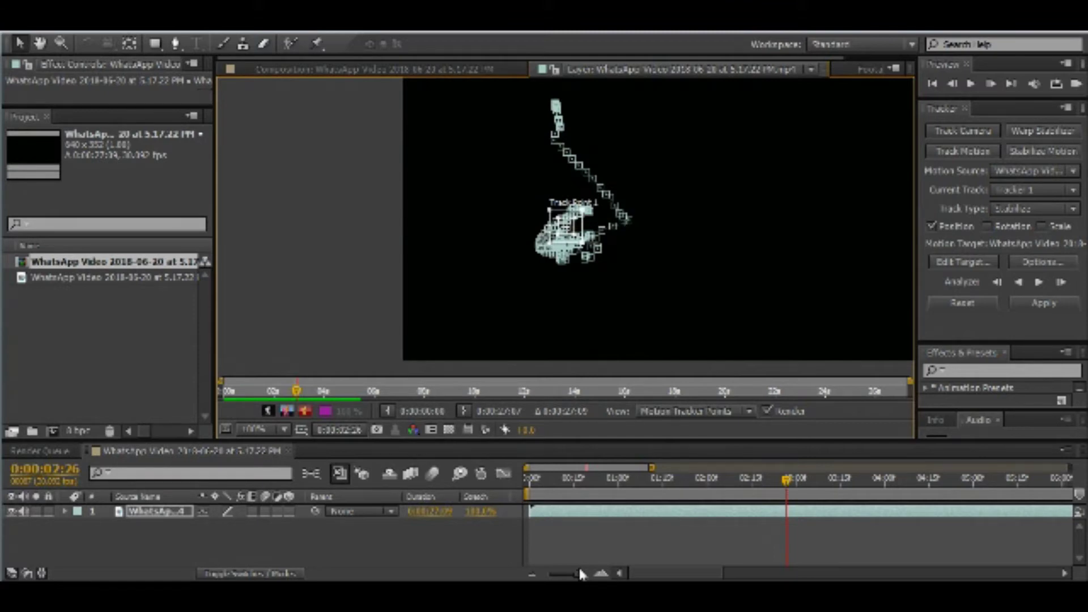
Switch to the file explorer and open the source clip WhatsApp Video 2018-06-20 at 5.17.22 PM to watch it
{"action": "left_click_drag", "start_coordinate": [577, 574], "coordinate": [600, 575]}
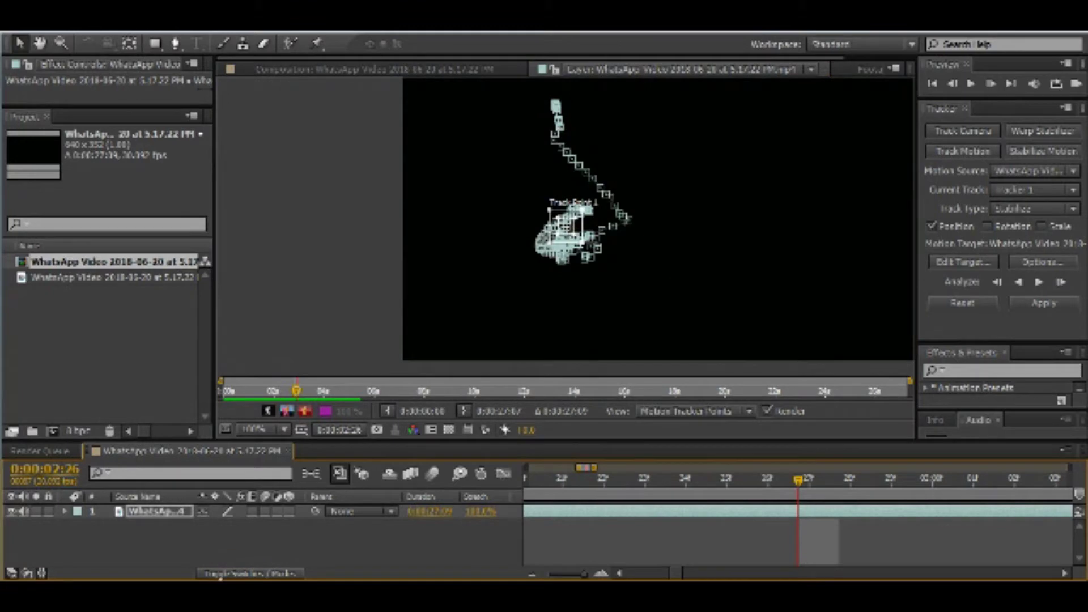
{"action": "key", "text": "ctrl+i"}
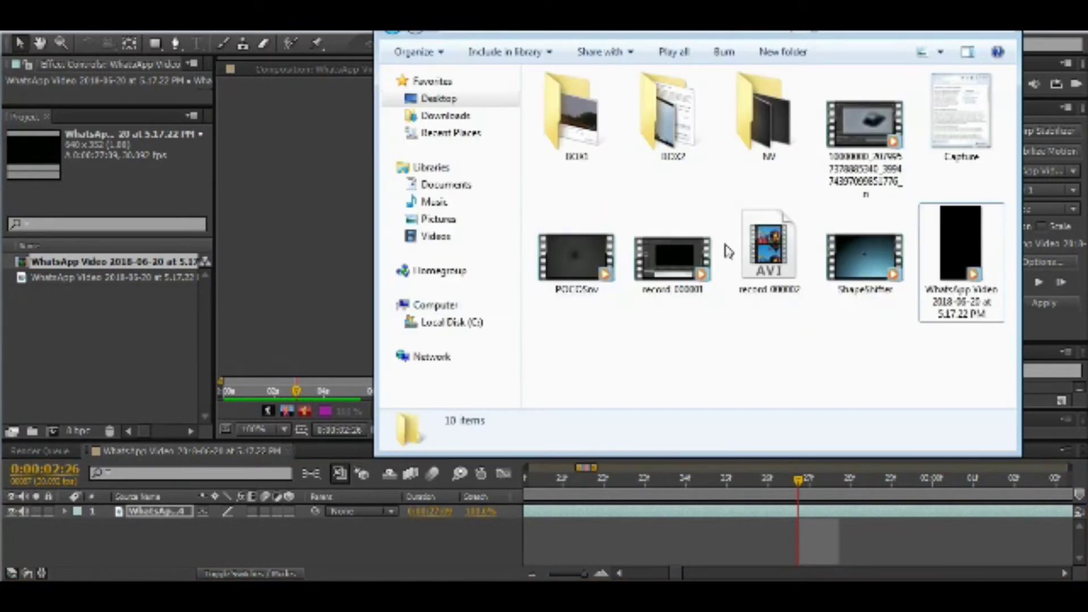
{"action": "left_click", "coordinate": [988, 249]}
{"action": "double_click", "coordinate": [988, 249]}
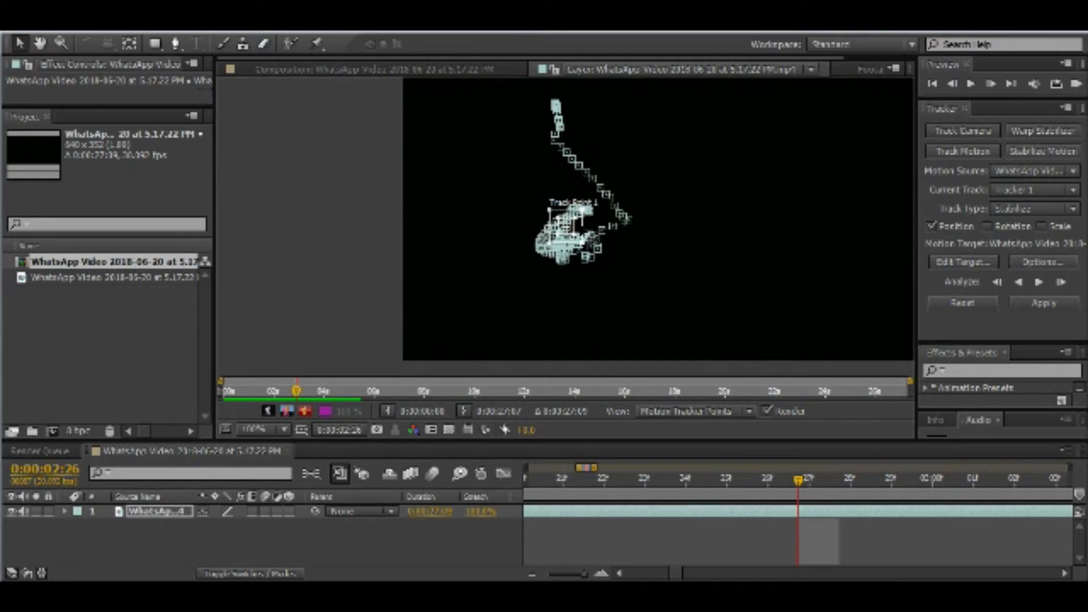
{"action": "left_click_drag", "start_coordinate": [627, 218], "coordinate": [655, 205]}
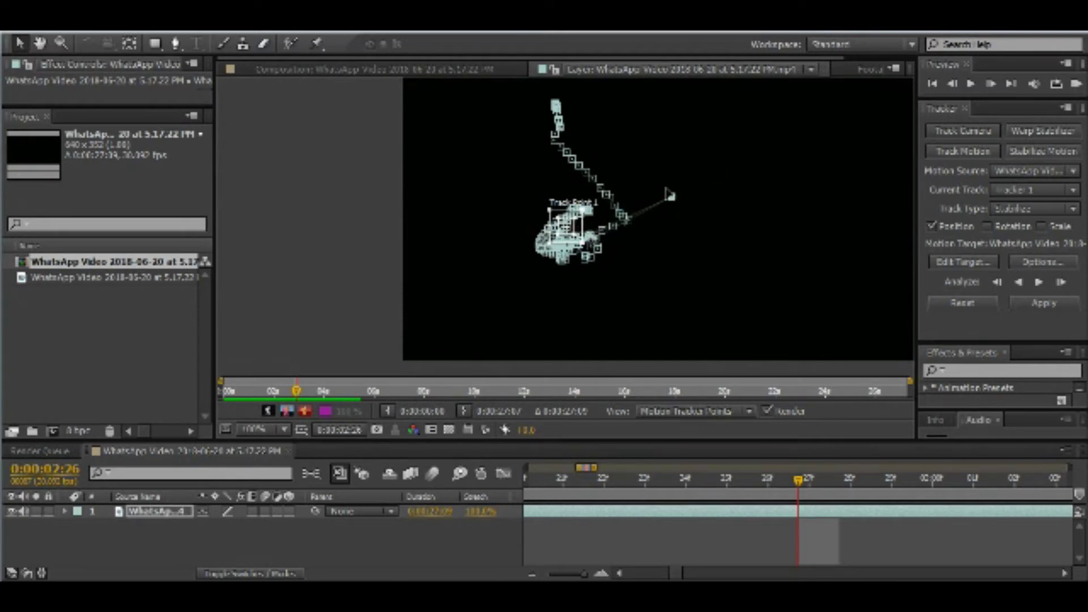
{"action": "left_click", "coordinate": [48, 32]}
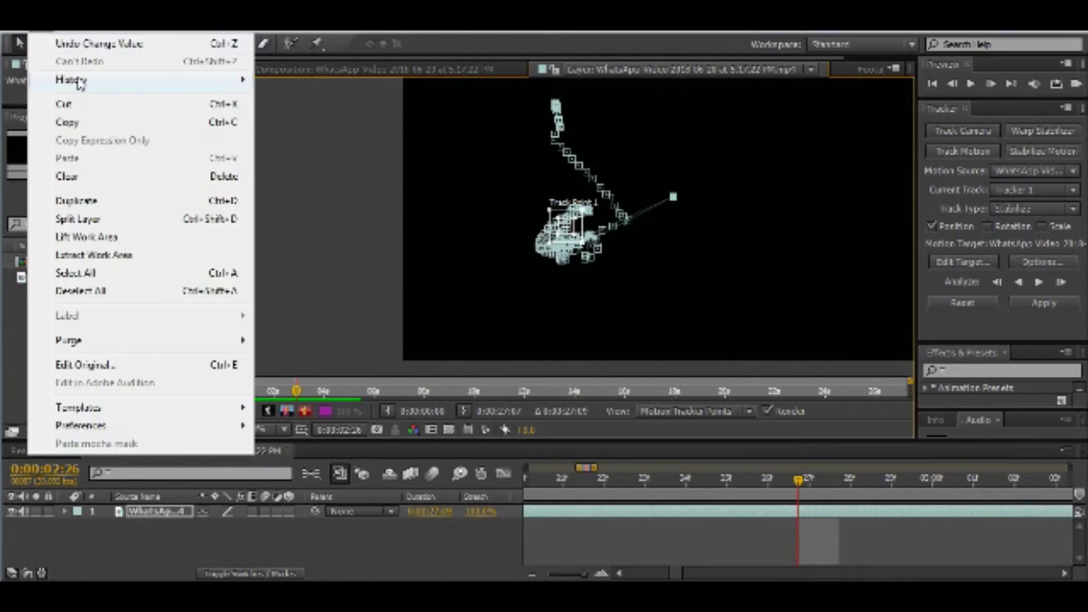
{"action": "left_click", "coordinate": [81, 45]}
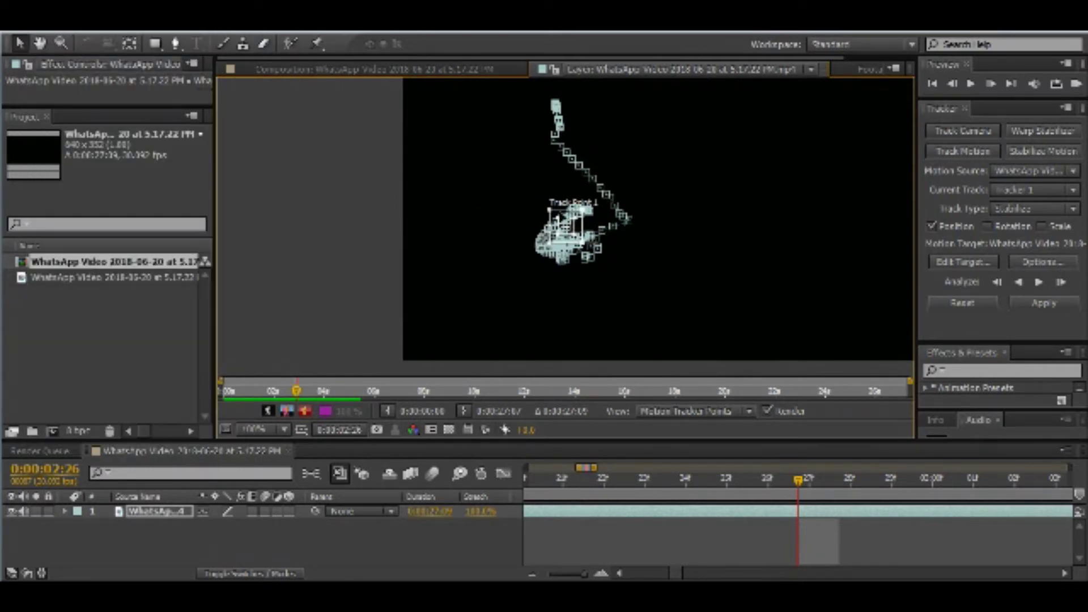
Move the track point at 0:00:02:26 away from the light spot into the empty black area up and to the right
{"action": "scroll", "coordinate": [561, 216], "scroll_direction": "up", "scroll_amount": 1}
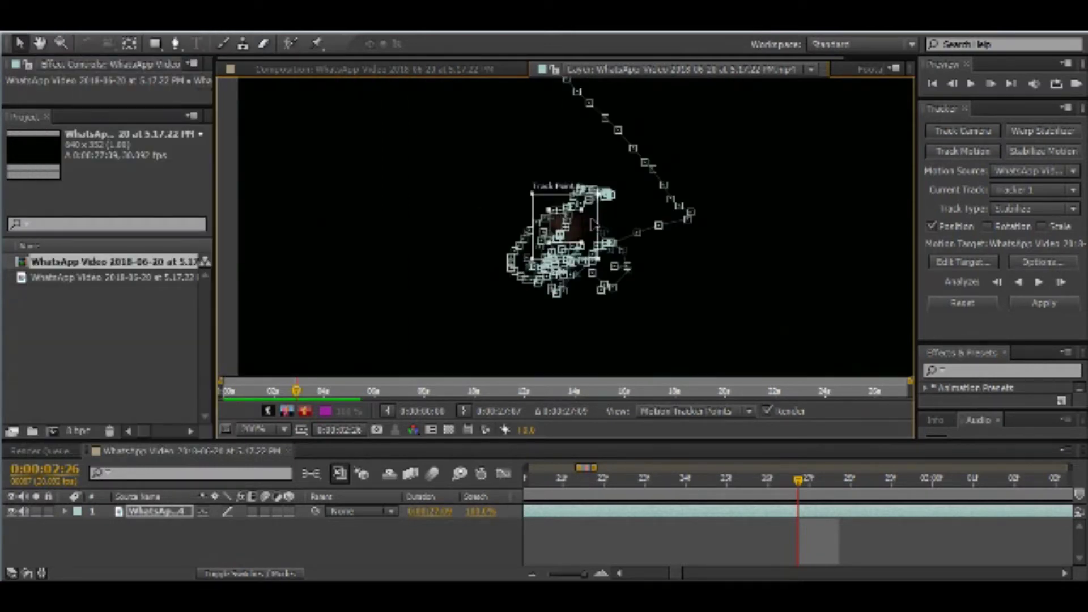
{"action": "left_click_drag", "start_coordinate": [587, 219], "coordinate": [781, 147]}
{"action": "scroll", "coordinate": [782, 149], "scroll_direction": "down", "scroll_amount": 2}
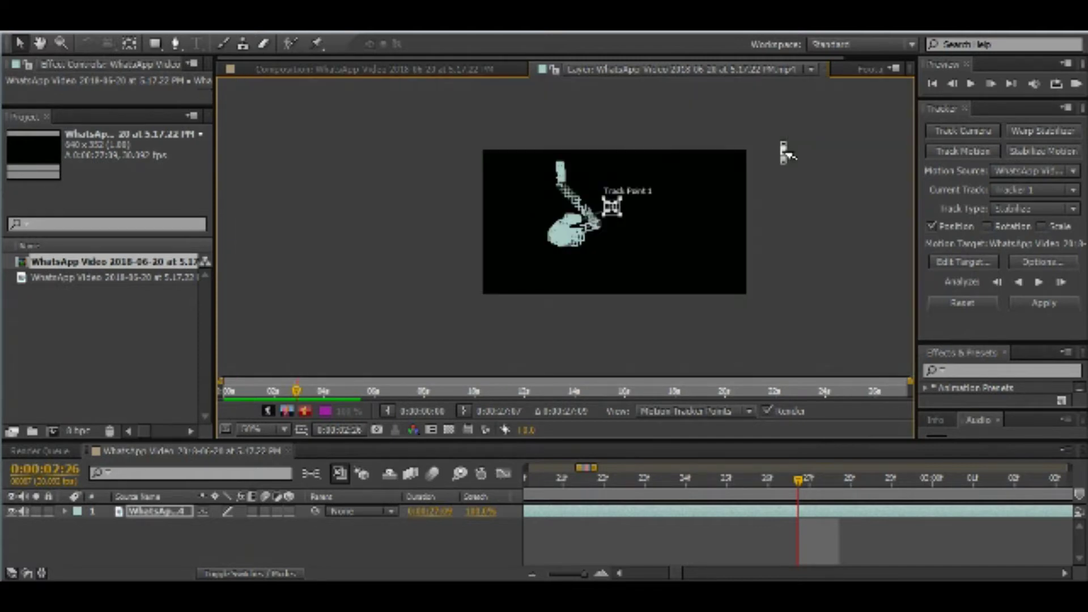
{"action": "key", "text": "period"}
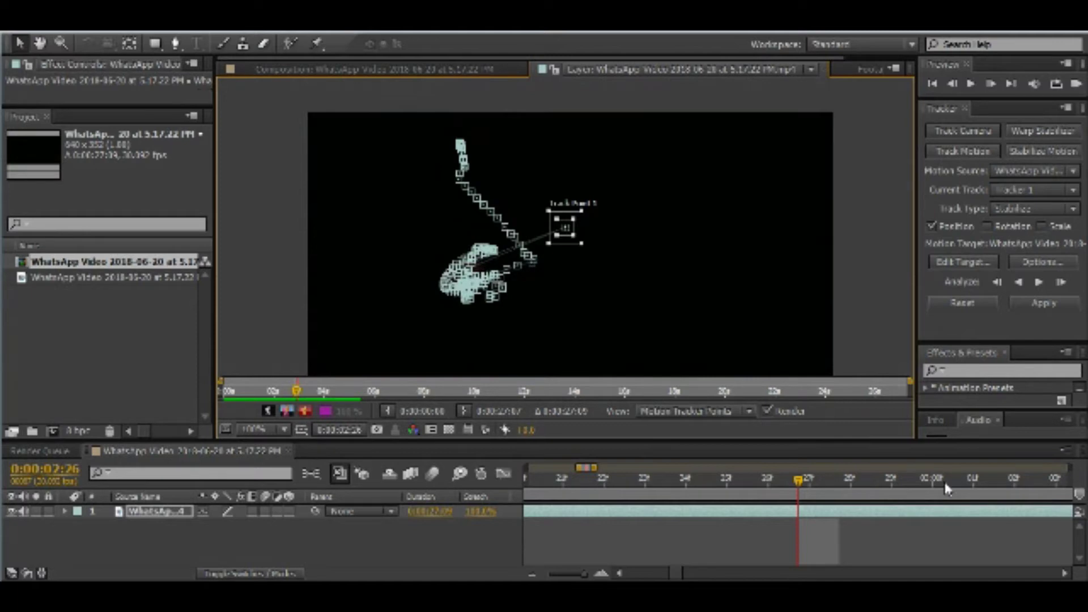
Go to frame 0:00:03:02 and move its track point into the empty black area right of the track path
{"action": "mouse_move", "coordinate": [801, 479]}
{"action": "left_mouse_down"}
{"action": "mouse_move", "coordinate": [923, 486]}
{"action": "mouse_move", "coordinate": [796, 487]}
{"action": "left_mouse_up"}
{"action": "left_click", "coordinate": [1049, 482]}
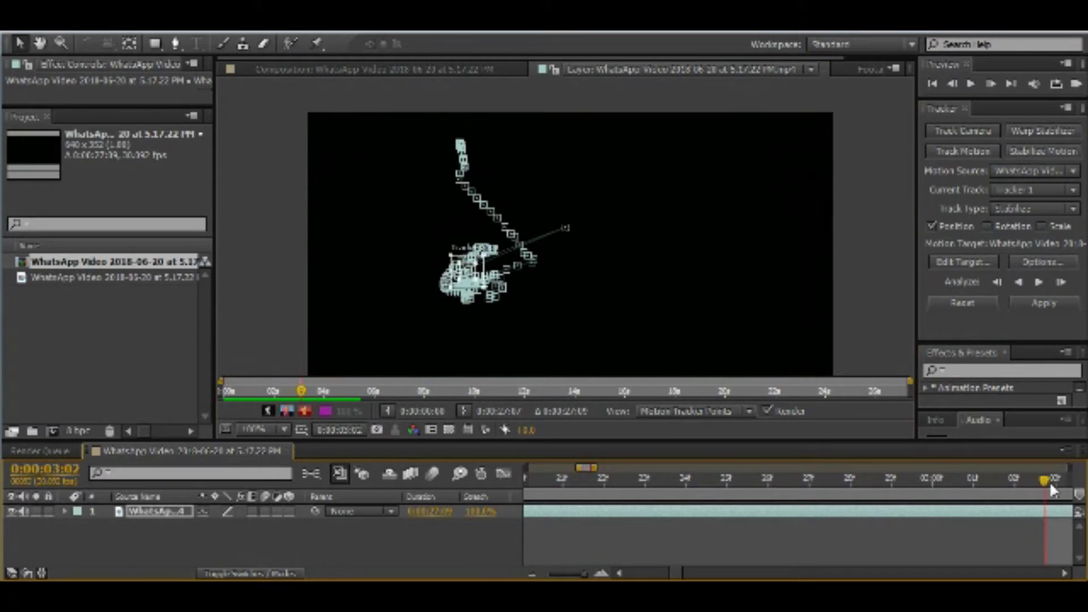
{"action": "scroll", "coordinate": [541, 282], "scroll_direction": "up", "scroll_amount": 1}
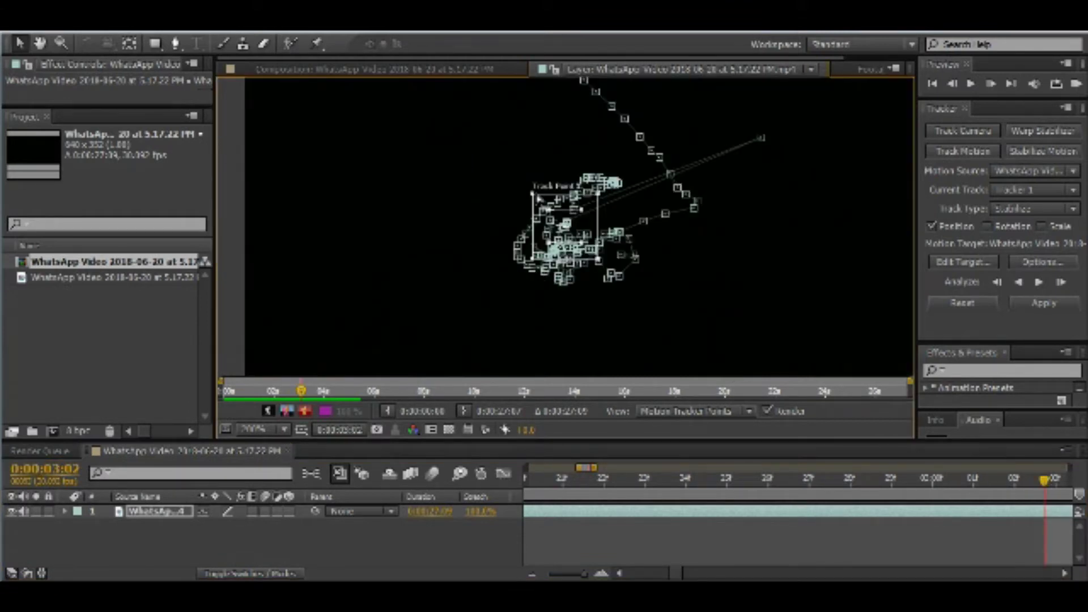
{"action": "left_click_drag", "start_coordinate": [541, 201], "coordinate": [789, 126]}
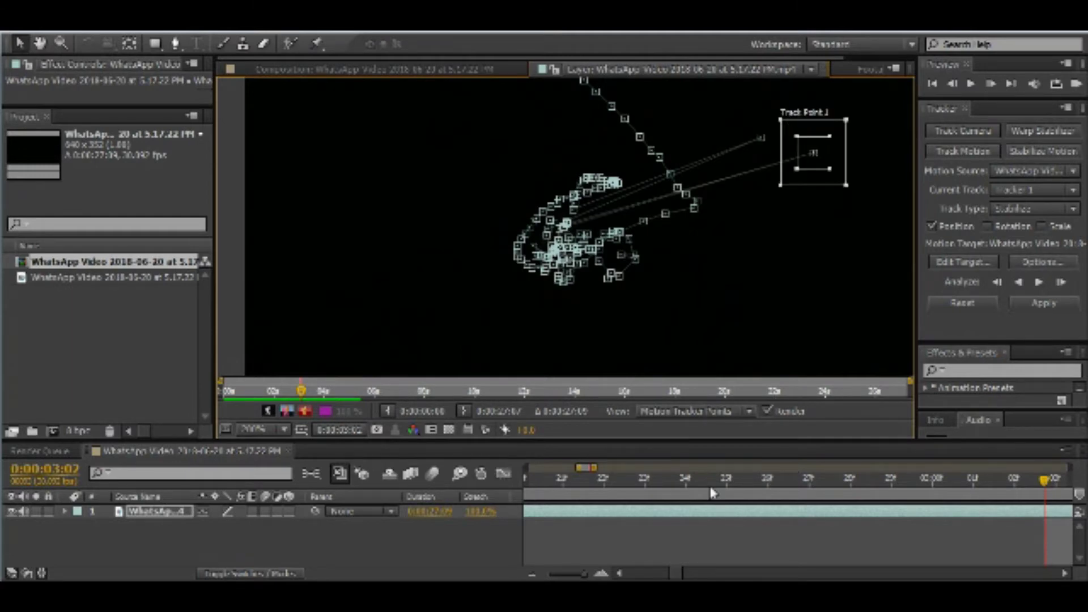
Review the track point positions at 0:00:02:24, 0:00:02:25, 0:00:02:26 and 0:00:04:19 against the clip
{"action": "left_click", "coordinate": [713, 492]}
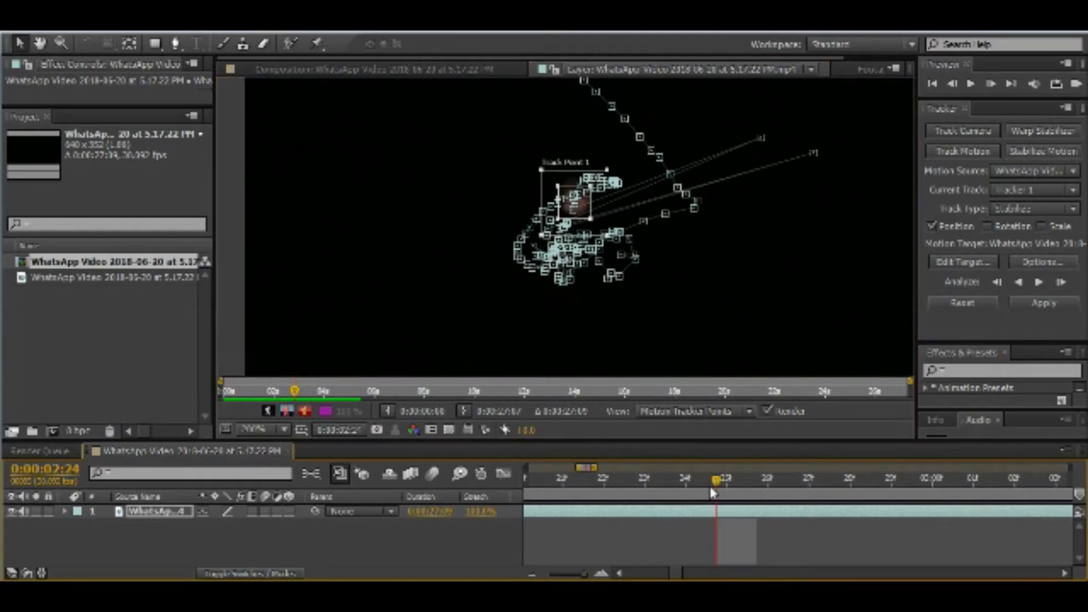
{"action": "left_click", "coordinate": [742, 491]}
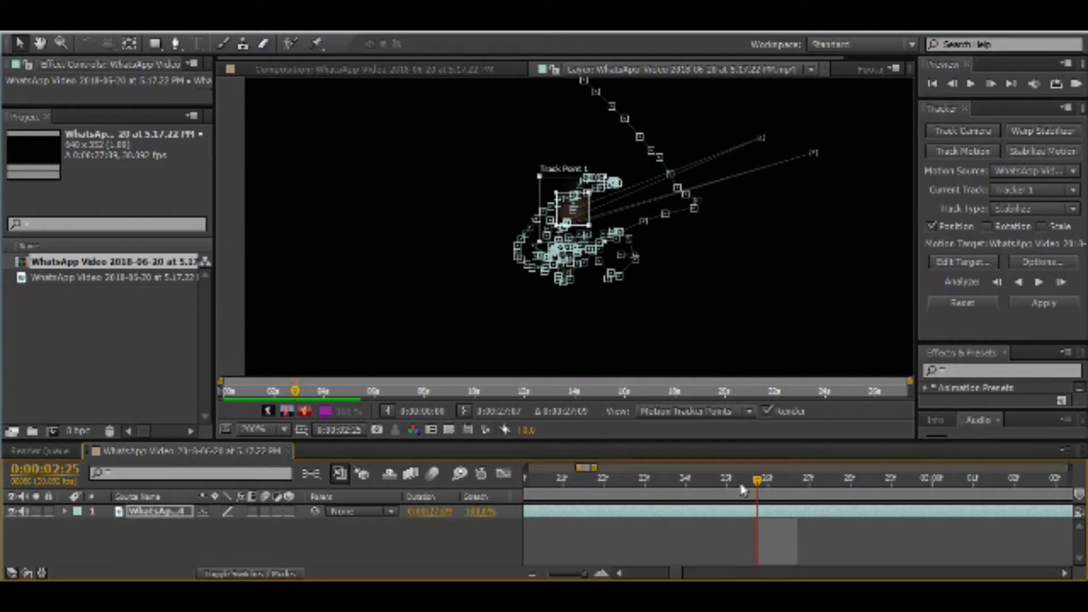
{"action": "left_click", "coordinate": [798, 485]}
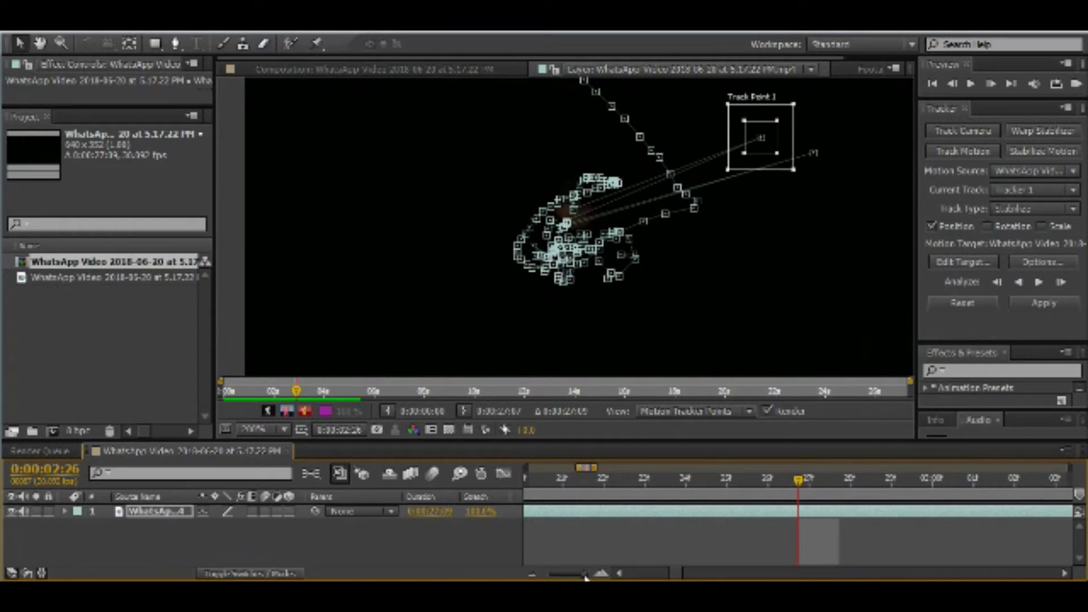
{"action": "left_click_drag", "start_coordinate": [584, 574], "coordinate": [579, 574]}
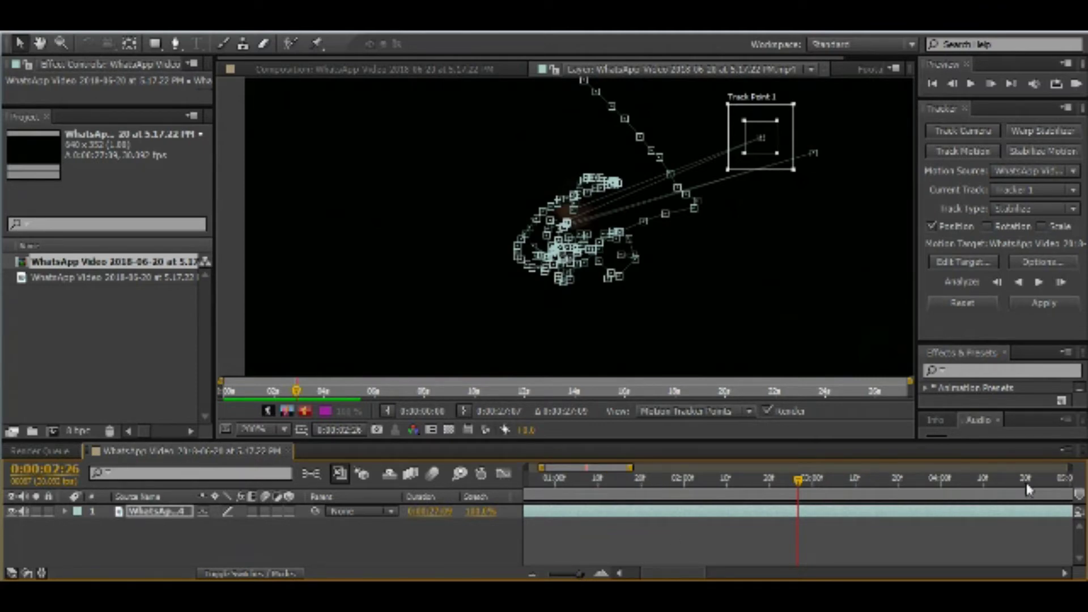
{"action": "left_click", "coordinate": [1026, 486]}
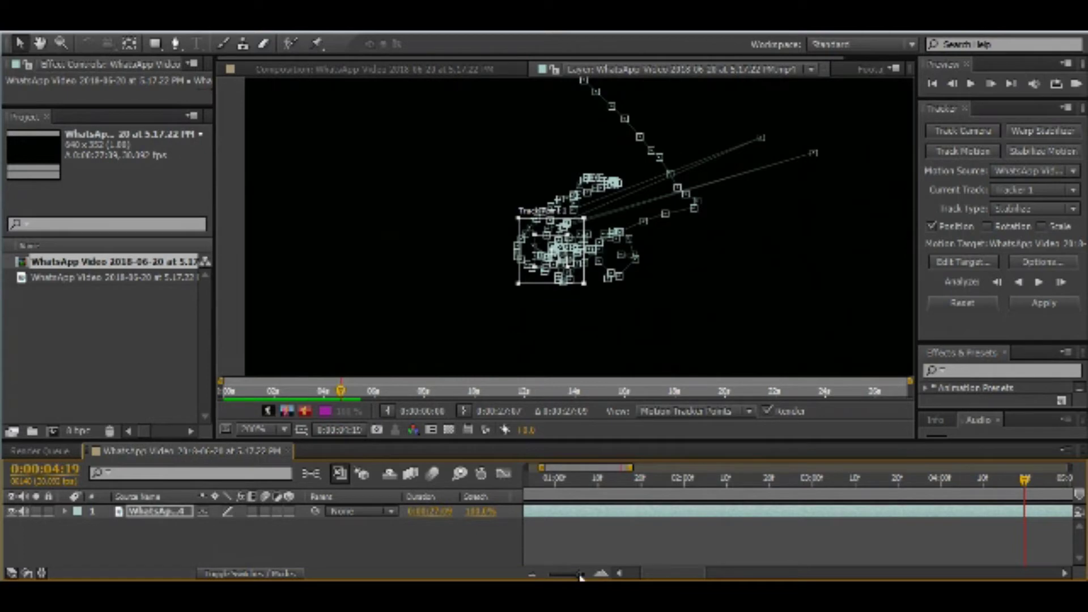
{"action": "left_click_drag", "start_coordinate": [580, 576], "coordinate": [585, 573]}
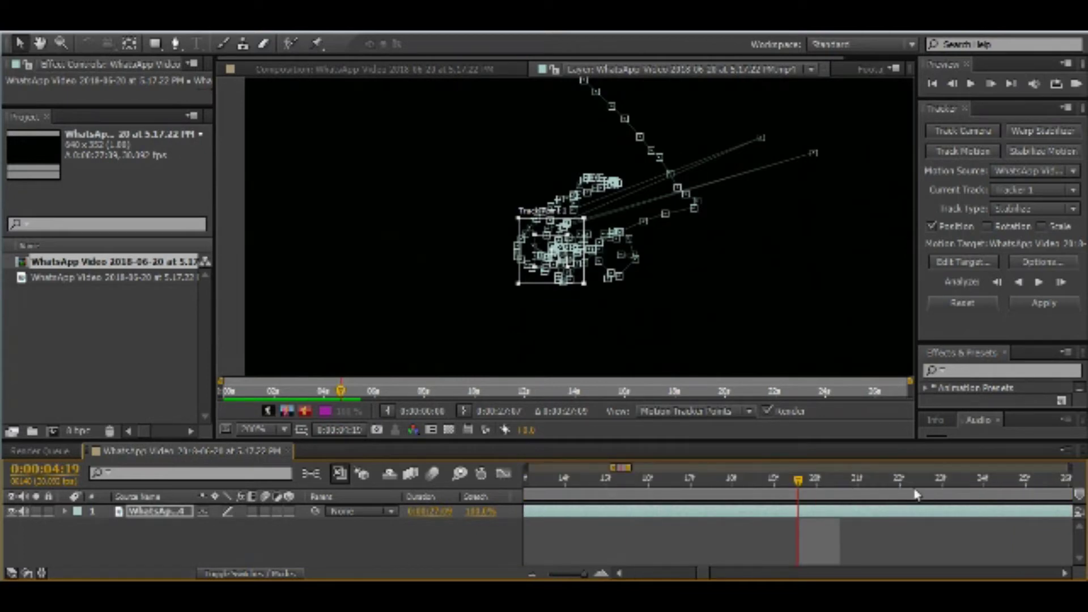
{"action": "left_click", "coordinate": [654, 493]}
{"action": "left_click", "coordinate": [568, 492]}
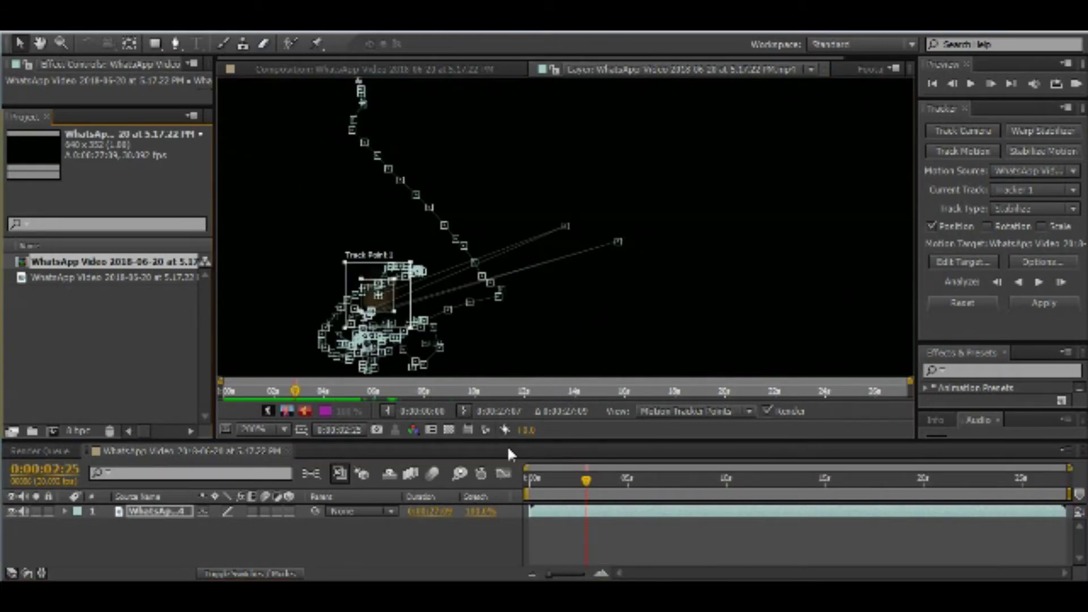
Jump to 0:00:06:26 and center the track point on the reappeared light spot
{"action": "left_click", "coordinate": [62, 470]}
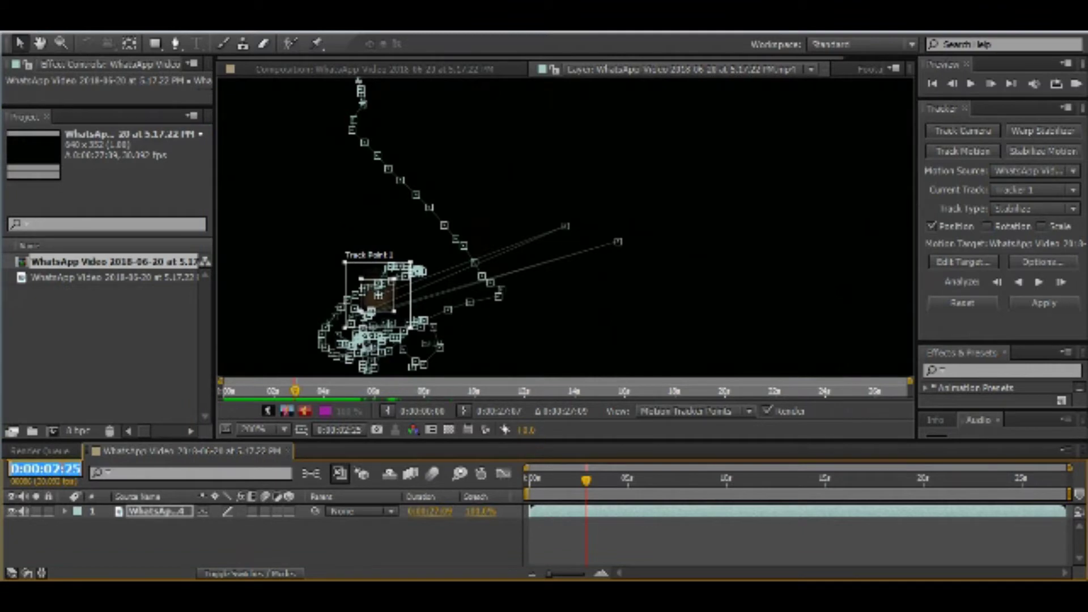
{"action": "left_click", "coordinate": [60, 469]}
{"action": "key", "text": "BackSpace"}
{"action": "type", "text": "6"}
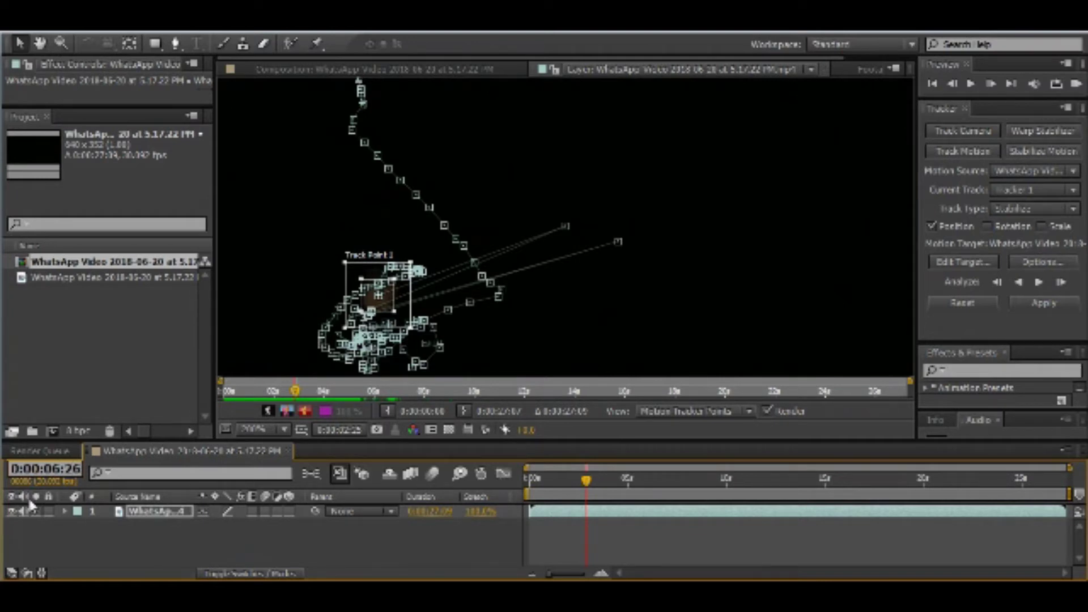
{"action": "key", "text": "Return"}
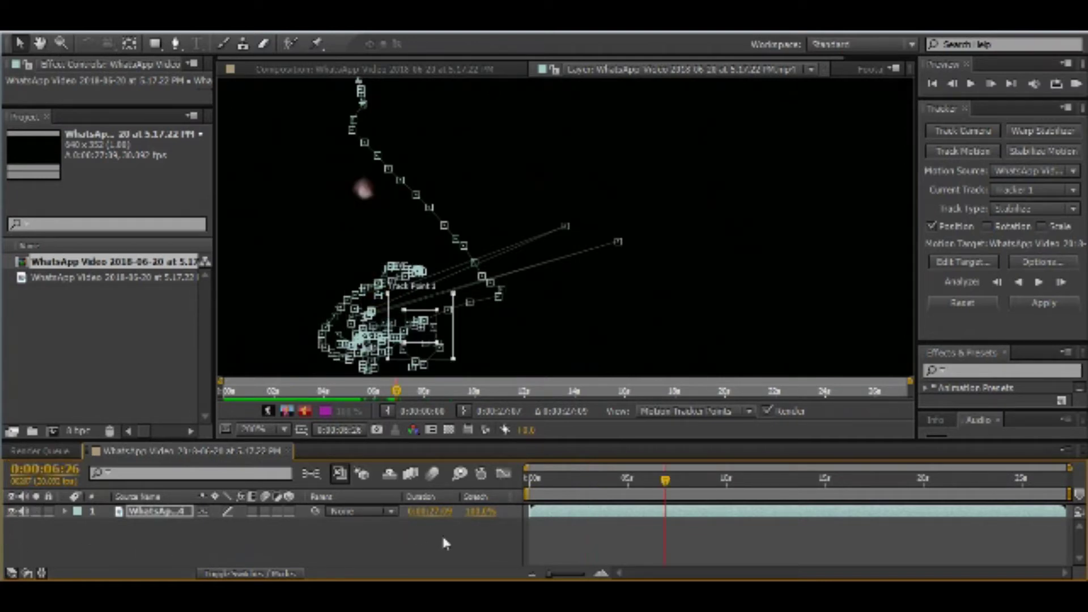
{"action": "left_click_drag", "start_coordinate": [449, 339], "coordinate": [397, 199]}
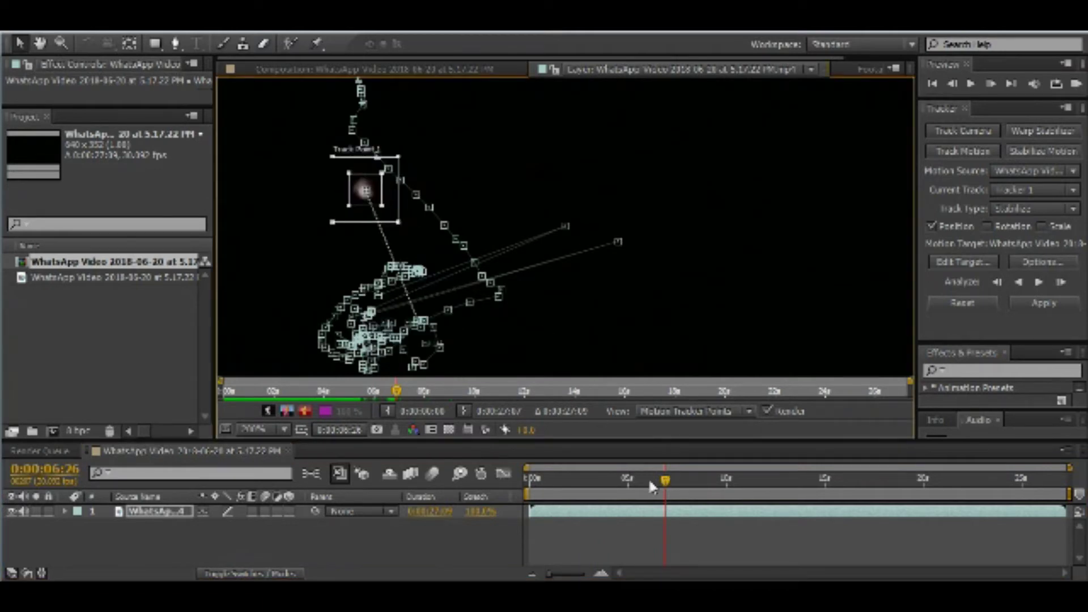
Analyze the motion track forward from the repositioned point at 0:00:06:26 to 0:00:08:07
{"action": "left_click_drag", "start_coordinate": [554, 574], "coordinate": [584, 573]}
{"action": "left_click", "coordinate": [1060, 282]}
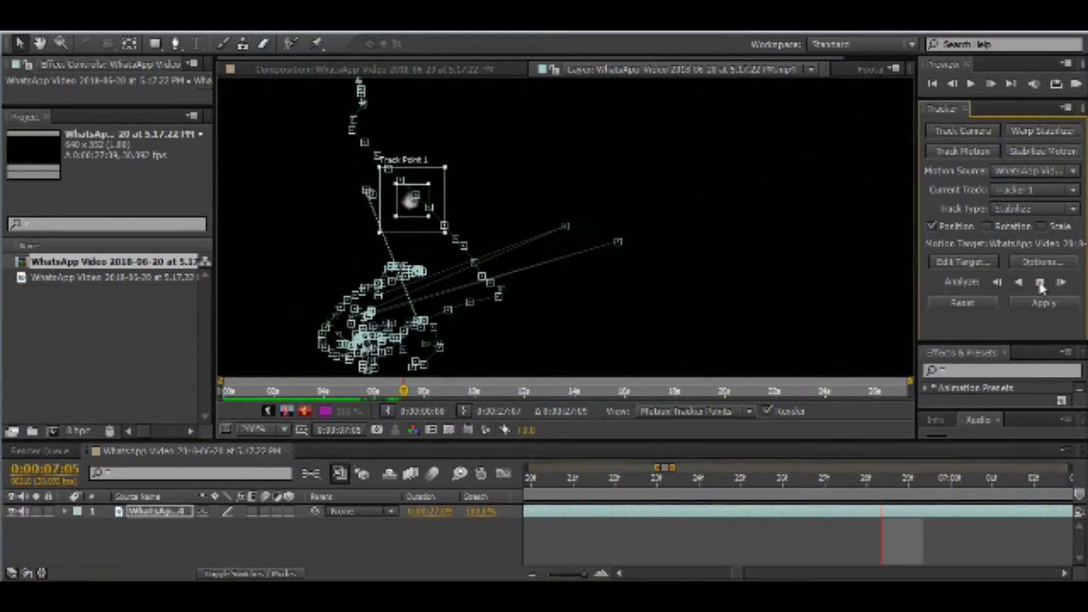
{"action": "left_click", "coordinate": [1039, 283]}
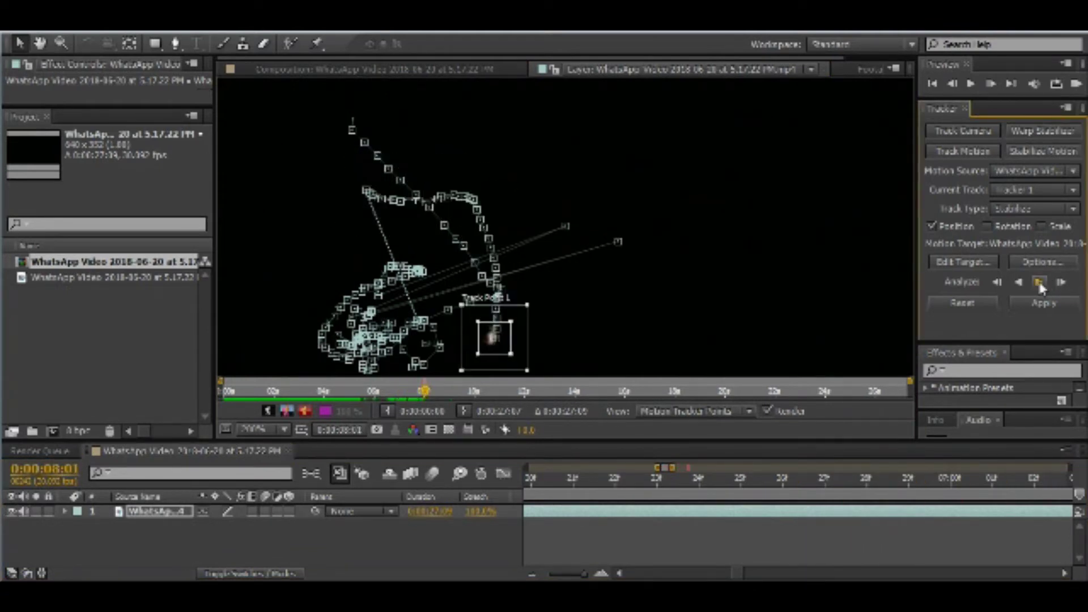
Check the track point on the light spot at 0:00:08:07 and analyze forward to 0:00:08:24
{"action": "scroll", "coordinate": [773, 295], "scroll_direction": "down", "scroll_amount": 3}
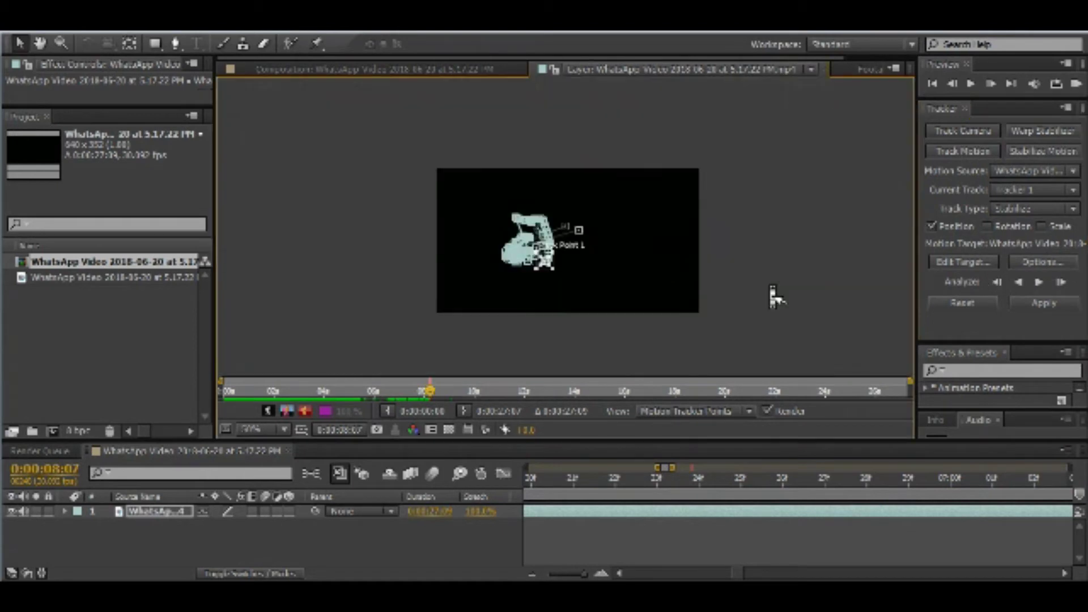
{"action": "scroll", "coordinate": [773, 294], "scroll_direction": "up", "scroll_amount": 2}
{"action": "scroll", "coordinate": [773, 296], "scroll_direction": "up", "scroll_amount": 1}
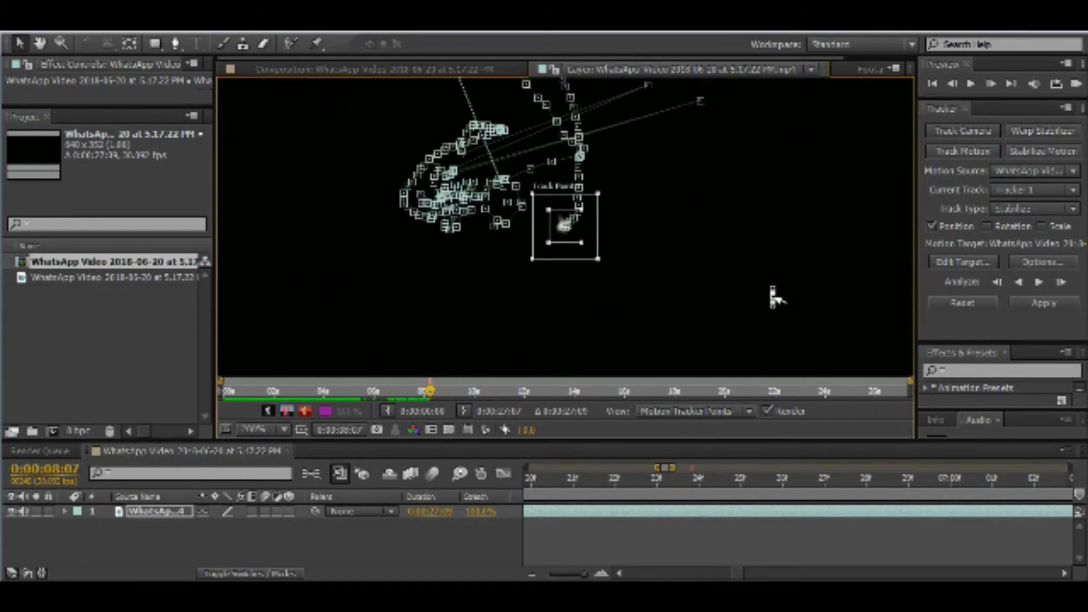
{"action": "scroll", "coordinate": [773, 296], "scroll_direction": "up", "scroll_amount": 1}
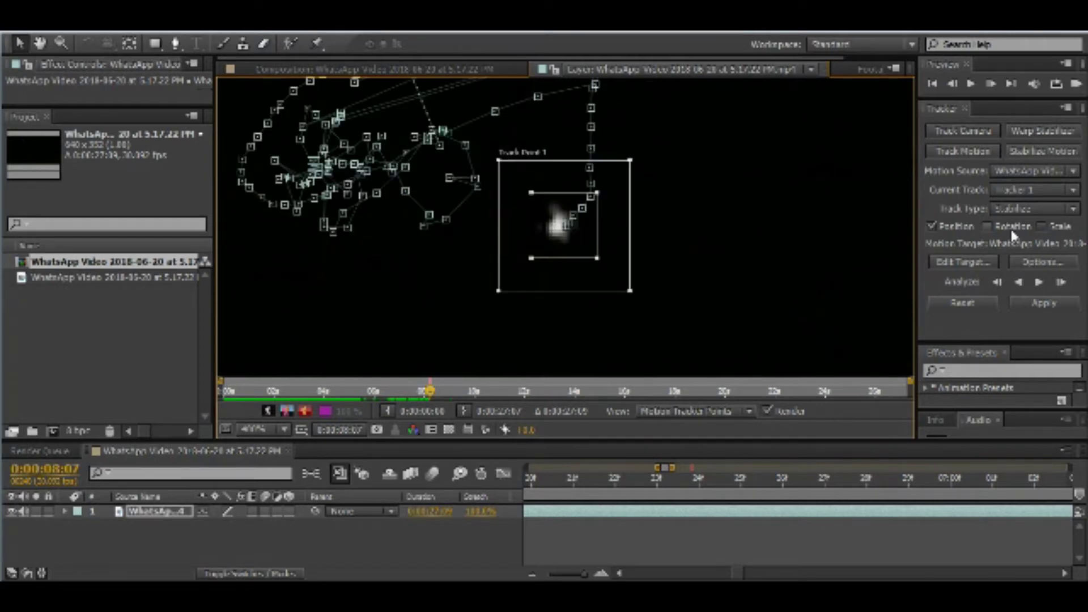
{"action": "left_click", "coordinate": [1038, 281]}
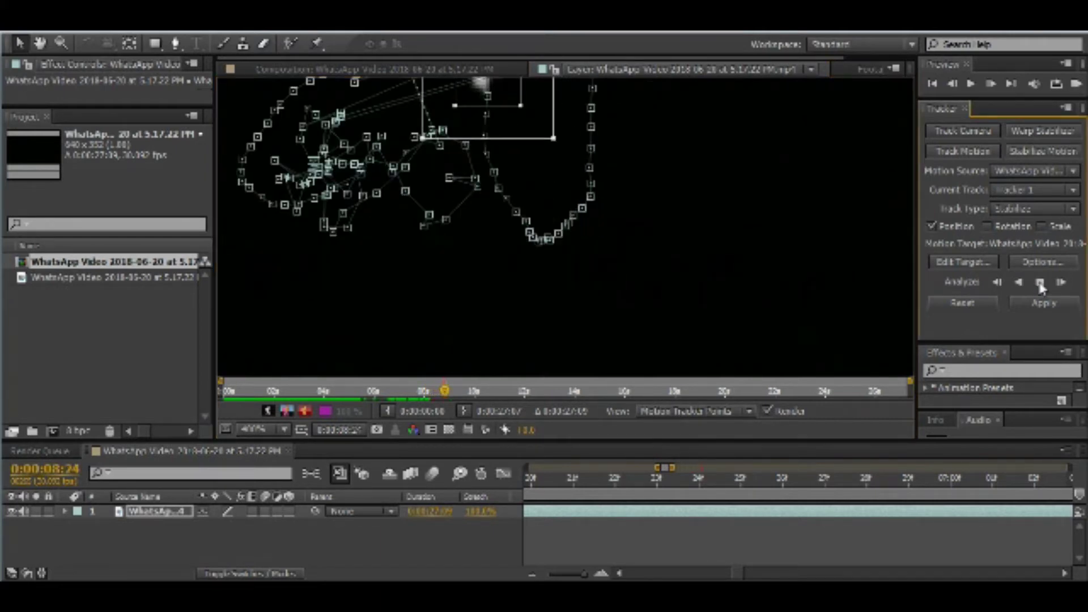
{"action": "left_click", "coordinate": [680, 302]}
Continue the forward analysis of the light spot from 0:00:08:24, stopping at 0:00:11:26 where the track point has left it
{"action": "scroll", "coordinate": [680, 302], "scroll_direction": "down", "scroll_amount": 1}
{"action": "scroll", "coordinate": [682, 306], "scroll_direction": "up", "scroll_amount": 1}
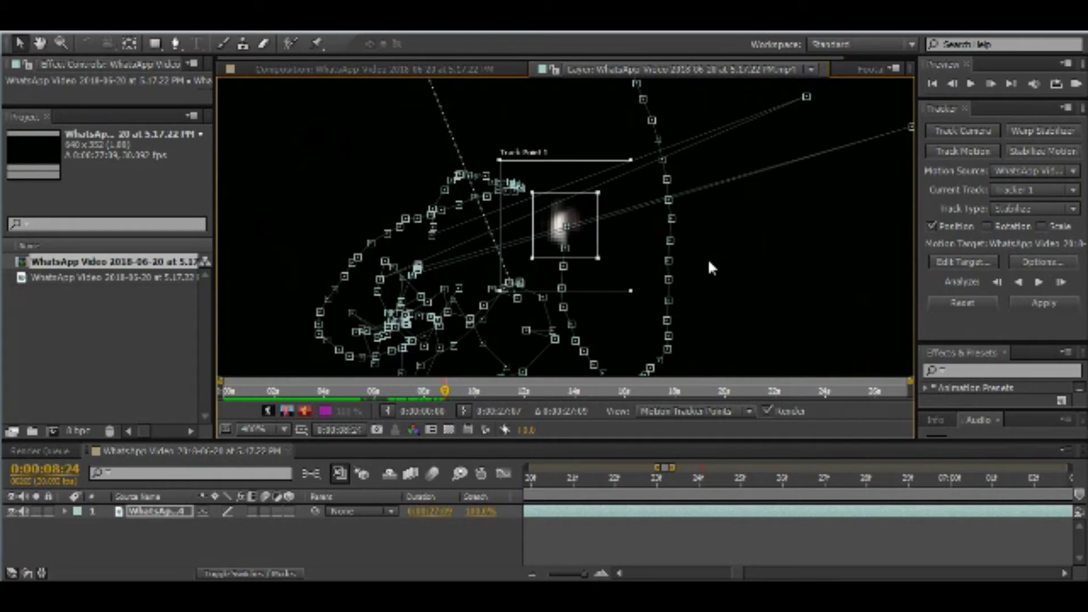
{"action": "key", "text": "comma"}
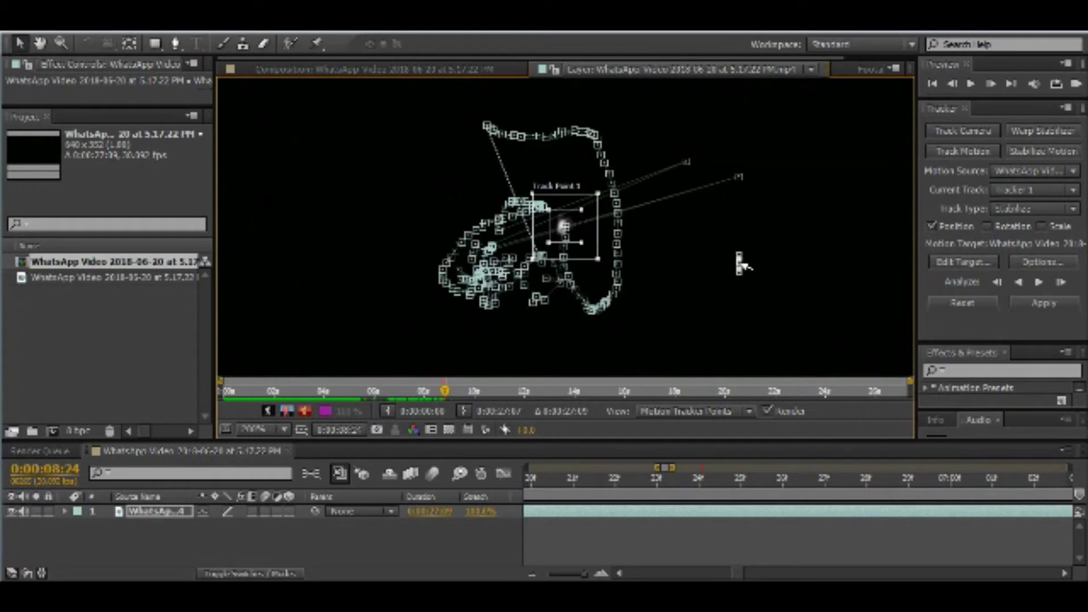
{"action": "left_click", "coordinate": [1038, 287]}
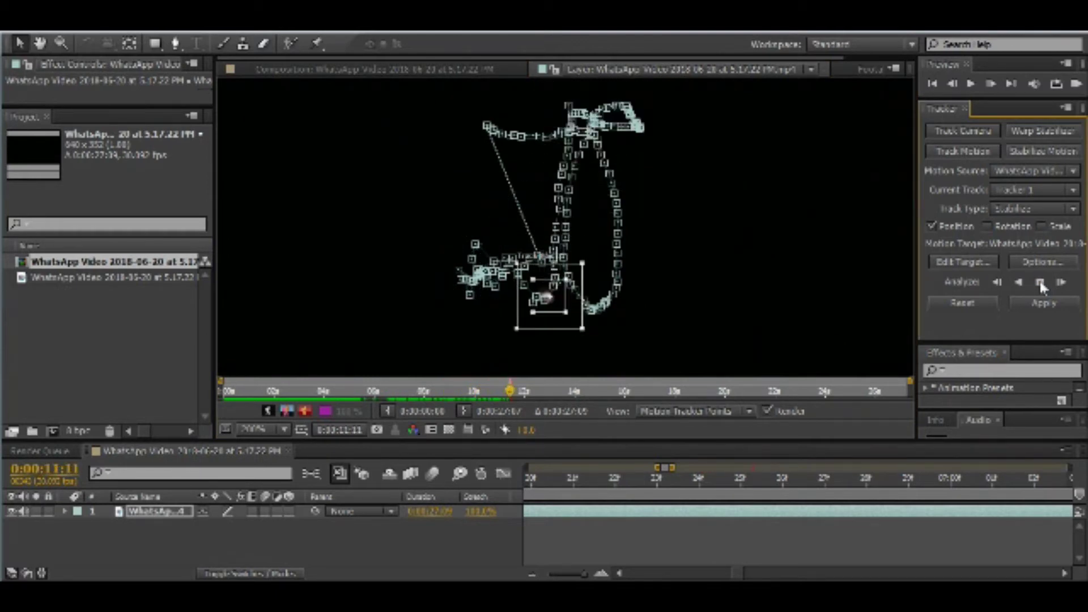
{"action": "left_click", "coordinate": [1040, 287]}
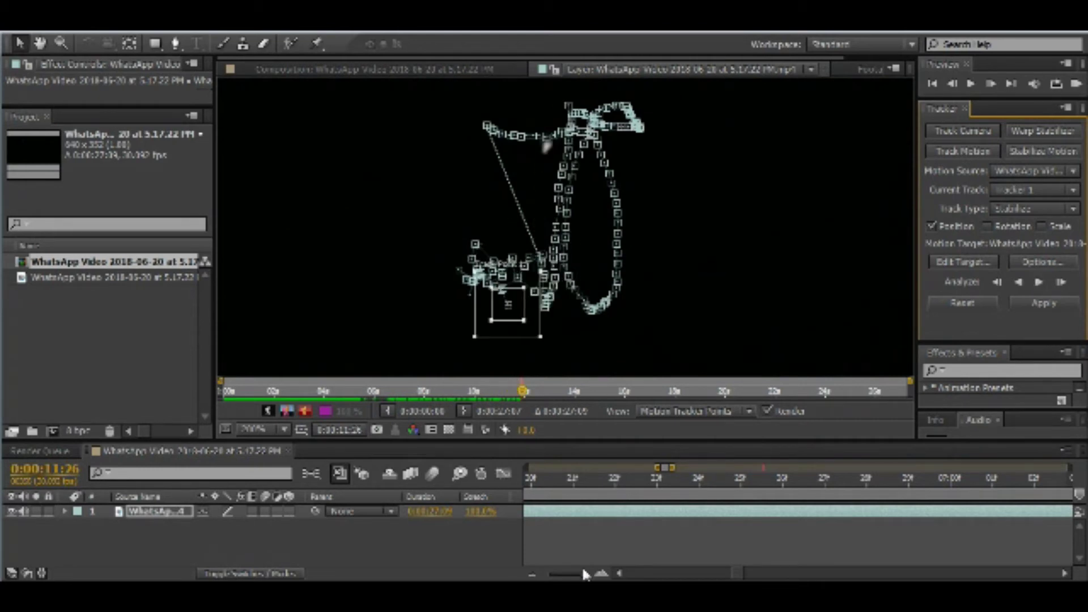
Go back to 0:00:11:18 and center the track point on the light spot
{"action": "left_click_drag", "start_coordinate": [583, 573], "coordinate": [615, 573]}
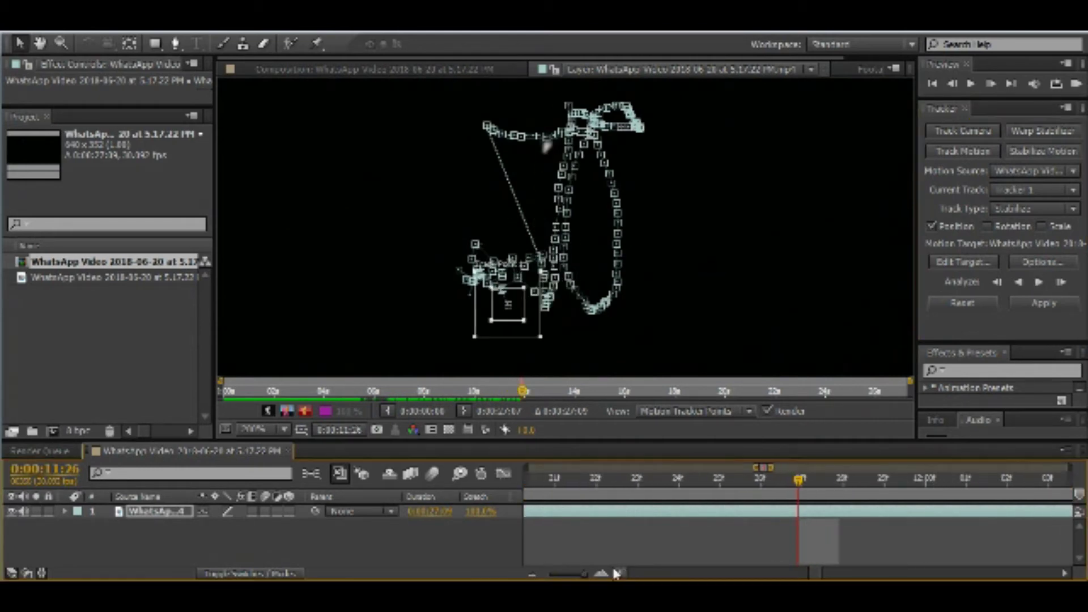
{"action": "left_click_drag", "start_coordinate": [801, 482], "coordinate": [529, 473]}
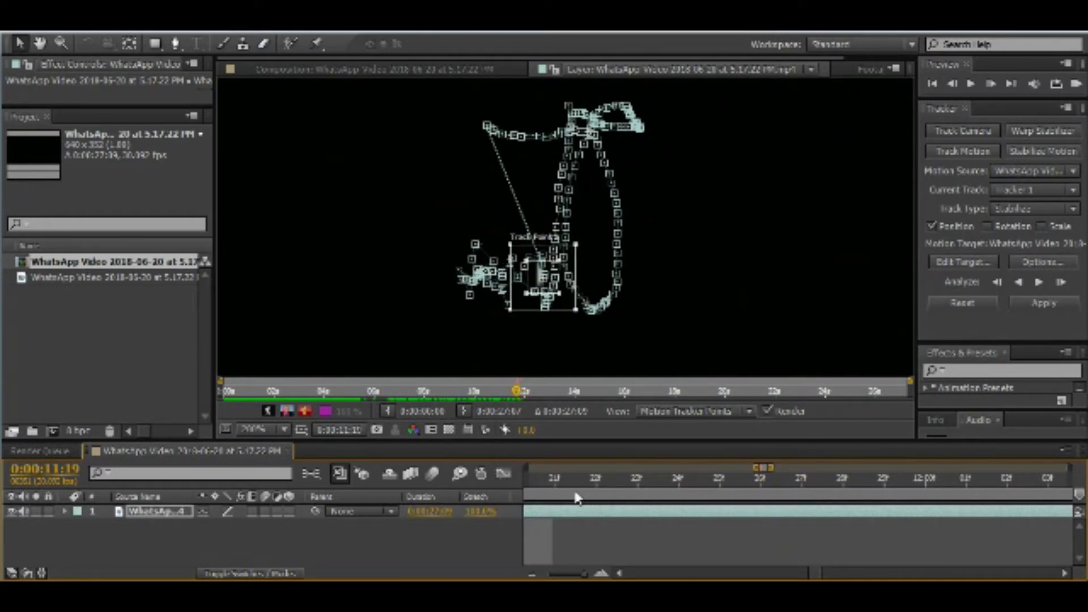
{"action": "left_click", "coordinate": [618, 574]}
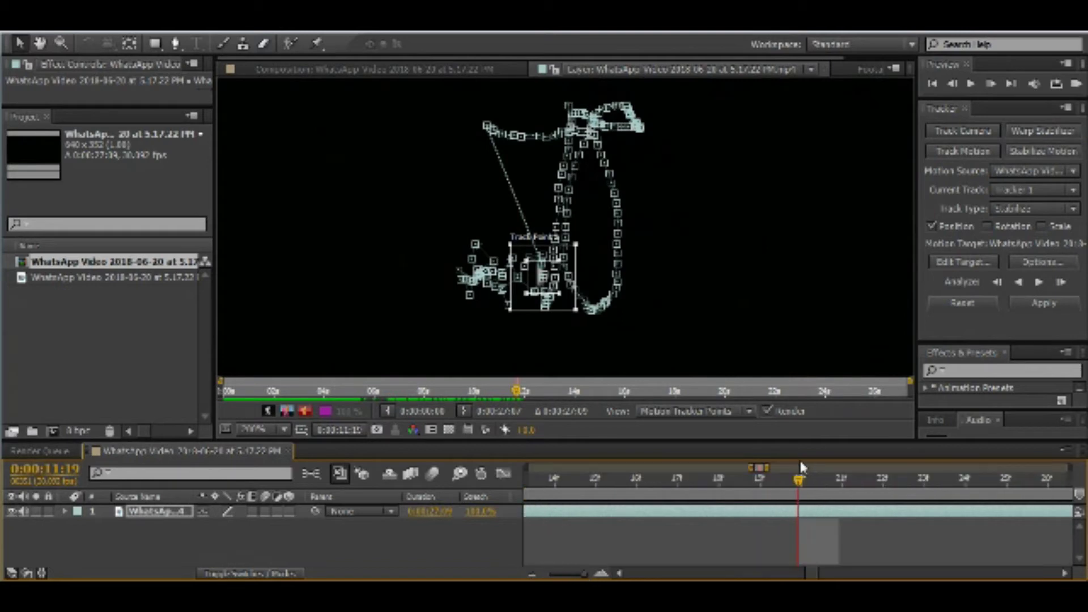
{"action": "left_click_drag", "start_coordinate": [799, 480], "coordinate": [760, 485]}
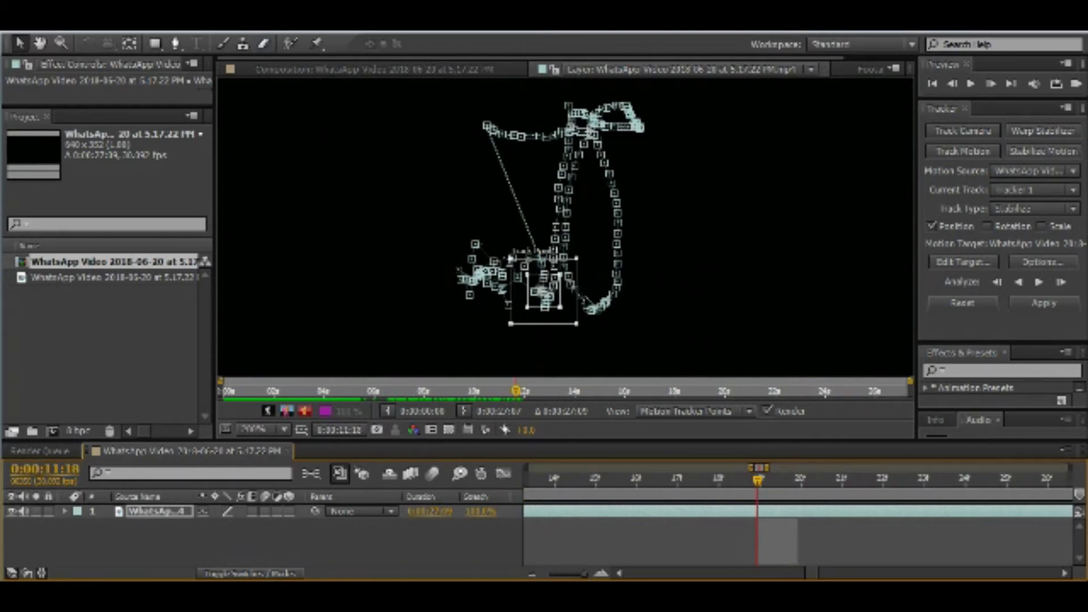
{"action": "scroll", "coordinate": [522, 357], "scroll_direction": "up", "scroll_amount": 2}
{"action": "left_click_drag", "start_coordinate": [620, 273], "coordinate": [613, 273]}
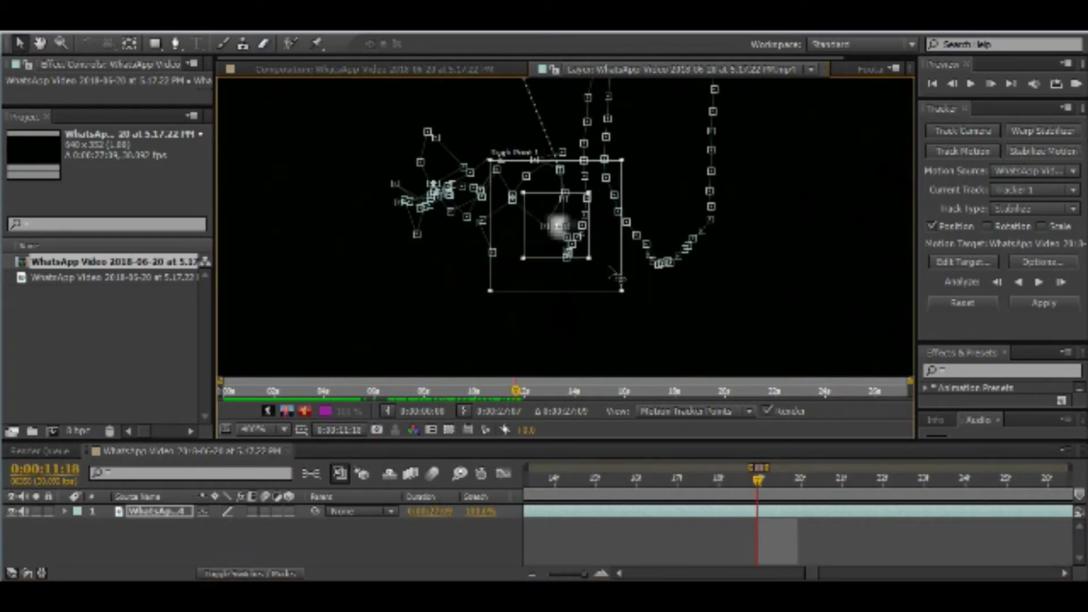
Analyze forward one frame at a time from 0:00:11:18 to 0:00:11:21
{"action": "left_click", "coordinate": [1059, 283]}
{"action": "left_click", "coordinate": [1060, 283]}
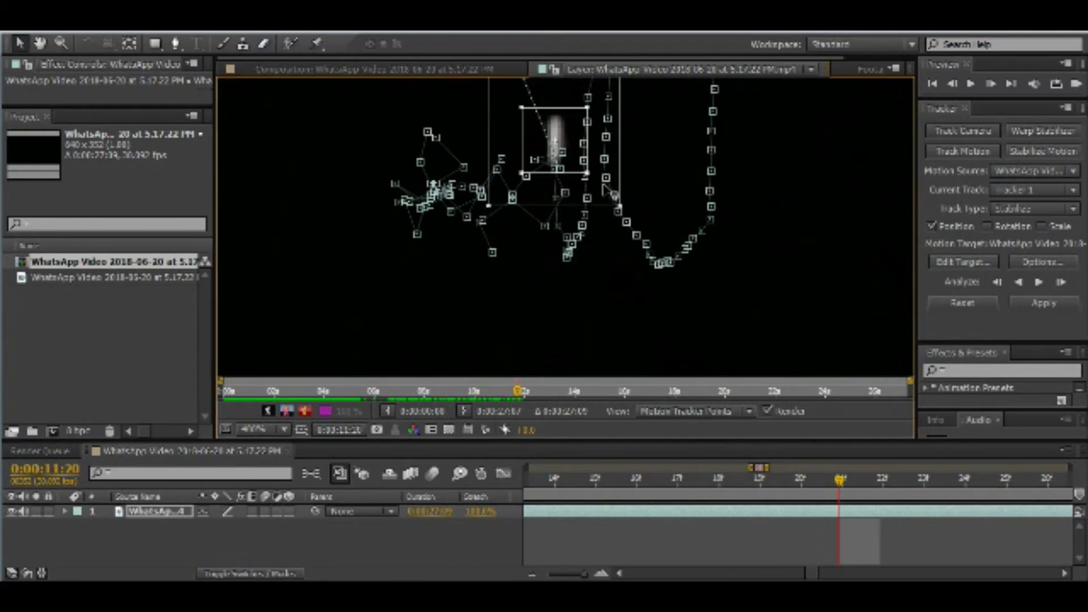
{"action": "left_click", "coordinate": [1060, 283]}
Analyze frame by frame up to 0:00:11:24 and nudge the track point up onto the light spot's center
{"action": "left_click", "coordinate": [787, 250]}
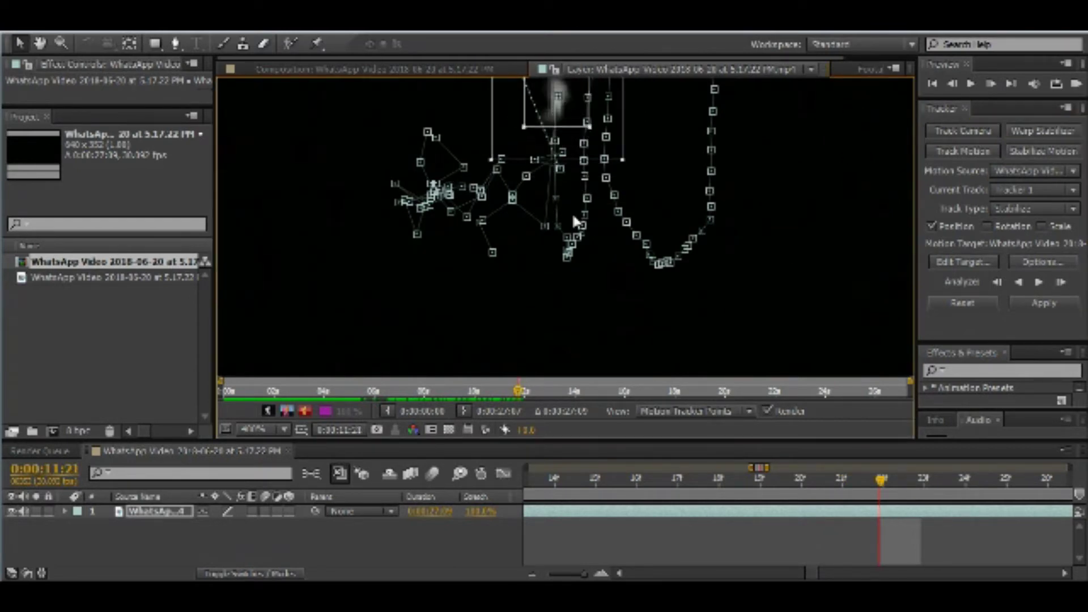
{"action": "key", "text": "slash"}
{"action": "key", "text": "period"}
{"action": "key", "text": "period"}
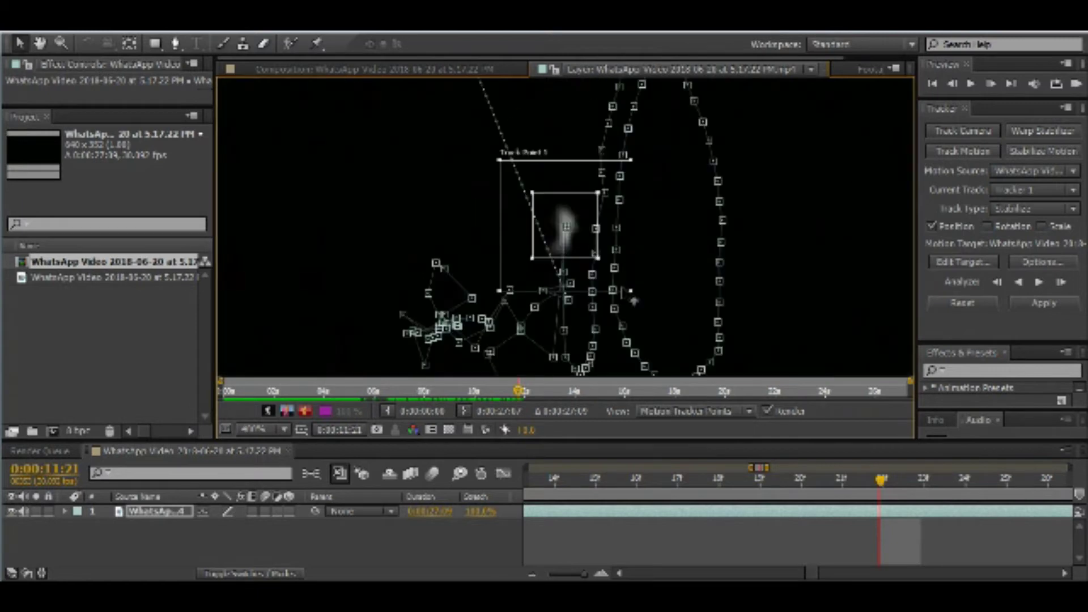
{"action": "left_click", "coordinate": [1061, 282]}
{"action": "left_click", "coordinate": [1060, 283]}
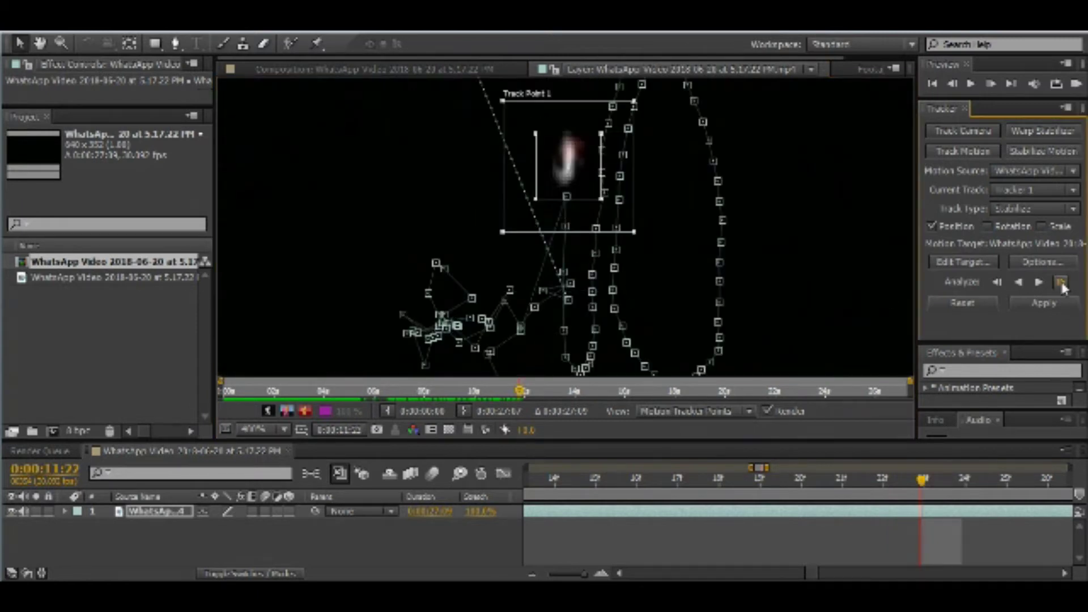
{"action": "left_click", "coordinate": [1061, 283]}
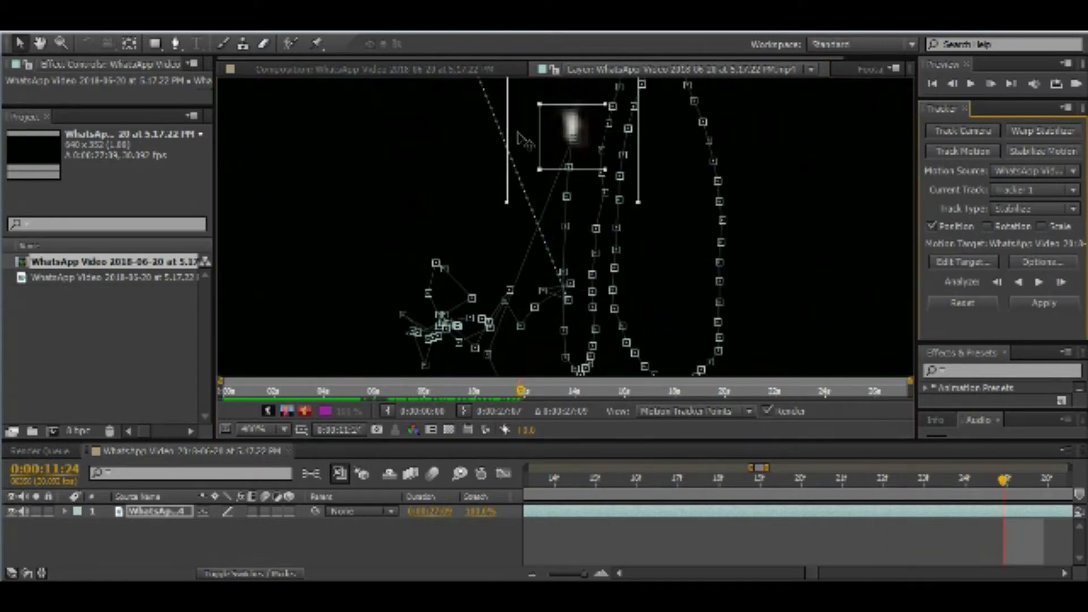
{"action": "left_click_drag", "start_coordinate": [518, 134], "coordinate": [518, 119]}
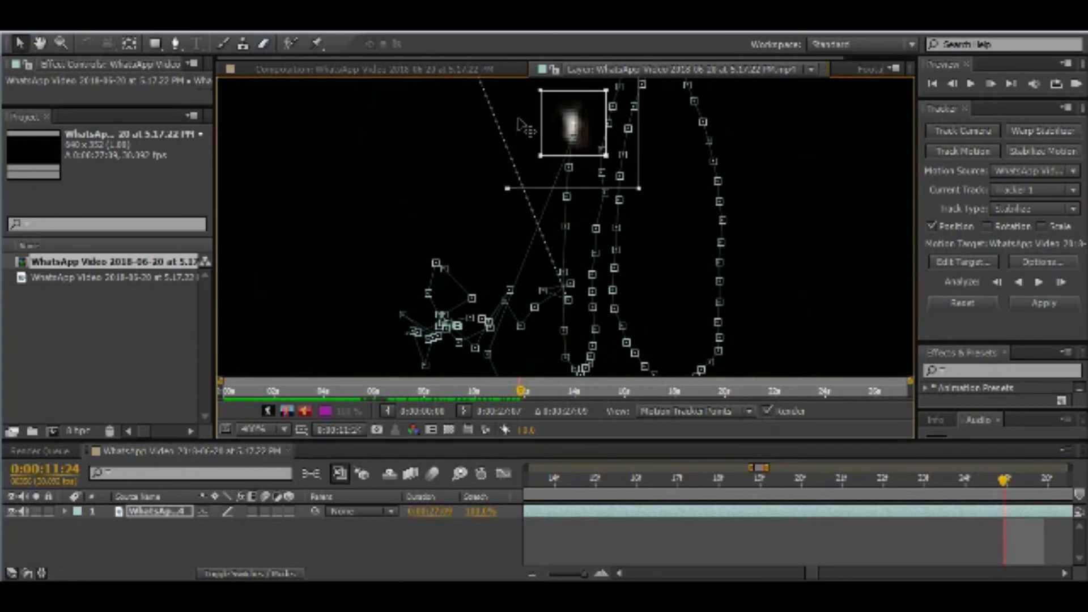
Analyze forward one frame at a time from 0:00:11:24 to 0:00:12:00, checking the track point at close range
{"action": "left_click", "coordinate": [1060, 283]}
{"action": "left_click", "coordinate": [1061, 283]}
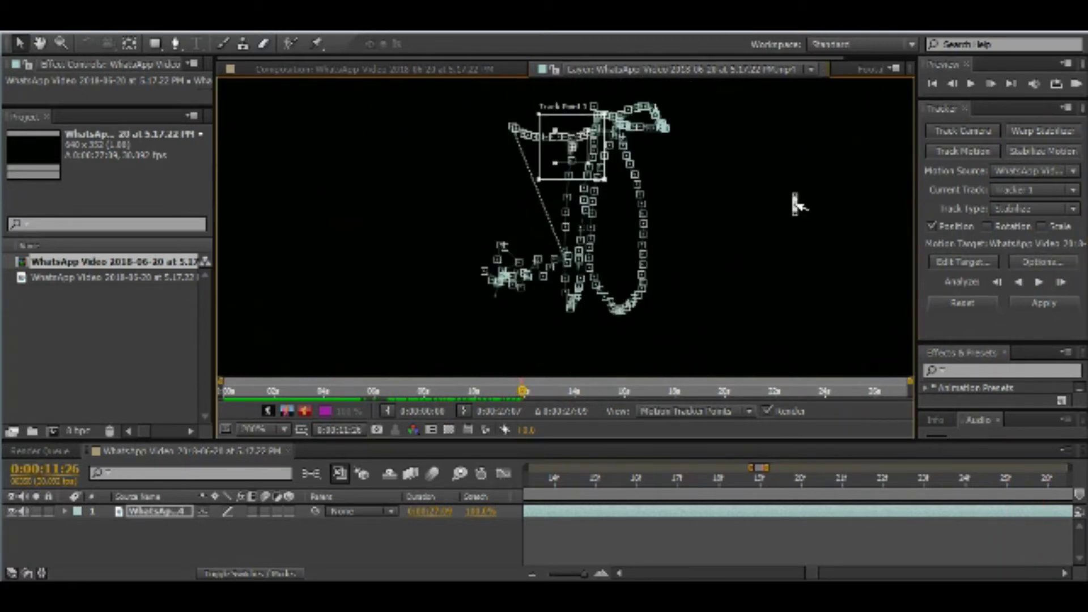
{"action": "key", "text": "period"}
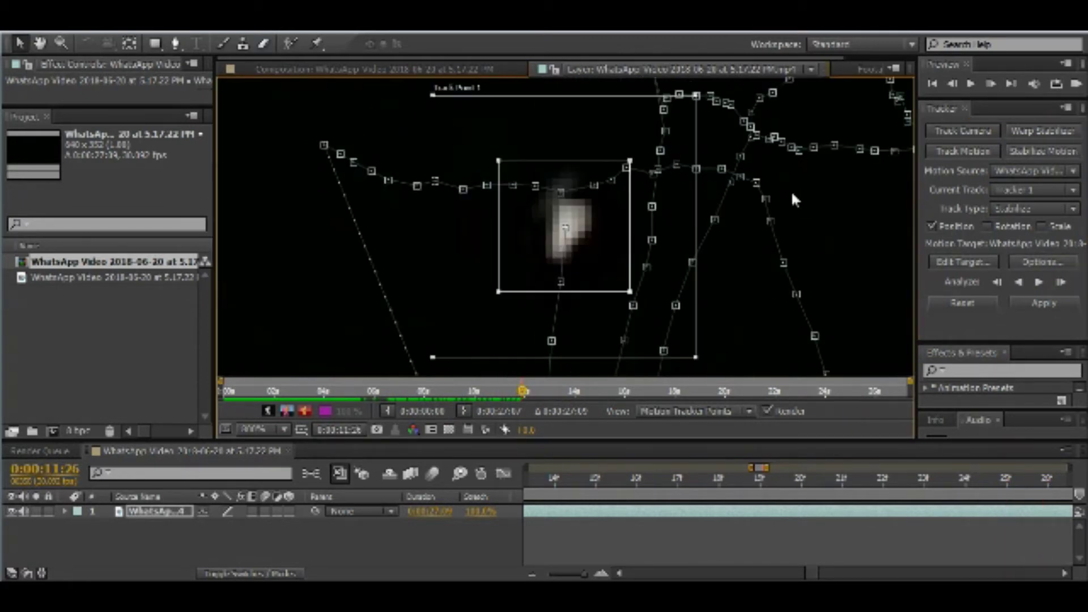
{"action": "left_click", "coordinate": [1060, 283]}
{"action": "left_click", "coordinate": [1061, 283]}
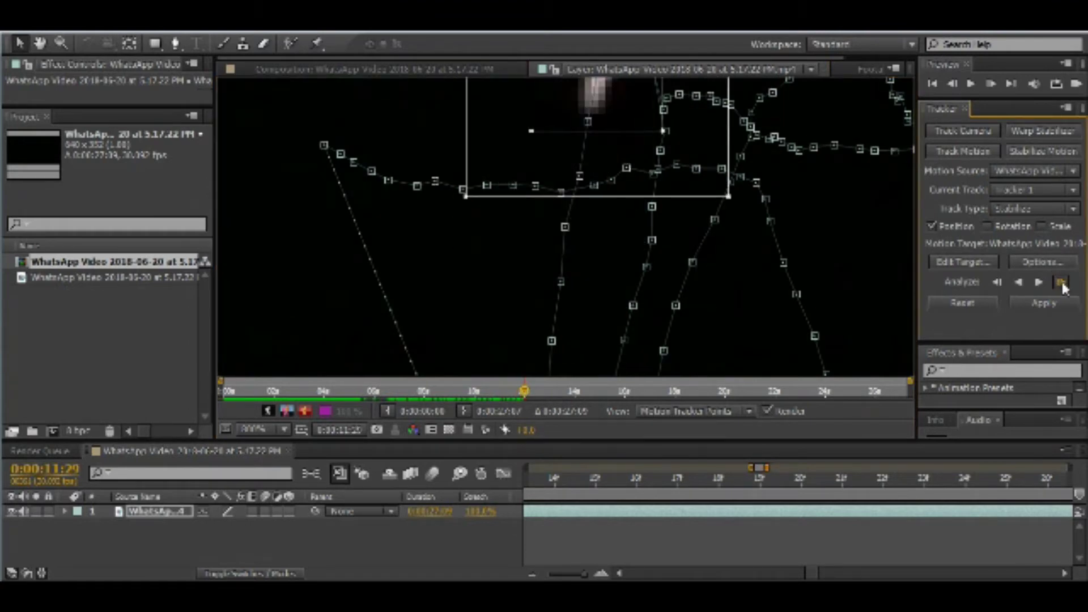
{"action": "left_click", "coordinate": [1062, 284]}
Continue the single-frame forward analysis from 0:00:12:00 to 0:00:12:06
{"action": "key", "text": "comma"}
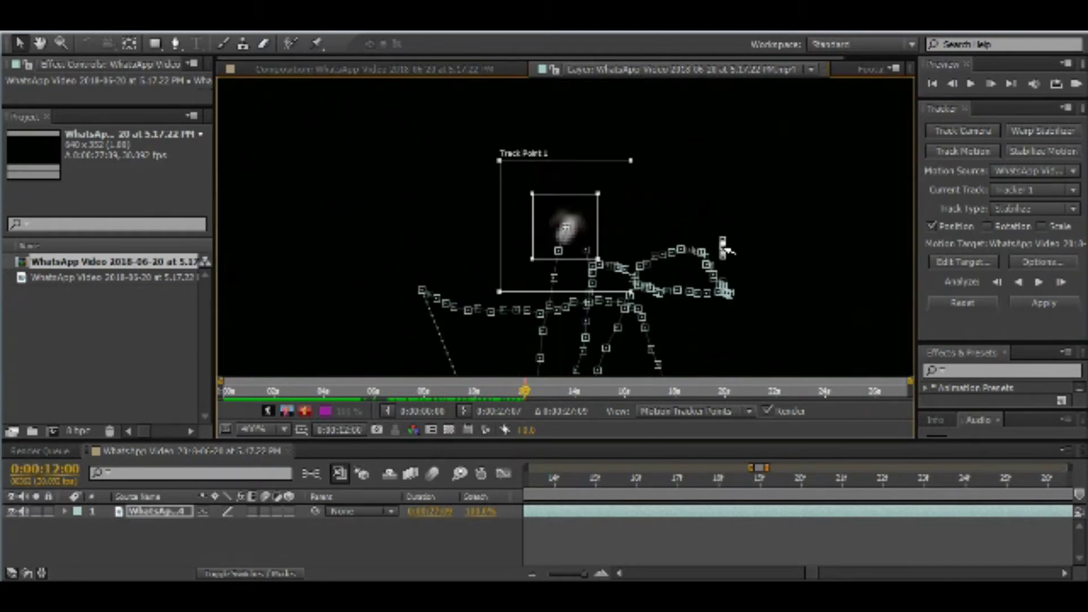
{"action": "left_click", "coordinate": [1061, 283]}
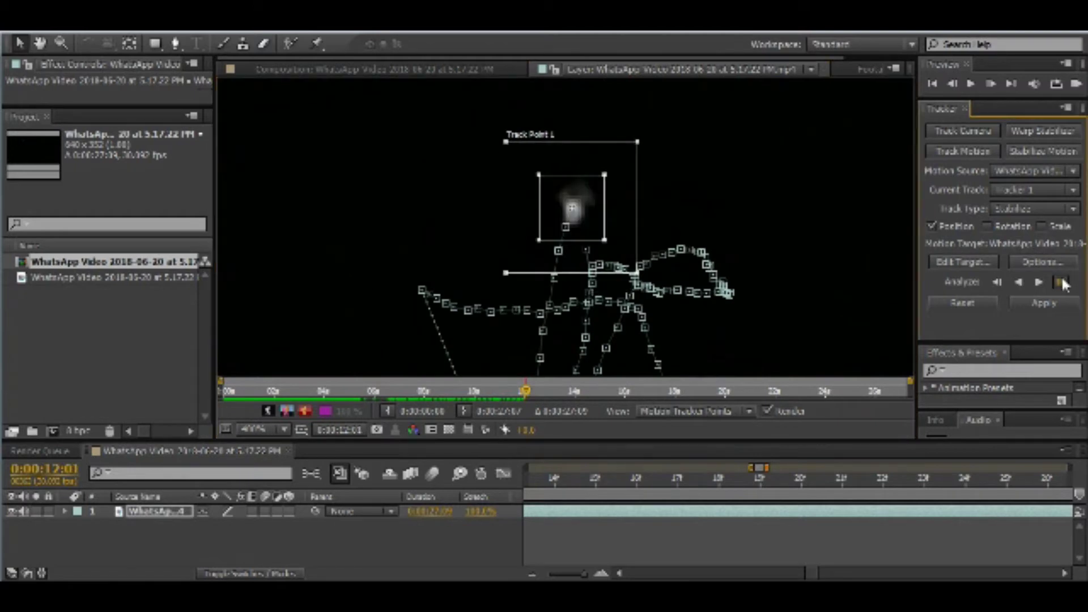
{"action": "left_click", "coordinate": [1061, 283]}
{"action": "left_click", "coordinate": [1060, 282]}
{"action": "left_click", "coordinate": [1060, 282]}
{"action": "left_click", "coordinate": [1061, 283]}
{"action": "left_click", "coordinate": [1060, 282]}
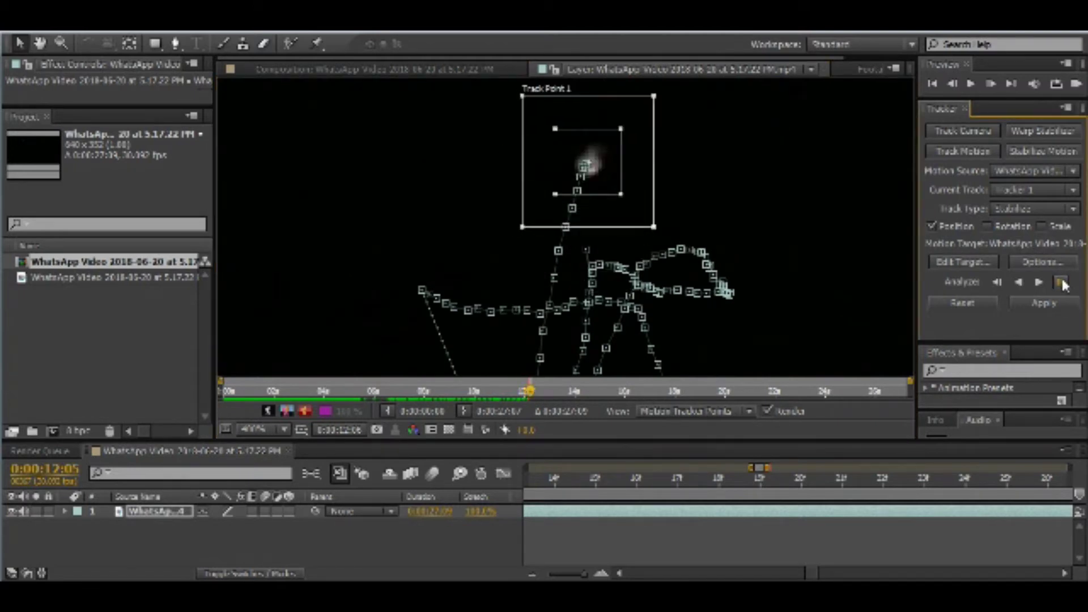
Run the continuous forward analysis from 0:00:12:06 to 0:00:13:18, pausing at 0:00:13:04 to check the track point
{"action": "left_click", "coordinate": [1039, 283]}
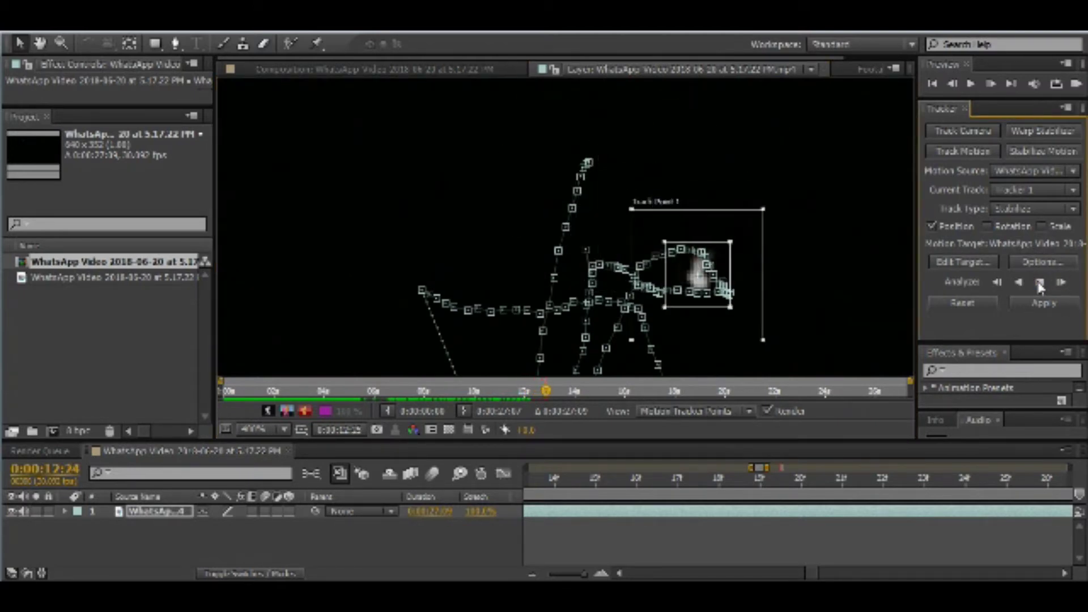
{"action": "left_click", "coordinate": [1039, 282]}
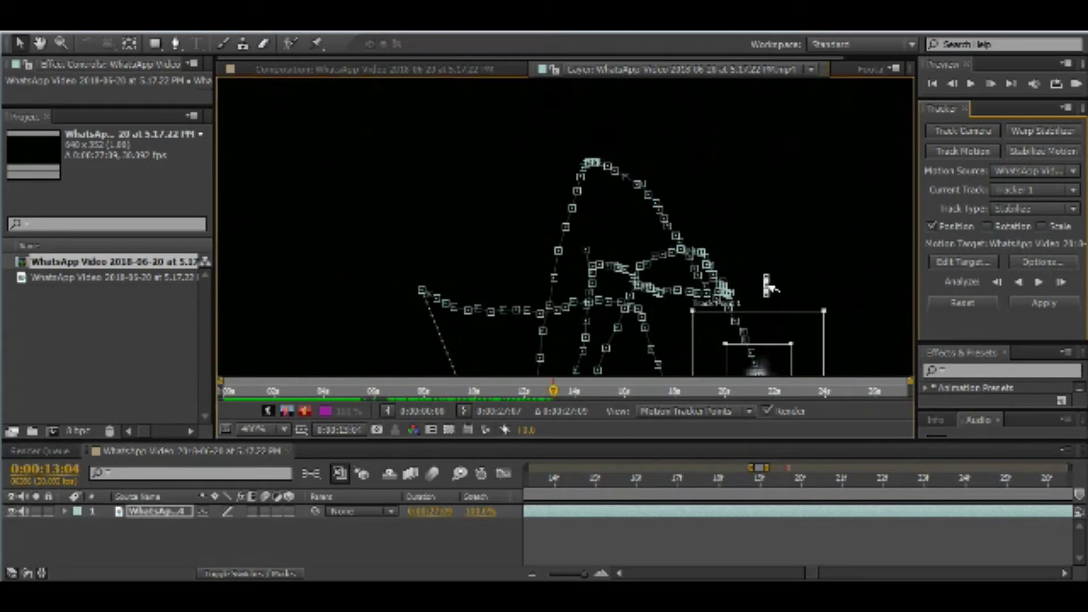
{"action": "left_click", "coordinate": [1040, 281]}
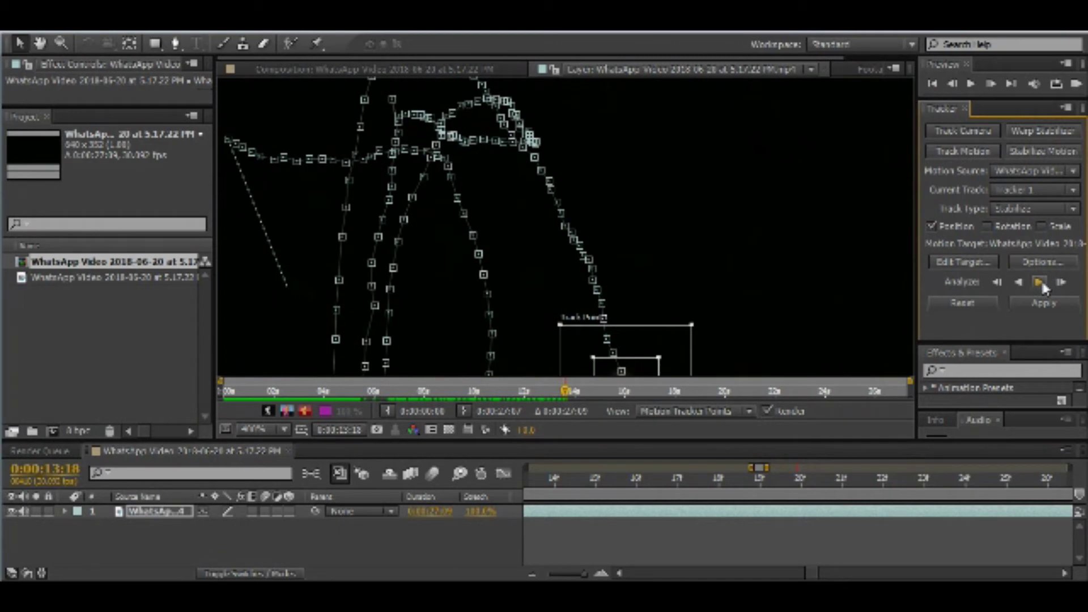
{"action": "left_click", "coordinate": [1040, 282]}
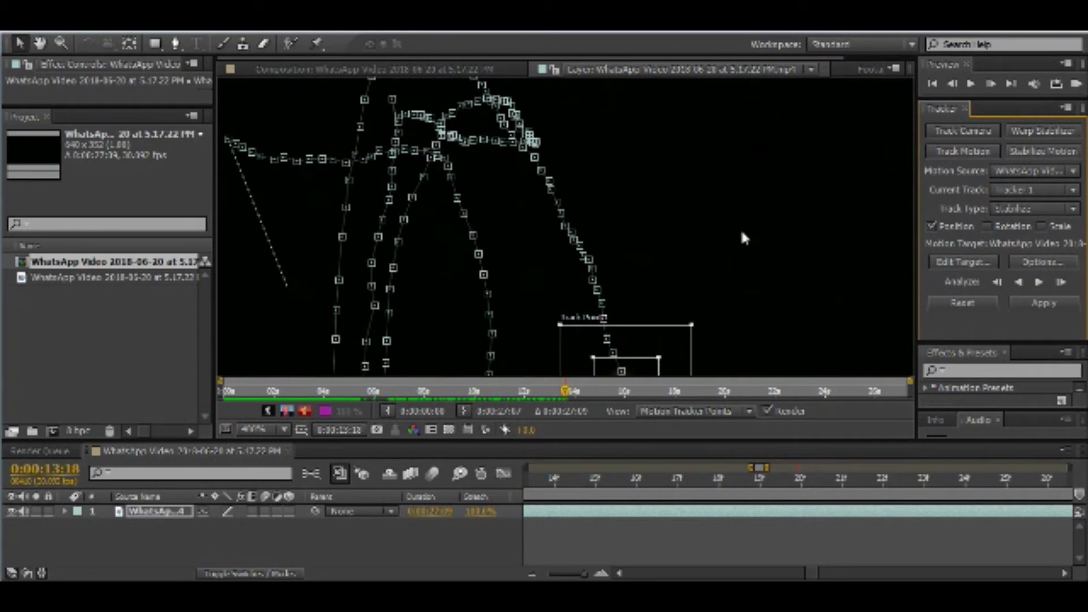
Analyze the light spot forward from 0:00:13:18 and stop at 0:00:13:28
{"action": "left_click", "coordinate": [677, 337]}
{"action": "scroll", "coordinate": [675, 336], "scroll_direction": "down", "scroll_amount": 2}
{"action": "key", "text": "period"}
{"action": "key", "text": "period"}
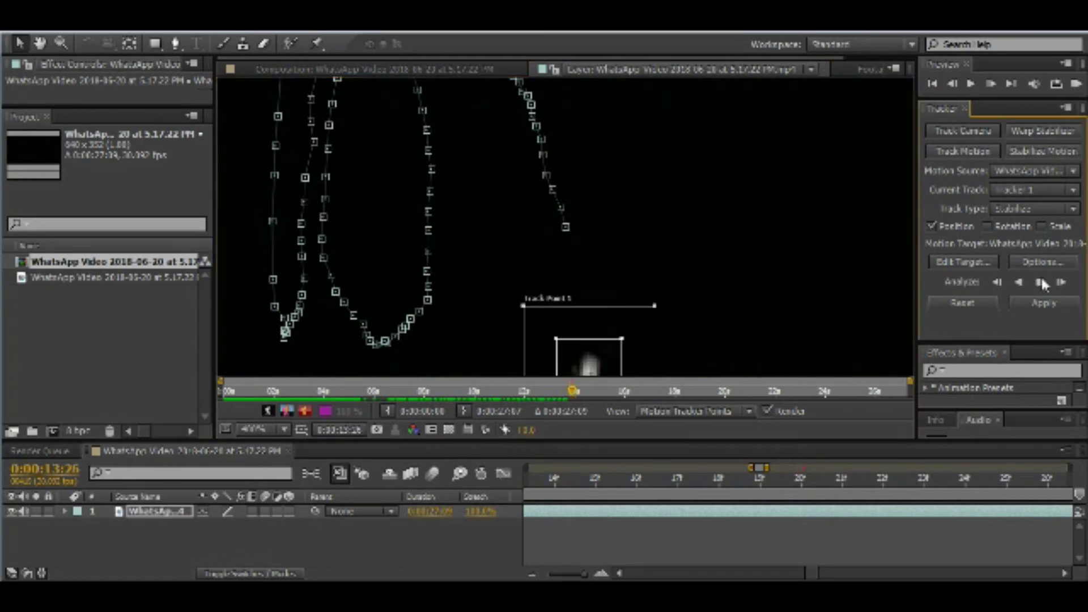
{"action": "left_click", "coordinate": [1040, 283]}
Check the track point at 0:00:13:28, analyze forward to 0:00:14:20 and inspect the resulting track path
{"action": "key", "text": "slash"}
{"action": "key", "text": "period"}
{"action": "key", "text": "period"}
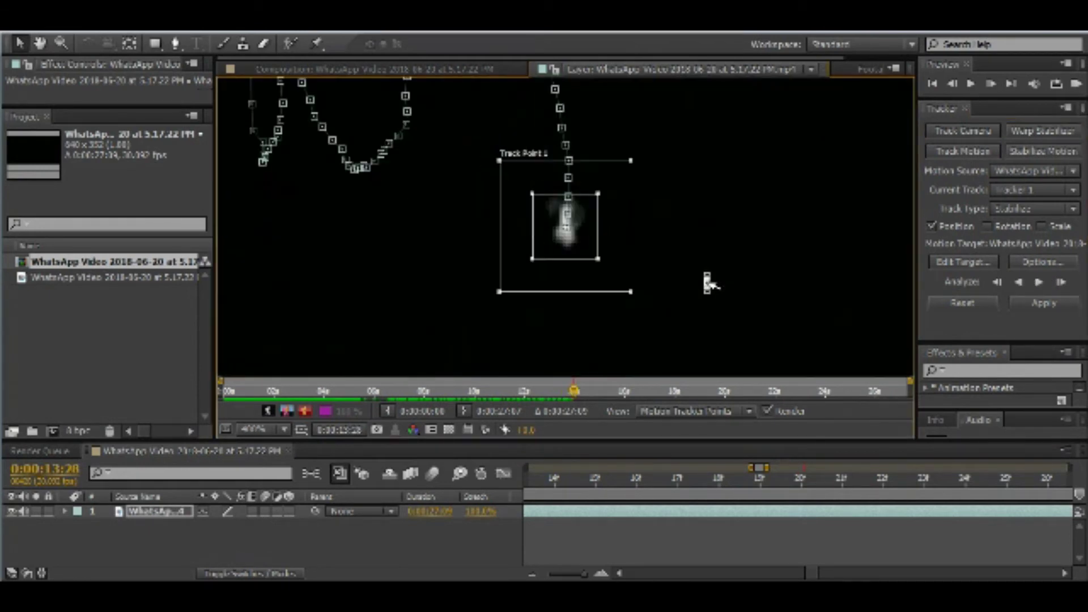
{"action": "left_click", "coordinate": [1041, 283]}
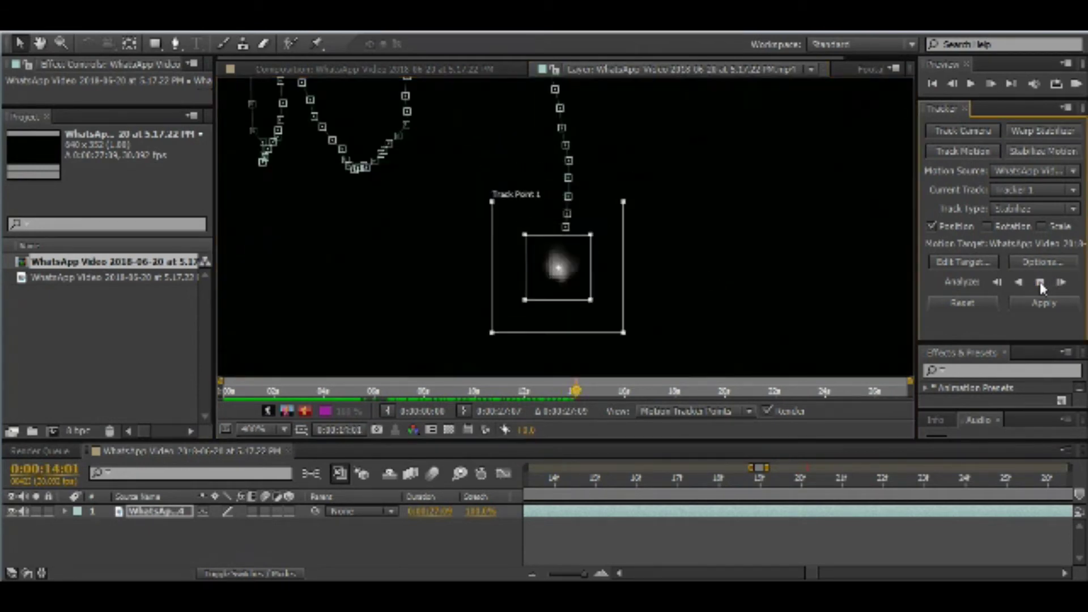
{"action": "left_click", "coordinate": [1040, 283]}
{"action": "key", "text": "slash"}
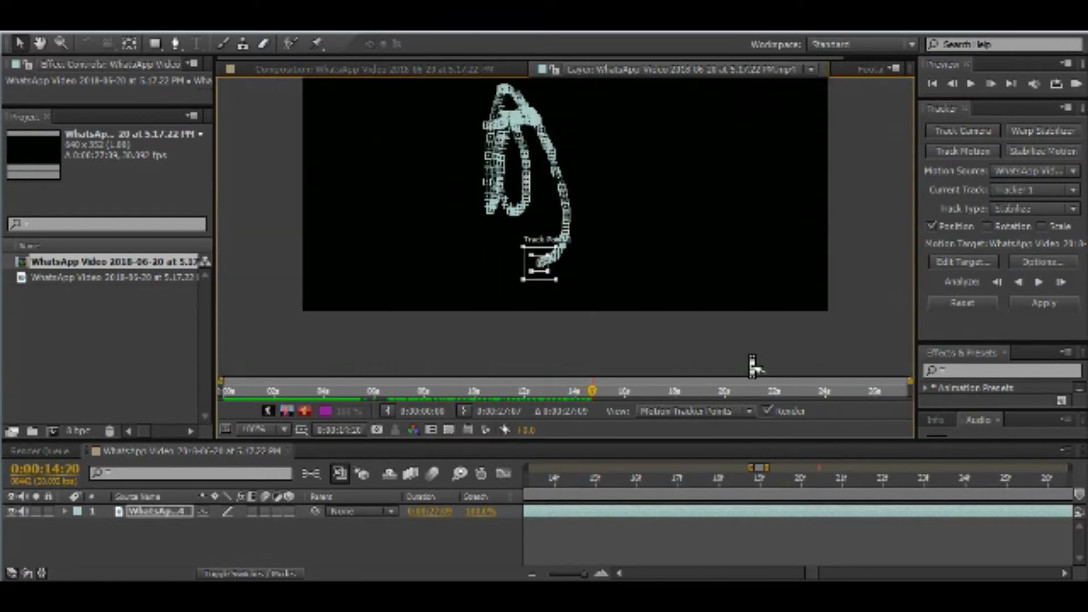
Analyze the light spot forward from 0:00:14:20, stop at 0:00:16:08 and check the track point
{"action": "key", "text": "period"}
{"action": "key", "text": "period"}
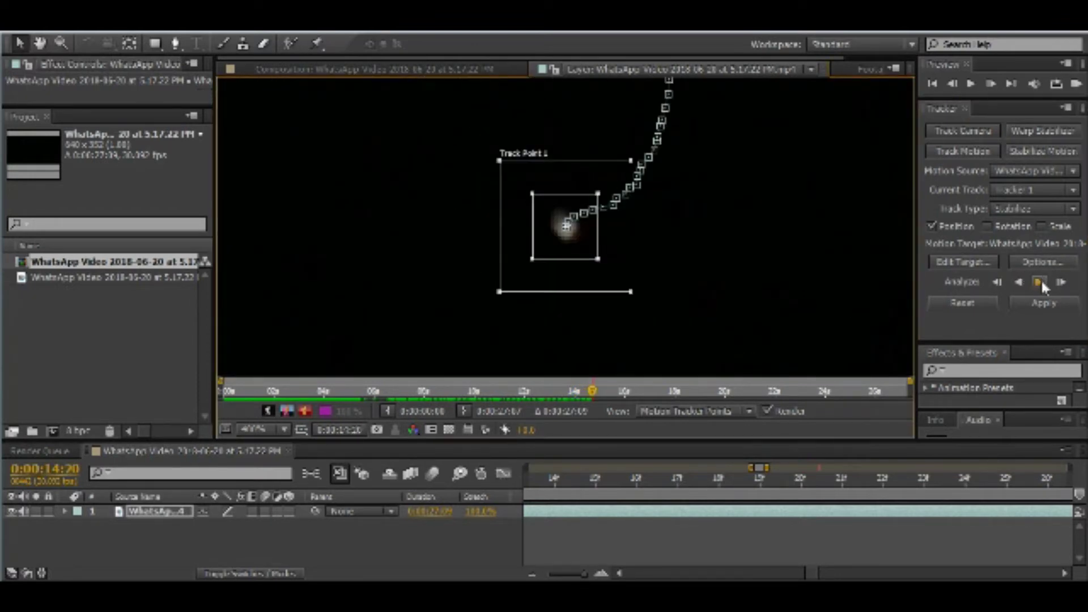
{"action": "left_click", "coordinate": [1040, 281]}
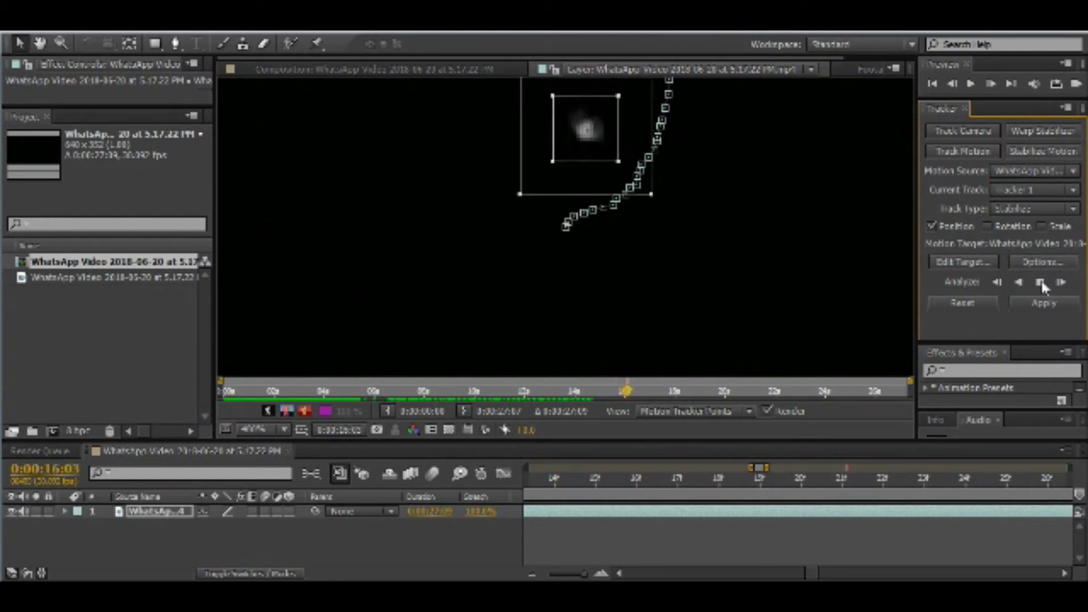
{"action": "left_click", "coordinate": [1041, 283]}
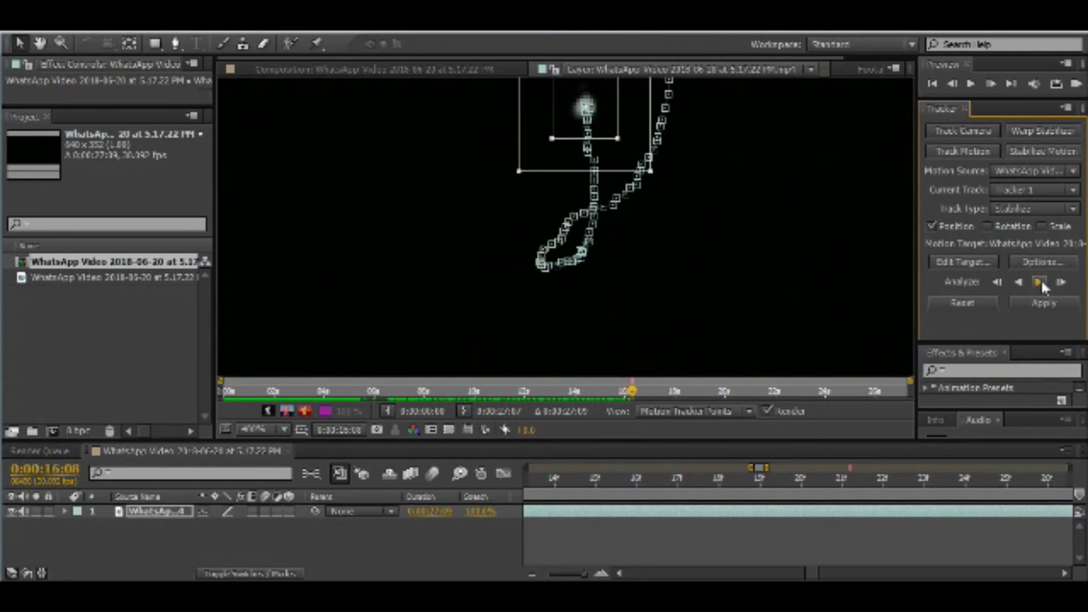
{"action": "key", "text": "comma"}
{"action": "key", "text": "comma"}
{"action": "key", "text": "period"}
{"action": "key", "text": "period"}
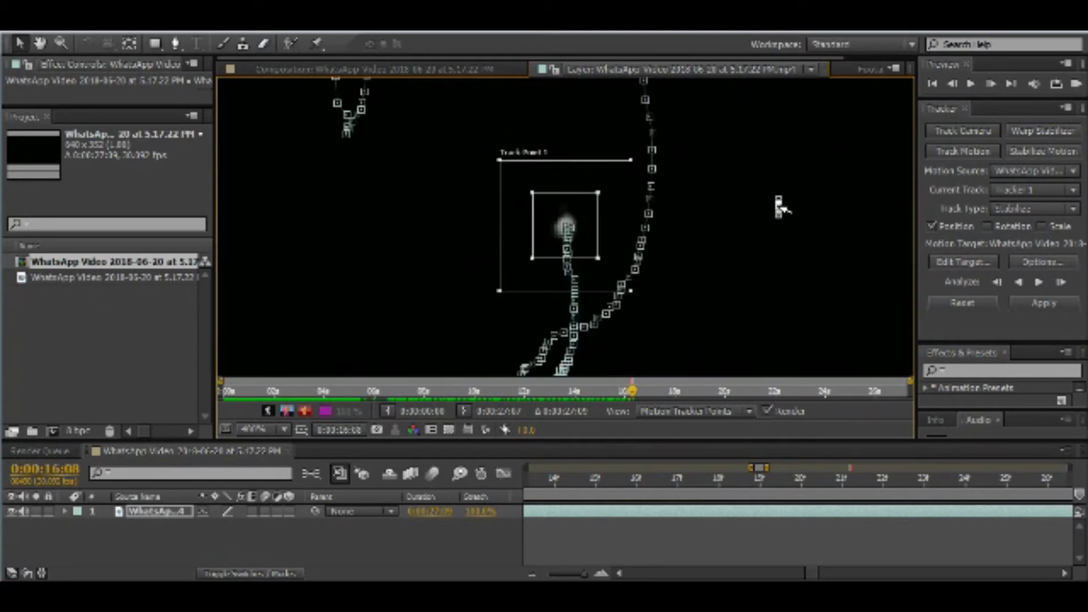
Run the forward analysis from 0:00:16:08, stop at 0:00:16:27 and check the track point against the light
{"action": "left_click", "coordinate": [1038, 282]}
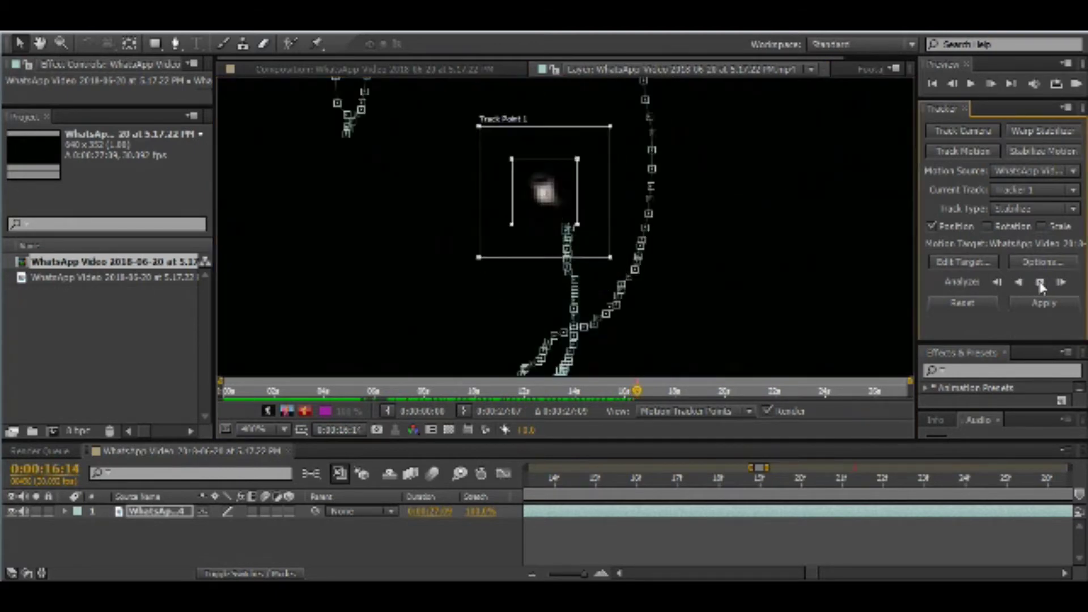
{"action": "left_click", "coordinate": [687, 233]}
{"action": "key", "text": "comma"}
{"action": "key", "text": "comma"}
{"action": "key", "text": "period"}
{"action": "key", "text": "period"}
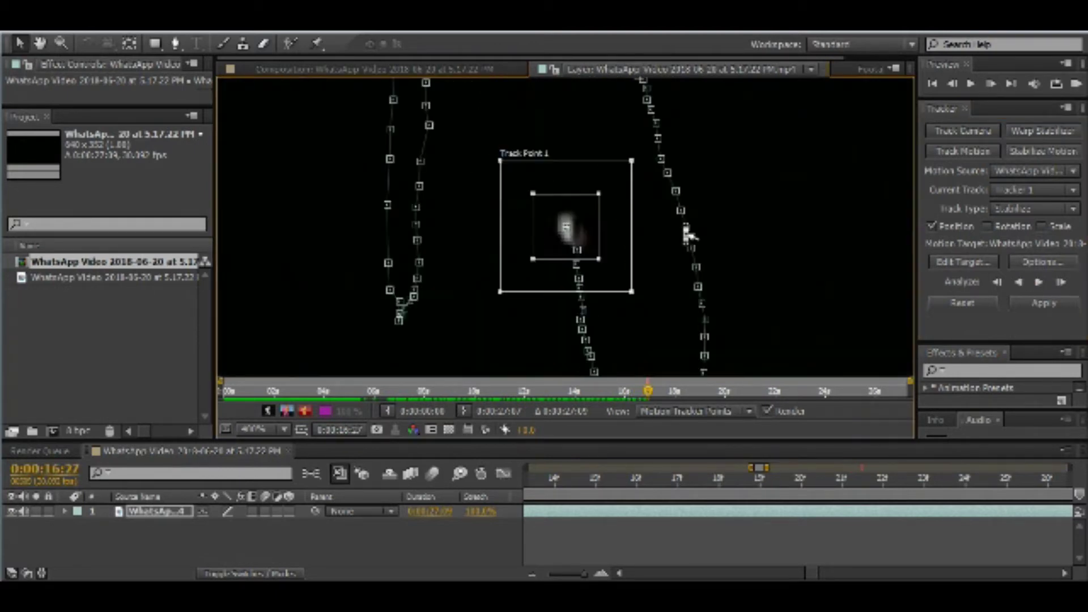
Continue the continuous forward analysis from 0:00:16:27, stop at 0:00:17:05 and inspect the track path
{"action": "left_click", "coordinate": [1039, 282]}
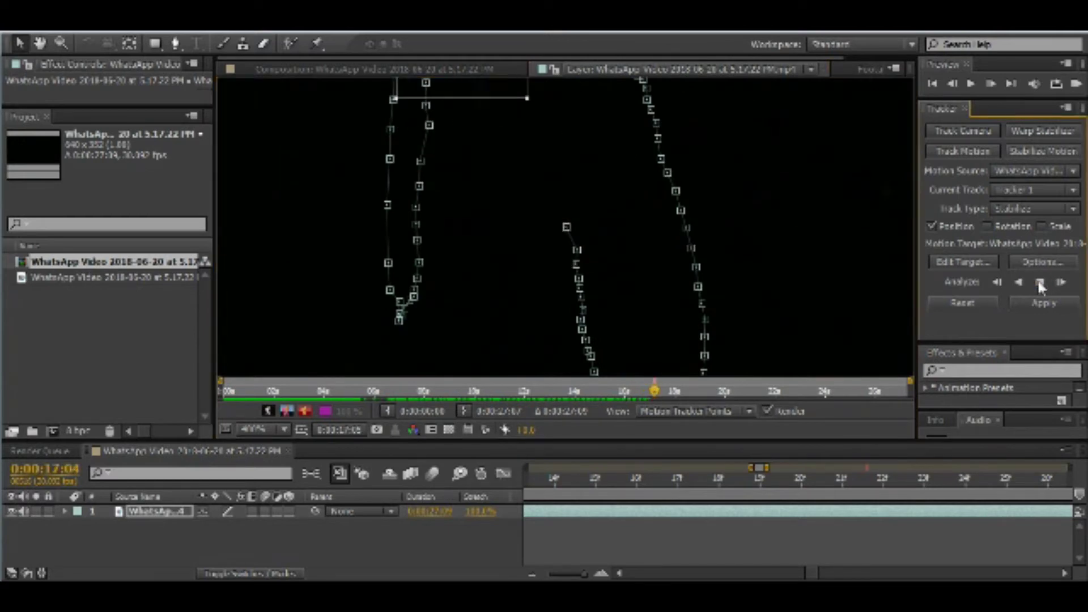
{"action": "scroll", "coordinate": [612, 293], "scroll_direction": "down", "scroll_amount": 1}
{"action": "scroll", "coordinate": [613, 294], "scroll_direction": "up", "scroll_amount": 1}
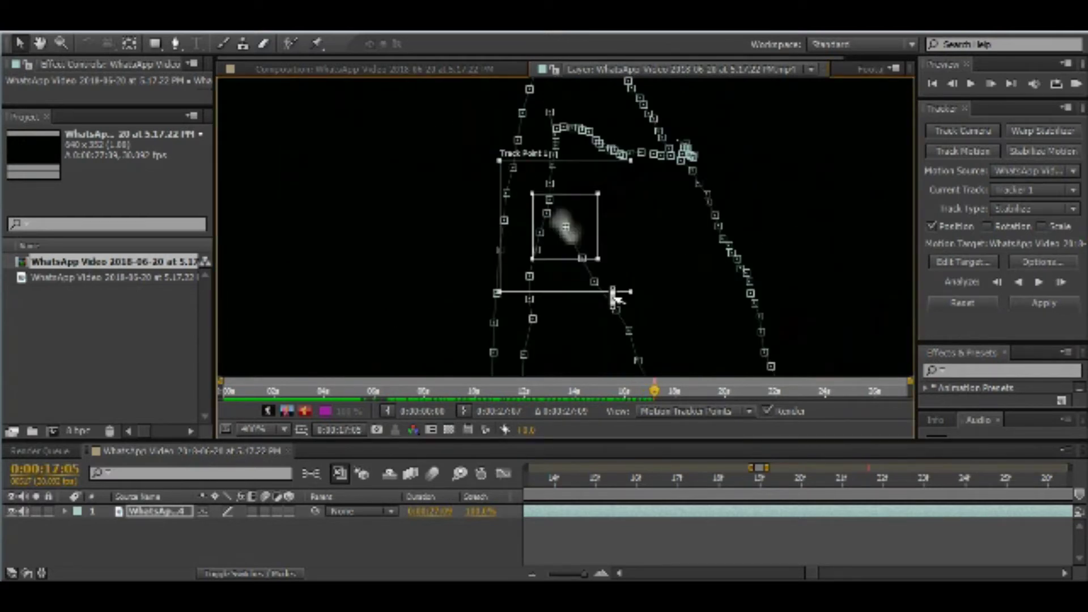
Analyze forward one frame at a time from 0:00:17:05 to 0:00:17:11
{"action": "left_click", "coordinate": [1061, 283]}
{"action": "left_click", "coordinate": [1062, 283]}
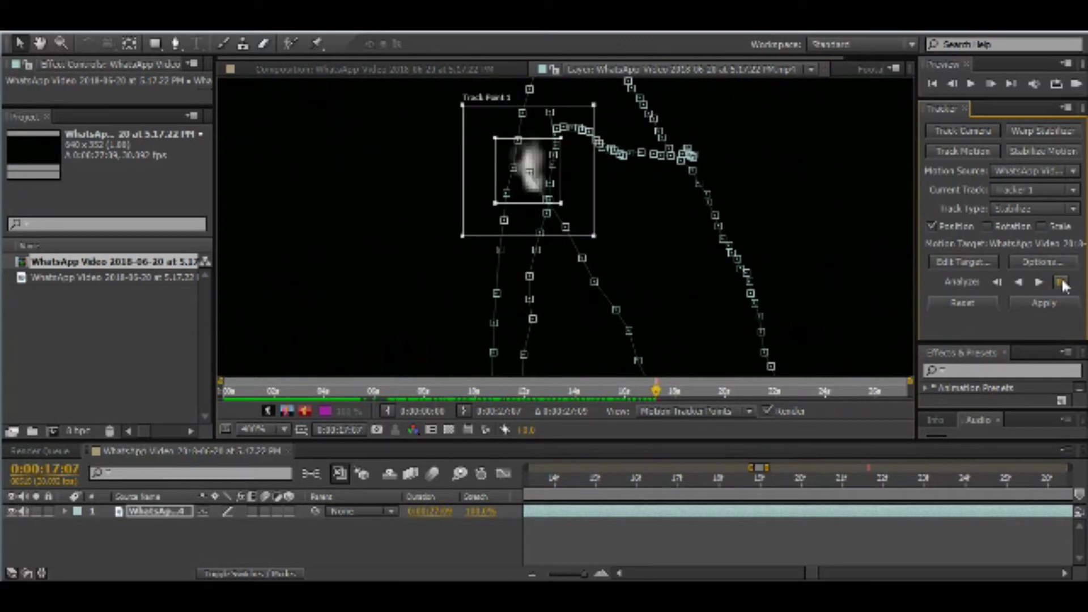
{"action": "left_click", "coordinate": [1061, 283]}
{"action": "left_click", "coordinate": [1061, 283]}
{"action": "left_click", "coordinate": [1062, 283]}
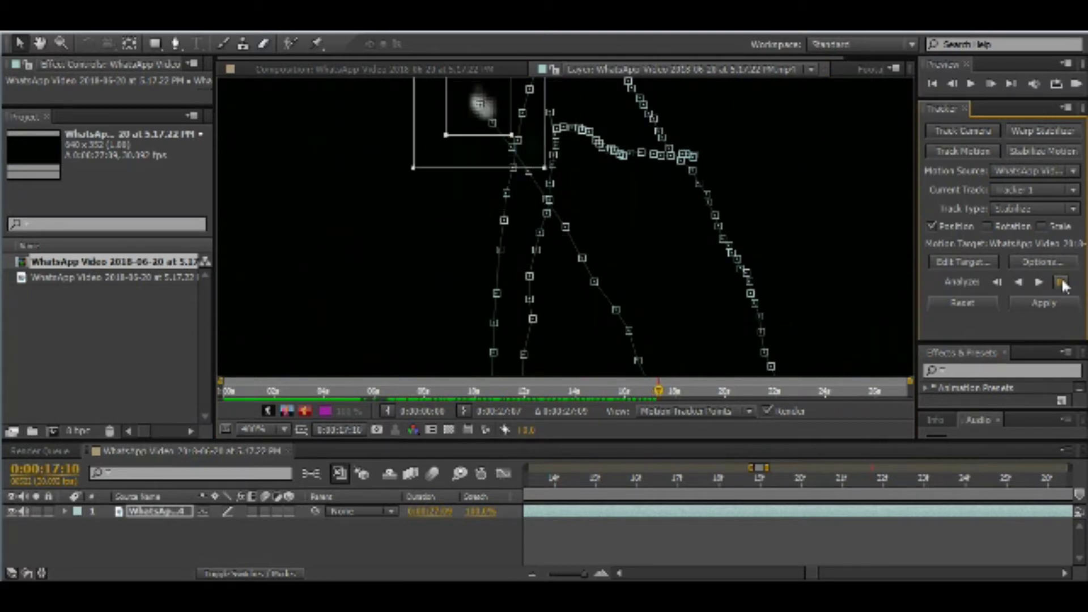
{"action": "left_click", "coordinate": [1062, 283]}
{"action": "scroll", "coordinate": [785, 286], "scroll_direction": "down", "scroll_amount": 1}
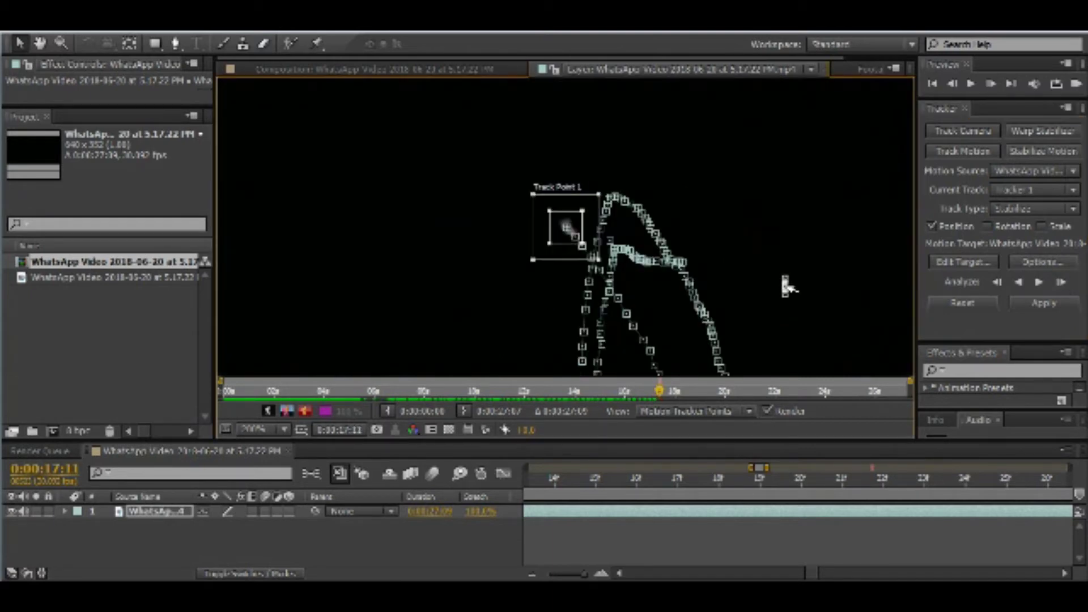
Analyze forward from 0:00:17:11 to 0:00:17:25, and return to 0:00:17:17 to find where the track point drifts
{"action": "left_click", "coordinate": [1038, 282]}
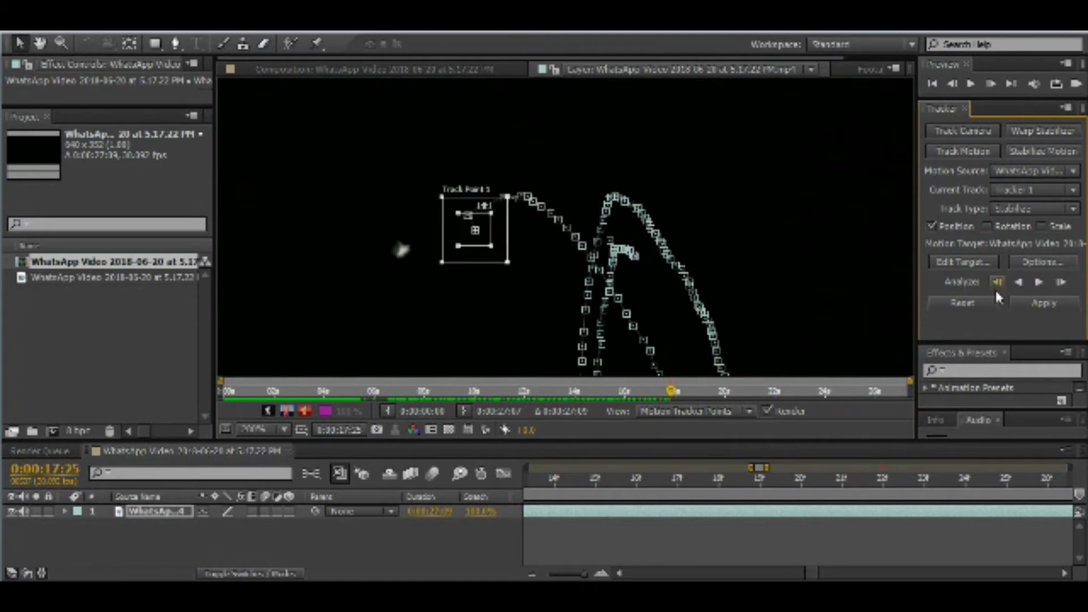
{"action": "mouse_move", "coordinate": [585, 574]}
{"action": "left_mouse_down"}
{"action": "mouse_move", "coordinate": [549, 575]}
{"action": "mouse_move", "coordinate": [589, 574]}
{"action": "left_mouse_up"}
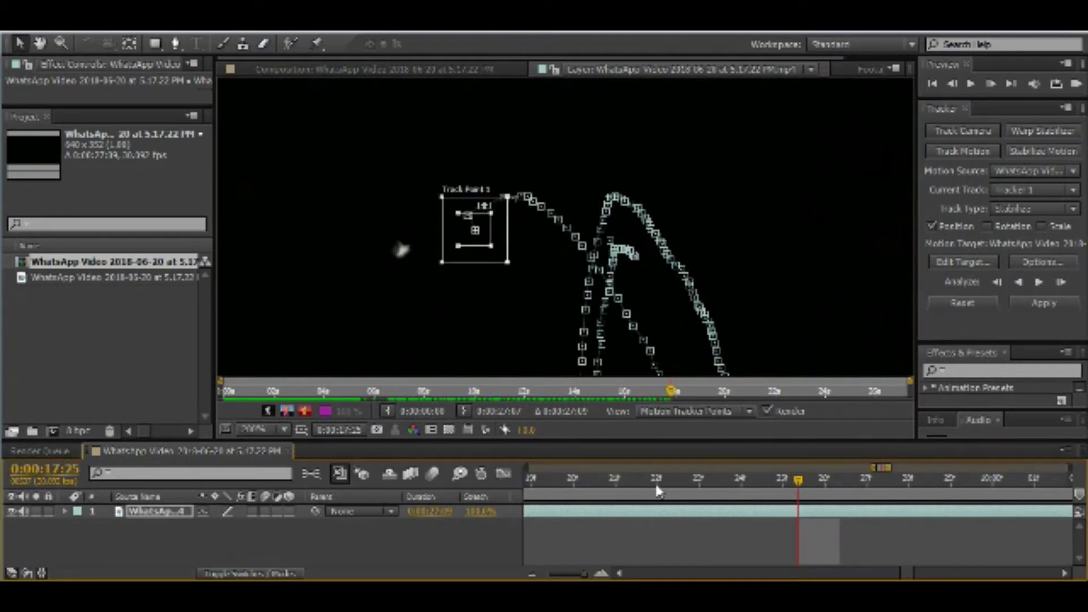
{"action": "key", "text": "Page_Up"}
{"action": "key", "text": "Page_Up"}
{"action": "key", "text": "Page_Up"}
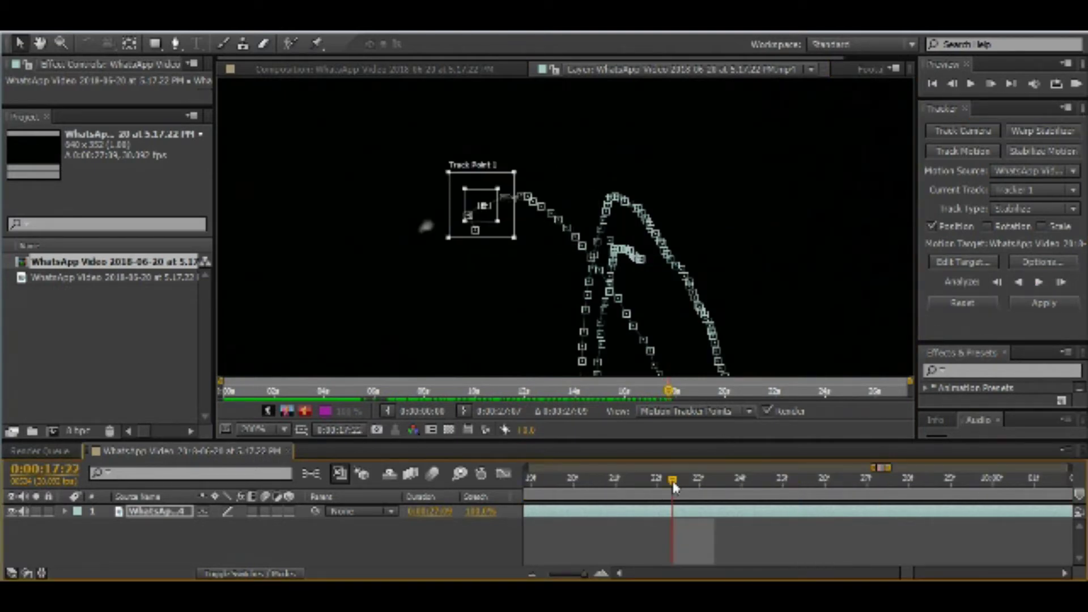
{"action": "left_click_drag", "start_coordinate": [674, 487], "coordinate": [772, 490]}
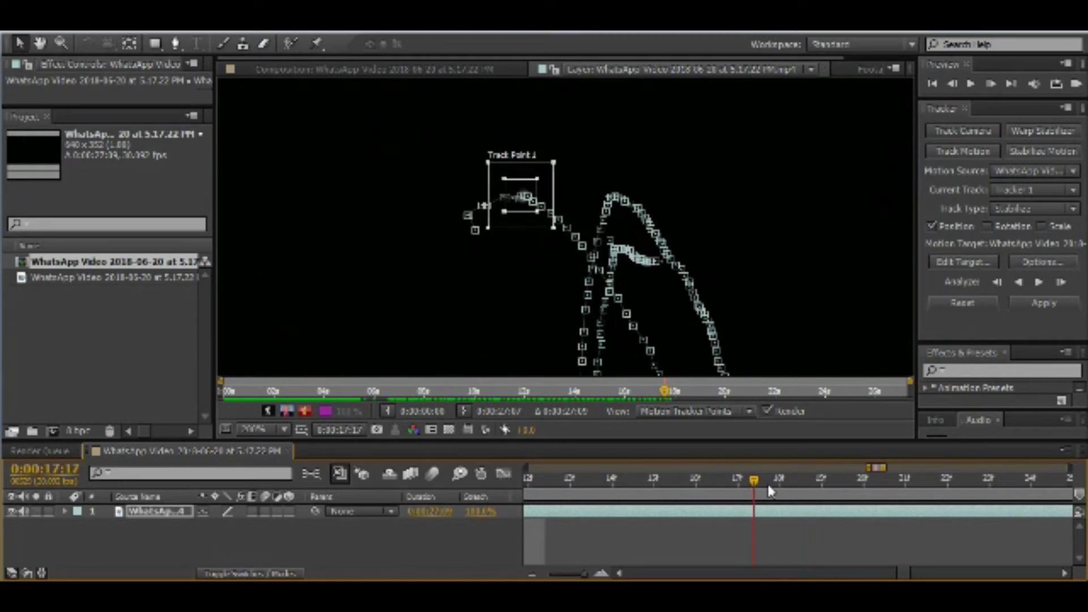
Reposition the track point on the light at 0:00:17:17 and 0:00:17:18, analyzing single frames forward to 0:00:17:20
{"action": "scroll", "coordinate": [537, 265], "scroll_direction": "up", "scroll_amount": 1}
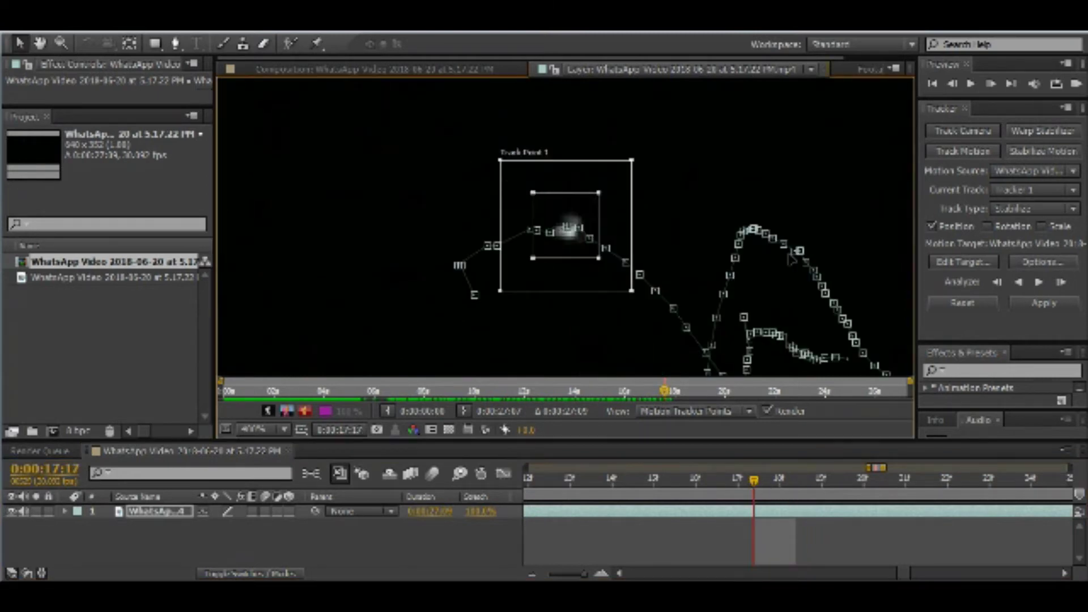
{"action": "left_click_drag", "start_coordinate": [561, 281], "coordinate": [564, 283]}
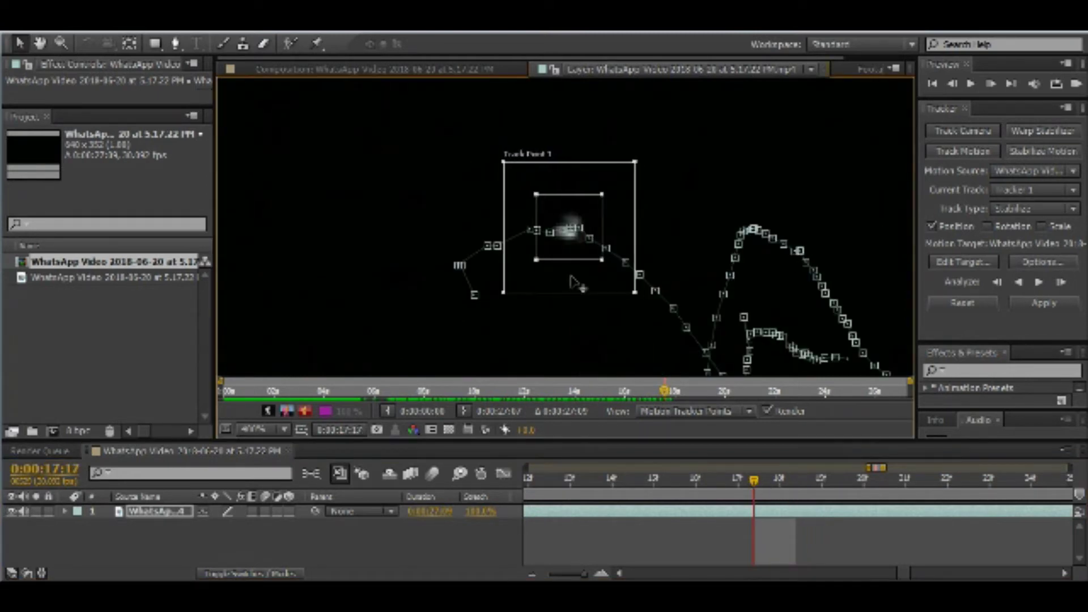
{"action": "left_click", "coordinate": [1060, 282]}
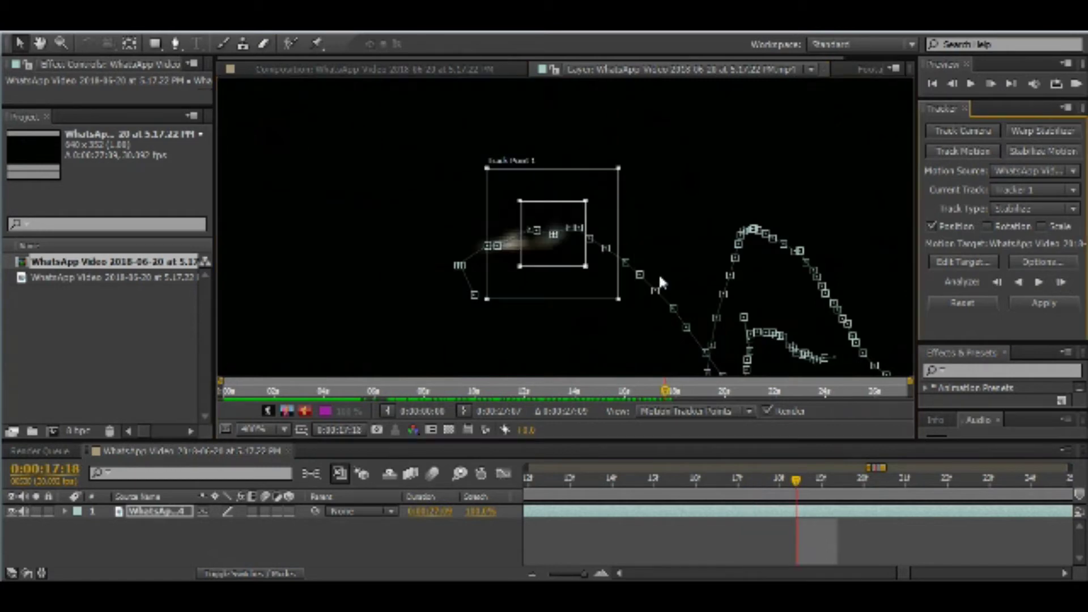
{"action": "left_click_drag", "start_coordinate": [586, 295], "coordinate": [516, 317]}
{"action": "left_click", "coordinate": [1061, 282]}
{"action": "left_click", "coordinate": [1060, 281]}
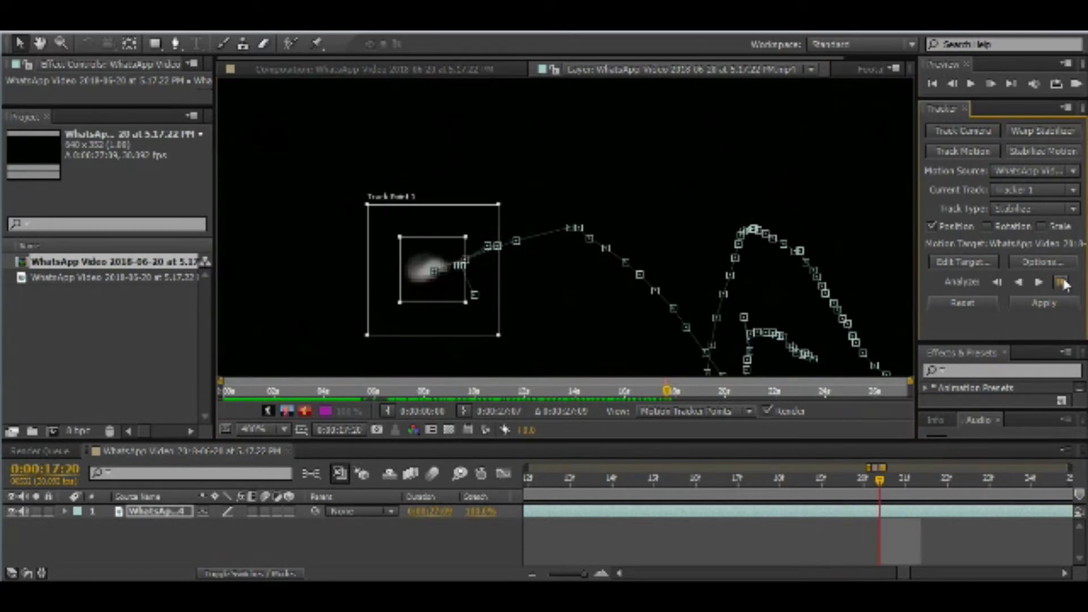
Shift the track point onto the light at 0:00:17:20 and analyze frame by frame to 0:00:17:24
{"action": "left_click_drag", "start_coordinate": [461, 323], "coordinate": [452, 320]}
{"action": "left_click", "coordinate": [1060, 282]}
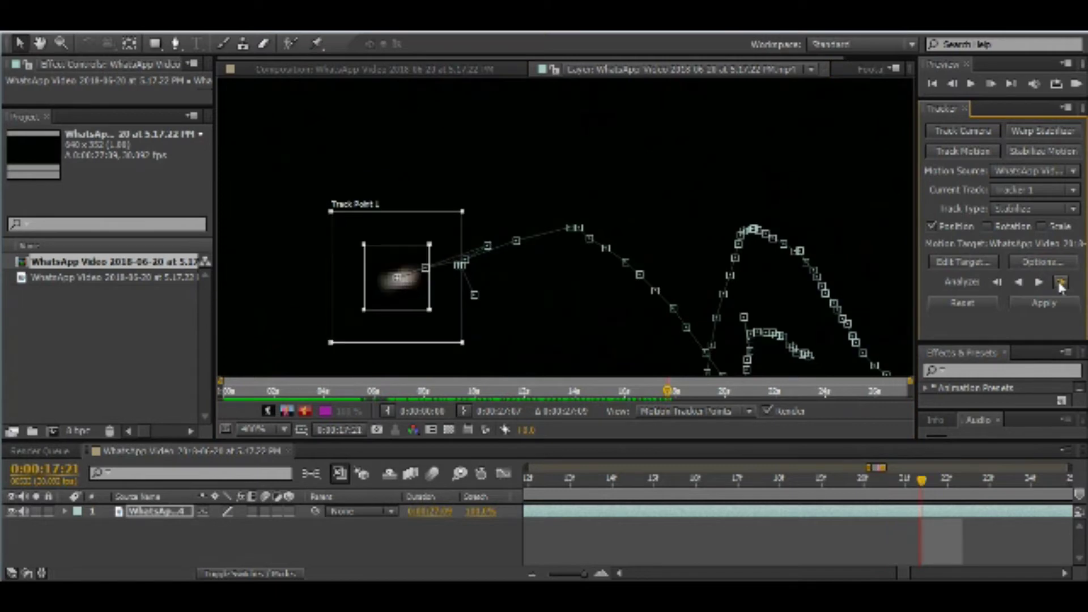
{"action": "left_click", "coordinate": [1061, 282]}
{"action": "left_click", "coordinate": [1060, 282]}
{"action": "left_click", "coordinate": [1061, 282]}
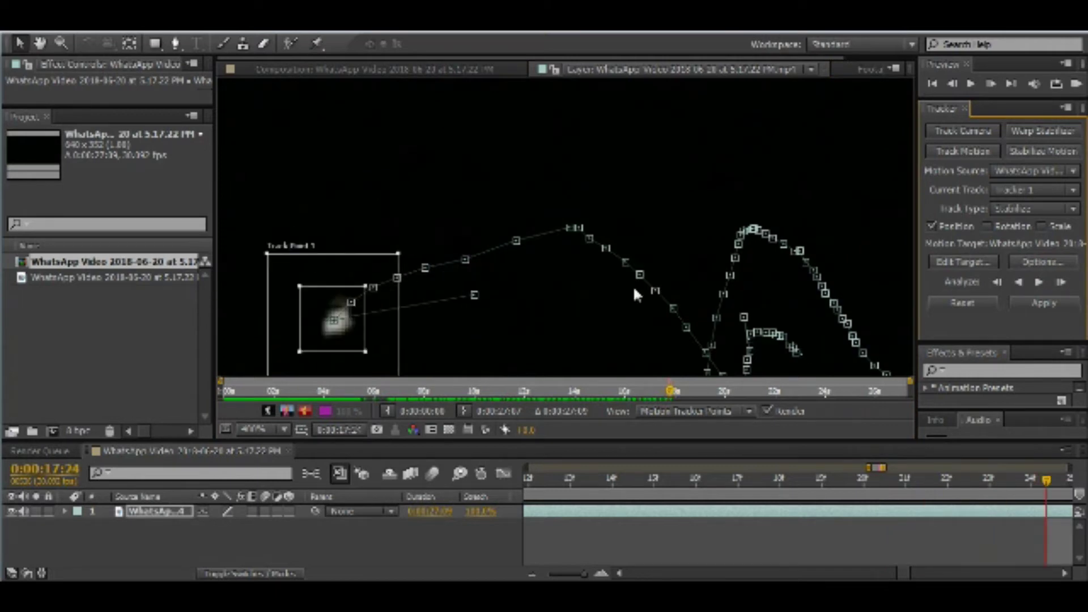
Fine-adjust the track point on the light at 0:00:17:24 and analyze single frames forward to 0:00:17:29
{"action": "key", "text": "comma"}
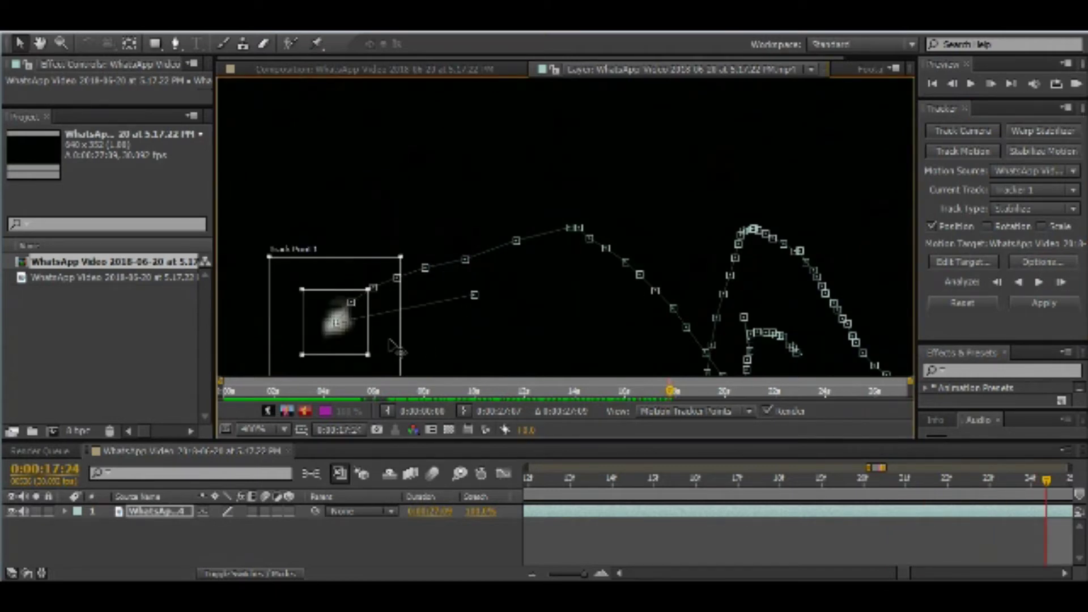
{"action": "key", "text": "comma"}
{"action": "key", "text": "period"}
{"action": "key", "text": "period"}
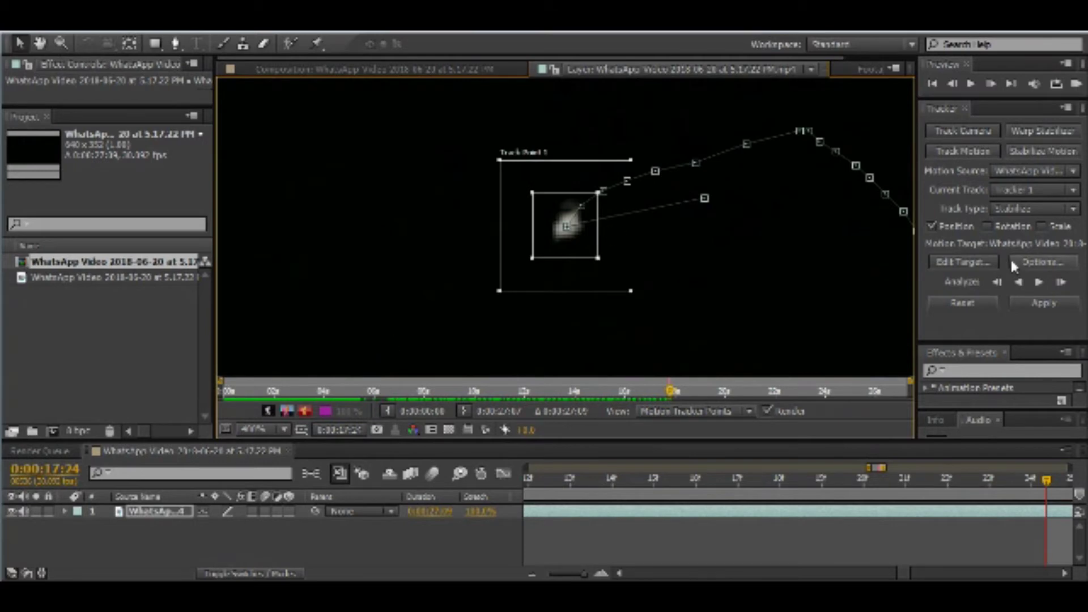
{"action": "left_click", "coordinate": [1061, 282]}
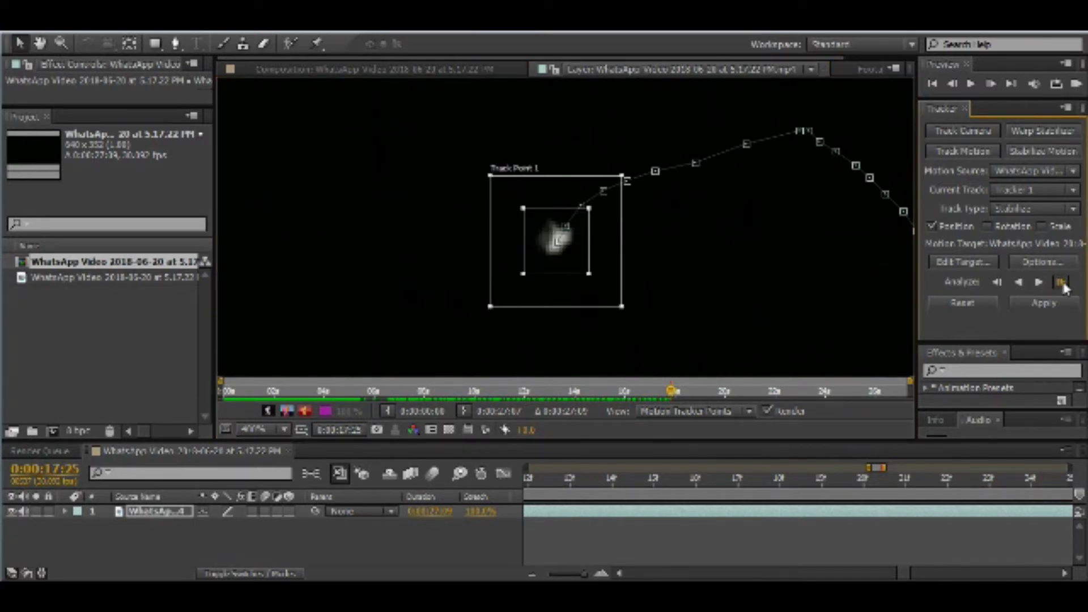
{"action": "left_click", "coordinate": [1061, 282]}
{"action": "left_click", "coordinate": [1061, 281]}
{"action": "left_click", "coordinate": [1060, 282]}
{"action": "left_click", "coordinate": [1060, 281]}
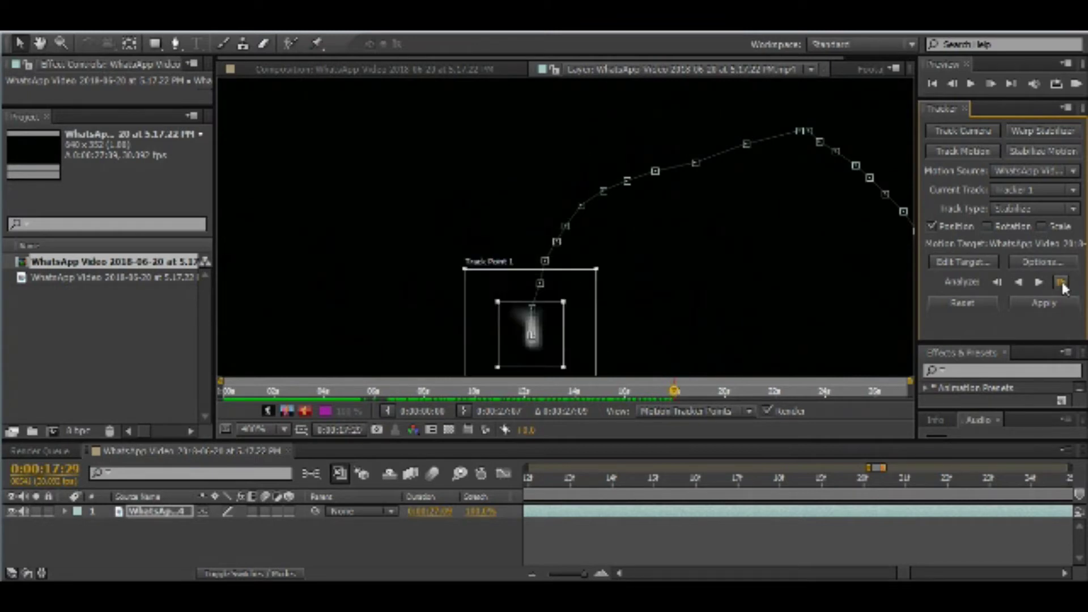
Check the track path at 0:00:17:29 and continue the single-frame forward analysis just past 0:00:18:05
{"action": "scroll", "coordinate": [670, 287], "scroll_direction": "down", "scroll_amount": 2}
{"action": "scroll", "coordinate": [670, 289], "scroll_direction": "up", "scroll_amount": 1}
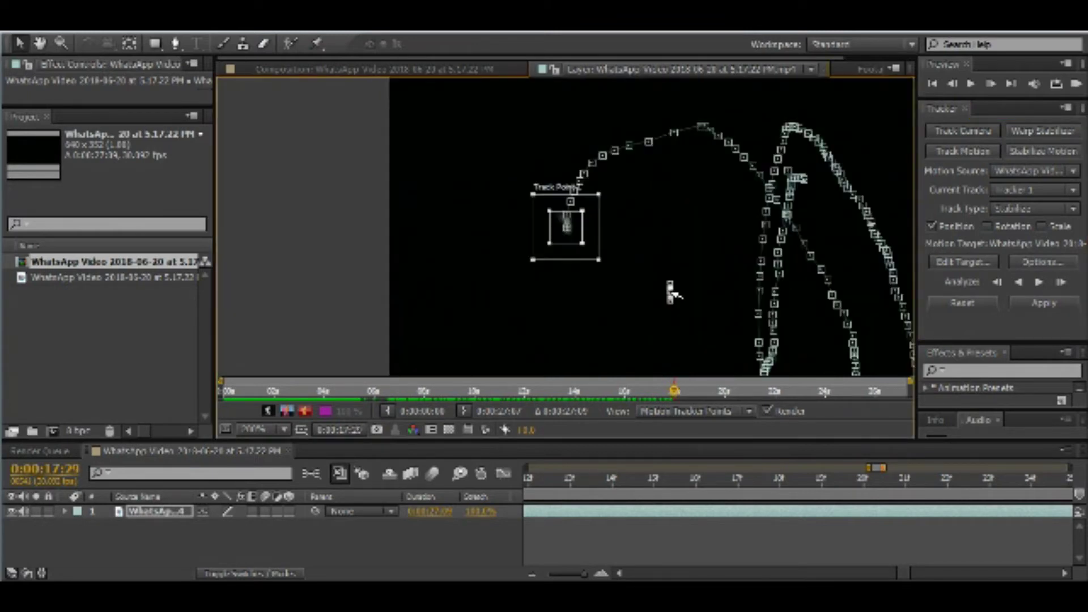
{"action": "left_click", "coordinate": [1060, 281]}
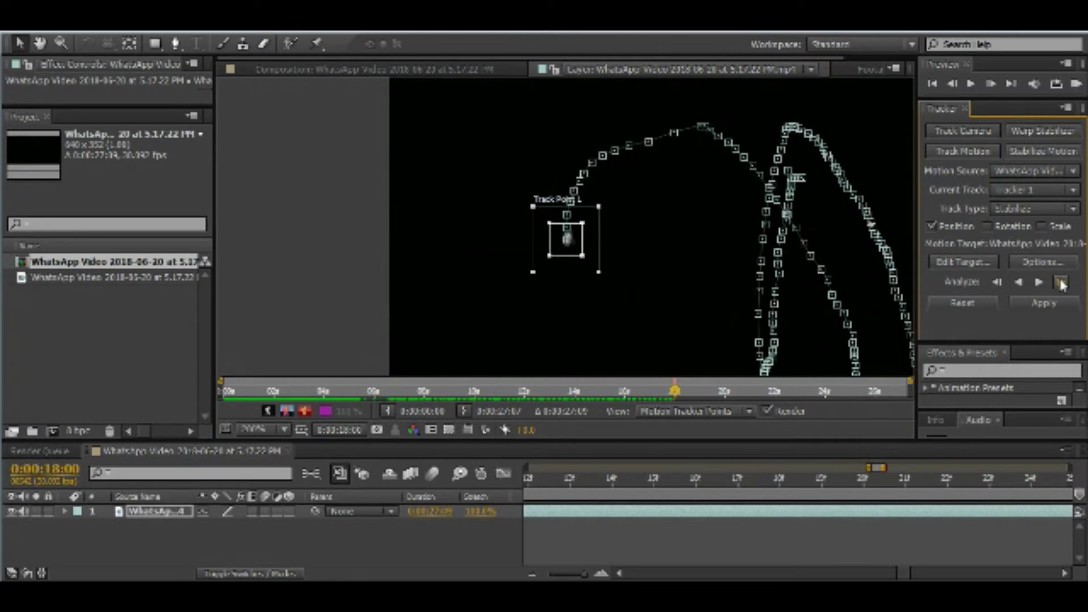
{"action": "left_click", "coordinate": [1060, 282]}
{"action": "left_click", "coordinate": [1060, 281]}
{"action": "left_click", "coordinate": [1060, 282]}
{"action": "left_click", "coordinate": [1060, 282]}
{"action": "left_click", "coordinate": [1061, 282]}
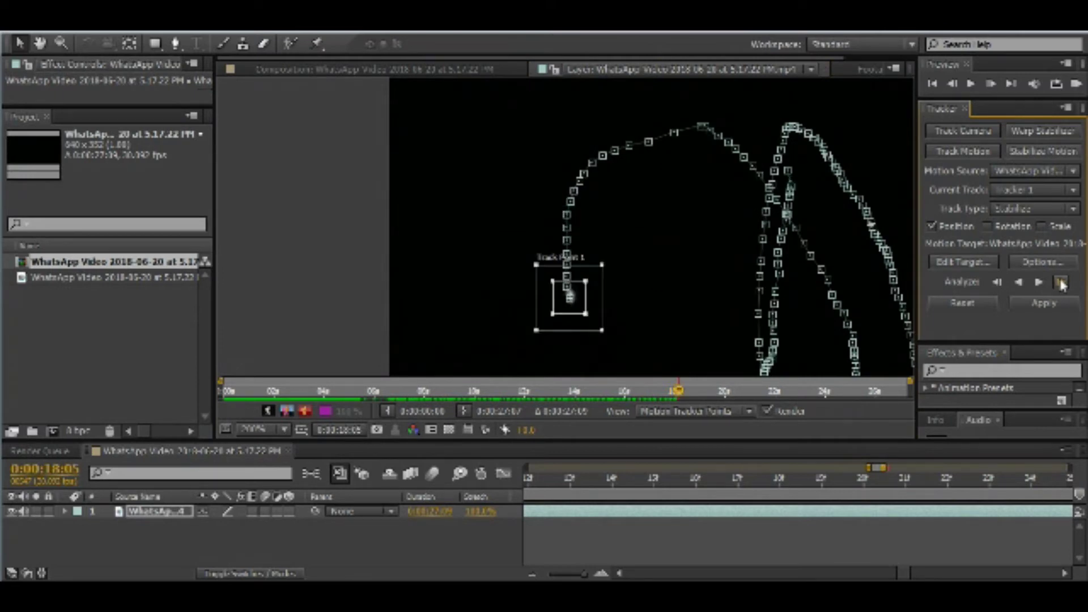
{"action": "left_click", "coordinate": [1061, 282]}
Run the continuous forward analysis, stop at 0:00:19:02 and inspect the whole track path and track point
{"action": "left_click", "coordinate": [1039, 281]}
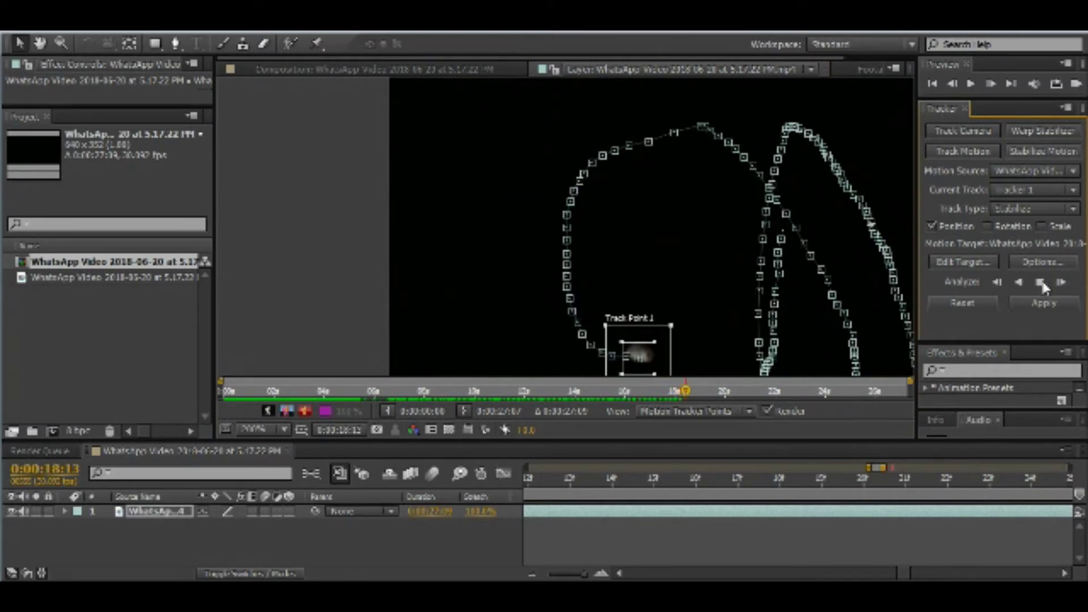
{"action": "left_click", "coordinate": [1040, 283]}
{"action": "scroll", "coordinate": [595, 318], "scroll_direction": "down", "scroll_amount": 1}
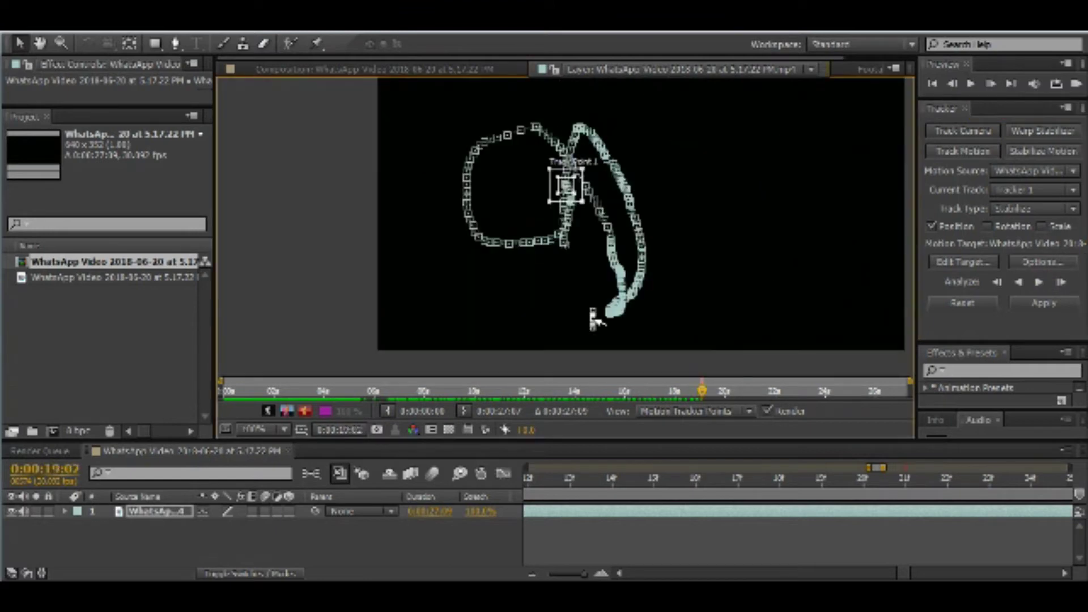
{"action": "scroll", "coordinate": [620, 264], "scroll_direction": "up", "scroll_amount": 2}
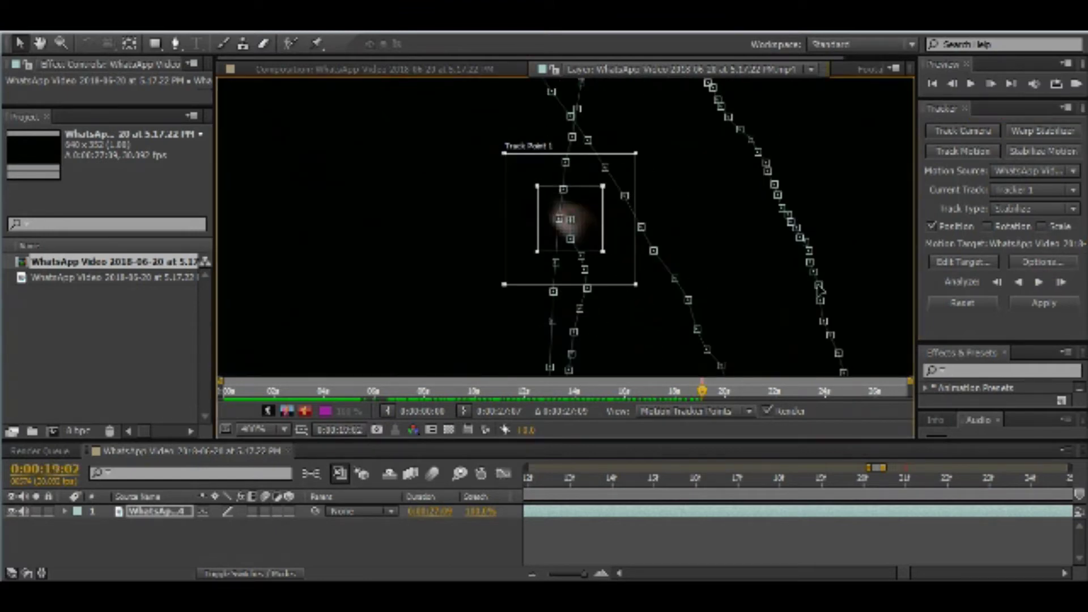
Analyze two single frames to 0:00:19:04, run the continuous analysis to 0:00:19:28 and inspect the path
{"action": "left_click", "coordinate": [1061, 281]}
{"action": "left_click", "coordinate": [1061, 282]}
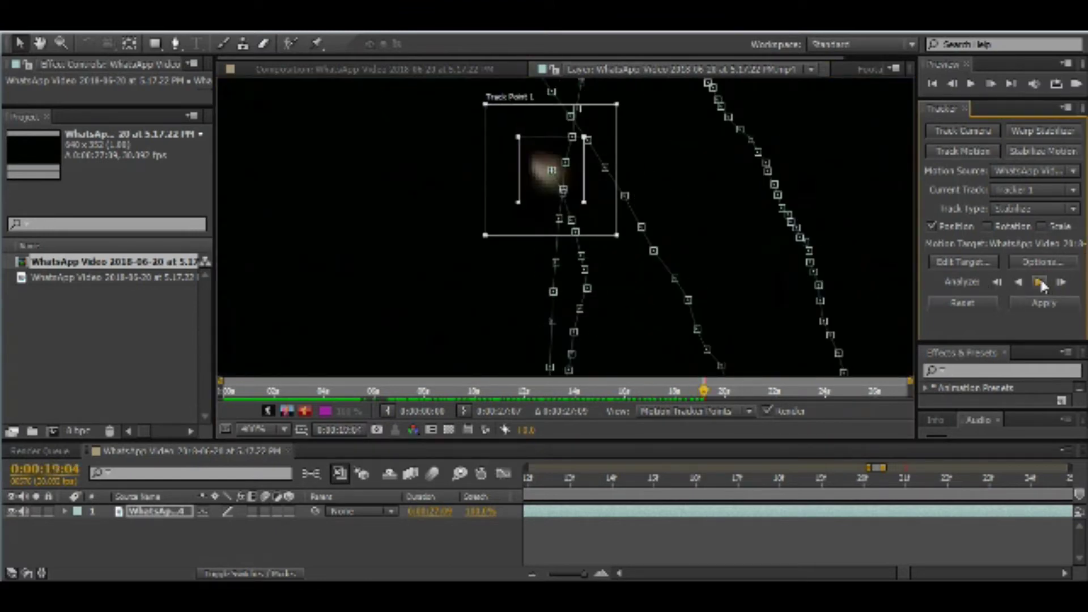
{"action": "left_click", "coordinate": [1039, 281]}
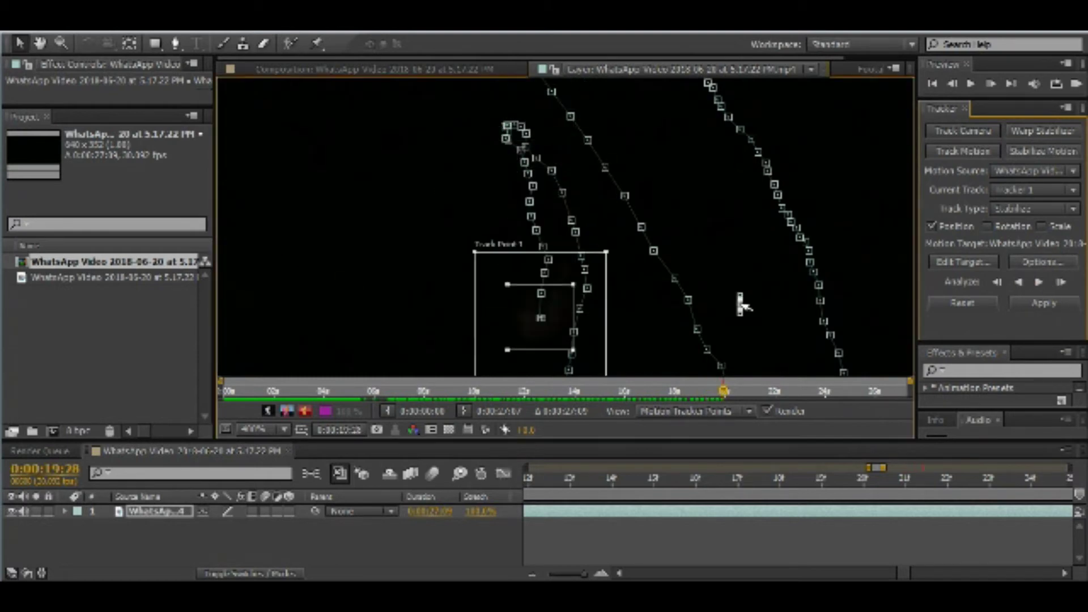
{"action": "scroll", "coordinate": [741, 305], "scroll_direction": "down", "scroll_amount": 2}
{"action": "scroll", "coordinate": [740, 305], "scroll_direction": "up", "scroll_amount": 1}
Step the analysis back to 0:00:19:23, check the track point and analyze forward again to 0:00:19:28
{"action": "left_click", "coordinate": [998, 283]}
{"action": "left_click", "coordinate": [998, 283]}
{"action": "left_click", "coordinate": [997, 283]}
{"action": "left_click", "coordinate": [998, 283]}
{"action": "left_click", "coordinate": [998, 283]}
{"action": "scroll", "coordinate": [722, 226], "scroll_direction": "up", "scroll_amount": 1}
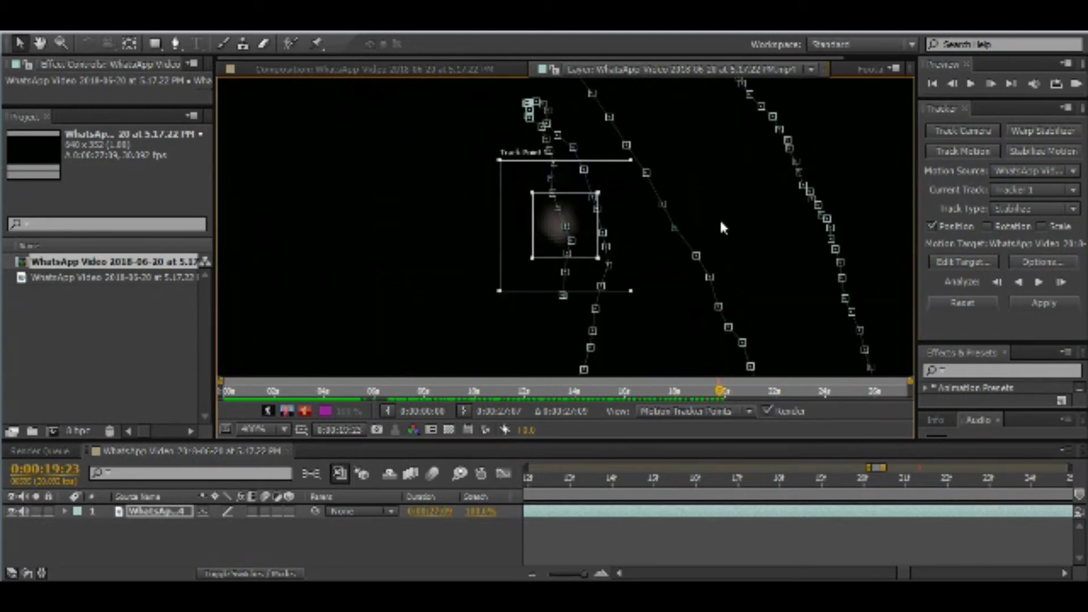
{"action": "left_click", "coordinate": [1060, 281]}
{"action": "scroll", "coordinate": [773, 337], "scroll_direction": "down", "scroll_amount": 2}
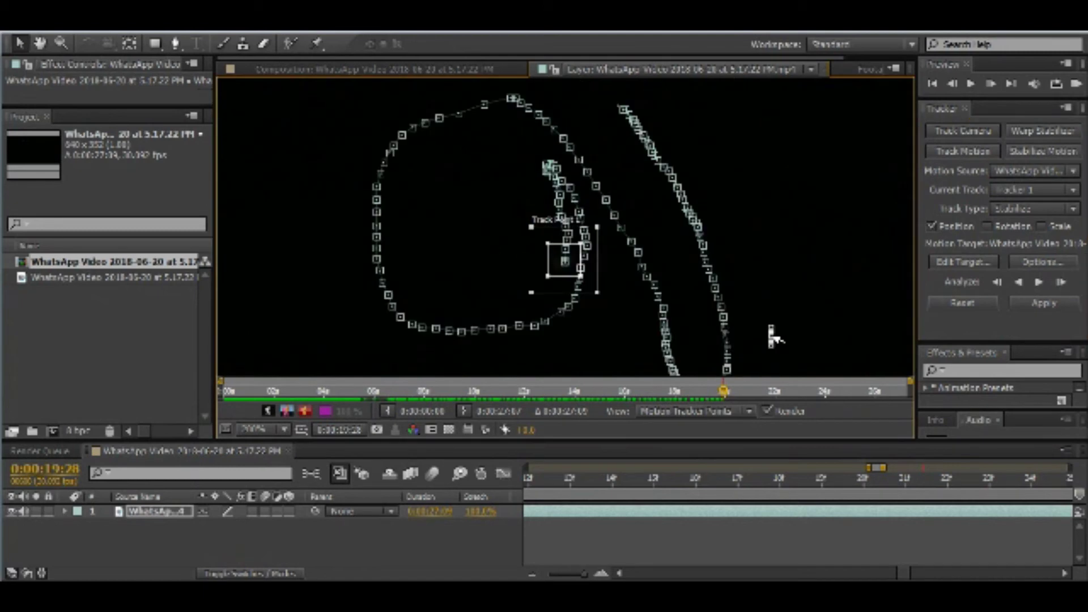
Reposition the track point onto the light spot at 0:00:20:18 and again at 0:00:20:19
{"action": "scroll", "coordinate": [772, 337], "scroll_direction": "down", "scroll_amount": 2}
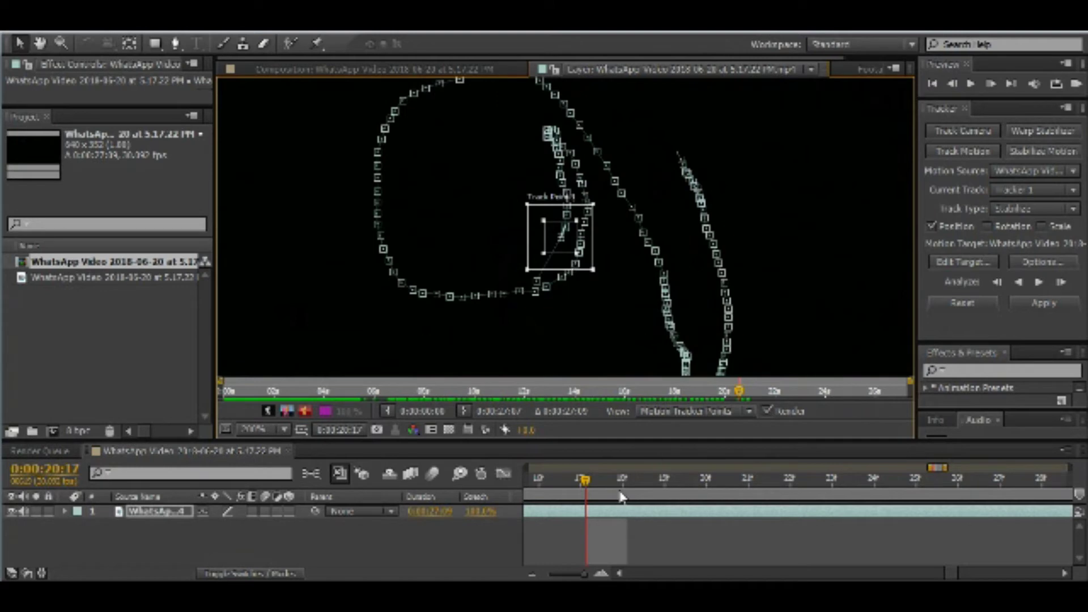
{"action": "left_click", "coordinate": [622, 494]}
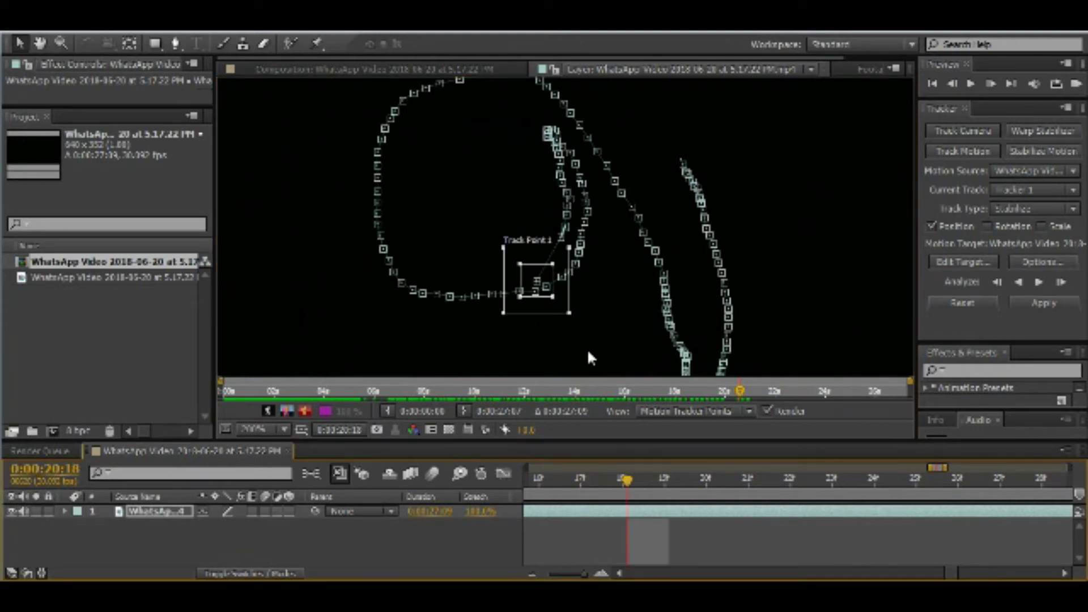
{"action": "scroll", "coordinate": [588, 355], "scroll_direction": "up", "scroll_amount": 3}
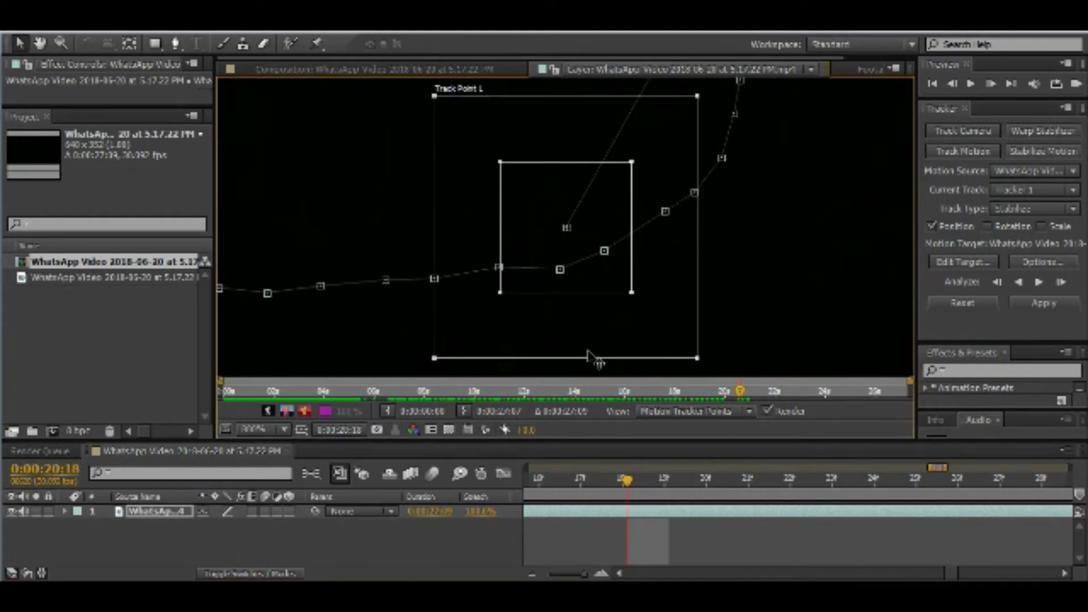
{"action": "left_click_drag", "start_coordinate": [623, 328], "coordinate": [597, 347]}
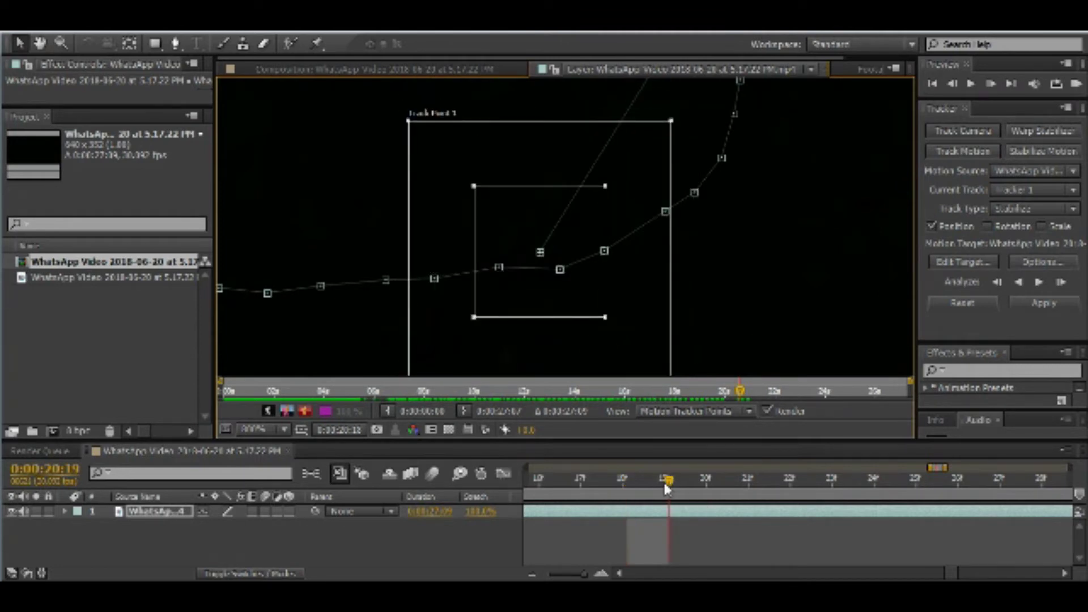
{"action": "scroll", "coordinate": [631, 302], "scroll_direction": "down", "scroll_amount": 2}
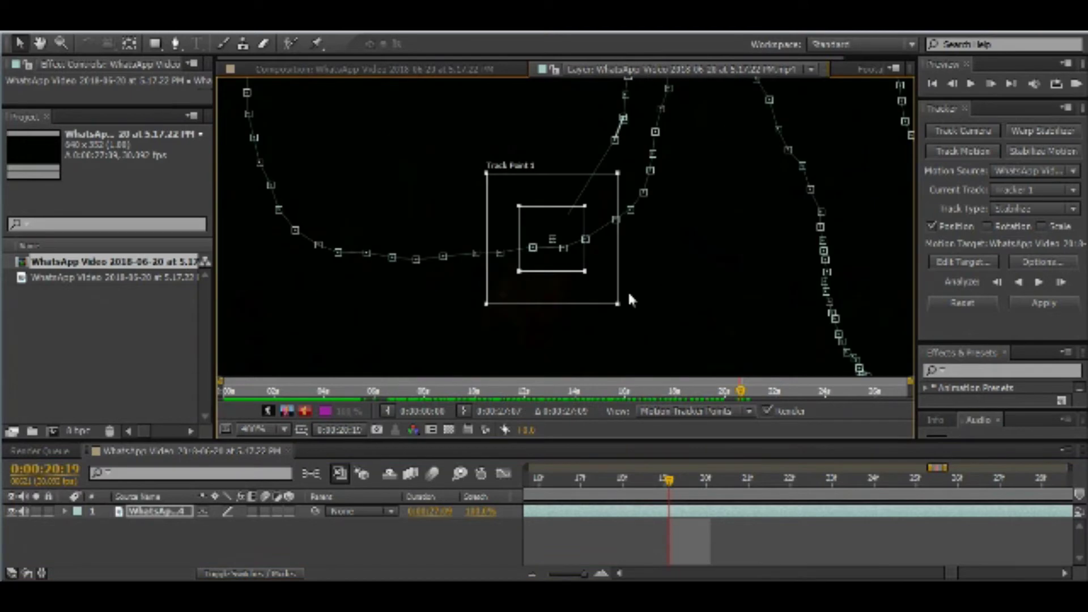
{"action": "left_click_drag", "start_coordinate": [616, 269], "coordinate": [566, 320]}
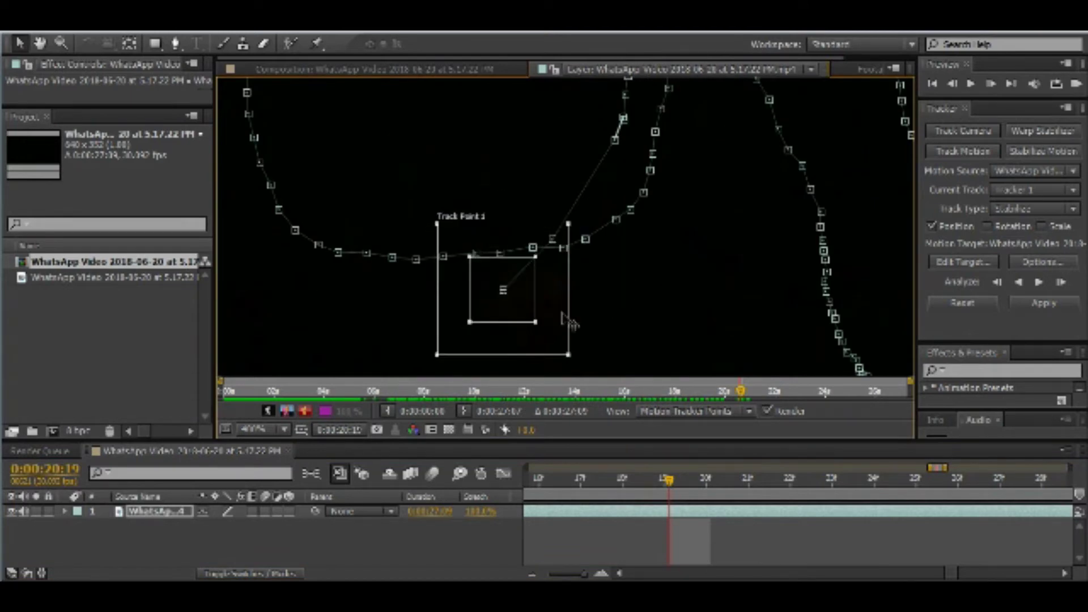
Advance frame by frame past 0:00:20:19 and re-center the track point on the light at 0:00:20:22 and 0:00:20:23
{"action": "left_click", "coordinate": [708, 497]}
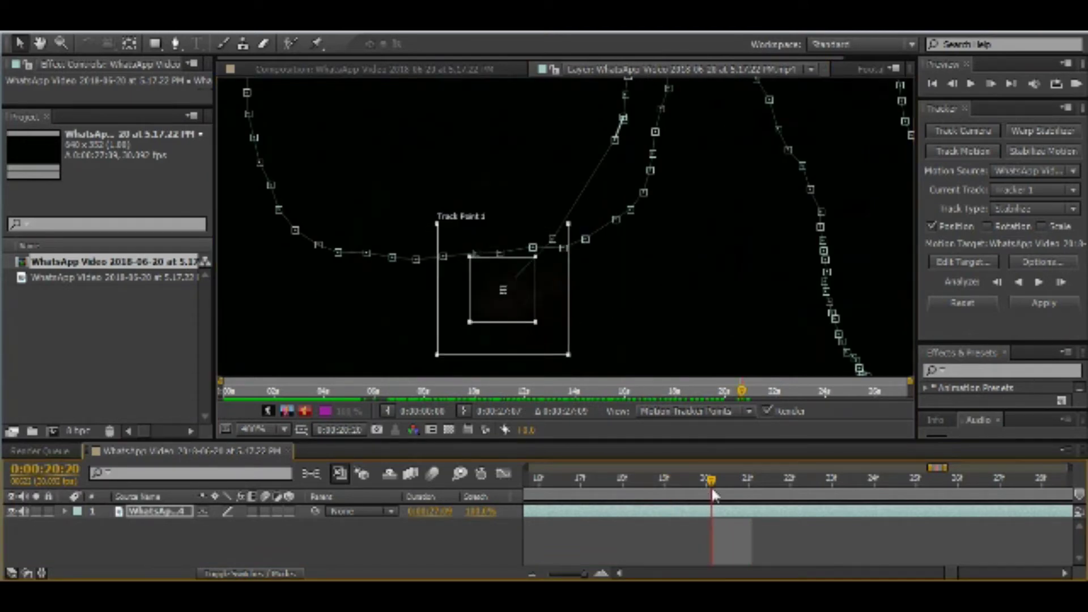
{"action": "left_click", "coordinate": [748, 494]}
{"action": "left_click", "coordinate": [791, 492]}
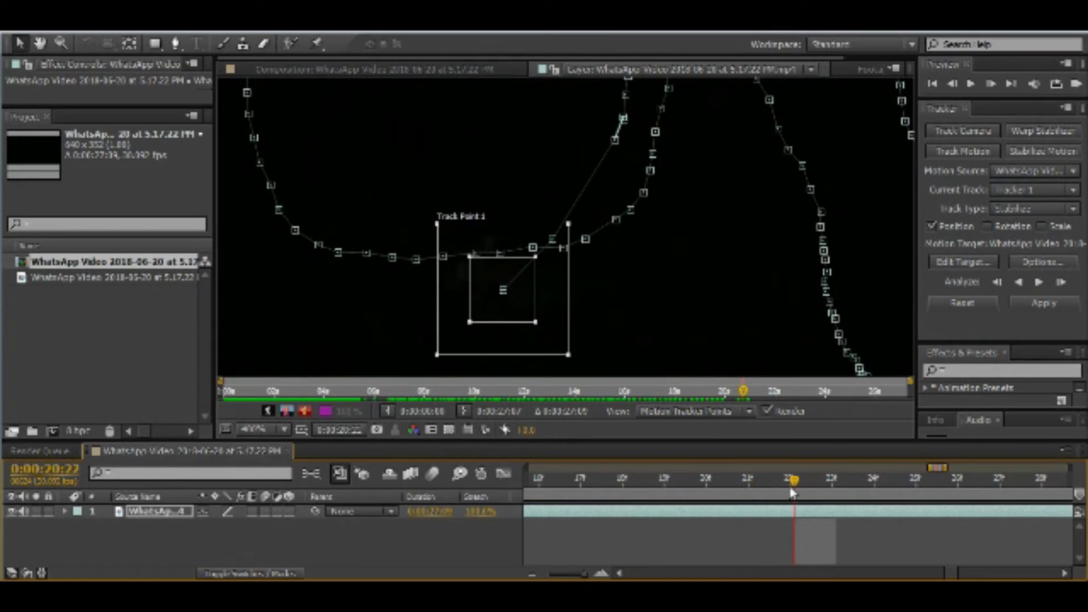
{"action": "left_click_drag", "start_coordinate": [547, 341], "coordinate": [507, 325]}
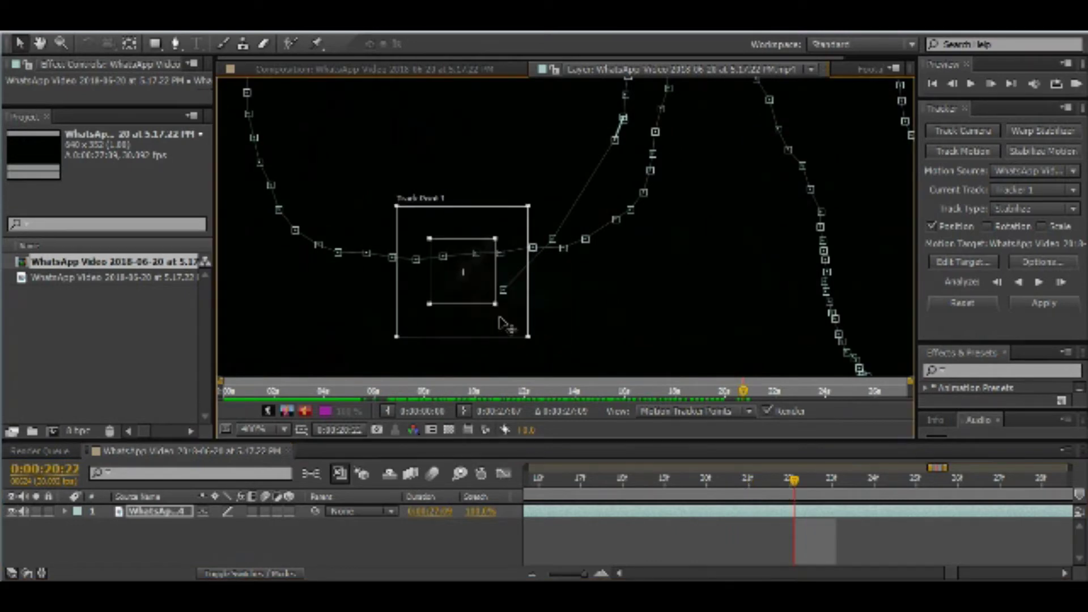
{"action": "left_click", "coordinate": [834, 492]}
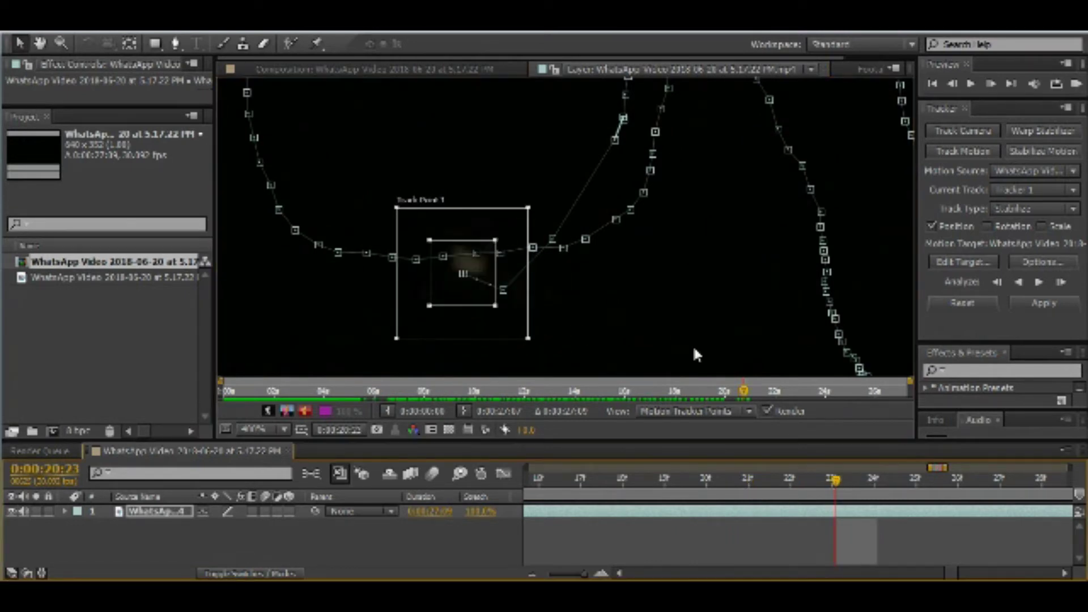
{"action": "left_click_drag", "start_coordinate": [532, 337], "coordinate": [491, 292]}
Go to 0:00:20:24 and analyze forward one frame at a time to 0:00:20:26
{"action": "left_click", "coordinate": [876, 490]}
{"action": "left_click", "coordinate": [1063, 284]}
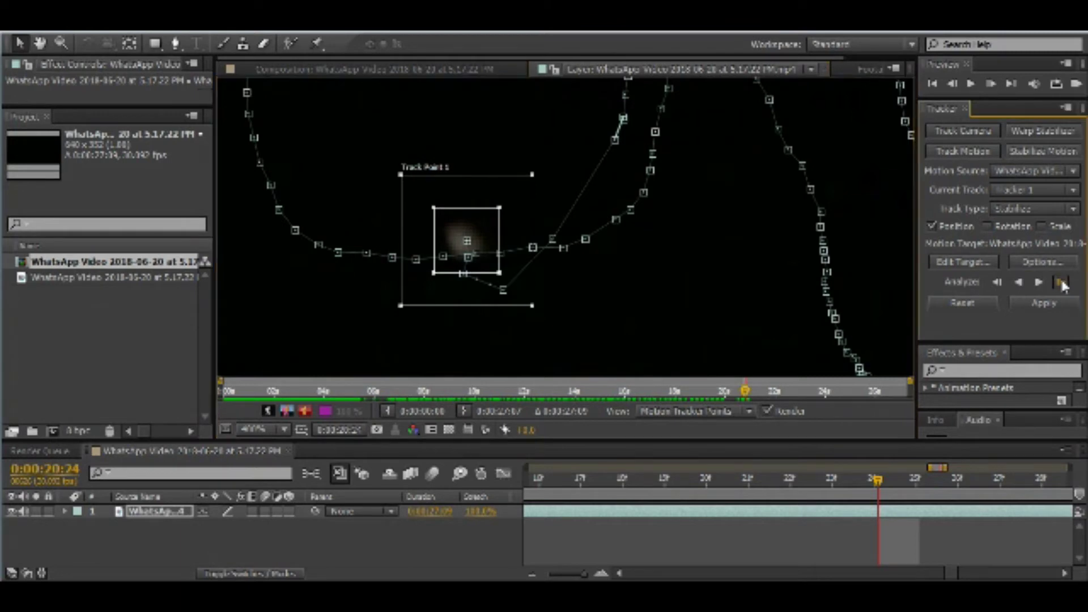
{"action": "left_click", "coordinate": [1063, 284]}
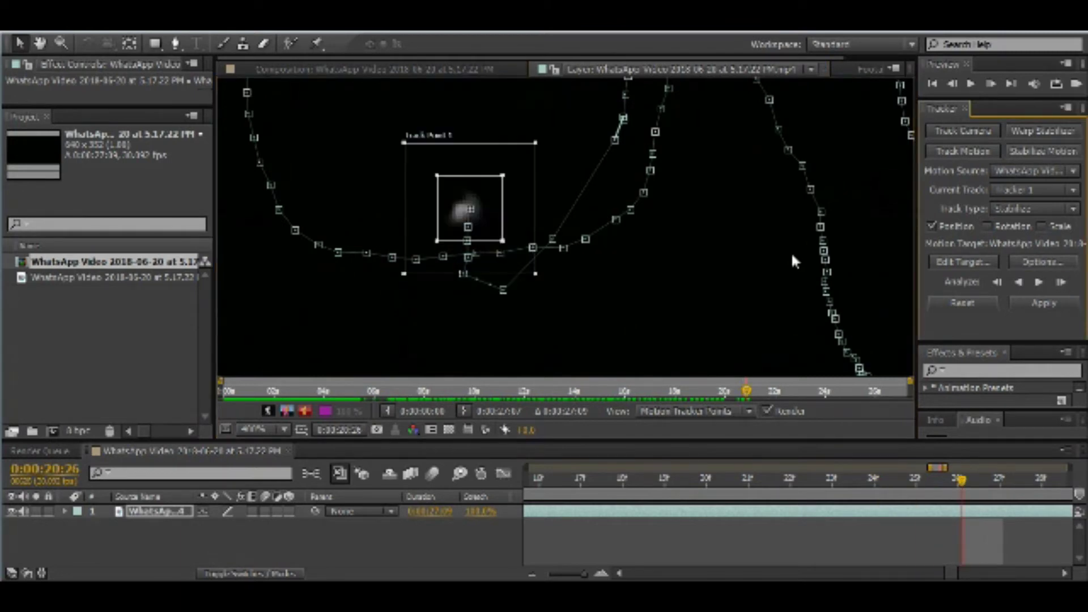
{"action": "scroll", "coordinate": [790, 251], "scroll_direction": "down", "scroll_amount": 2}
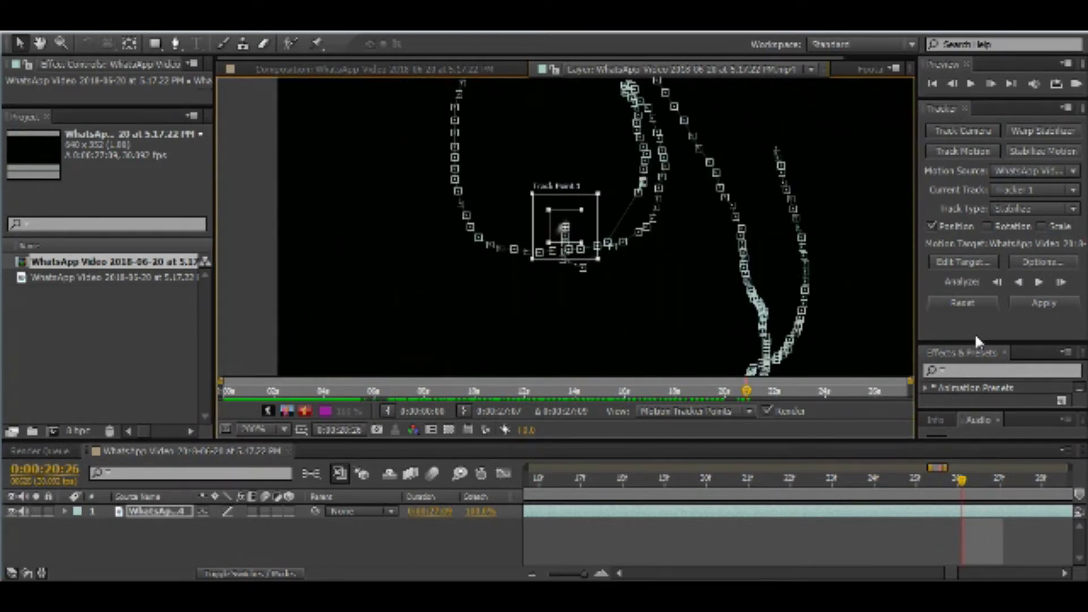
Run the continuous forward analysis to 0:00:21:09 and inspect the track path
{"action": "left_click", "coordinate": [1039, 282]}
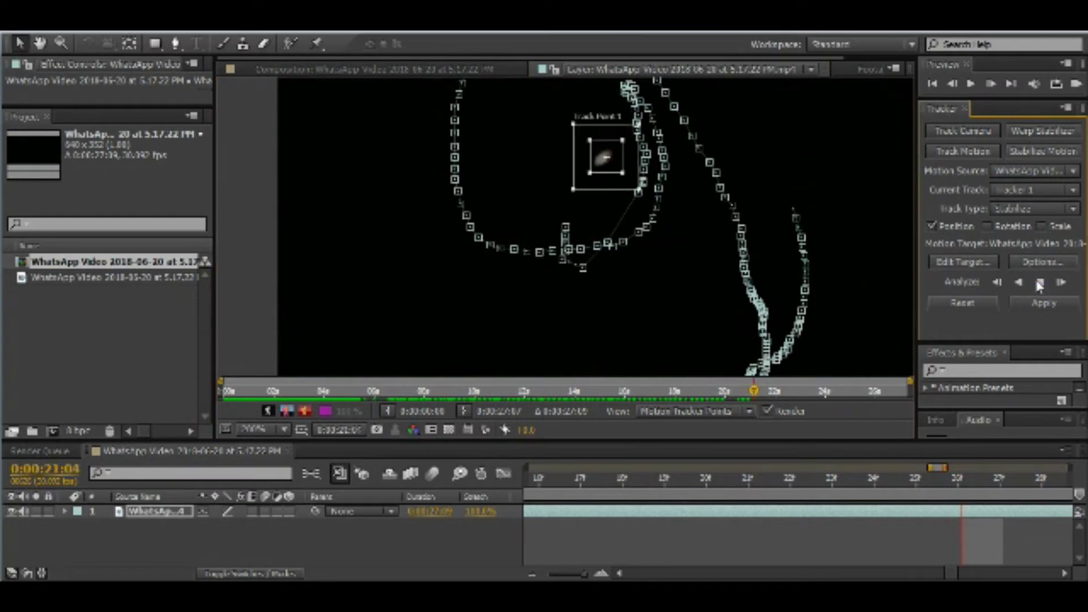
{"action": "scroll", "coordinate": [720, 244], "scroll_direction": "down", "scroll_amount": 3}
{"action": "scroll", "coordinate": [720, 242], "scroll_direction": "up", "scroll_amount": 5}
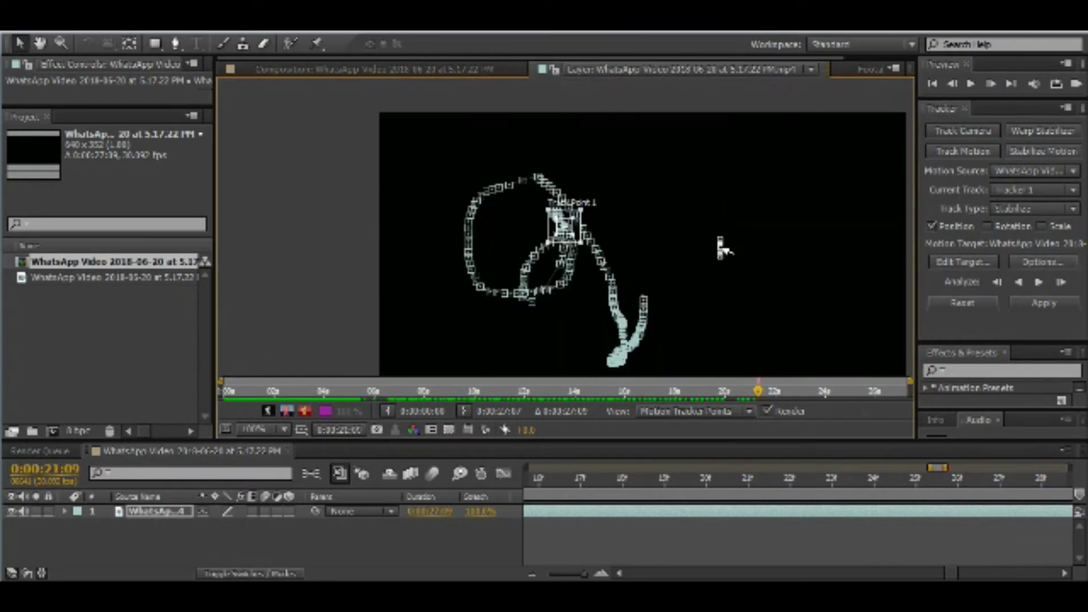
Continue the forward analysis from 0:00:21:09, pausing at 0:00:22:17 and stopping at 0:00:23:08
{"action": "left_click", "coordinate": [1039, 283]}
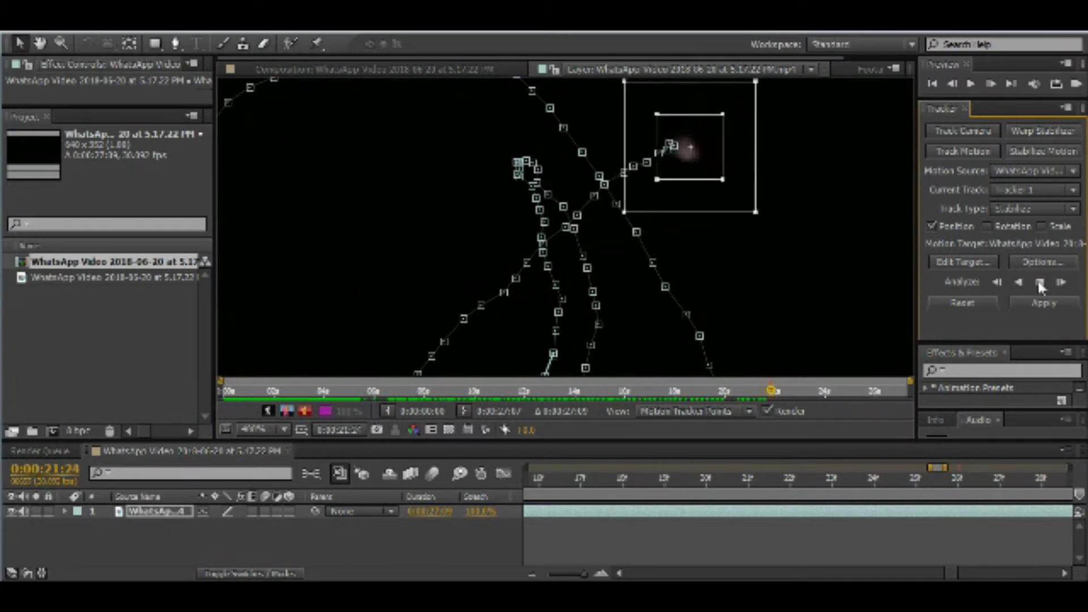
{"action": "left_click", "coordinate": [1039, 282]}
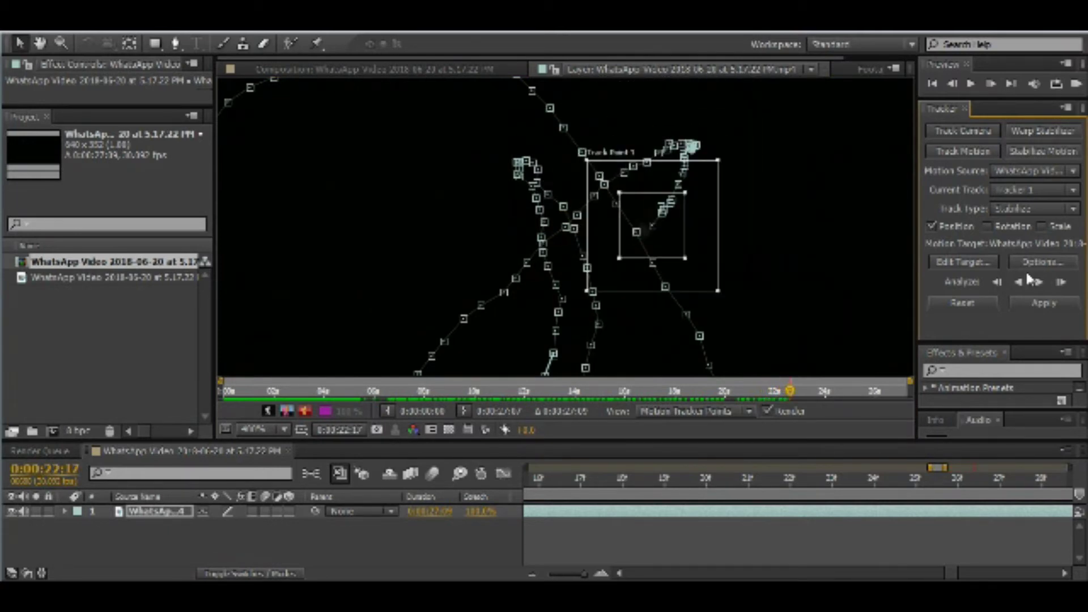
{"action": "left_click", "coordinate": [1039, 283]}
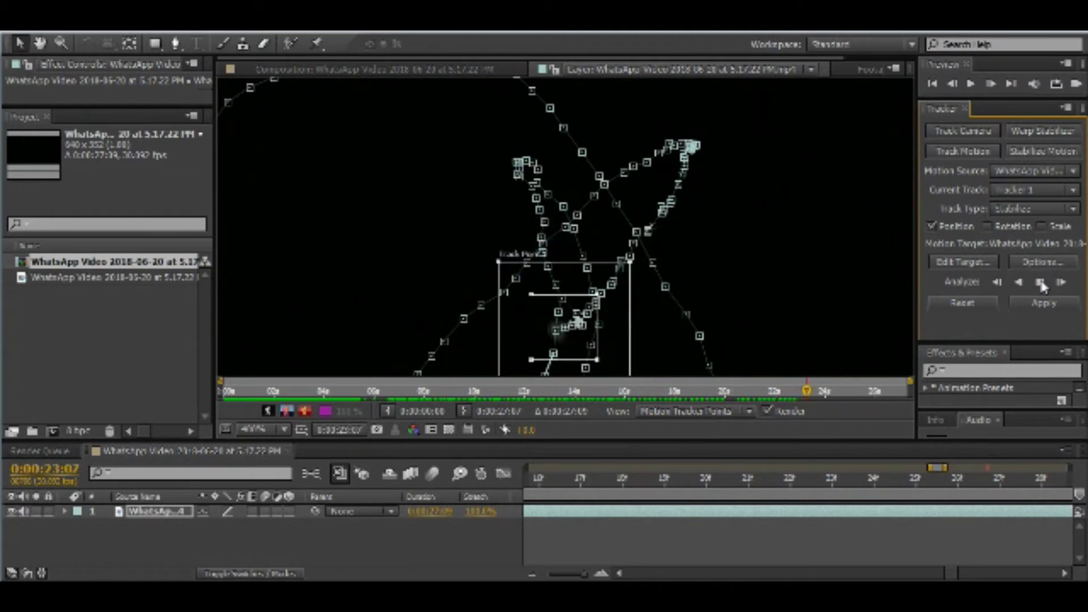
{"action": "left_click", "coordinate": [1040, 283]}
Check the path at 0:00:23:08 and shift the track point slightly so it centers on the light
{"action": "scroll", "coordinate": [721, 298], "scroll_direction": "down", "scroll_amount": 1}
{"action": "scroll", "coordinate": [719, 297], "scroll_direction": "down", "scroll_amount": 2}
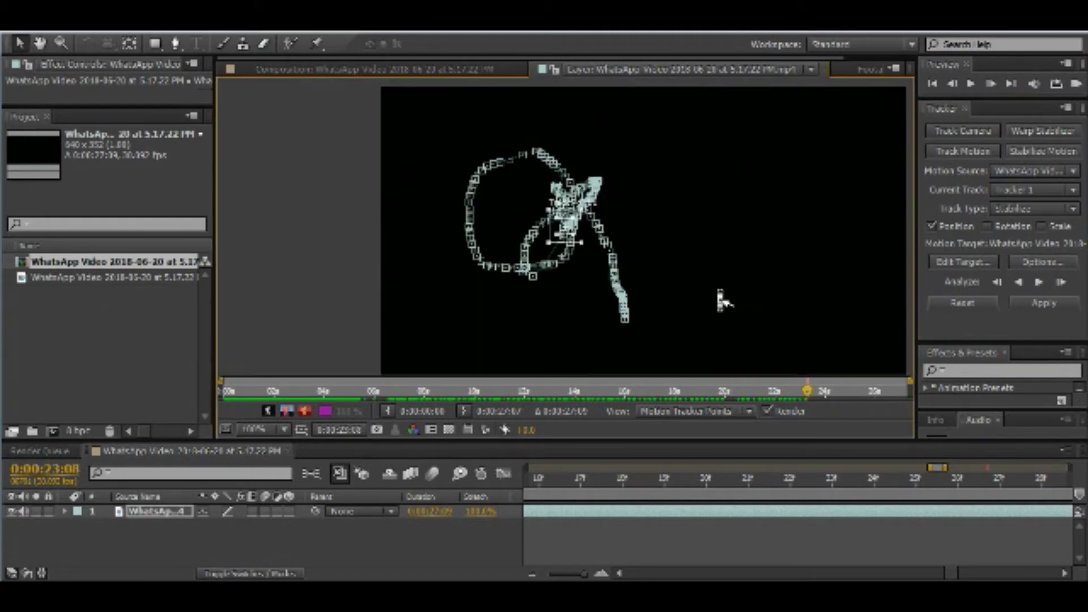
{"action": "scroll", "coordinate": [720, 297], "scroll_direction": "up", "scroll_amount": 4}
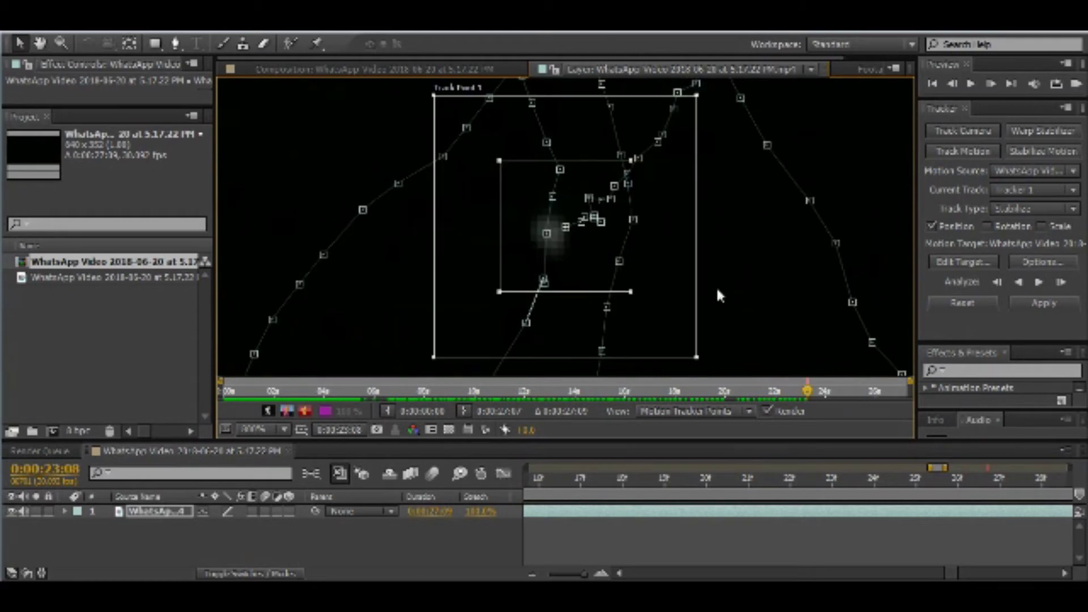
{"action": "left_click_drag", "start_coordinate": [674, 302], "coordinate": [655, 306]}
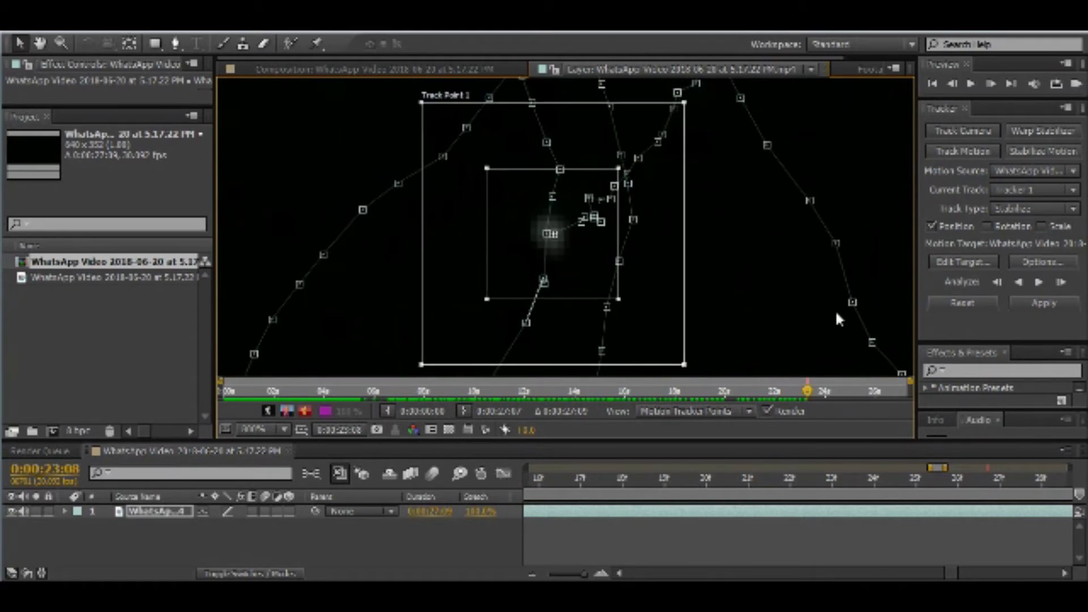
Analyze forward in single frames to 0:00:24:14 and inspect the track path around the track point
{"action": "left_click", "coordinate": [1061, 282]}
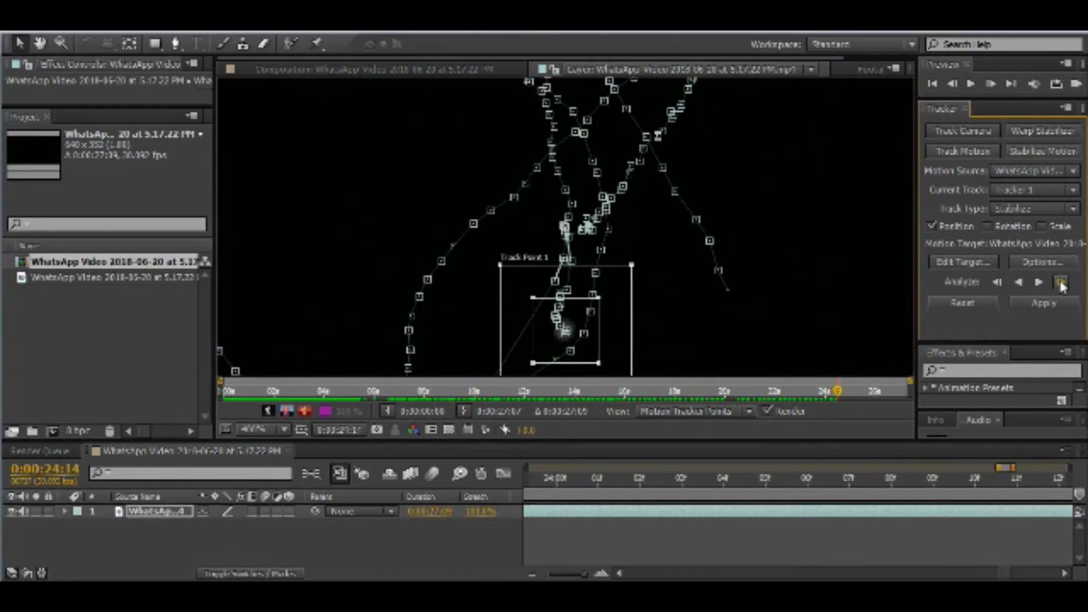
{"action": "left_click", "coordinate": [1060, 282]}
{"action": "scroll", "coordinate": [792, 323], "scroll_direction": "down", "scroll_amount": 2}
{"action": "scroll", "coordinate": [796, 333], "scroll_direction": "up", "scroll_amount": 2}
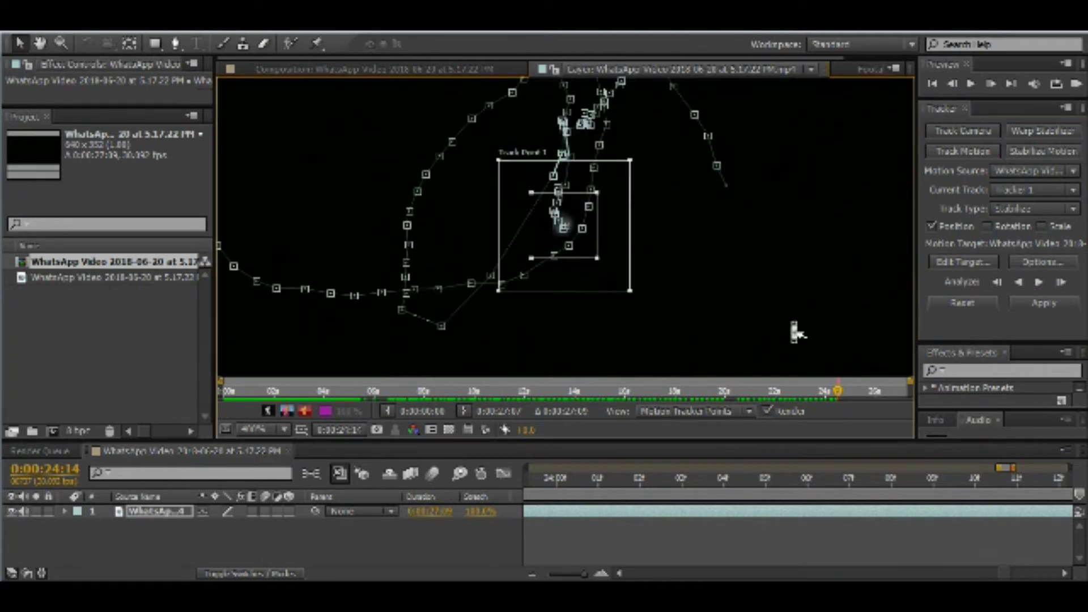
Run the continuous forward analysis from 0:00:24:14 to 0:00:25:04 and check the resulting path
{"action": "left_click", "coordinate": [1039, 282]}
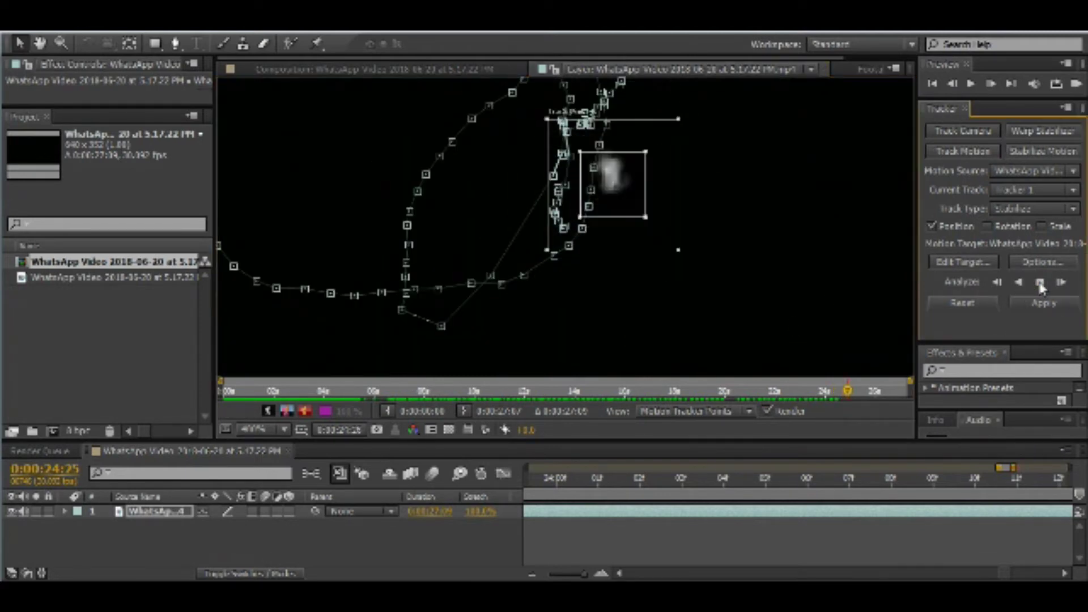
{"action": "scroll", "coordinate": [768, 265], "scroll_direction": "down", "scroll_amount": 2}
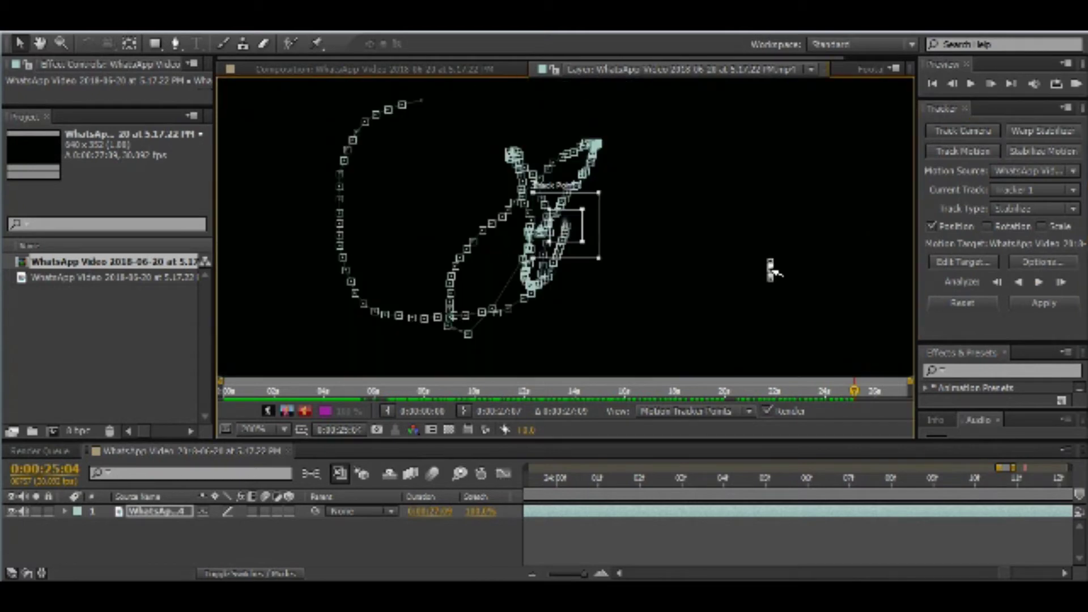
{"action": "scroll", "coordinate": [769, 264], "scroll_direction": "up", "scroll_amount": 2}
Continue the forward analysis to 0:00:26:26 and inspect the track point against the path
{"action": "left_click", "coordinate": [1039, 282]}
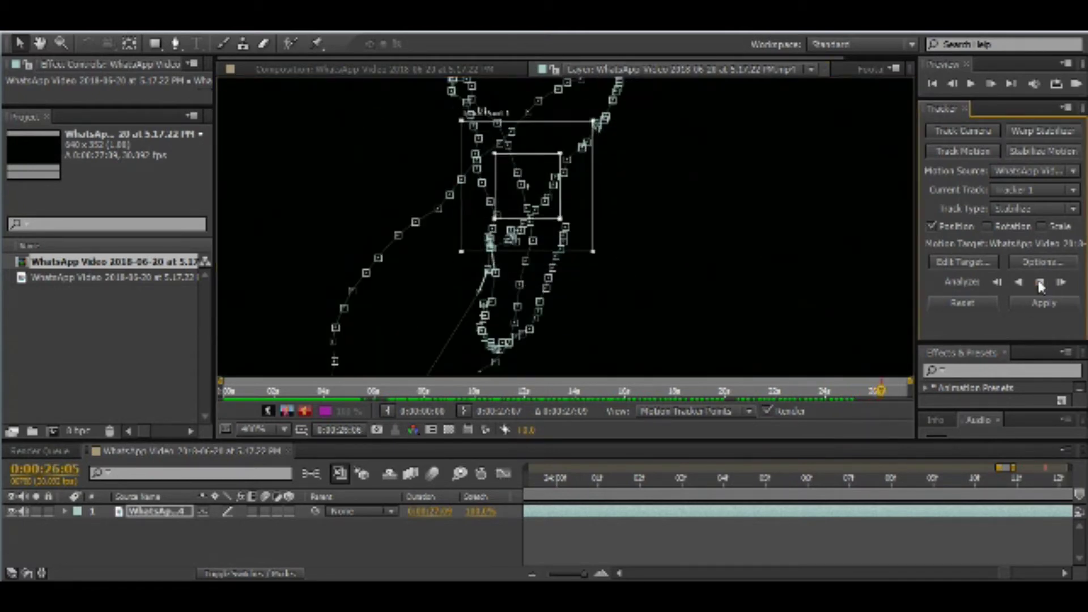
{"action": "left_click", "coordinate": [1039, 282]}
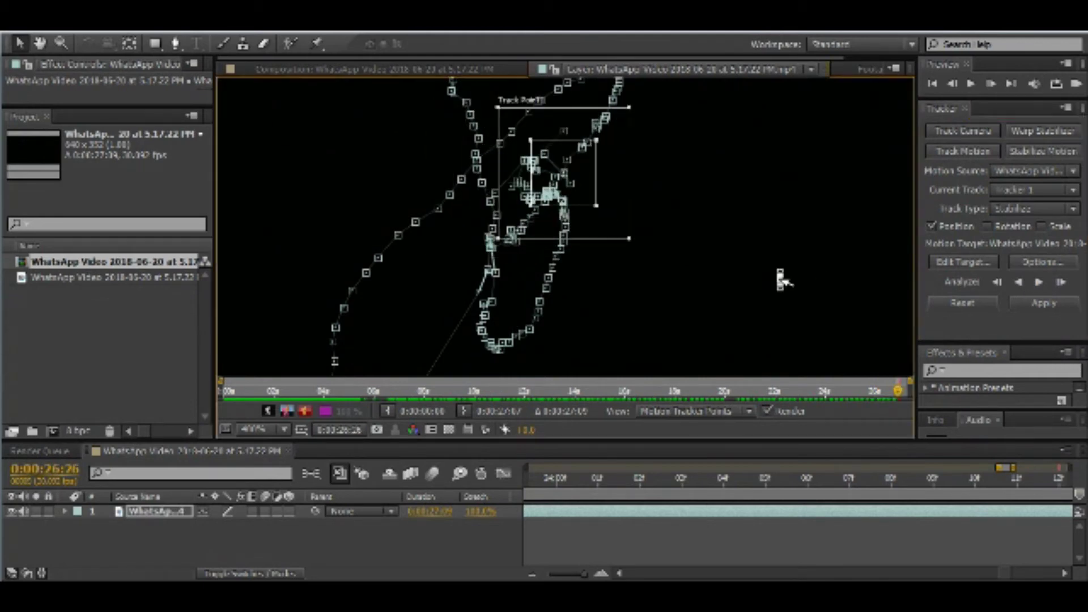
{"action": "scroll", "coordinate": [779, 277], "scroll_direction": "down", "scroll_amount": 2}
{"action": "scroll", "coordinate": [781, 280], "scroll_direction": "up", "scroll_amount": 2}
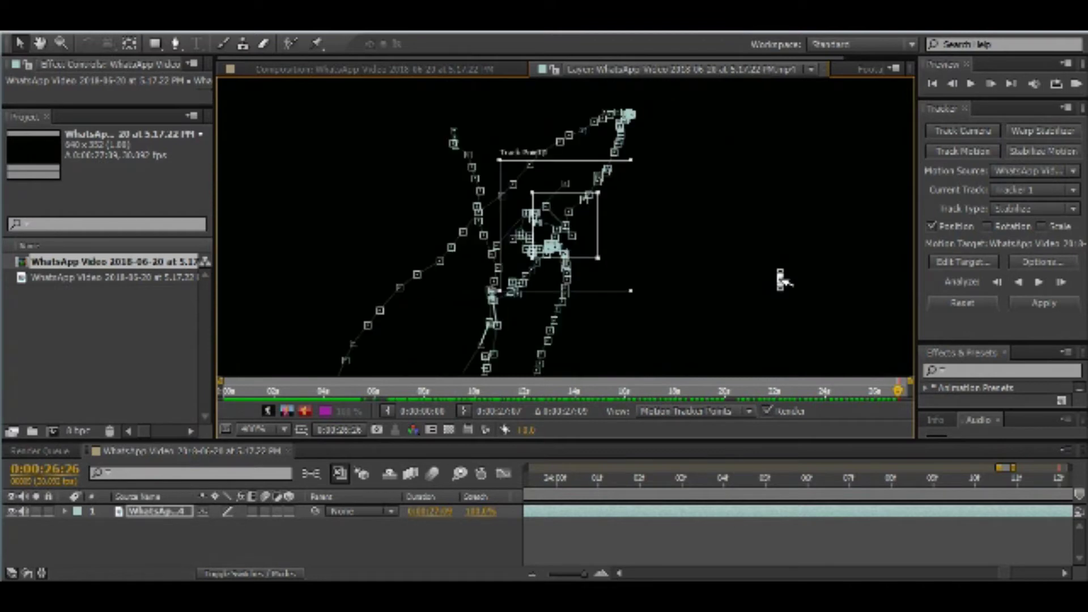
Analyze the remaining frames forward to the end of the clip at 0:00:27:07
{"action": "left_click", "coordinate": [1040, 282]}
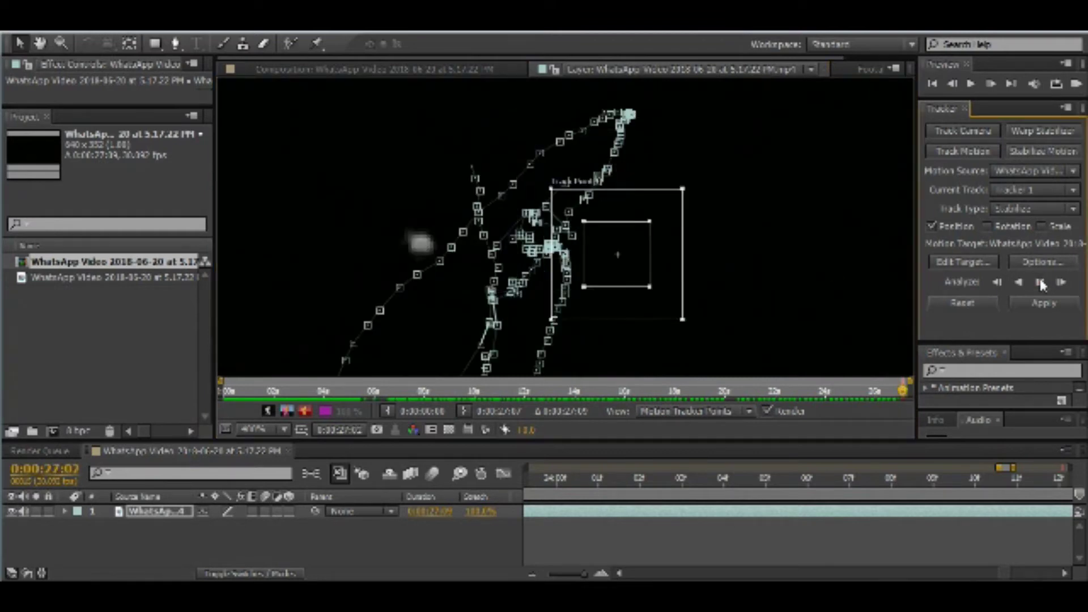
{"action": "left_click", "coordinate": [1041, 283]}
{"action": "left_click", "coordinate": [1042, 283]}
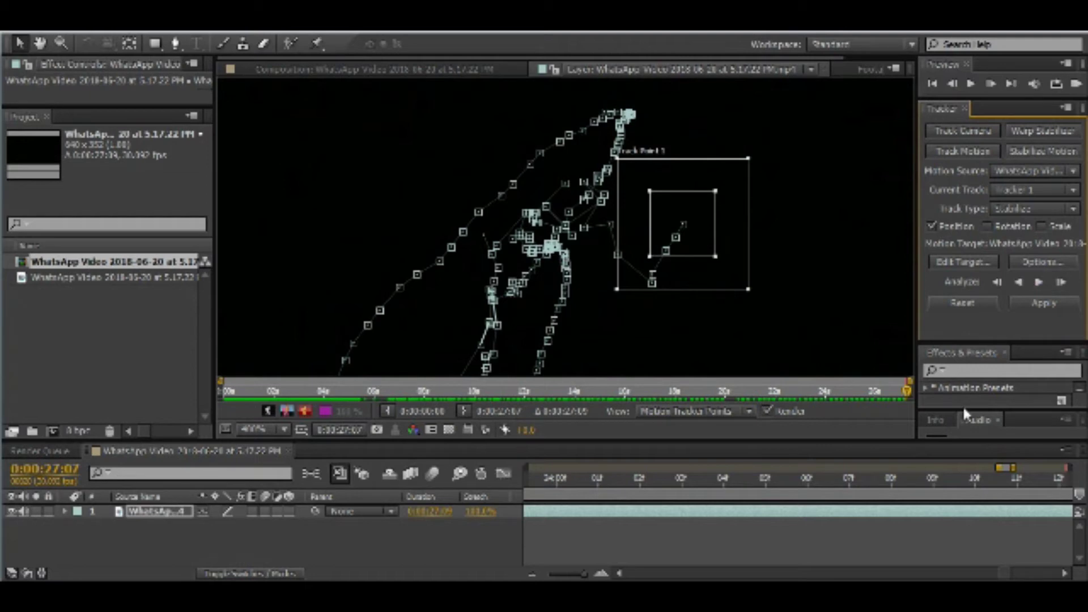
Go back through 0:00:26:26, 0:00:26:22 and 0:00:26:20 to examine where the track point leaves the light, then show the whole timeline
{"action": "left_click", "coordinate": [601, 573]}
{"action": "left_click", "coordinate": [601, 574]}
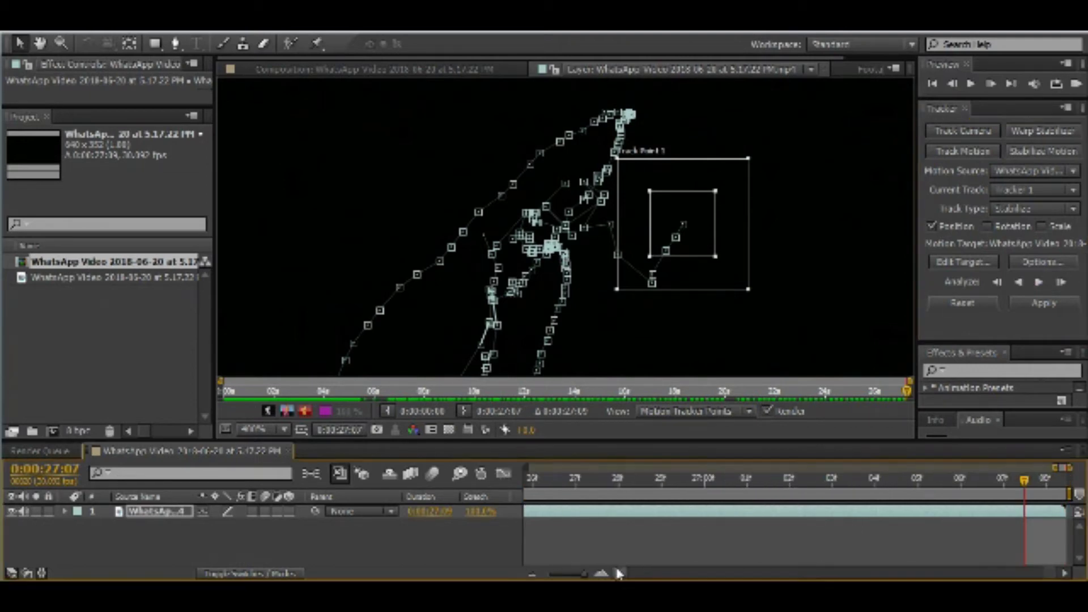
{"action": "left_click", "coordinate": [572, 477]}
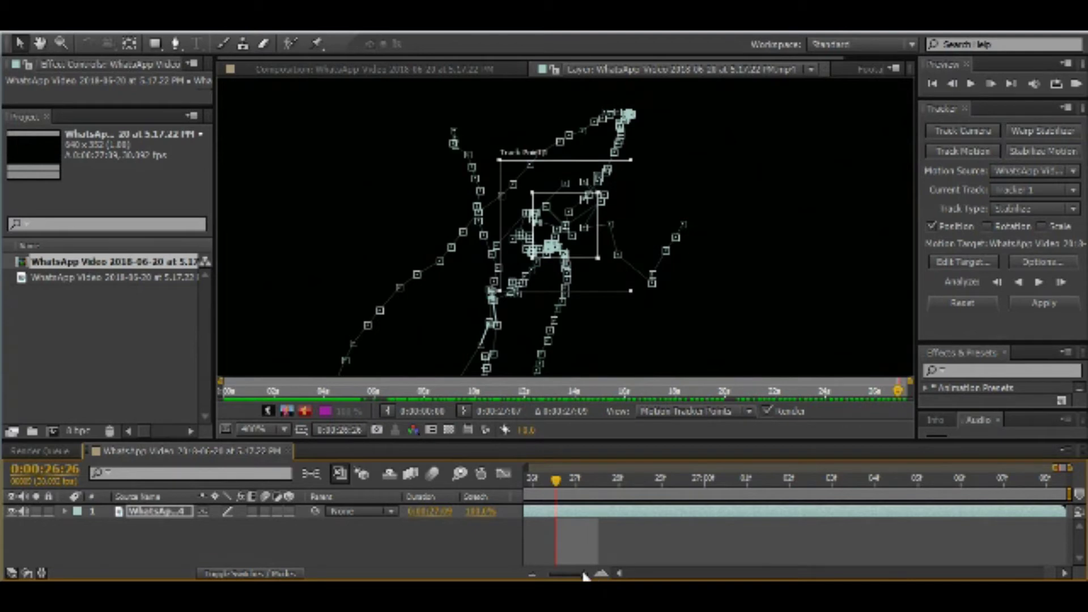
{"action": "mouse_move", "coordinate": [584, 574]}
{"action": "left_mouse_down"}
{"action": "mouse_move", "coordinate": [544, 576]}
{"action": "mouse_move", "coordinate": [604, 576]}
{"action": "left_mouse_up"}
{"action": "left_click", "coordinate": [635, 478]}
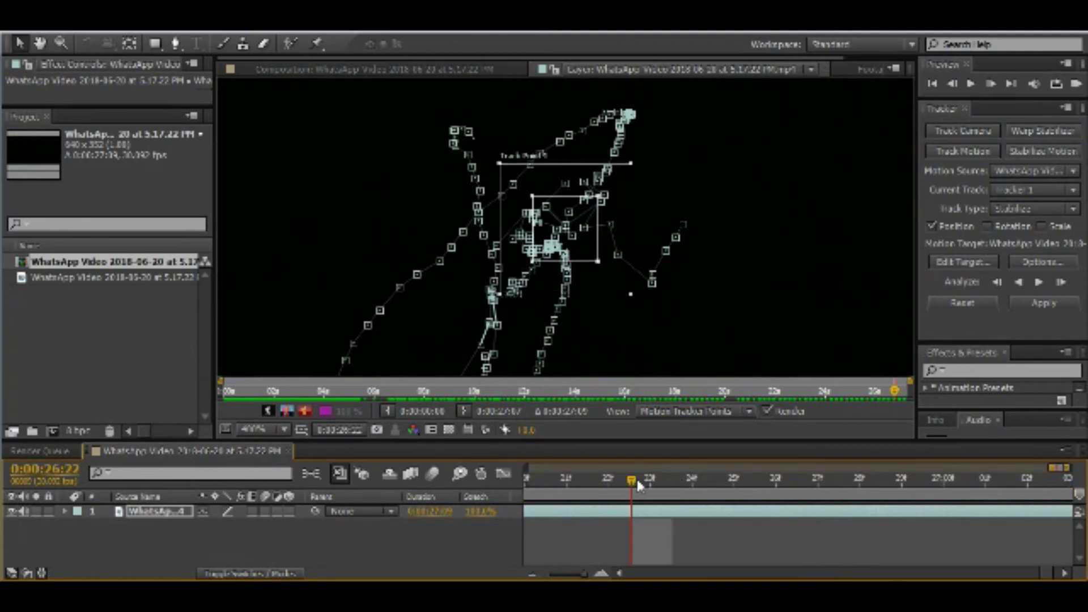
{"action": "left_click_drag", "start_coordinate": [602, 479], "coordinate": [553, 480]}
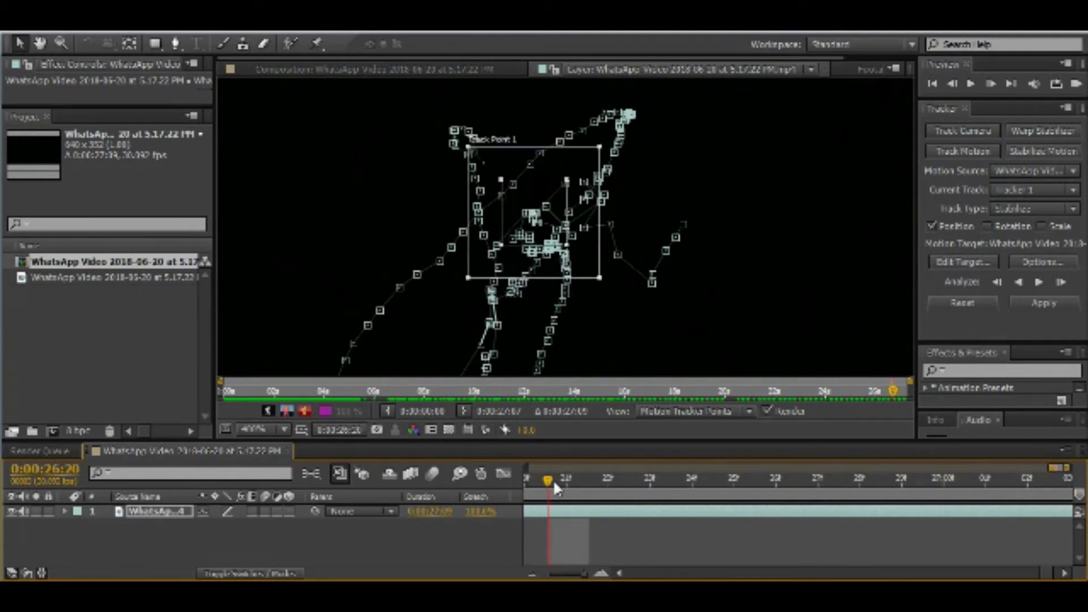
{"action": "left_click_drag", "start_coordinate": [587, 575], "coordinate": [548, 575]}
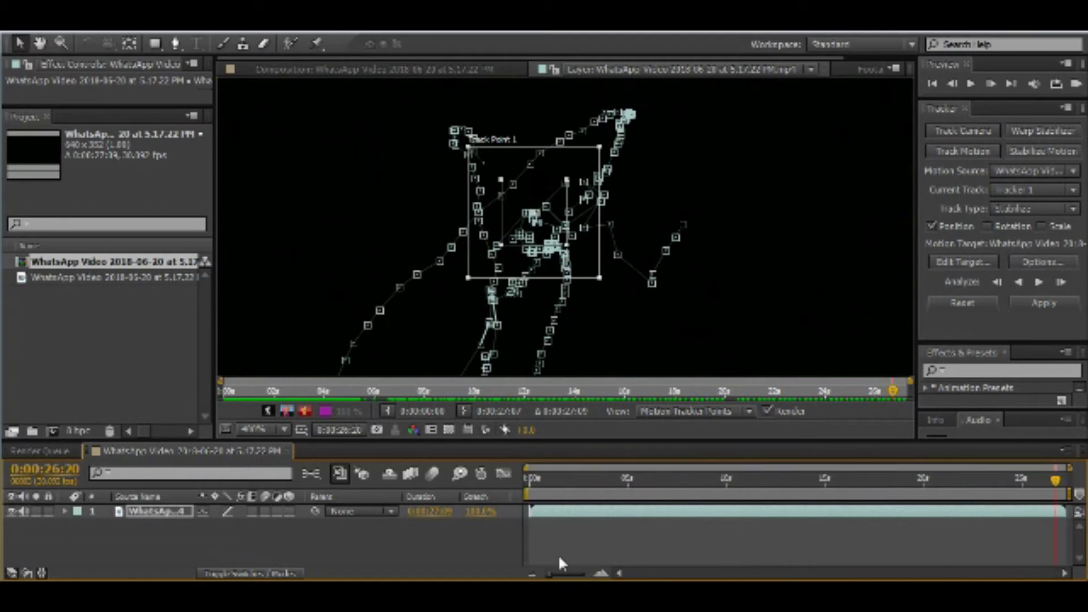
Reposition the track point on the light at 0:00:25:29 and 0:00:26:13, and move on to 0:00:26:20
{"action": "mouse_move", "coordinate": [1057, 485]}
{"action": "left_mouse_down"}
{"action": "mouse_move", "coordinate": [994, 484]}
{"action": "mouse_move", "coordinate": [1075, 482]}
{"action": "mouse_move", "coordinate": [1037, 479]}
{"action": "mouse_move", "coordinate": [1067, 472]}
{"action": "mouse_move", "coordinate": [1026, 478]}
{"action": "mouse_move", "coordinate": [1046, 476]}
{"action": "left_mouse_up"}
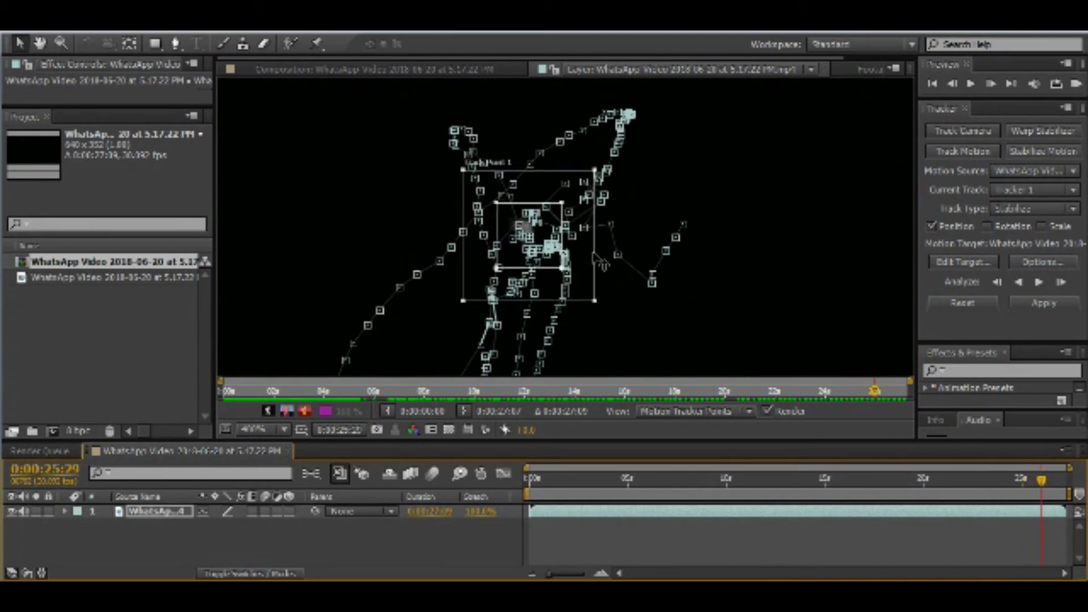
{"action": "left_click_drag", "start_coordinate": [590, 267], "coordinate": [586, 260]}
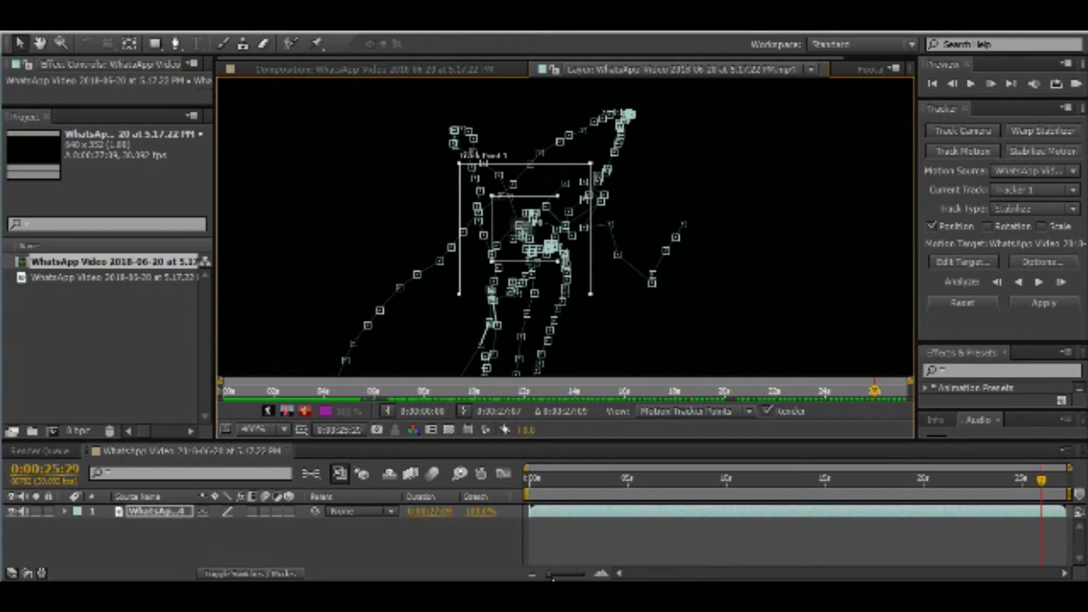
{"action": "mouse_move", "coordinate": [1041, 481]}
{"action": "left_mouse_down"}
{"action": "mouse_move", "coordinate": [1063, 484]}
{"action": "mouse_move", "coordinate": [1037, 487]}
{"action": "mouse_move", "coordinate": [1054, 488]}
{"action": "left_mouse_up"}
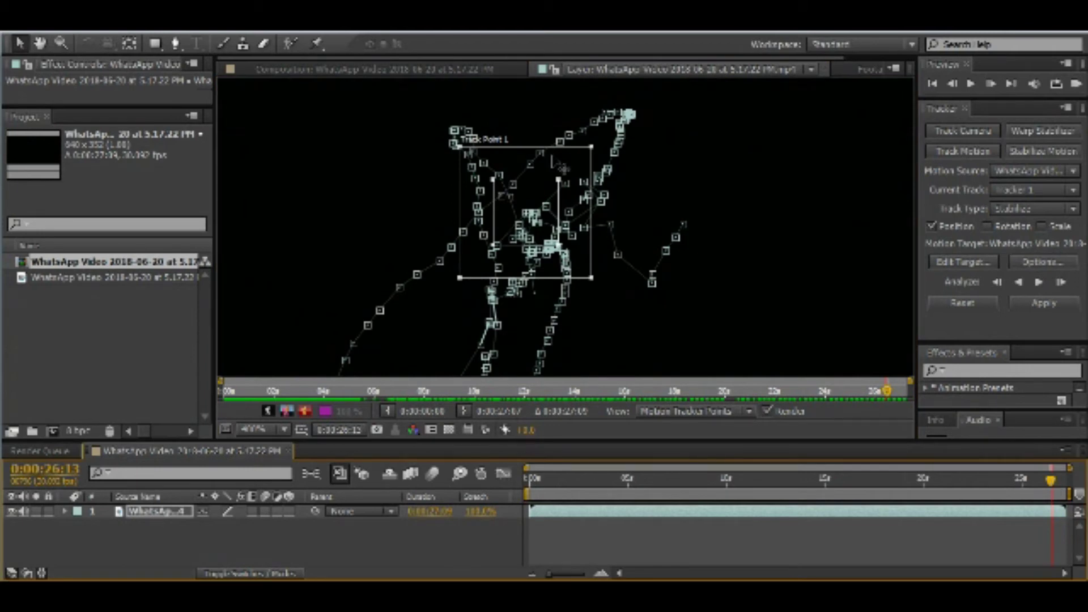
{"action": "left_click_drag", "start_coordinate": [555, 162], "coordinate": [558, 161]}
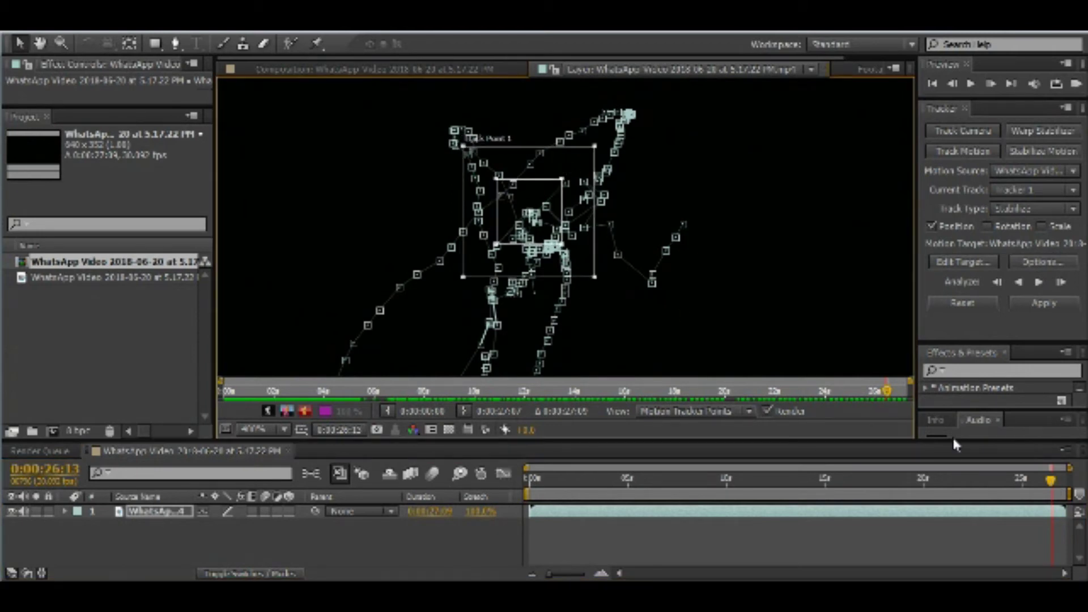
{"action": "mouse_move", "coordinate": [1050, 483]}
{"action": "left_mouse_down"}
{"action": "mouse_move", "coordinate": [1070, 483]}
{"action": "mouse_move", "coordinate": [1057, 484]}
{"action": "left_mouse_up"}
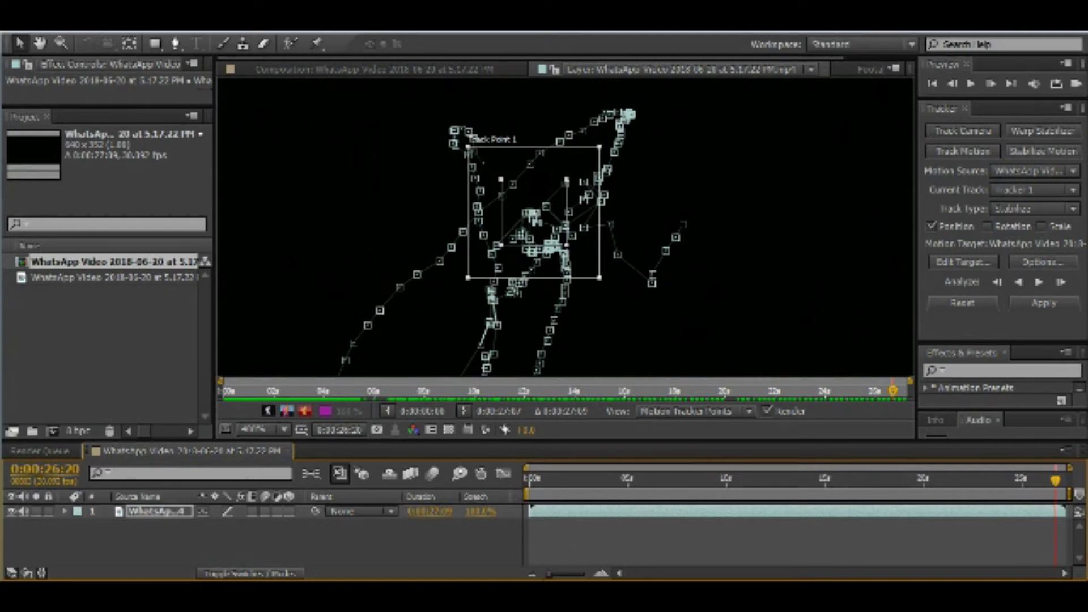
Set the current time to 0:00:29:20 and examine the track point there
{"action": "left_click", "coordinate": [59, 472]}
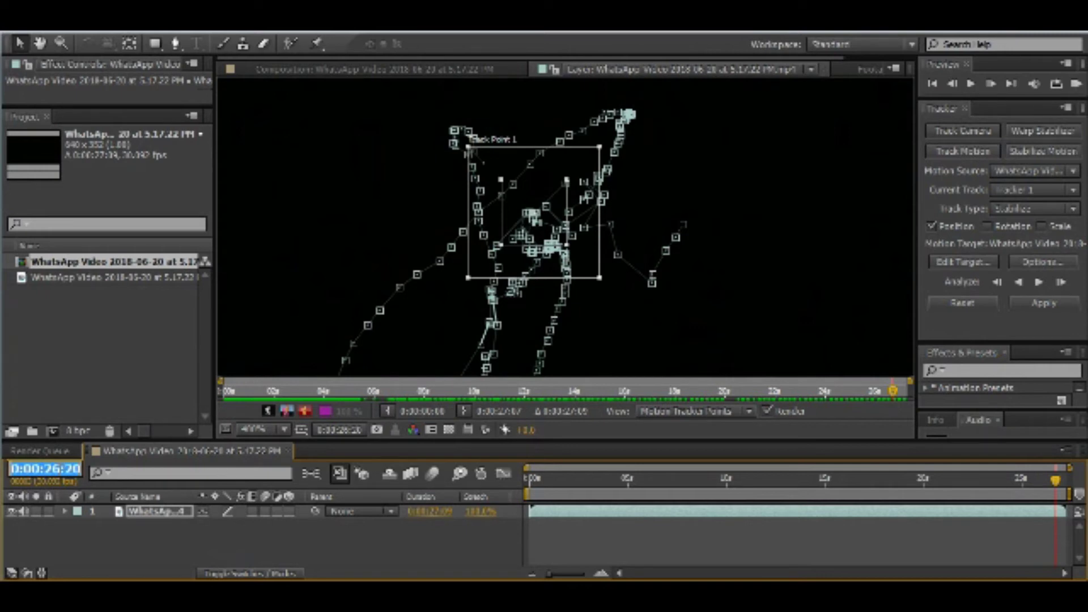
{"action": "left_click", "coordinate": [60, 469]}
{"action": "left_click", "coordinate": [64, 469]}
{"action": "type", "text": "9"}
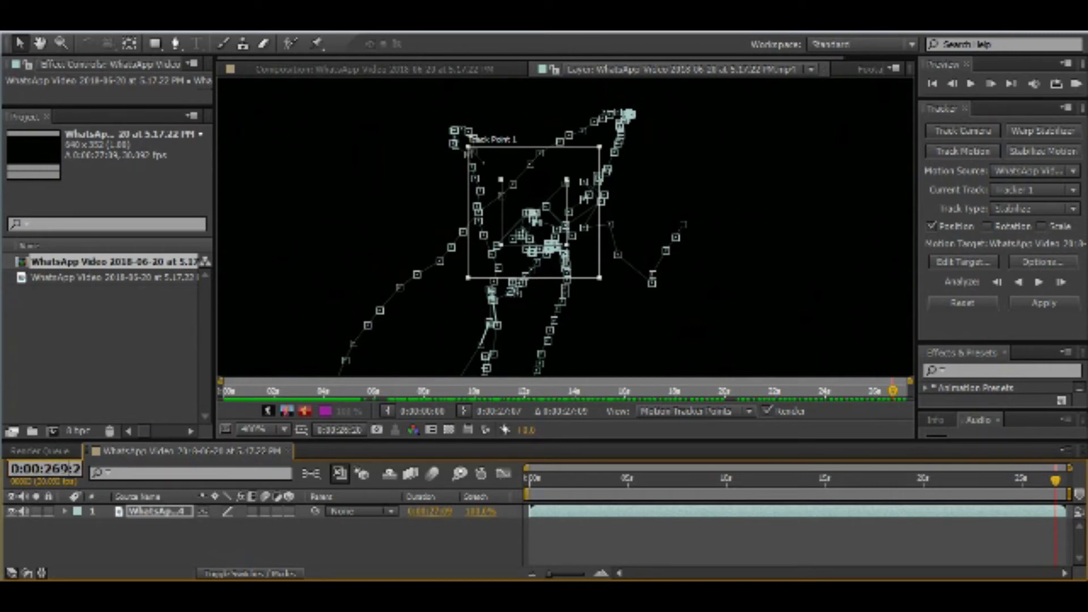
{"action": "key", "text": "BackSpace"}
{"action": "key", "text": "BackSpace"}
{"action": "type", "text": "9"}
{"action": "key", "text": "Return"}
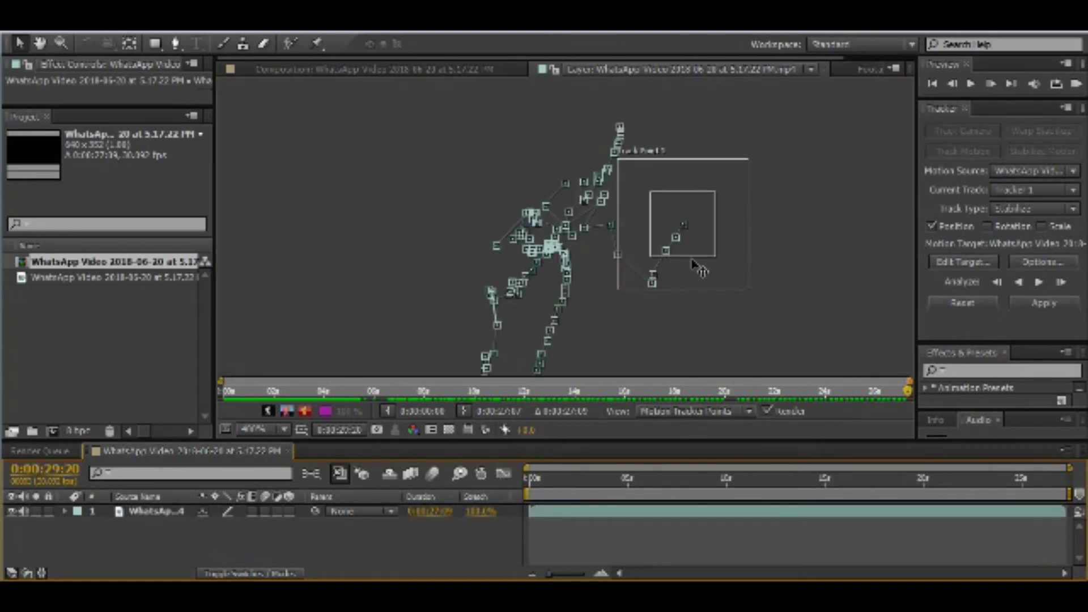
{"action": "scroll", "coordinate": [692, 260], "scroll_direction": "down", "scroll_amount": 1}
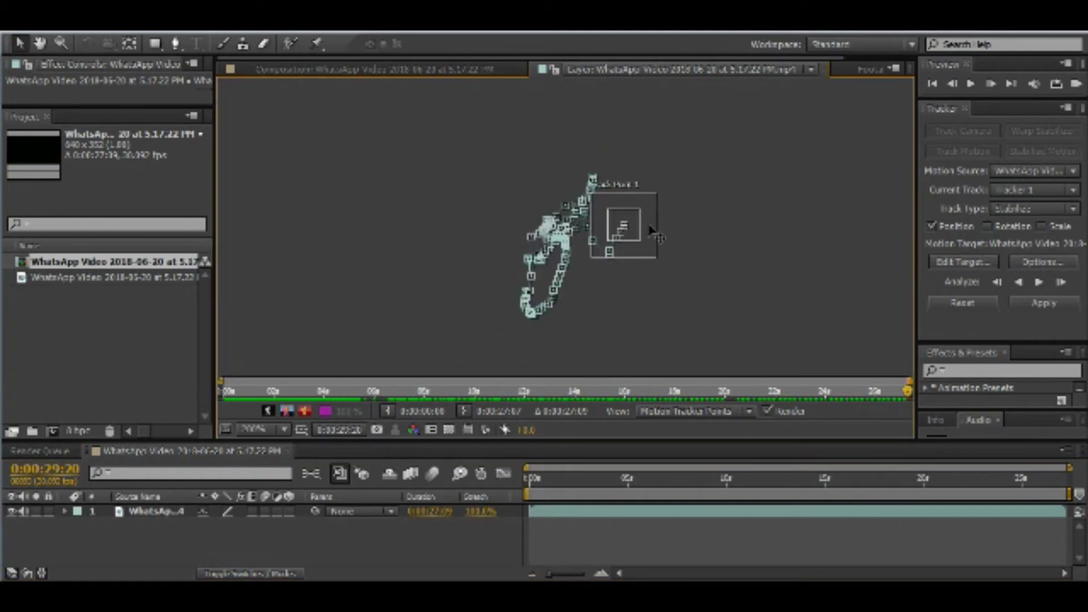
{"action": "scroll", "coordinate": [652, 235], "scroll_direction": "down", "scroll_amount": 1}
{"action": "key", "text": "period"}
{"action": "key", "text": "period"}
{"action": "left_click", "coordinate": [626, 227]}
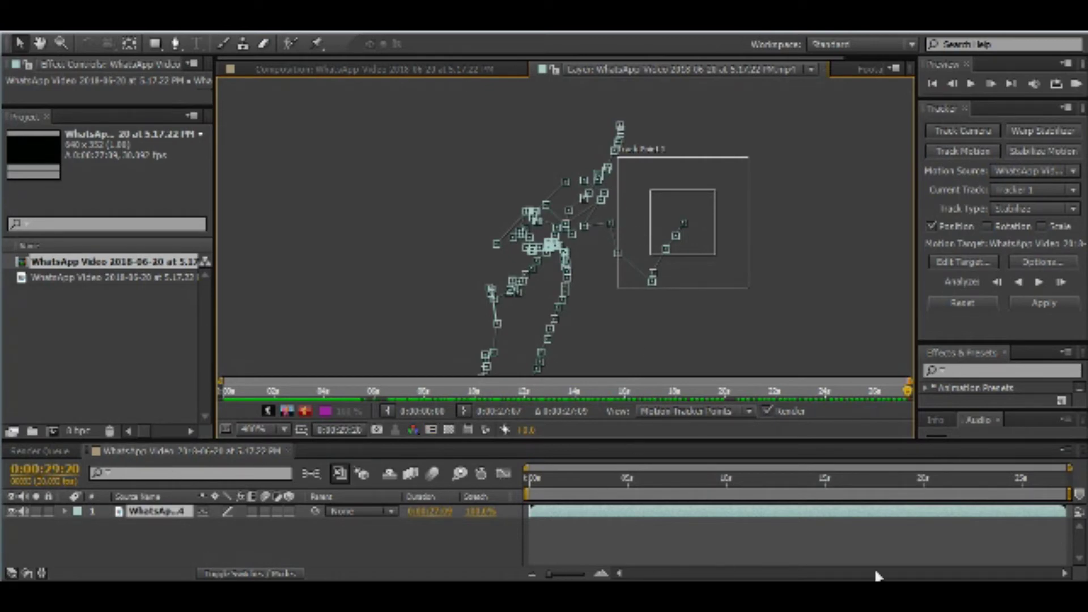
Inspect the overall track path at 0:00:13:24 and 0:00:14:13, and return to the full timeline view
{"action": "left_click_drag", "start_coordinate": [548, 573], "coordinate": [593, 576]}
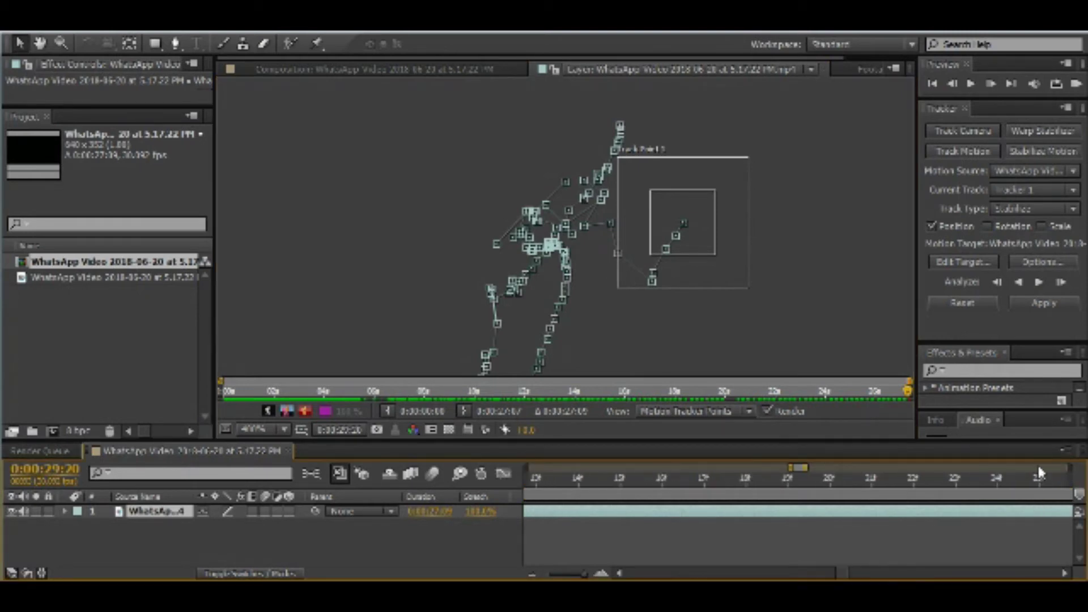
{"action": "left_click", "coordinate": [1028, 480]}
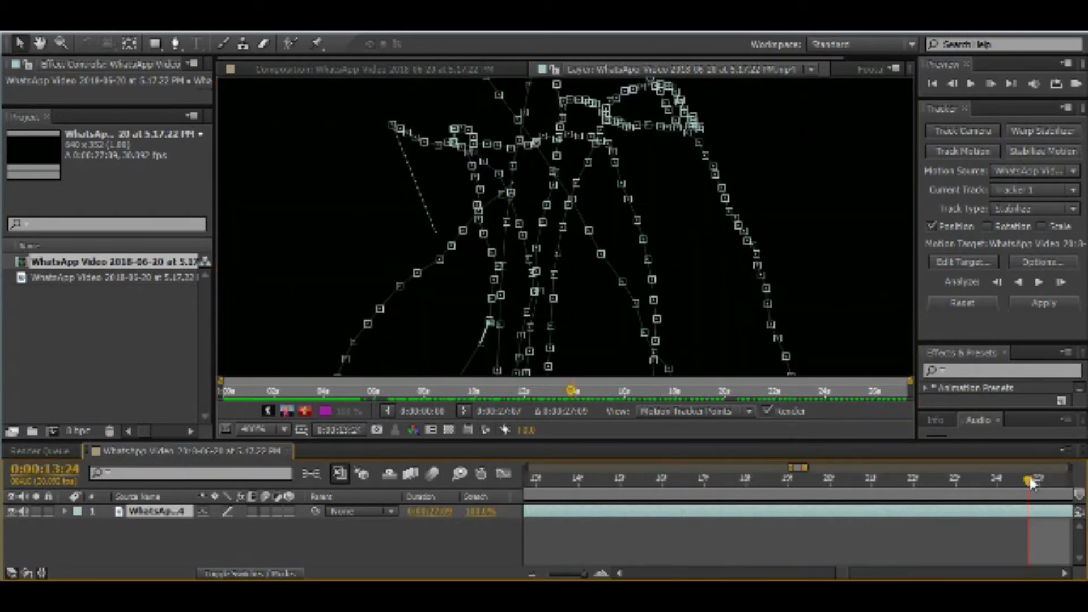
{"action": "left_click_drag", "start_coordinate": [1058, 481], "coordinate": [1045, 475]}
{"action": "scroll", "coordinate": [778, 291], "scroll_direction": "down", "scroll_amount": 2}
{"action": "scroll", "coordinate": [778, 291], "scroll_direction": "up", "scroll_amount": 1}
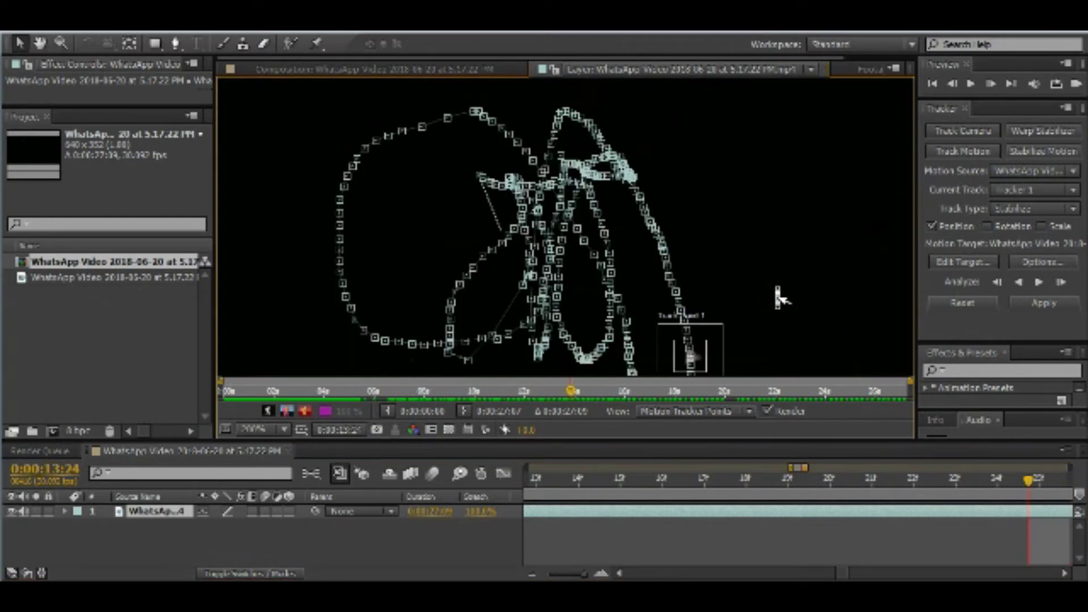
{"action": "left_click", "coordinate": [1049, 479]}
{"action": "left_click_drag", "start_coordinate": [1068, 480], "coordinate": [1050, 479]}
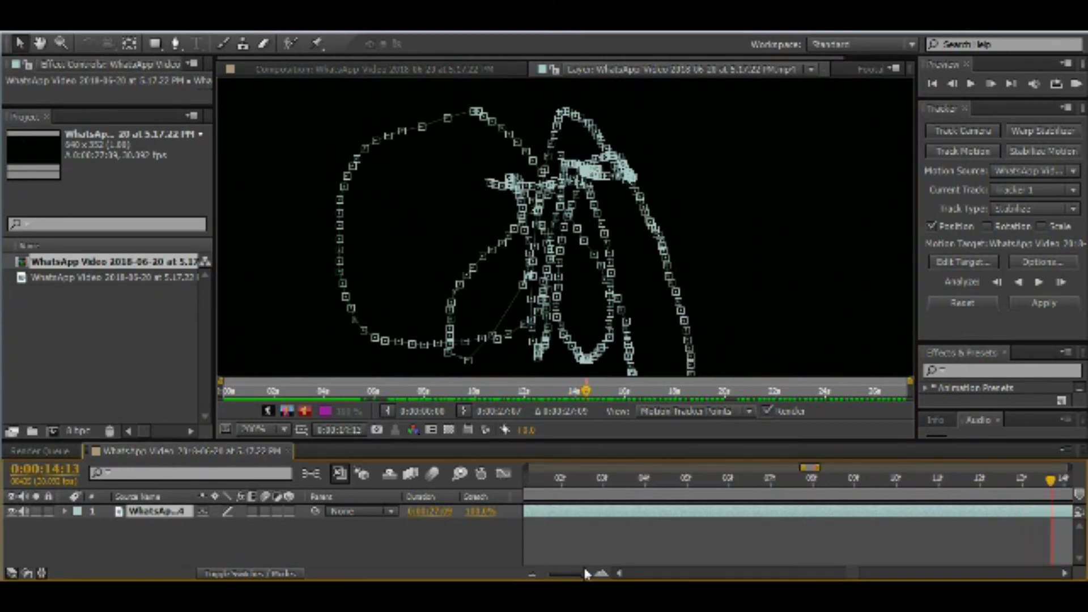
{"action": "left_click_drag", "start_coordinate": [584, 574], "coordinate": [549, 574]}
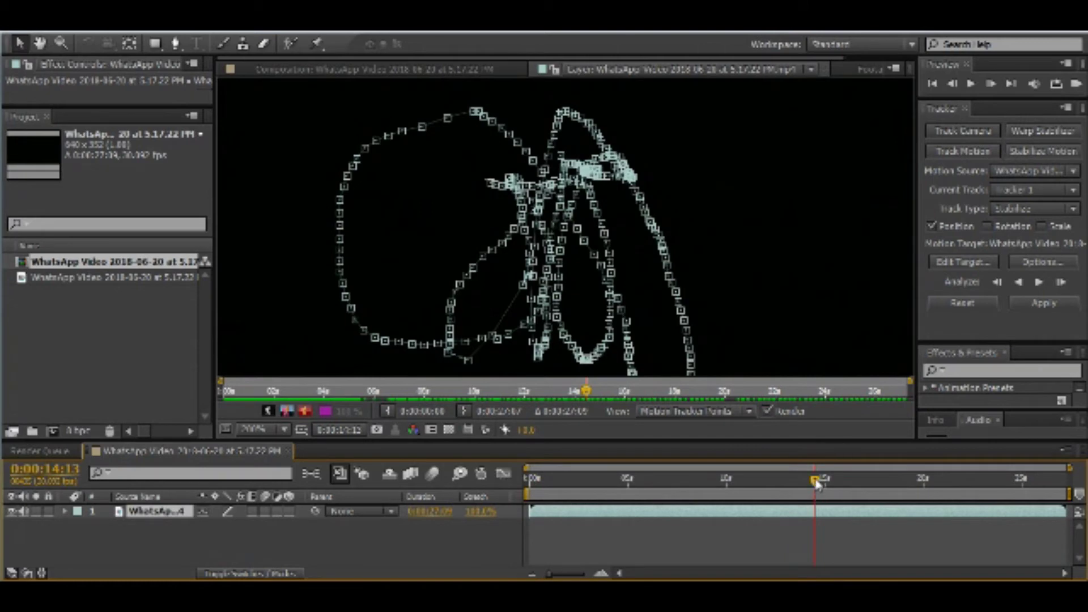
End the work area at 0:00:26:24 and trim the composition to the work area
{"action": "left_click_drag", "start_coordinate": [816, 479], "coordinate": [1059, 483]}
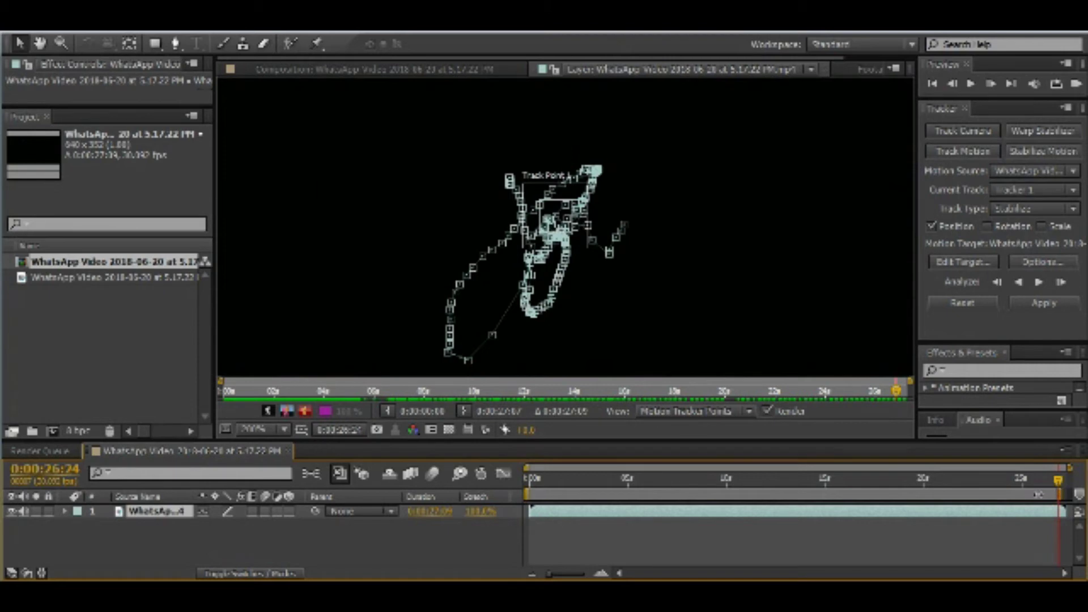
{"action": "right_click", "coordinate": [1023, 497]}
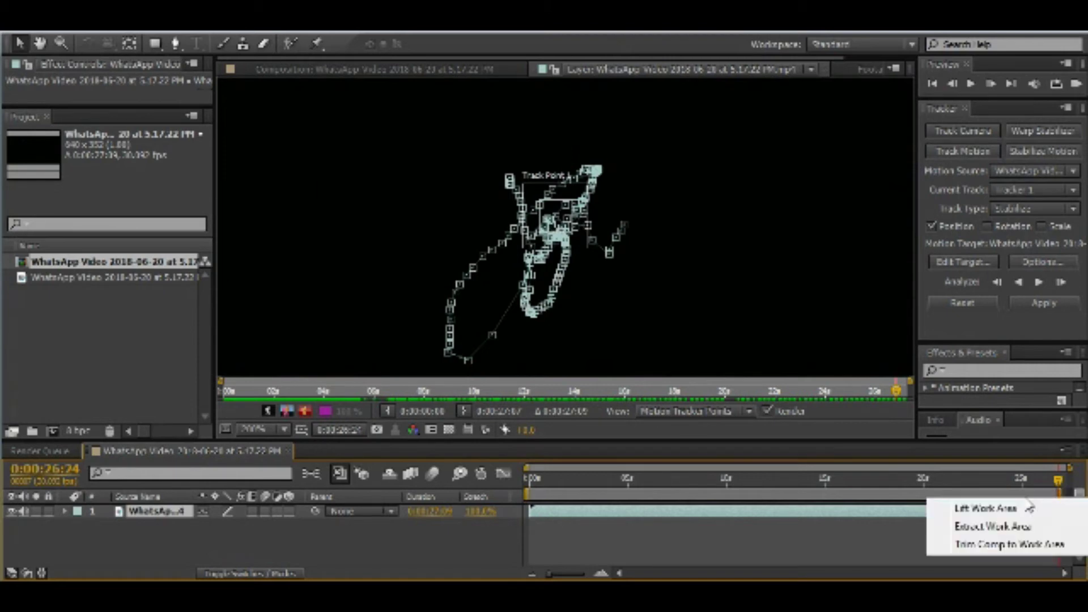
{"action": "left_click", "coordinate": [1020, 552]}
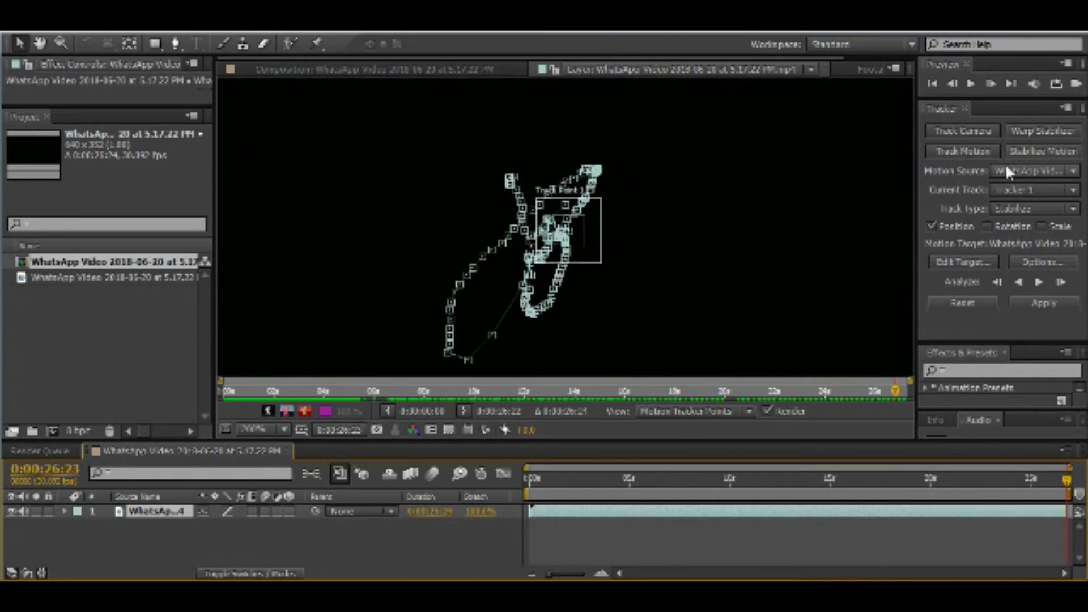
Return to the first frame and apply the Stabilize tracking data in the X and Y dimensions
{"action": "left_click", "coordinate": [932, 83]}
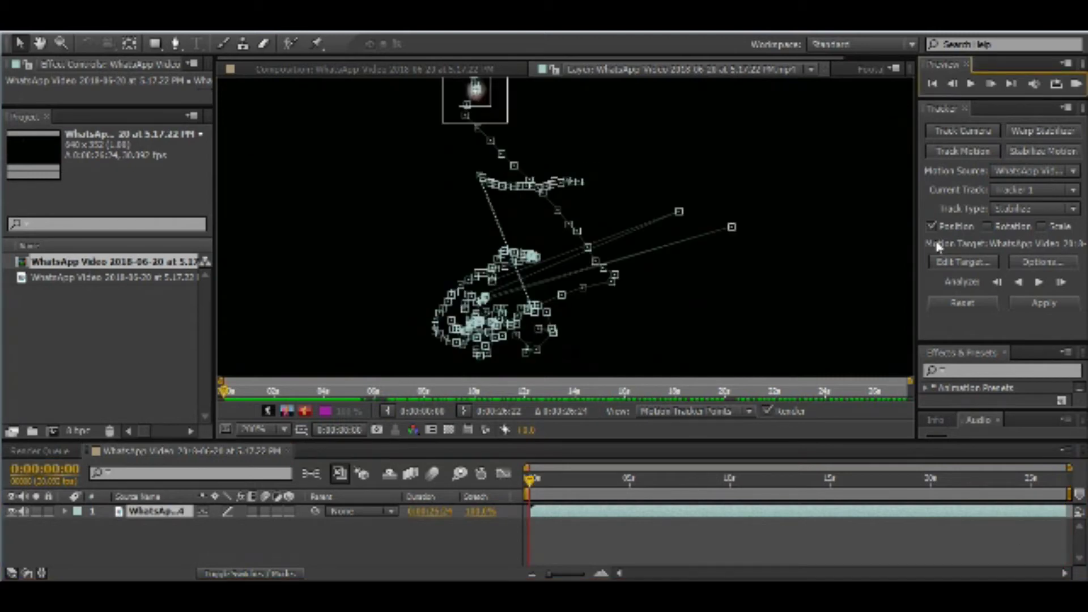
{"action": "left_click", "coordinate": [1040, 312]}
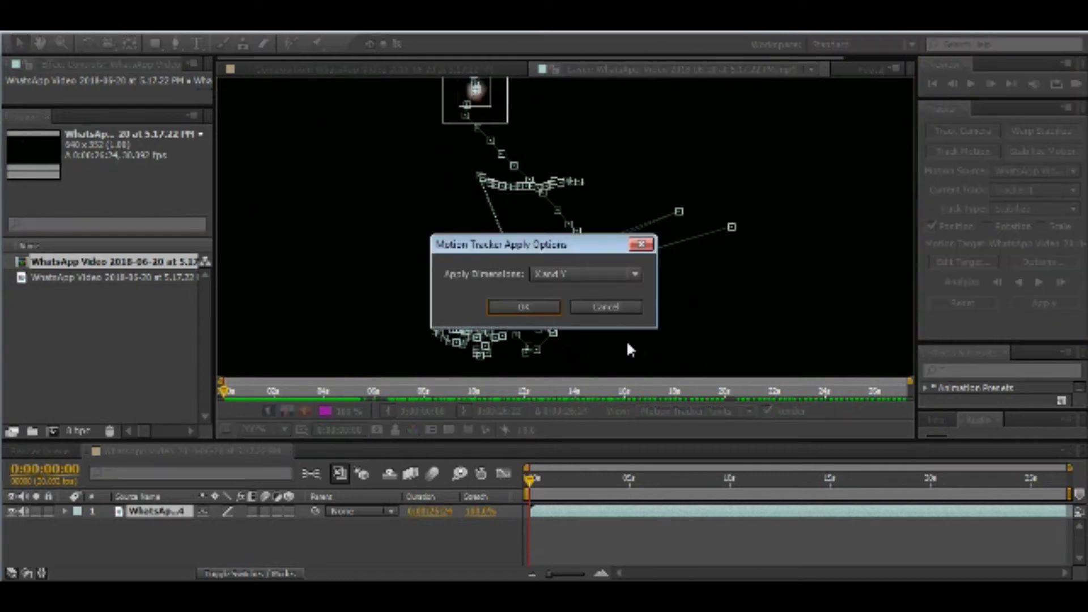
{"action": "left_click", "coordinate": [544, 307]}
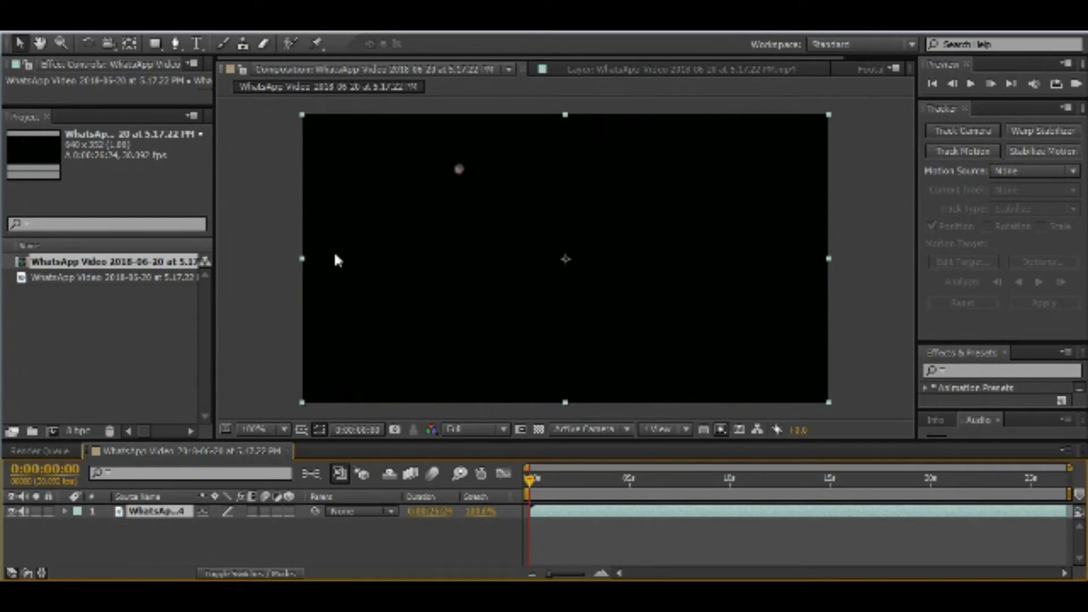
Check the stabilized light's position at 0:00:09:01, 0:00:04:28, 0:00:10:26 and 0:00:17:08
{"action": "left_click_drag", "start_coordinate": [638, 479], "coordinate": [712, 478]}
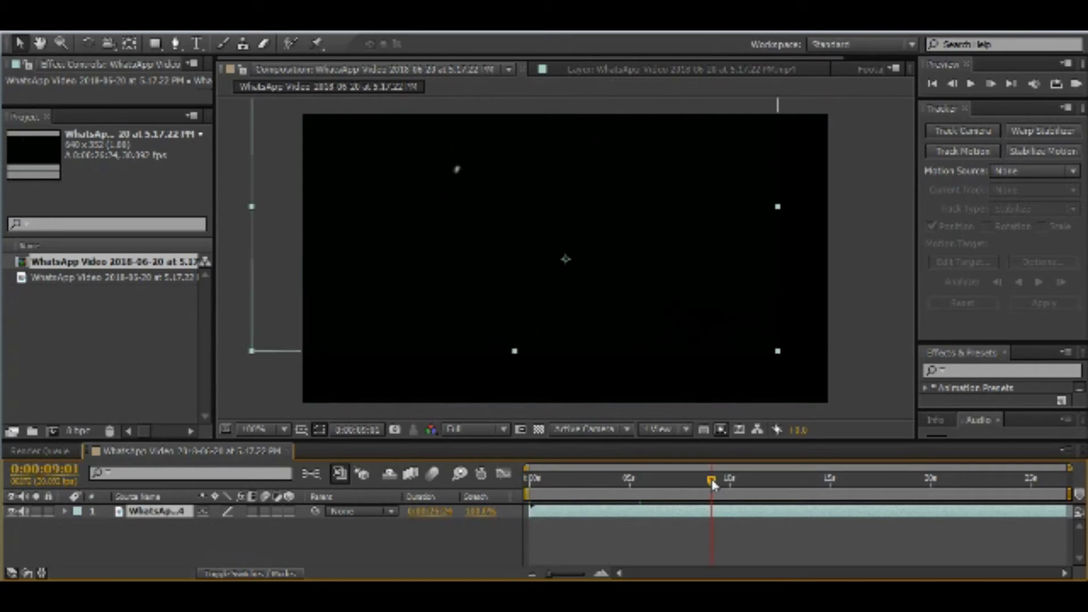
{"action": "left_click", "coordinate": [628, 482]}
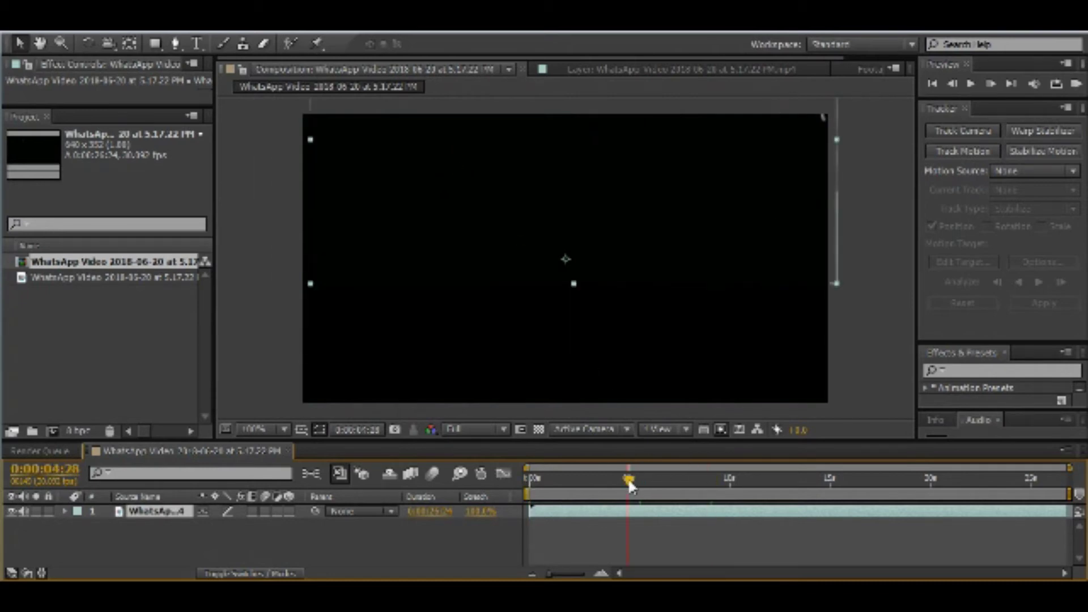
{"action": "left_click", "coordinate": [748, 485]}
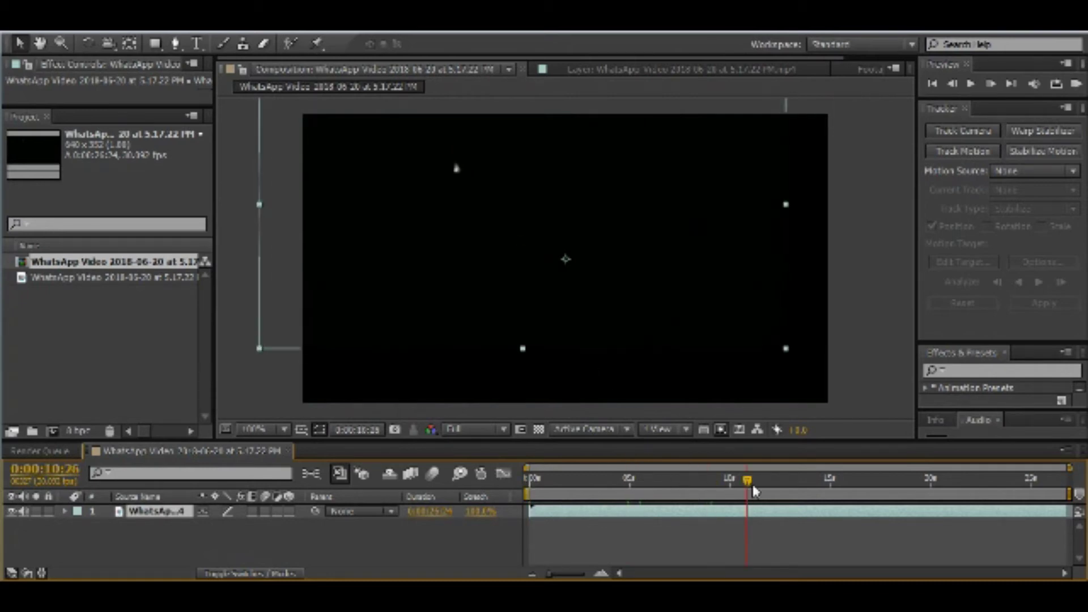
{"action": "left_click", "coordinate": [814, 483]}
{"action": "left_click", "coordinate": [876, 481]}
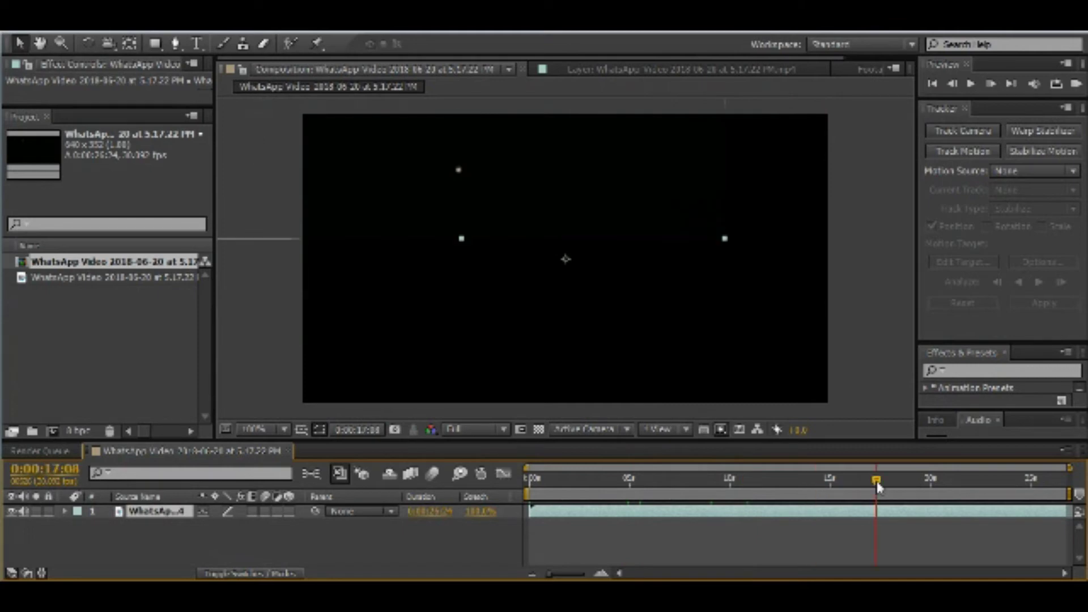
At 0:00:10:10, move the layer down and to the right until the light sits near the frame's centre, and check other frames through 0:00:17:03
{"action": "left_click", "coordinate": [735, 479]}
{"action": "left_click_drag", "start_coordinate": [541, 329], "coordinate": [608, 379]}
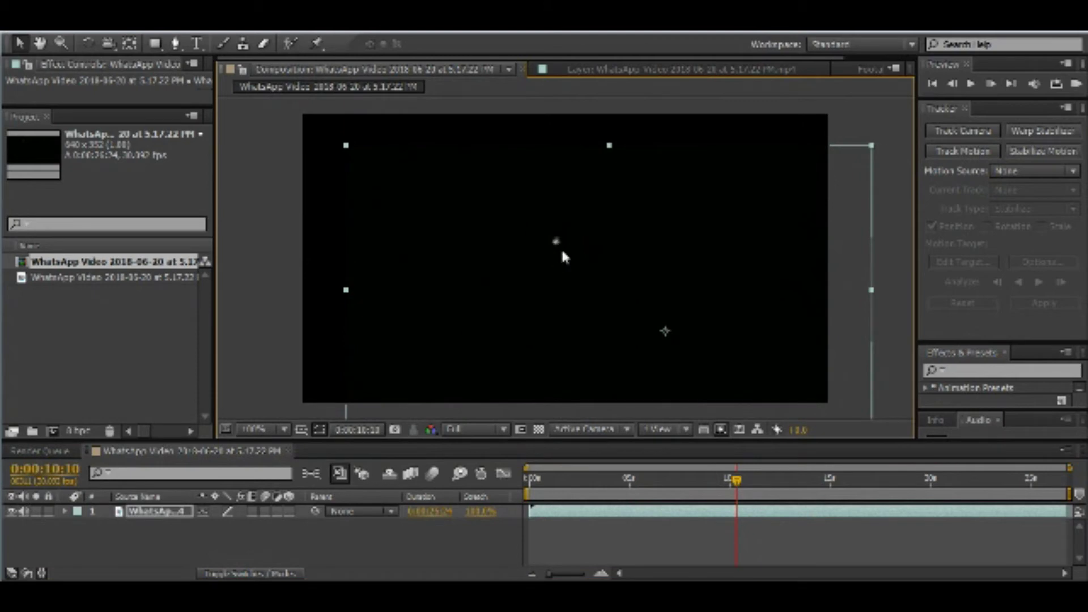
{"action": "left_click", "coordinate": [617, 482]}
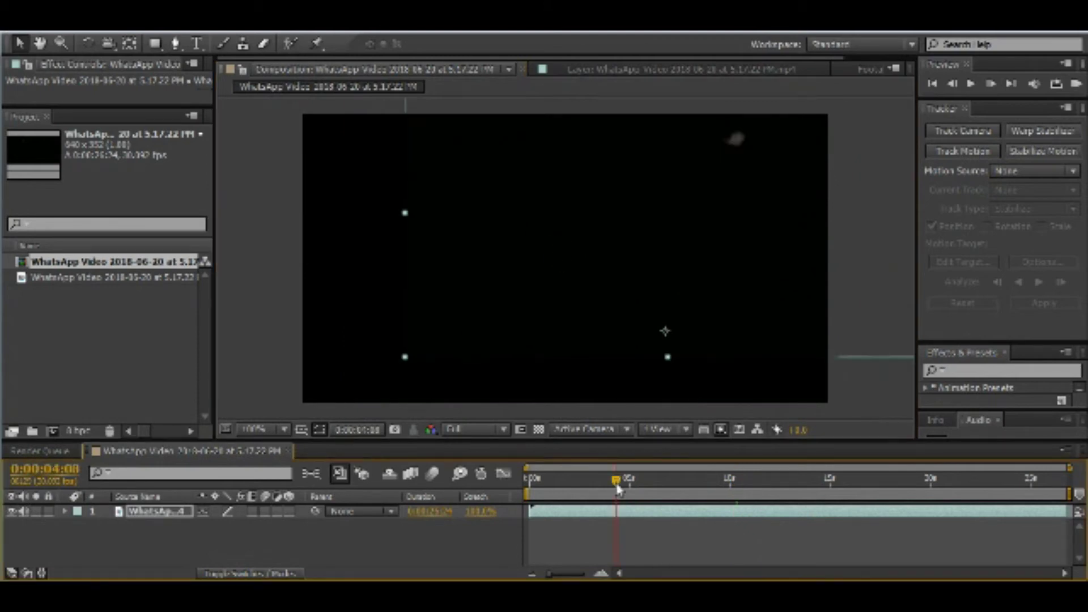
{"action": "left_click", "coordinate": [585, 481]}
{"action": "left_click_drag", "start_coordinate": [572, 479], "coordinate": [872, 486]}
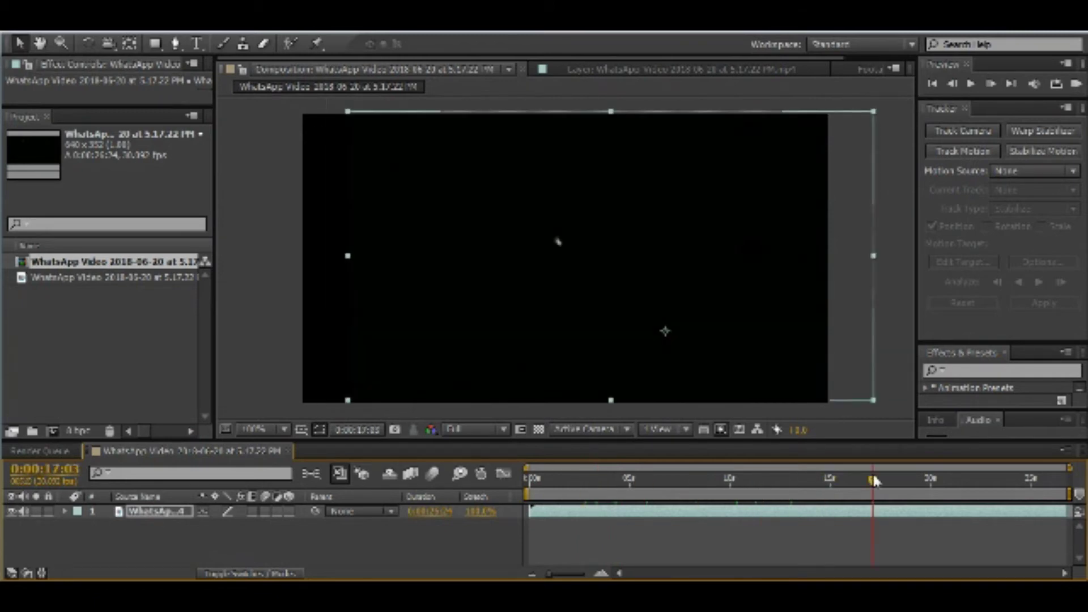
Scrub through the repositioned clip, including 0:00:00:17, 0:00:06:01 and 0:00:00:15, to check the light's steadiness, ending at the first frame
{"action": "left_click", "coordinate": [624, 488]}
{"action": "left_click_drag", "start_coordinate": [623, 490], "coordinate": [543, 481]}
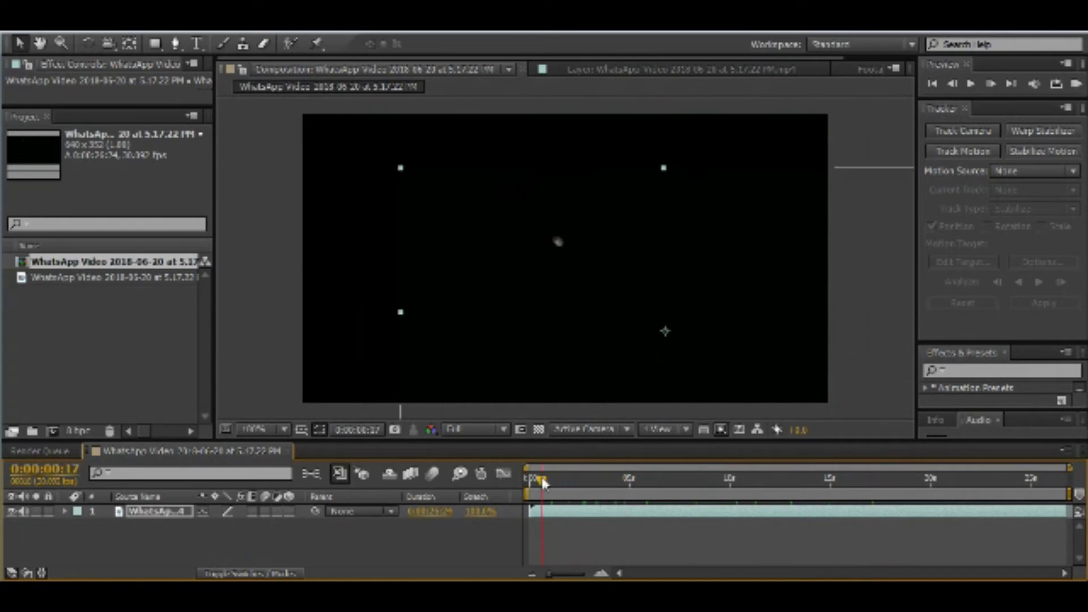
{"action": "left_click_drag", "start_coordinate": [662, 481], "coordinate": [715, 468]}
{"action": "left_click", "coordinate": [713, 482]}
{"action": "left_click", "coordinate": [651, 483]}
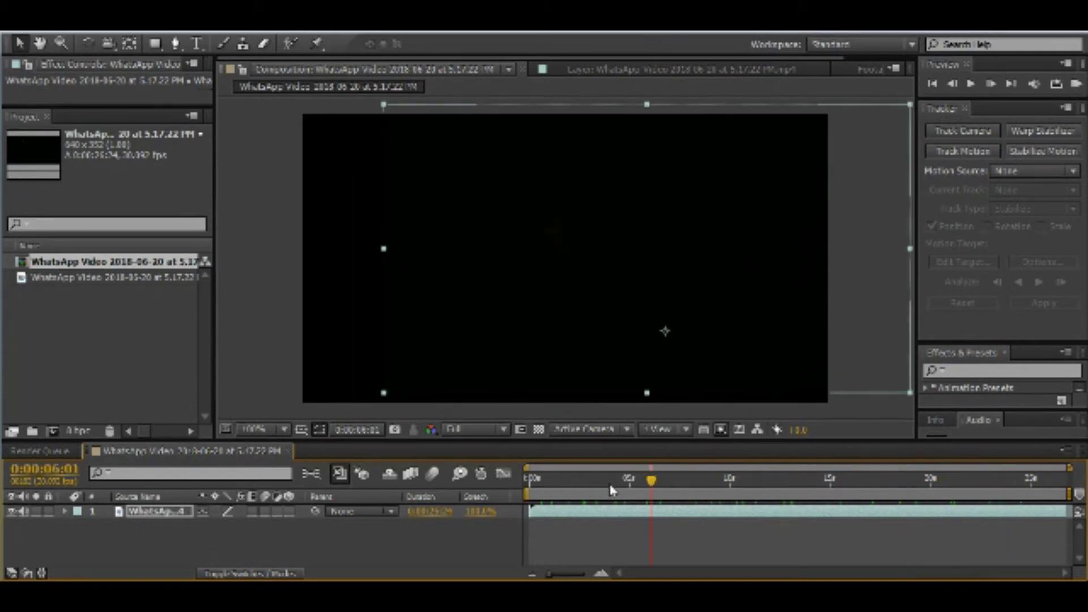
{"action": "left_click", "coordinate": [609, 483]}
{"action": "left_click", "coordinate": [558, 484]}
{"action": "left_click", "coordinate": [539, 481]}
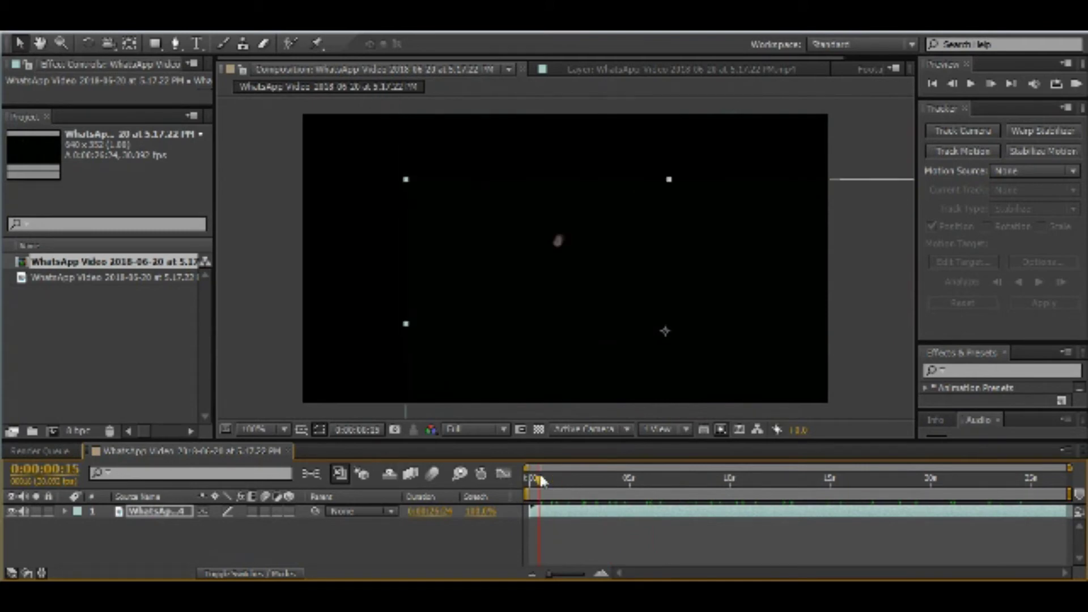
{"action": "left_click", "coordinate": [527, 482]}
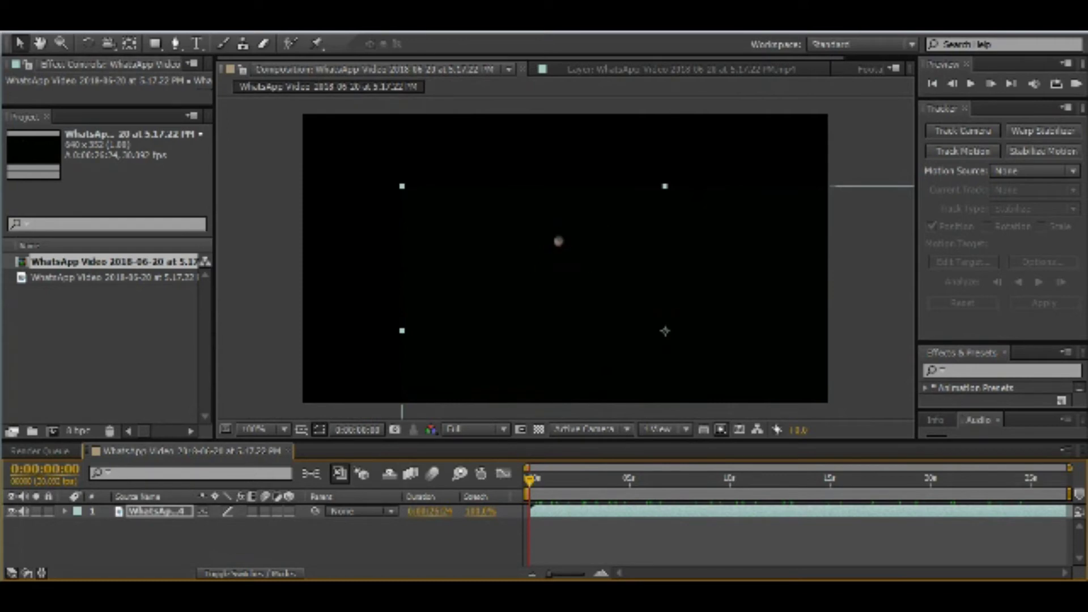
Add the composition to the render queue and set its output module to QuickTime format with audio output enabled
{"action": "left_click", "coordinate": [97, 32]}
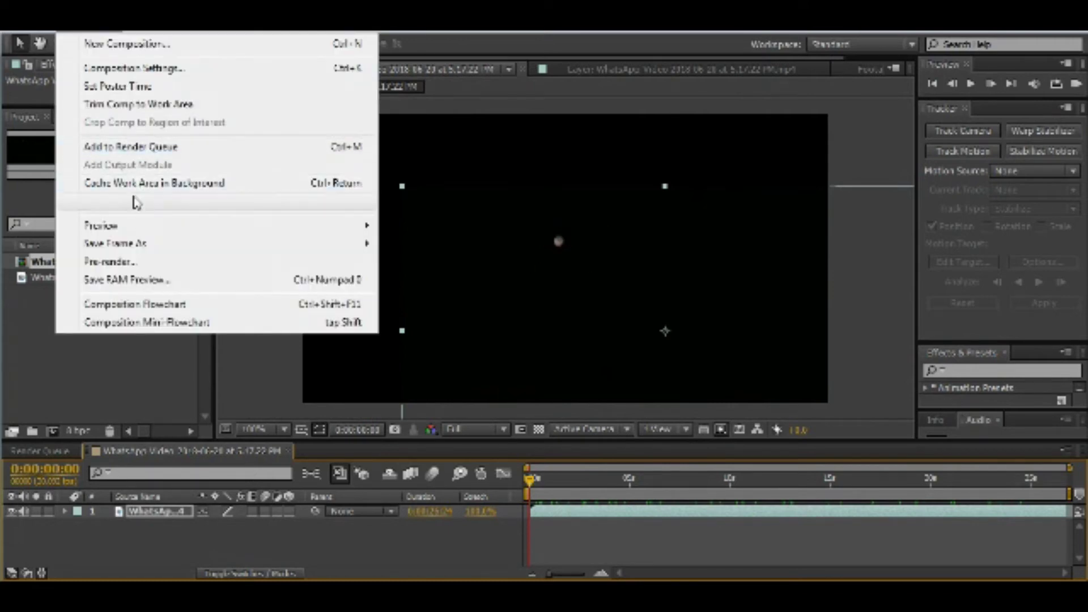
{"action": "left_click", "coordinate": [143, 149]}
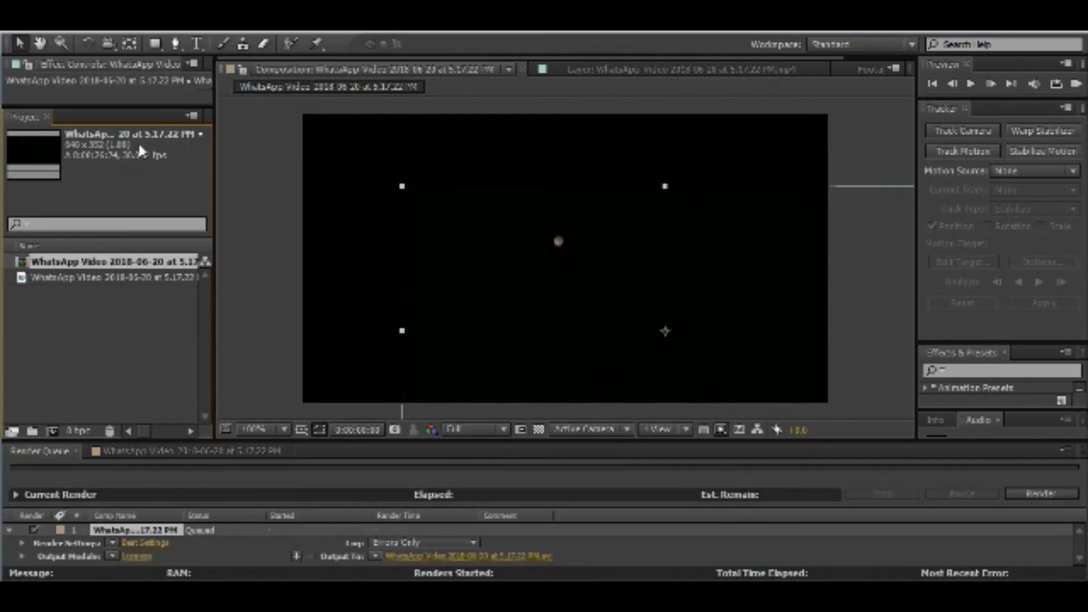
{"action": "left_click", "coordinate": [141, 552]}
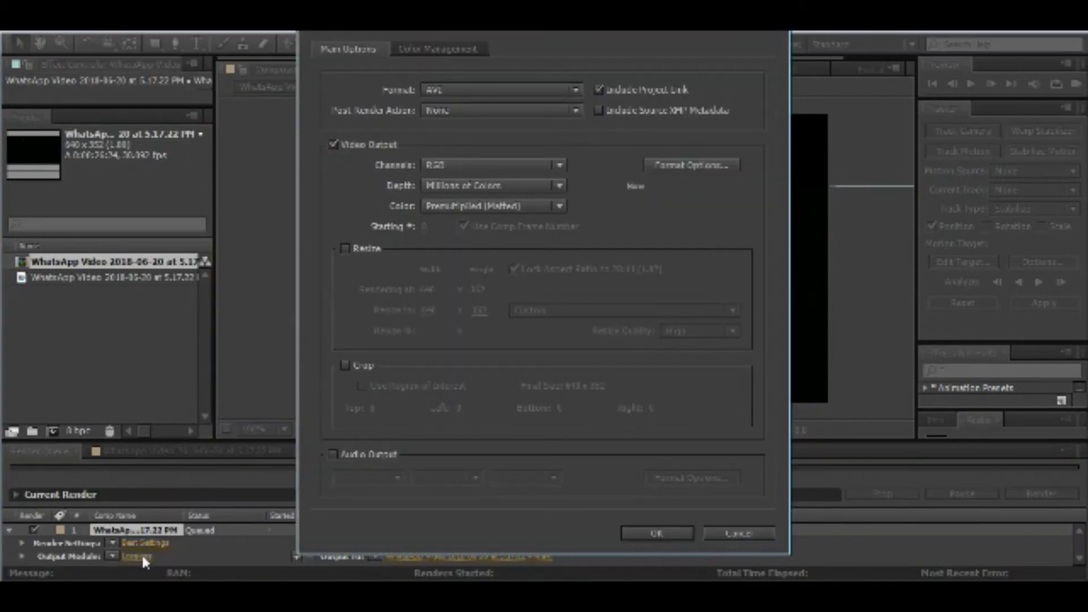
{"action": "left_click", "coordinate": [332, 456]}
{"action": "left_click", "coordinate": [687, 165]}
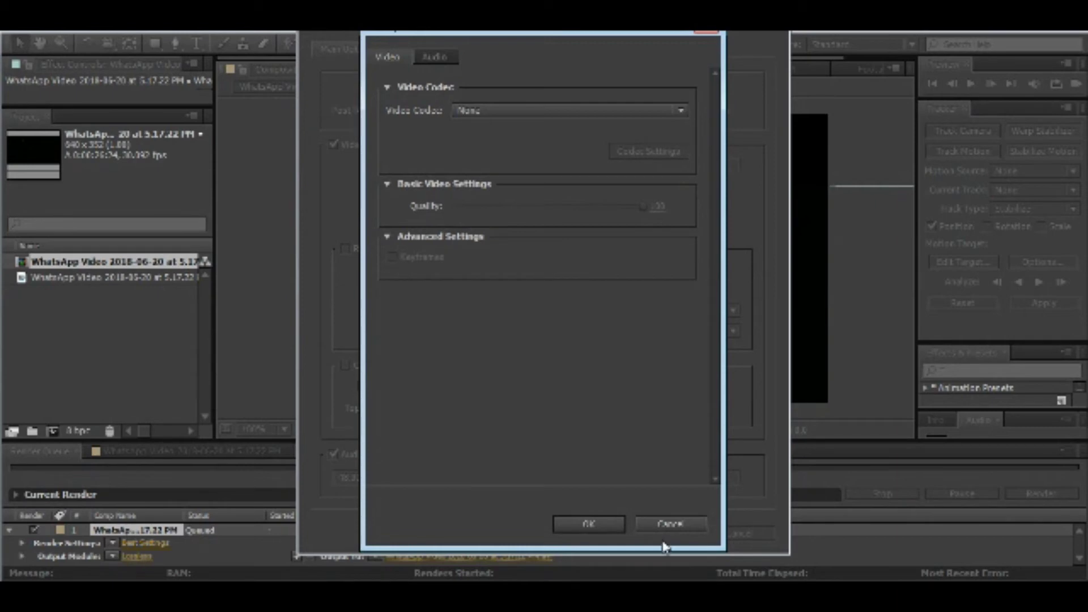
{"action": "left_click", "coordinate": [668, 524]}
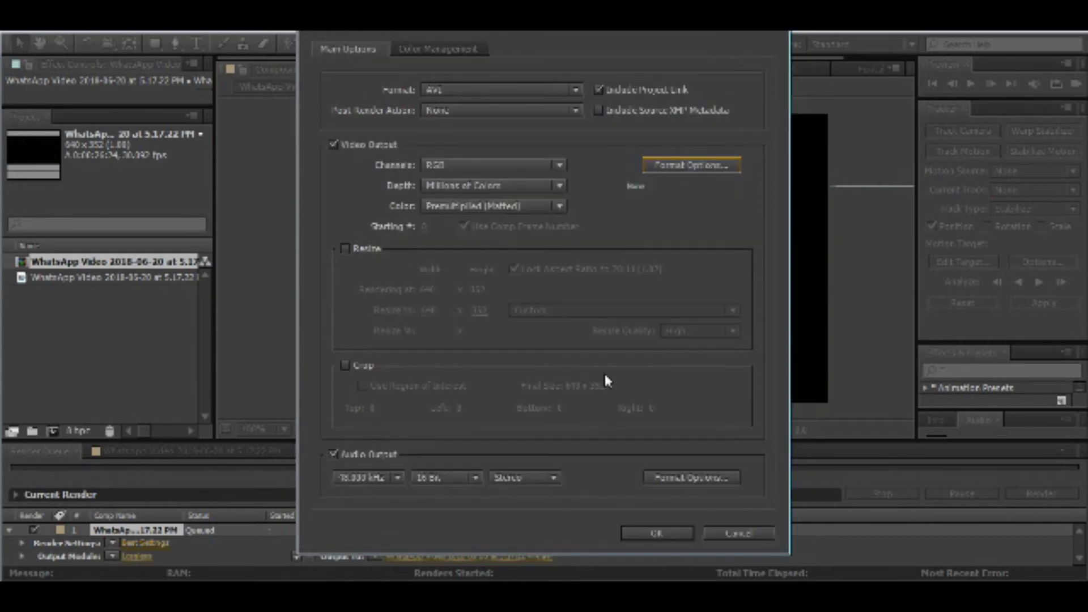
{"action": "left_click", "coordinate": [575, 91]}
{"action": "left_click", "coordinate": [518, 362]}
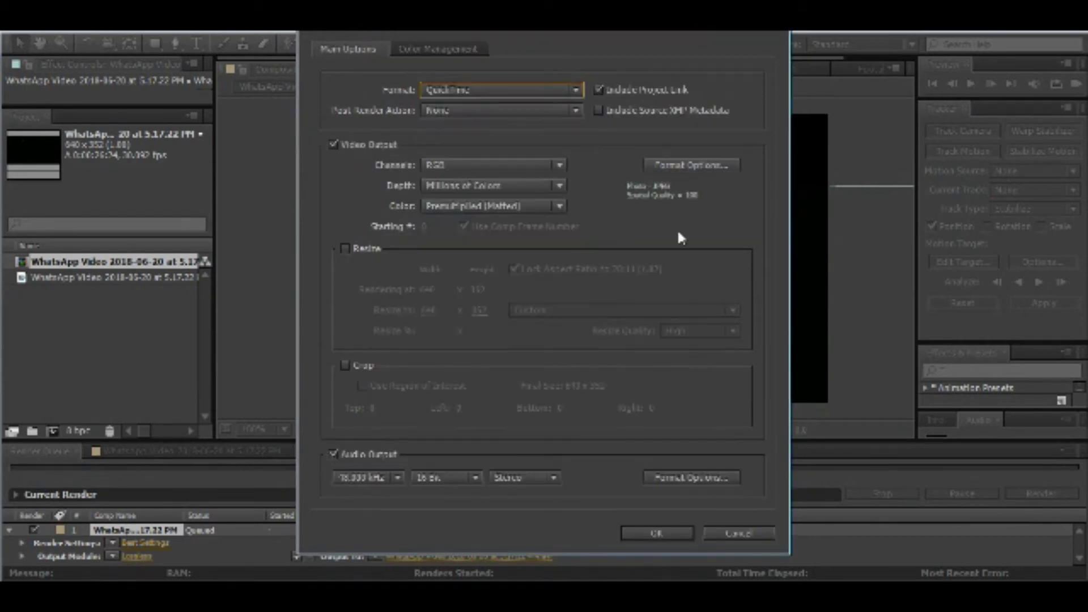
{"action": "left_click", "coordinate": [683, 528]}
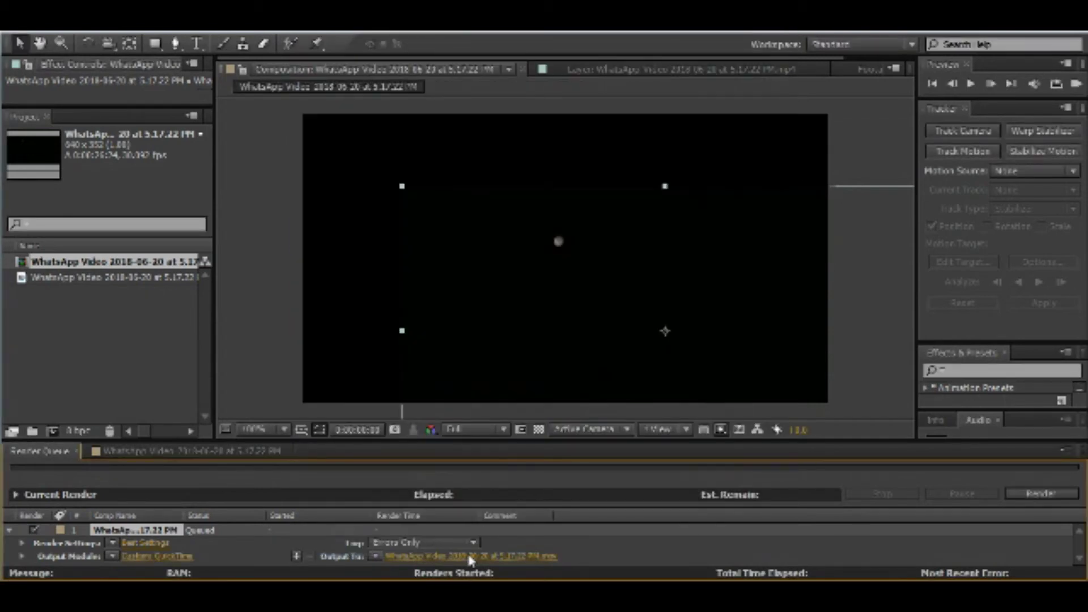
Name the output movie Caro.mov in the LiveAnalysis folder and start the render
{"action": "left_click", "coordinate": [470, 557]}
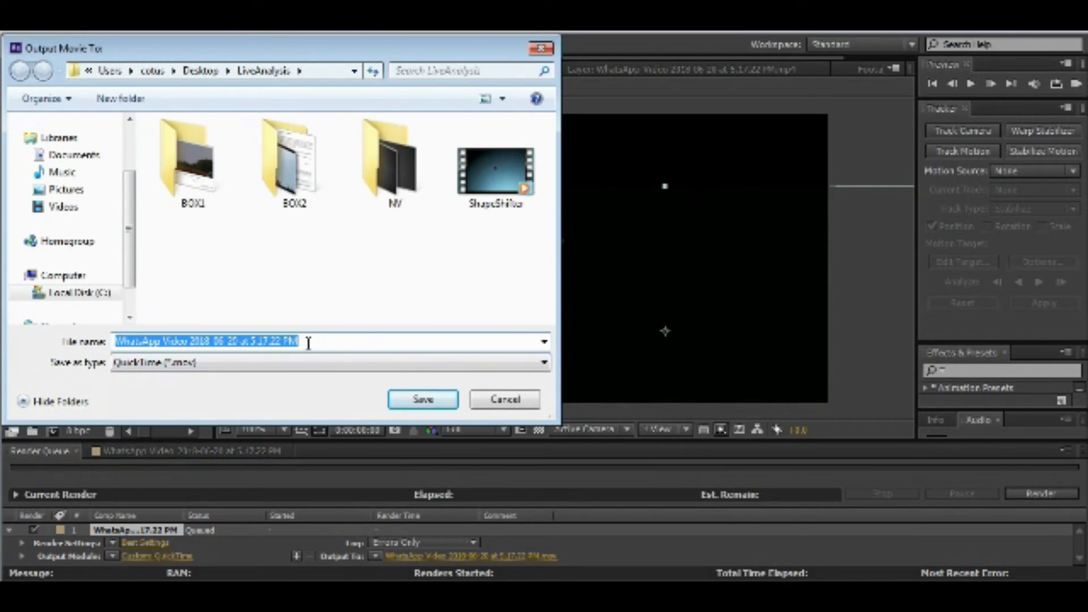
{"action": "key", "text": "BackSpace"}
{"action": "type", "text": "Ca"}
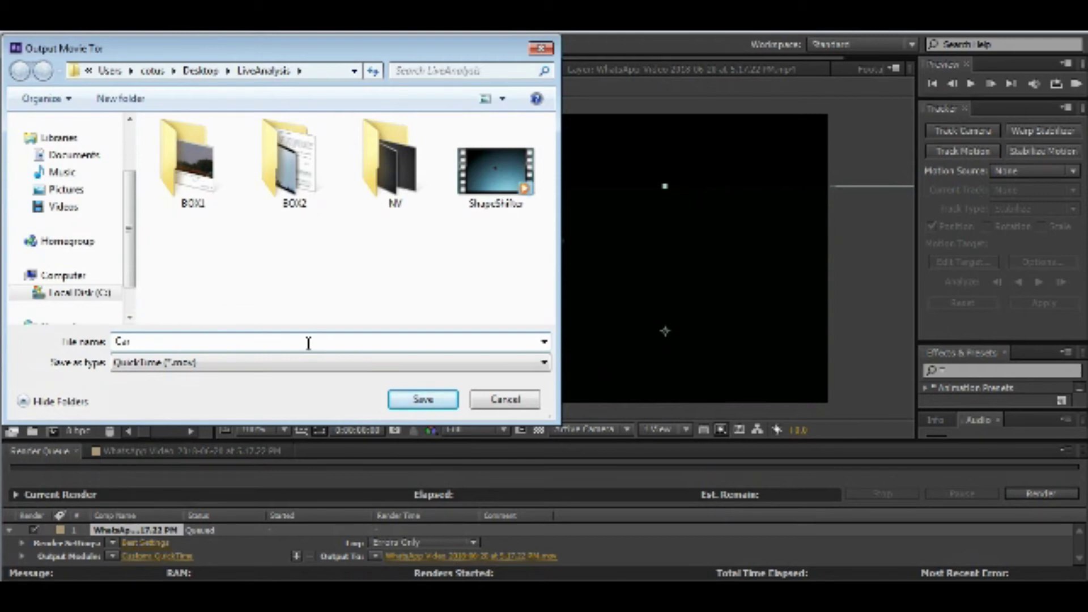
{"action": "type", "text": "r"}
{"action": "left_click", "coordinate": [443, 405]}
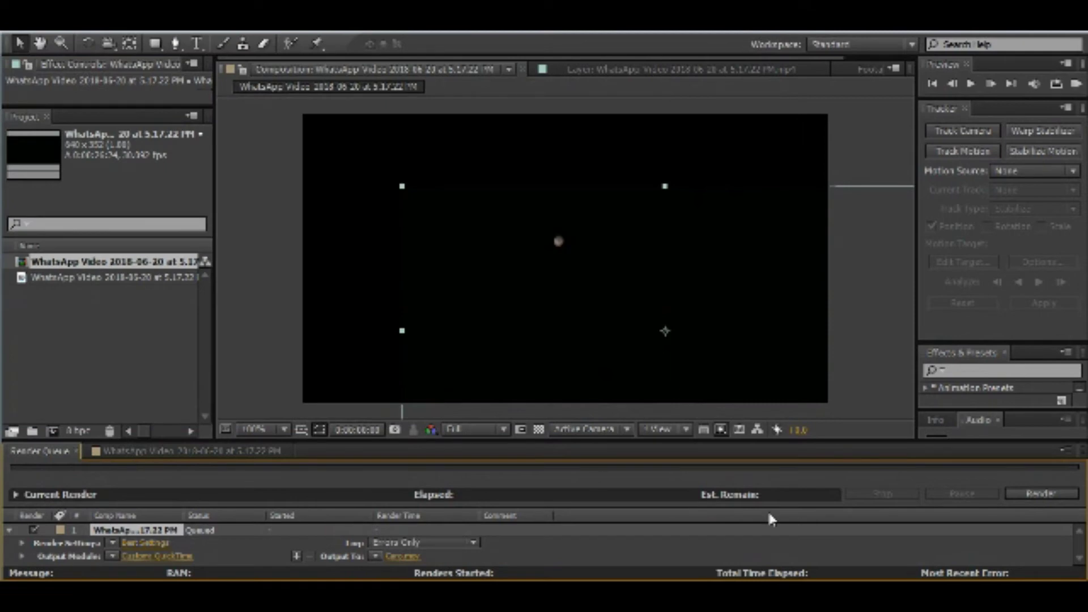
{"action": "left_click", "coordinate": [1014, 500]}
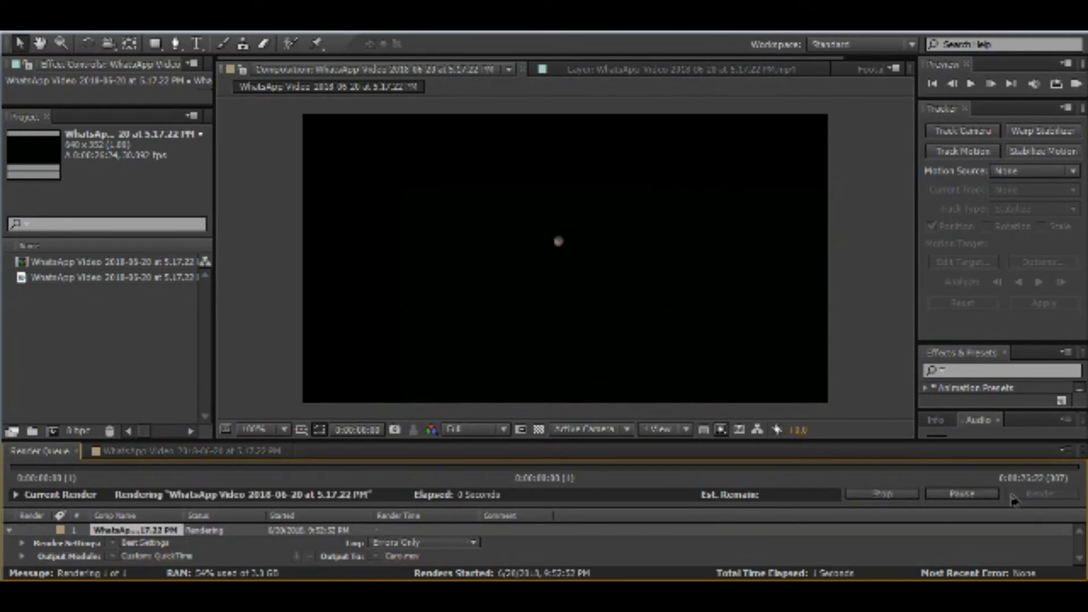
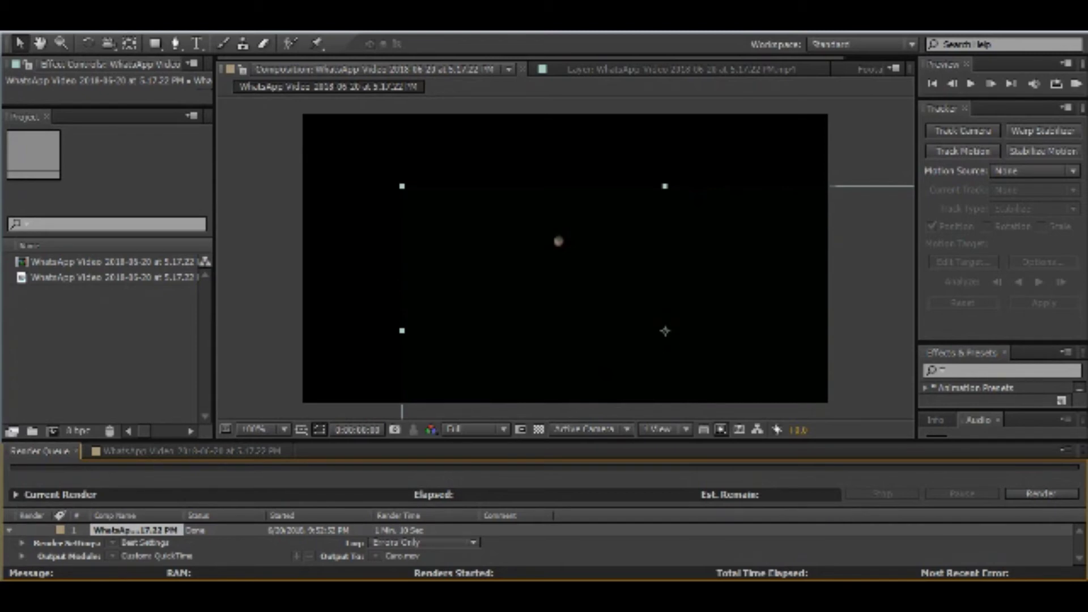
Open the rendered Caro video from its folder in the media player, watch it through to check the stabilized light, and close it
{"action": "left_click", "coordinate": [272, 595]}
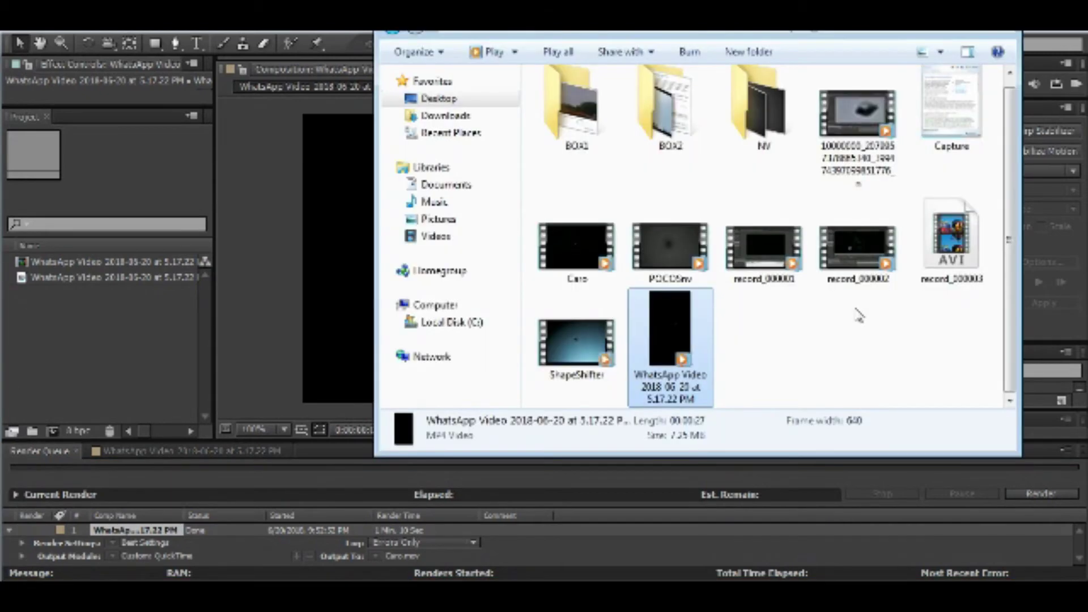
{"action": "left_click", "coordinate": [593, 233]}
{"action": "key", "text": "alt+Tab"}
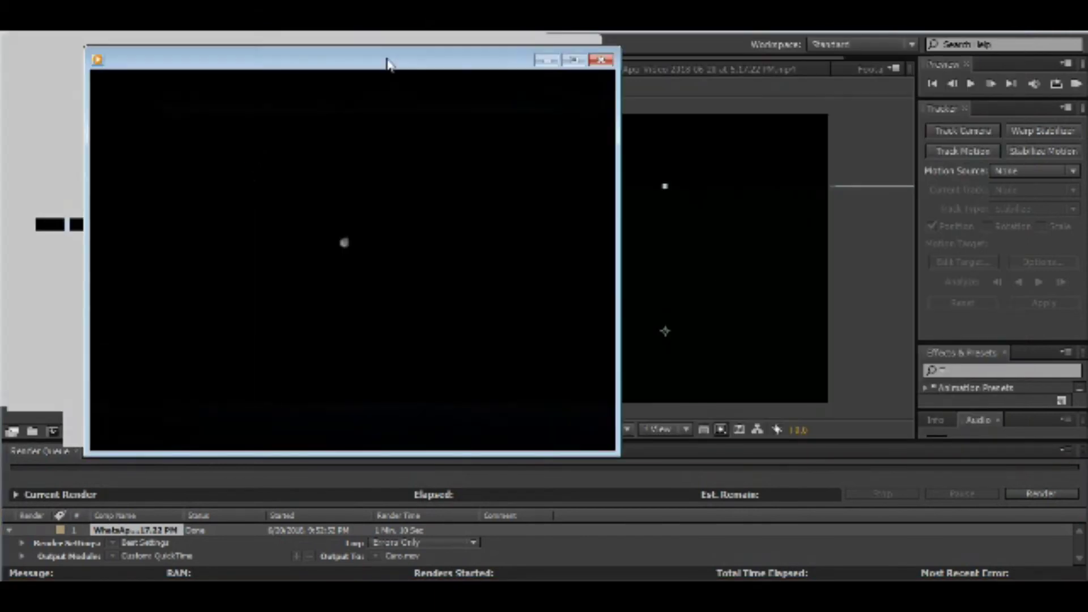
{"action": "left_click_drag", "start_coordinate": [389, 61], "coordinate": [602, 140]}
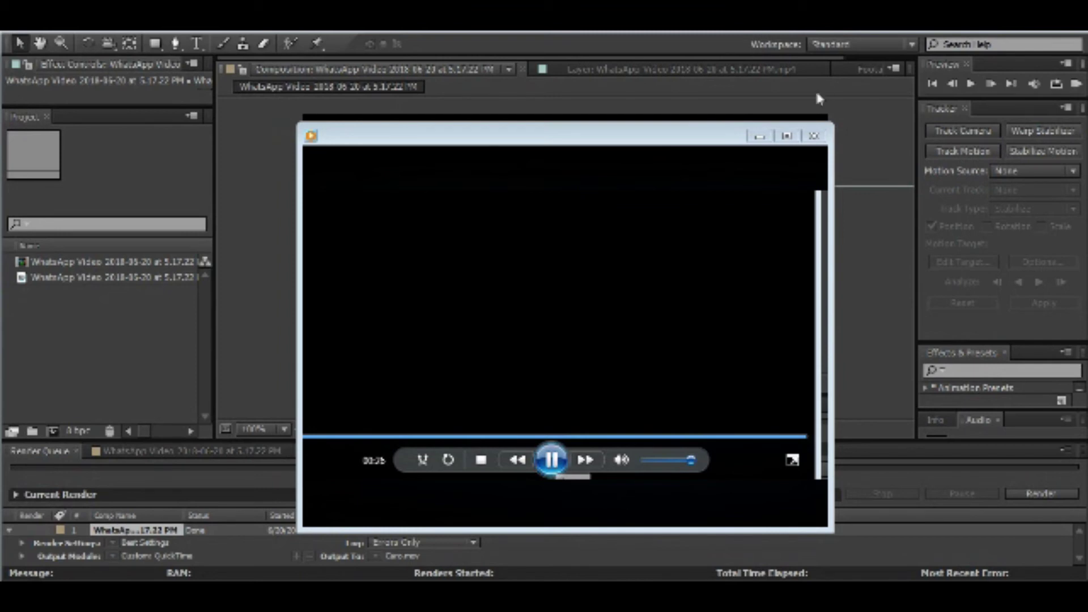
{"action": "left_click", "coordinate": [813, 136]}
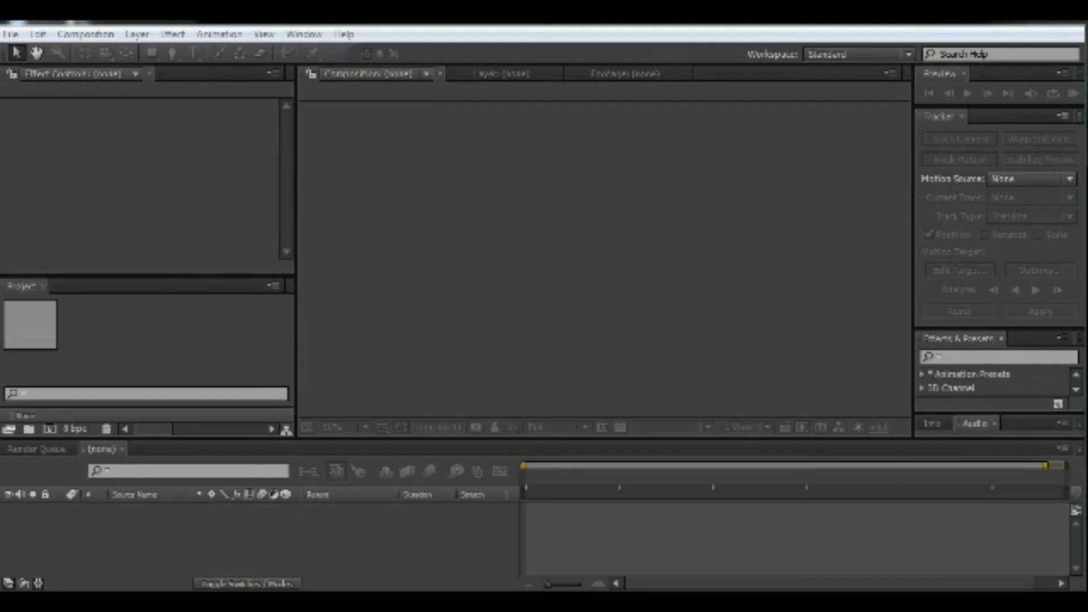
Import CaroSTBZ.mov into the empty project and create a composition from it
{"action": "left_click", "coordinate": [79, 23]}
{"action": "left_click_drag", "start_coordinate": [558, 225], "coordinate": [99, 368]}
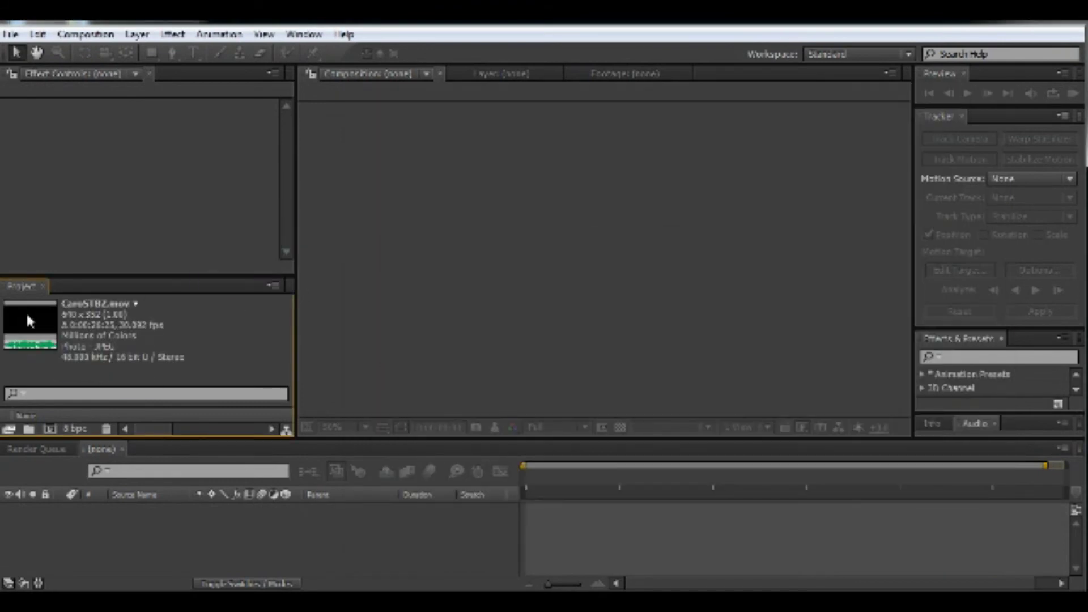
{"action": "left_click_drag", "start_coordinate": [26, 311], "coordinate": [50, 428]}
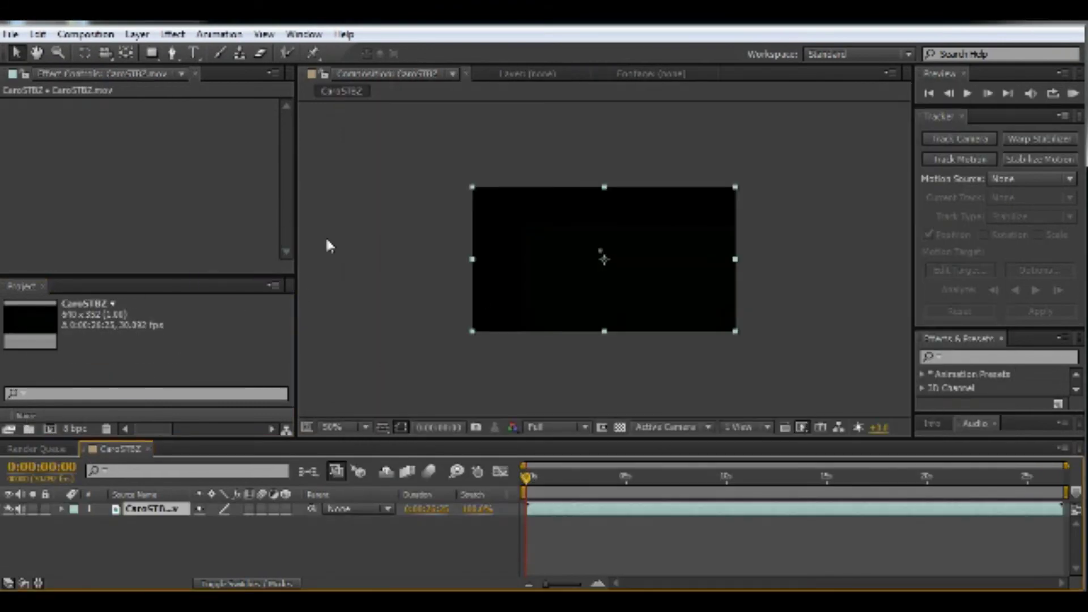
{"action": "scroll", "coordinate": [578, 284], "scroll_direction": "up", "scroll_amount": 1}
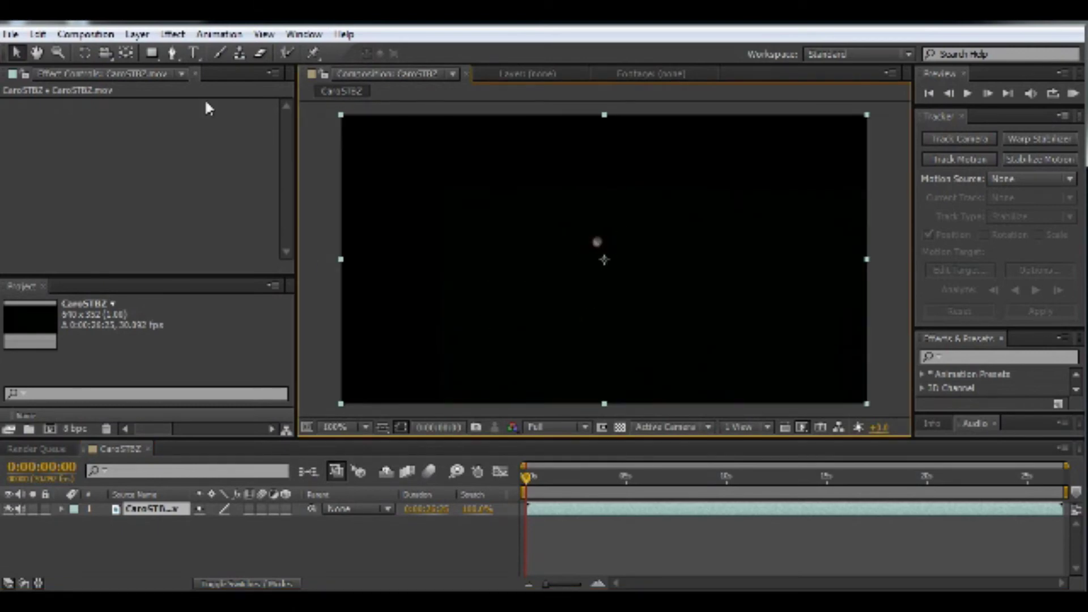
Apply the Magnify effect to the CaroSTBZ layer and move its centre onto the light at about 312, 161
{"action": "left_click", "coordinate": [221, 35]}
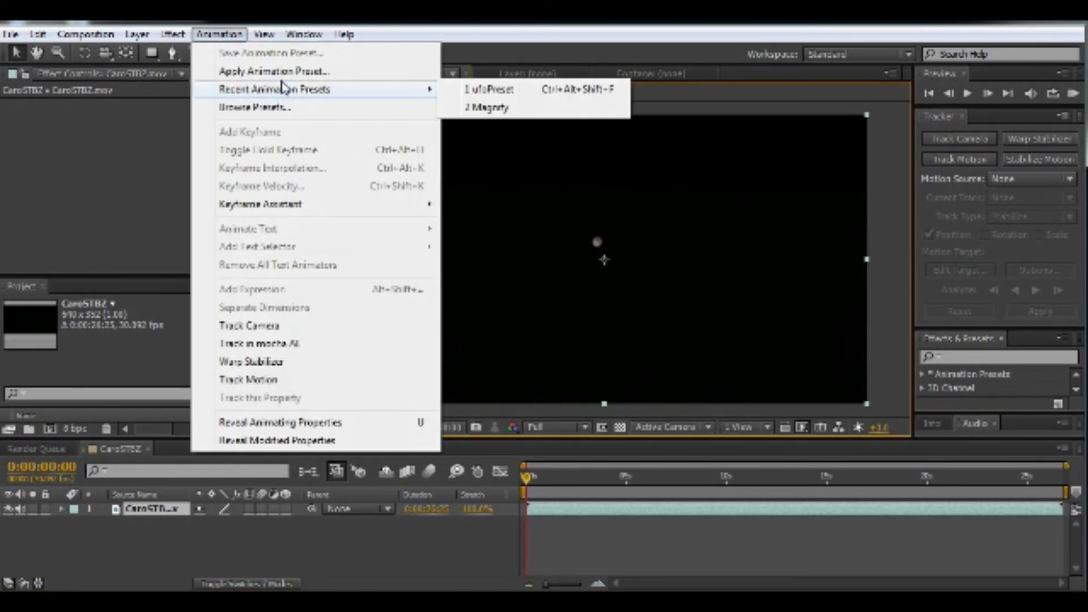
{"action": "mouse_move", "coordinate": [173, 35]}
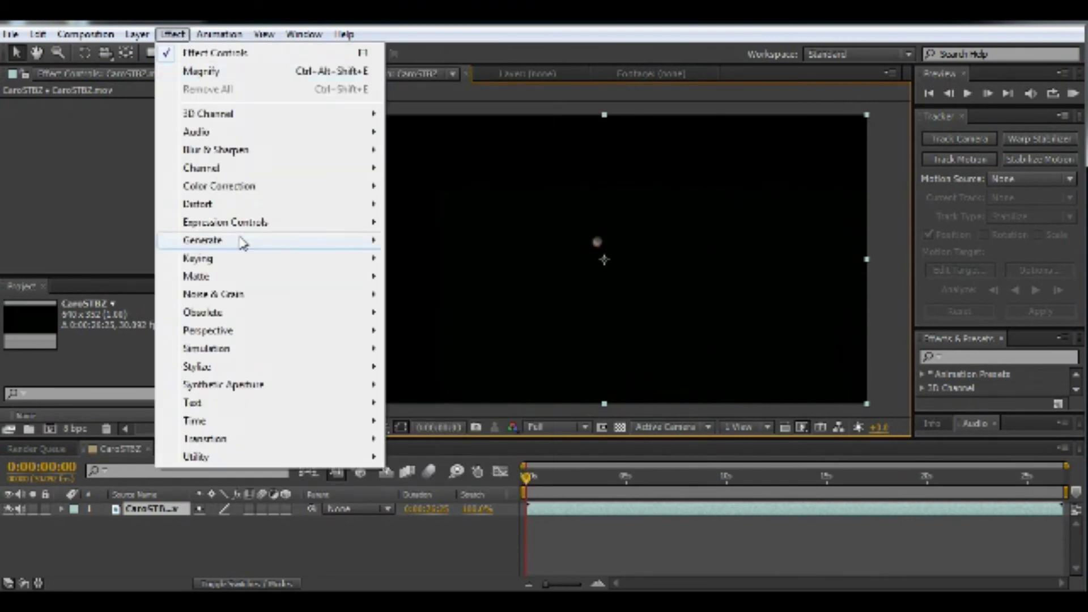
{"action": "mouse_move", "coordinate": [233, 205]}
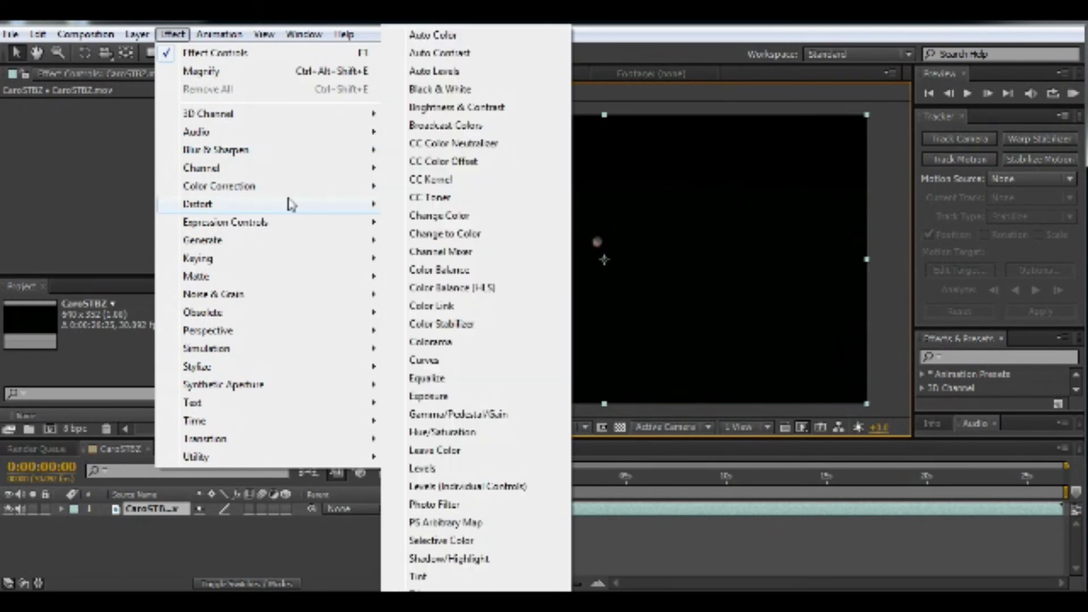
{"action": "mouse_move", "coordinate": [291, 204]}
{"action": "left_click", "coordinate": [423, 336]}
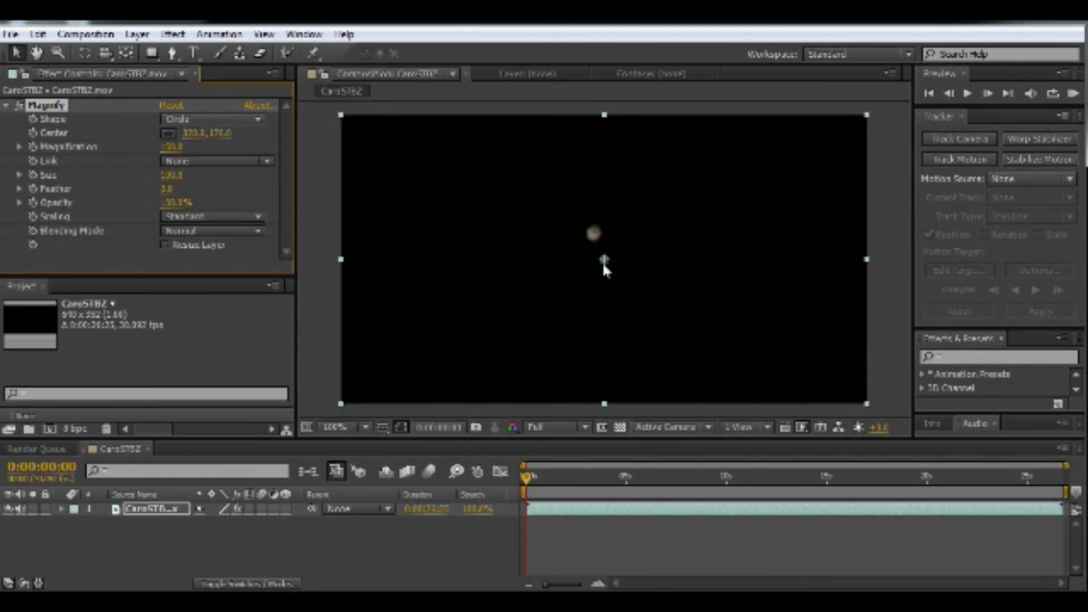
{"action": "left_click_drag", "start_coordinate": [604, 262], "coordinate": [596, 241]}
{"action": "left_click", "coordinate": [323, 230]}
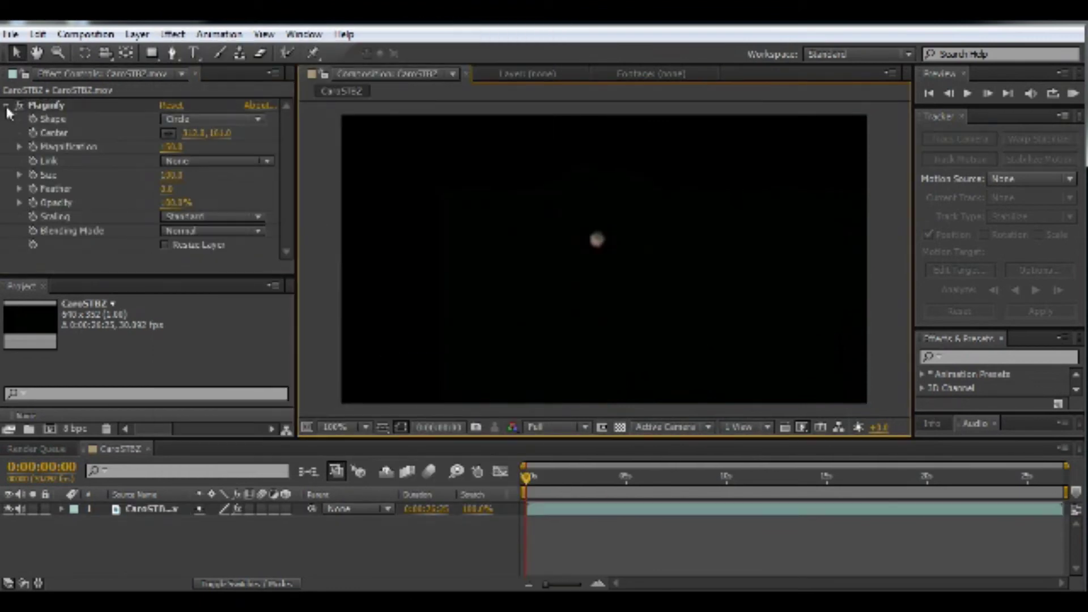
Set the Magnify size to about 381 and magnification to about 540, with the centre at 312, 155 on the light
{"action": "left_click", "coordinate": [19, 175]}
{"action": "left_click", "coordinate": [124, 197]}
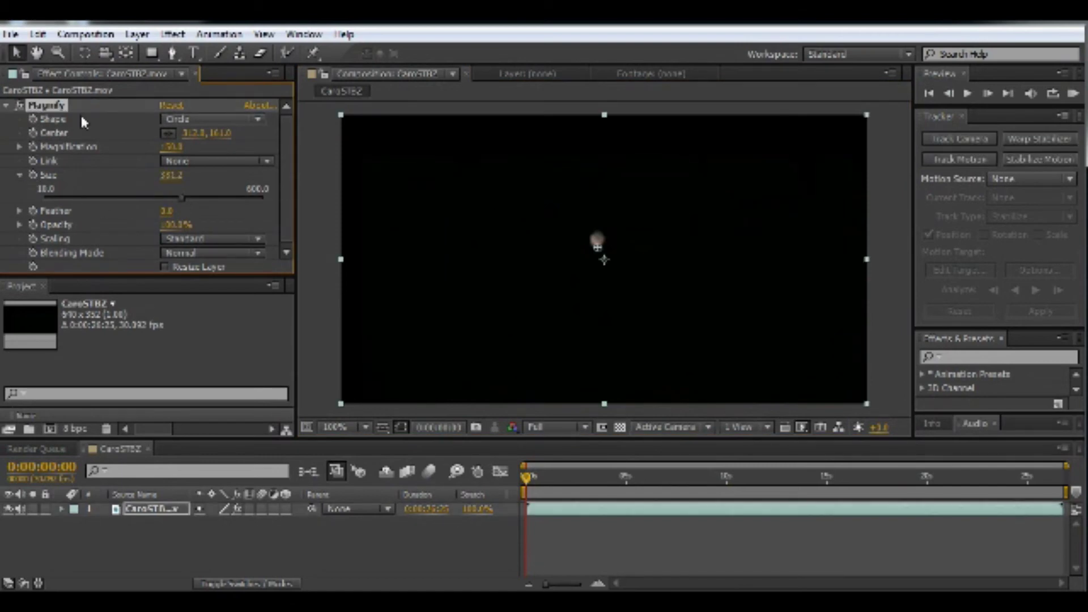
{"action": "left_click", "coordinate": [20, 147]}
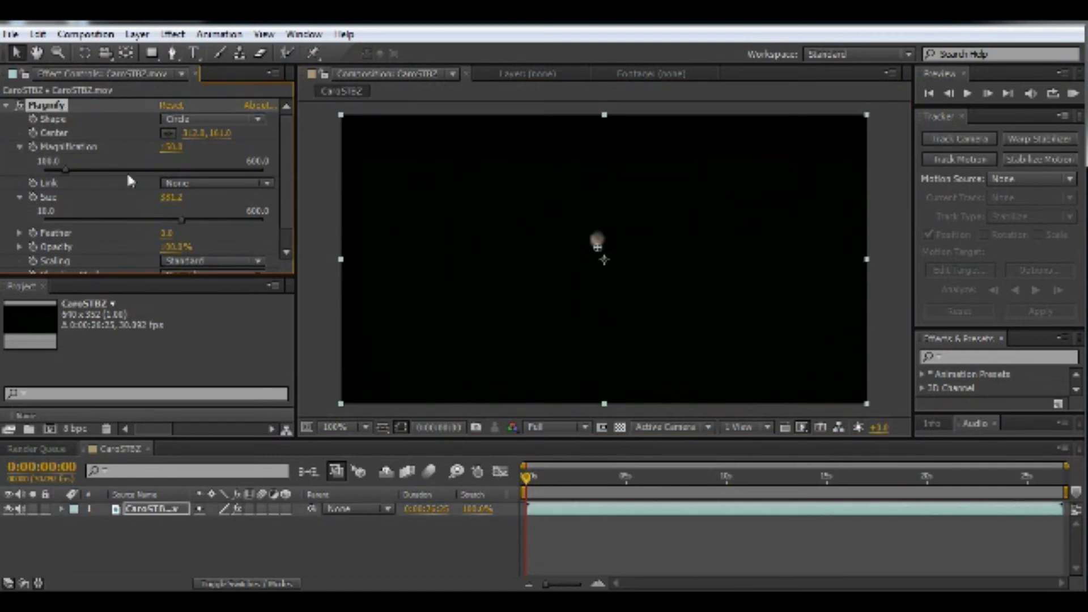
{"action": "left_click_drag", "start_coordinate": [124, 170], "coordinate": [165, 170]}
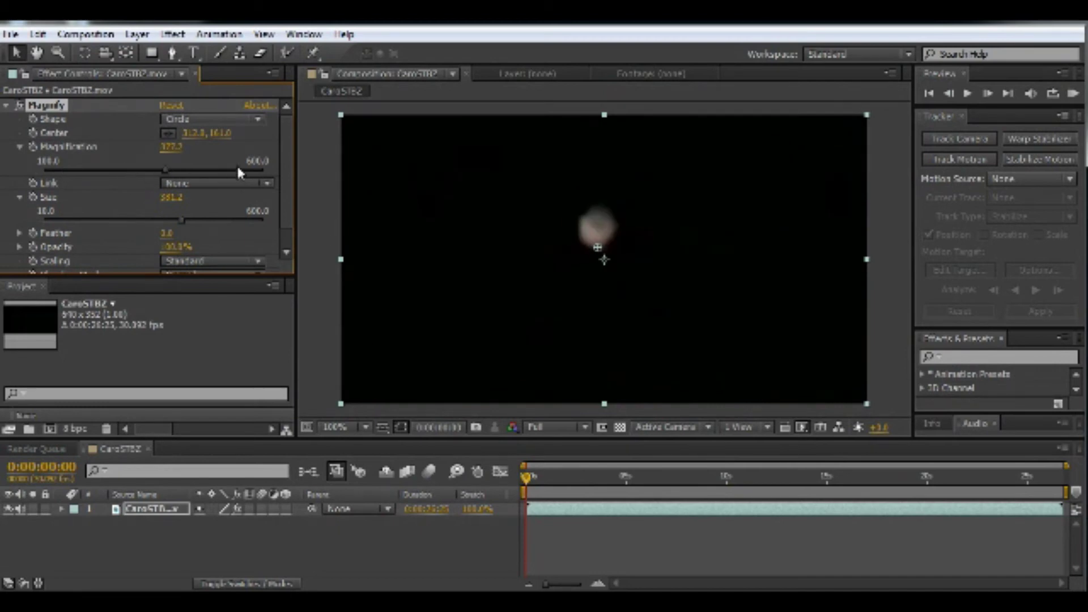
{"action": "left_click_drag", "start_coordinate": [237, 169], "coordinate": [238, 169]}
{"action": "left_click_drag", "start_coordinate": [598, 247], "coordinate": [598, 242]}
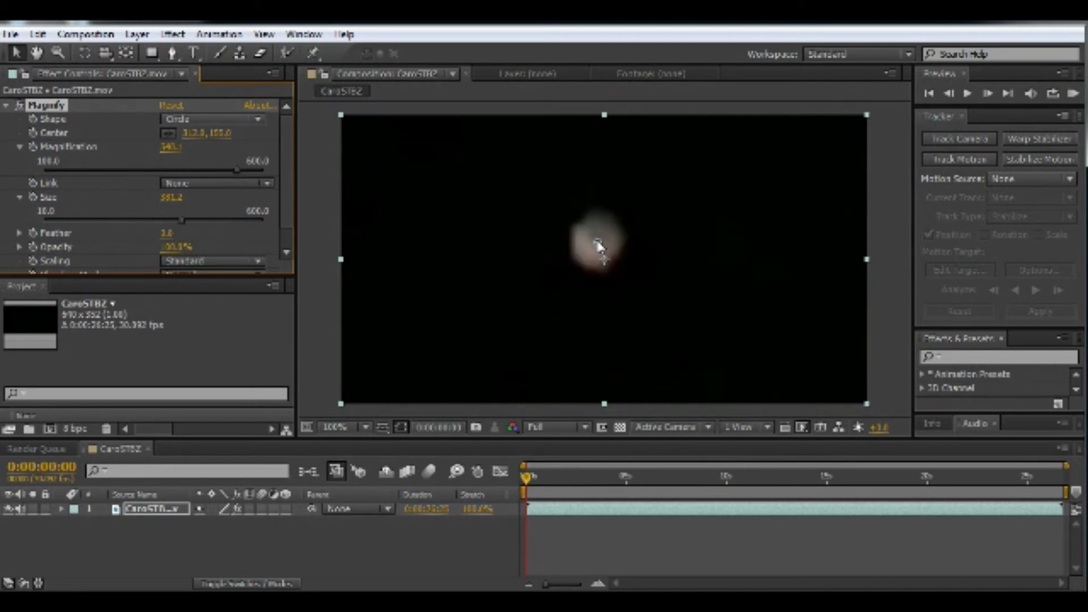
{"action": "left_click", "coordinate": [334, 336]}
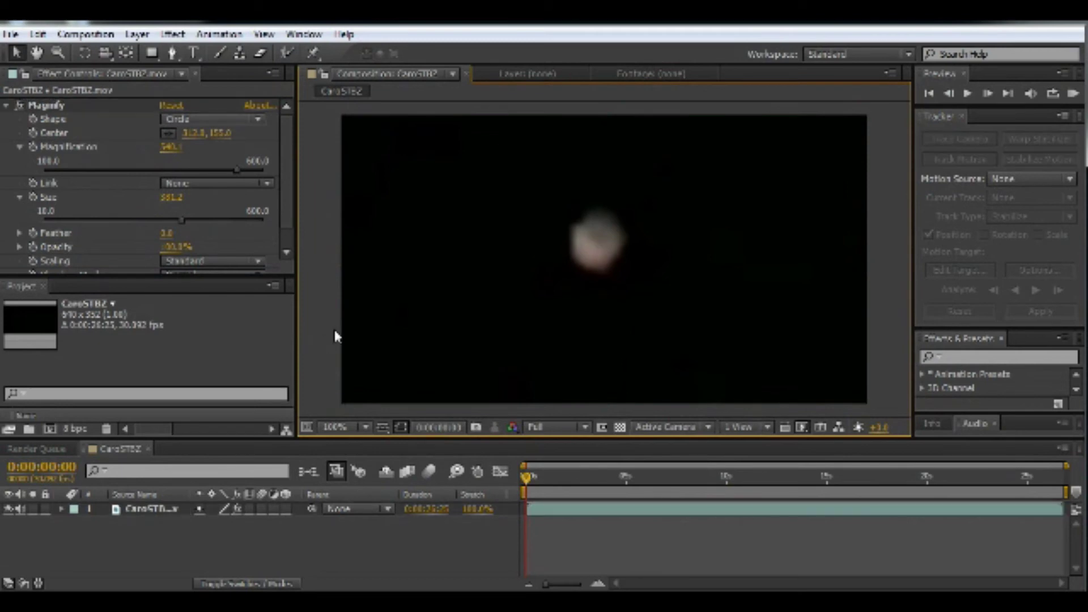
Preview the magnified clip up to 0:00:11:00 and raise the Magnify effect's magnification beyond 600
{"action": "left_click", "coordinate": [967, 93]}
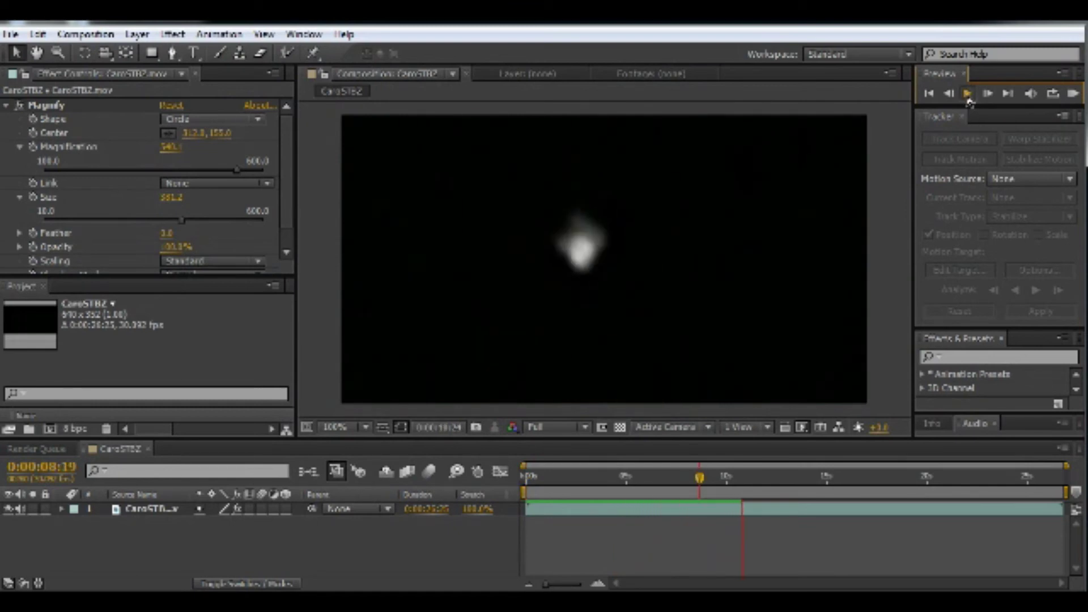
{"action": "left_click", "coordinate": [967, 95]}
{"action": "left_click_drag", "start_coordinate": [169, 145], "coordinate": [206, 151]}
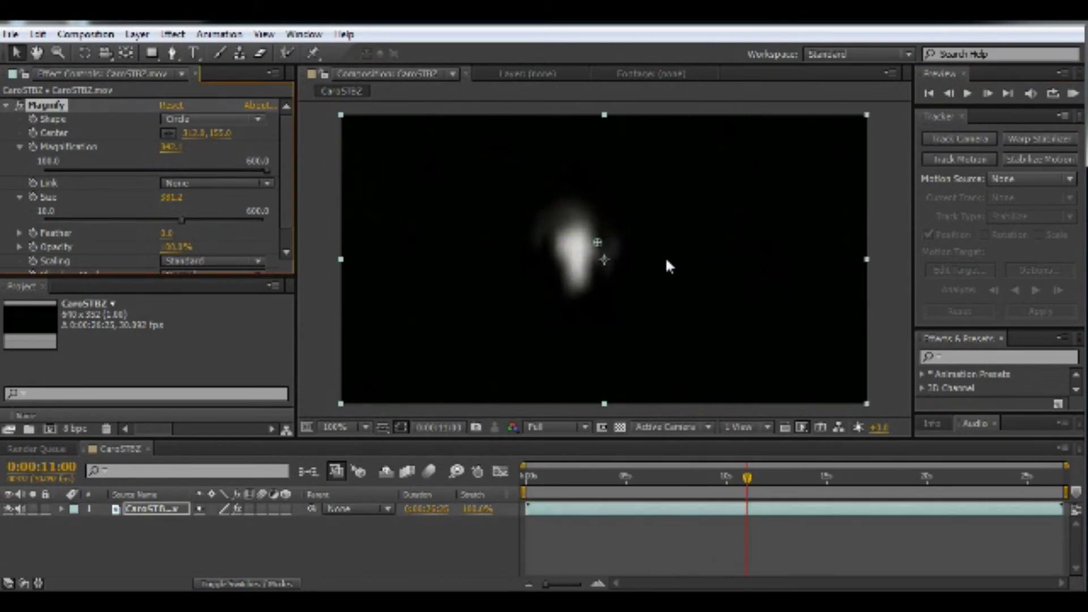
Preview the rest of the clip, return to the first frame and raise the Magnify size to about 426
{"action": "left_click", "coordinate": [967, 94]}
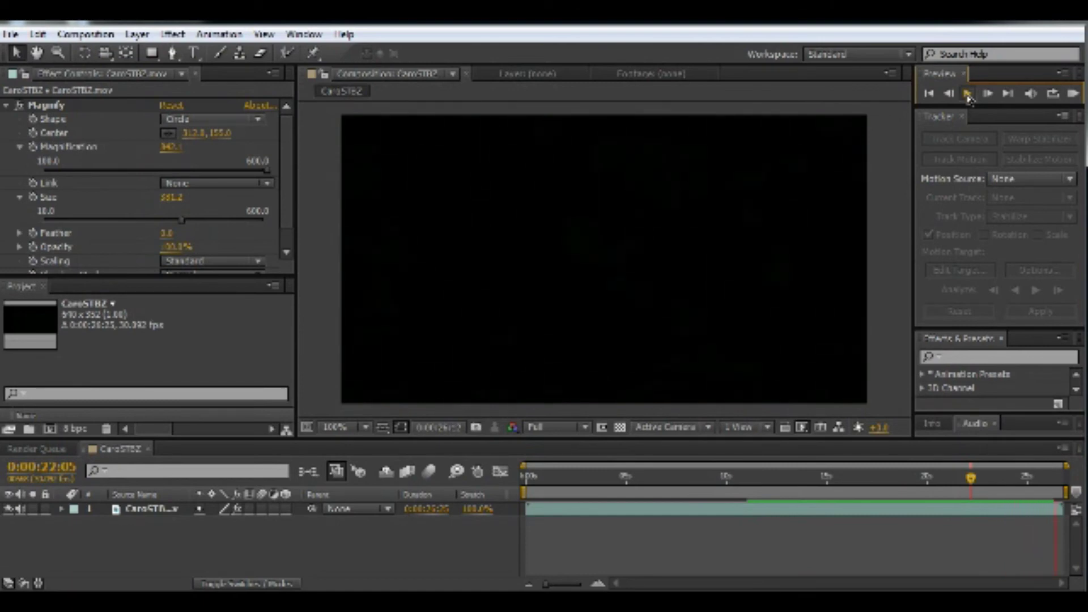
{"action": "left_click", "coordinate": [967, 94]}
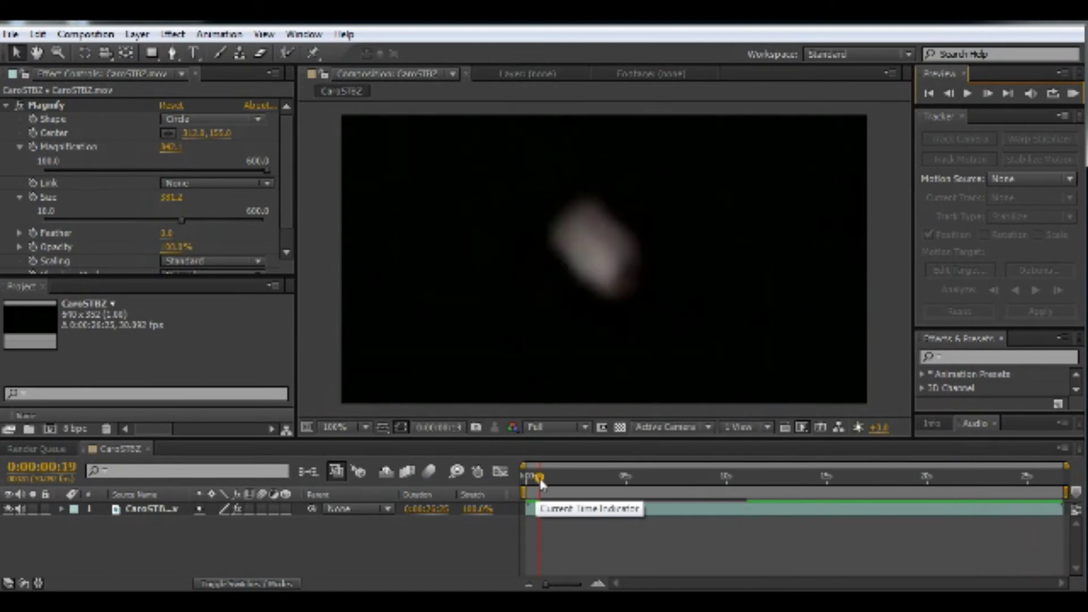
{"action": "left_click", "coordinate": [522, 479]}
{"action": "mouse_move", "coordinate": [181, 220]}
{"action": "left_mouse_down"}
{"action": "mouse_move", "coordinate": [230, 219]}
{"action": "mouse_move", "coordinate": [199, 220]}
{"action": "left_mouse_up"}
{"action": "left_click", "coordinate": [383, 230]}
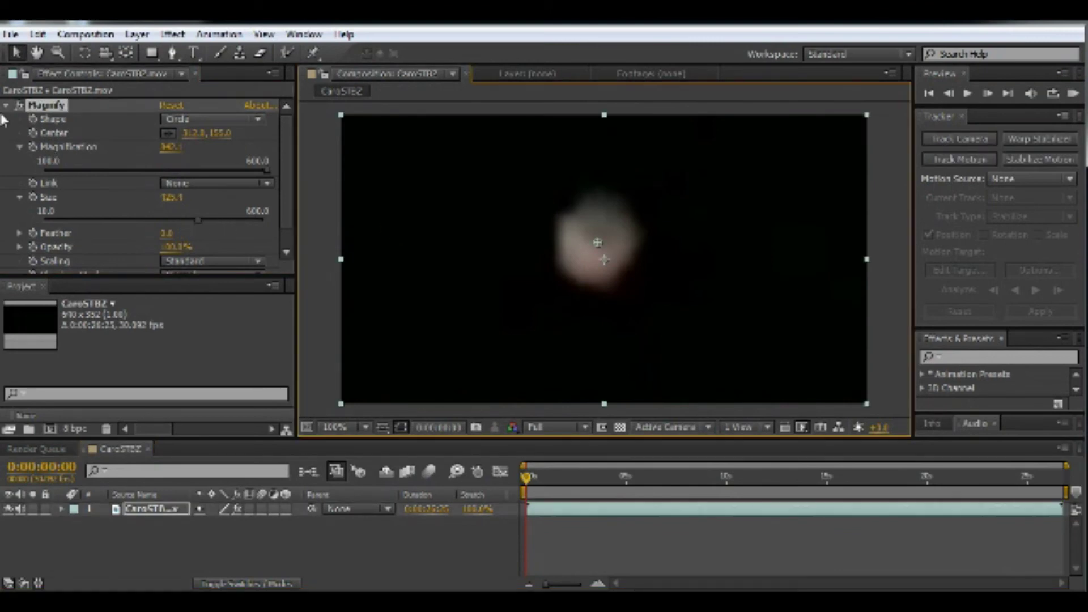
{"action": "left_click", "coordinate": [14, 118]}
{"action": "left_click", "coordinate": [6, 106]}
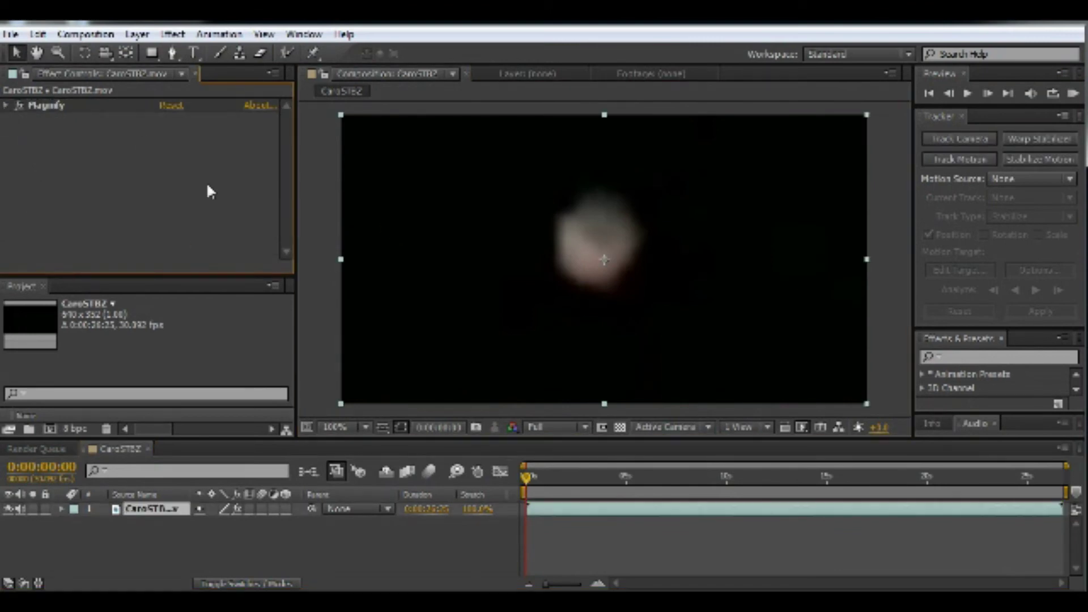
Apply the recent ufoPreset animation preset to the layer and collapse its effects' settings
{"action": "left_click", "coordinate": [172, 34]}
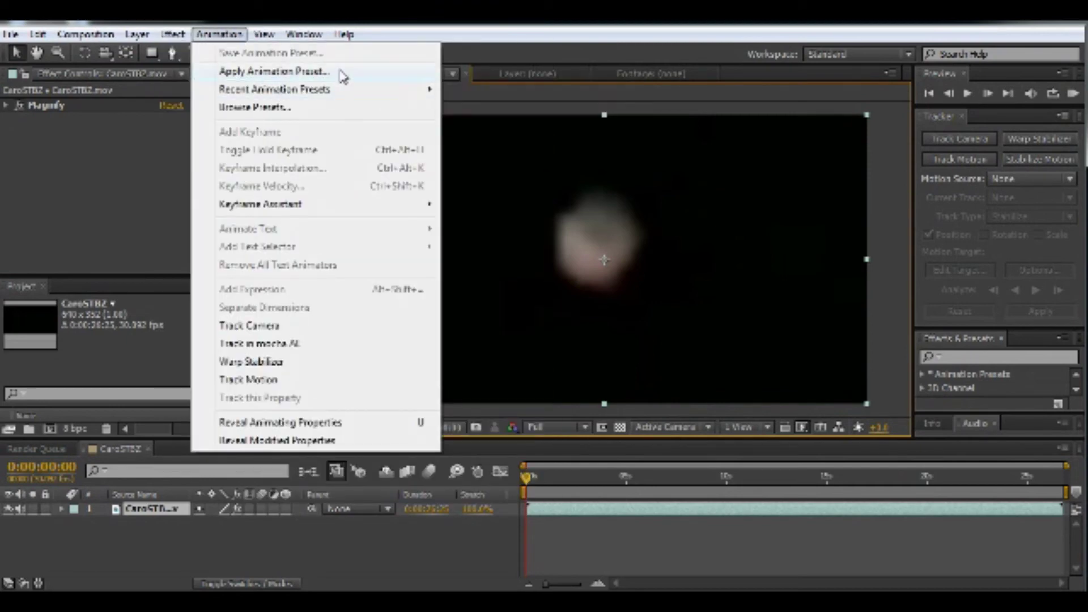
{"action": "mouse_move", "coordinate": [351, 91]}
{"action": "left_click", "coordinate": [503, 93]}
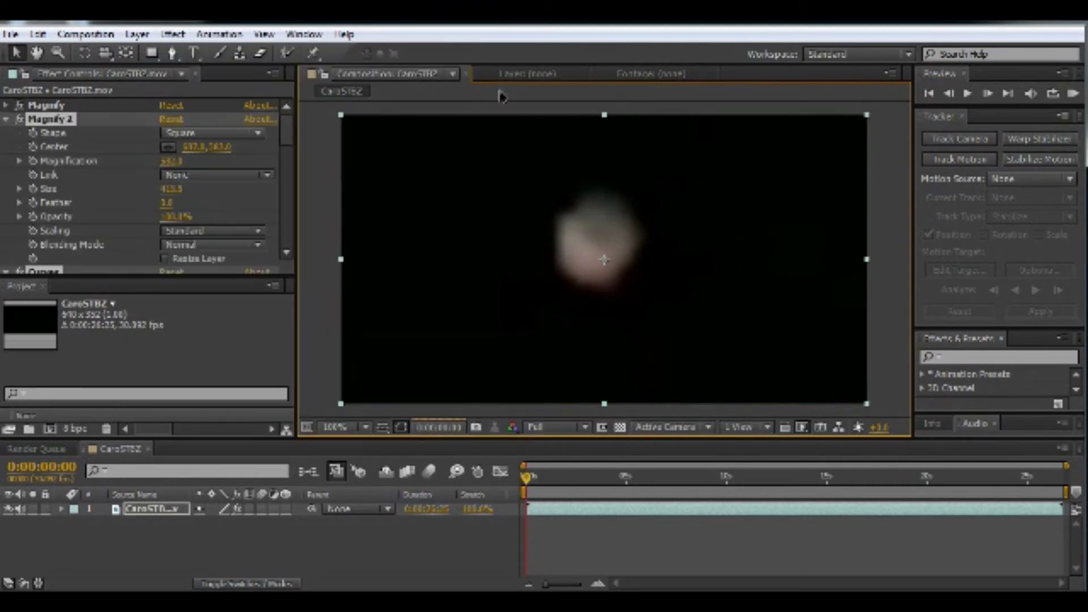
{"action": "left_click", "coordinate": [6, 118]}
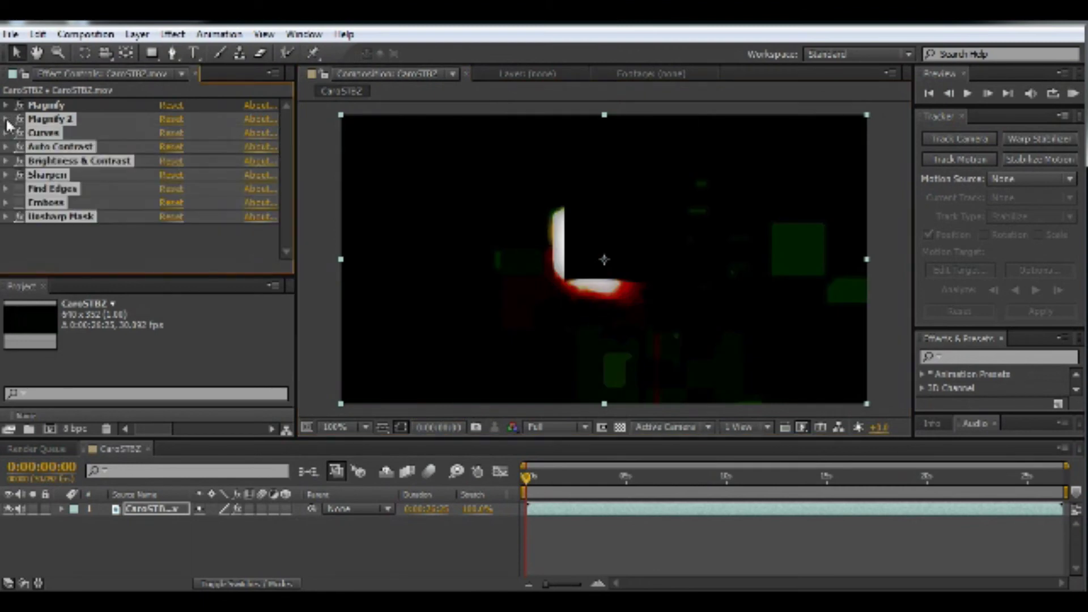
Disable the preset's Unsharp Mask, Sharpen, Brightness & Contrast, Auto Contrast and Curves effects, and delete Magnify 2
{"action": "left_click", "coordinate": [67, 237]}
{"action": "left_click", "coordinate": [19, 216]}
{"action": "left_click", "coordinate": [19, 174]}
{"action": "left_click", "coordinate": [19, 160]}
{"action": "left_click", "coordinate": [19, 146]}
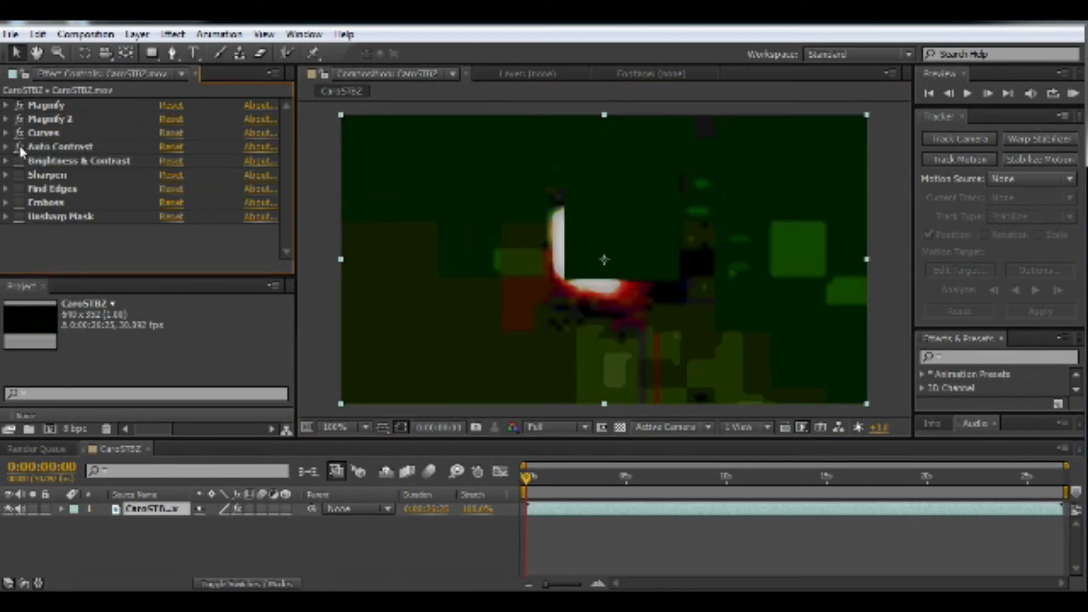
{"action": "left_click", "coordinate": [20, 132]}
{"action": "left_click", "coordinate": [19, 118]}
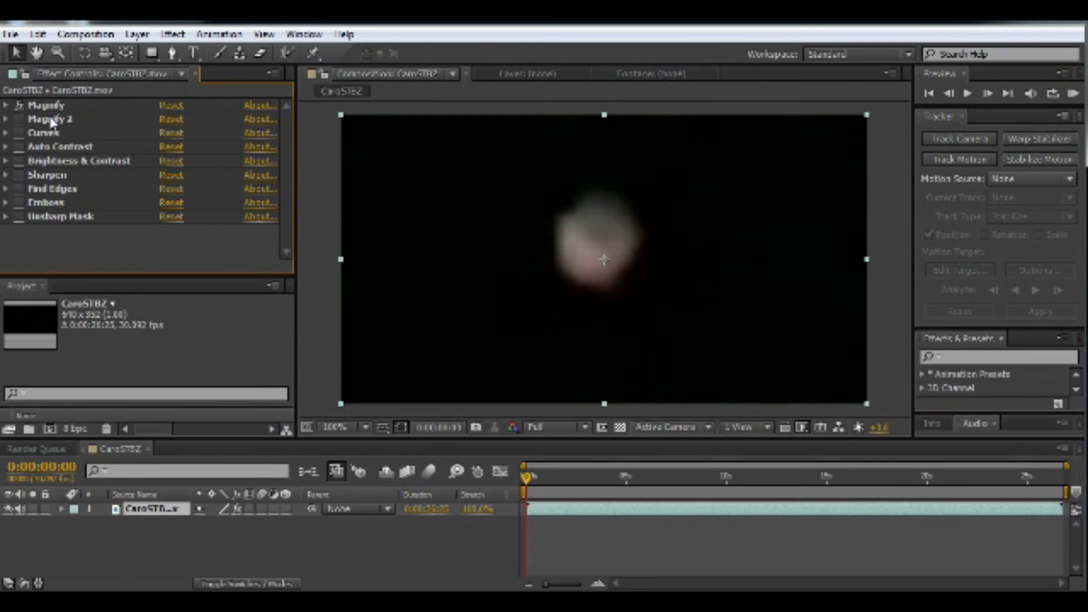
{"action": "left_click", "coordinate": [52, 120]}
{"action": "key", "text": "Delete"}
Enable the Curves and Auto Contrast effects and reset Auto Contrast to its default values
{"action": "left_click", "coordinate": [19, 118]}
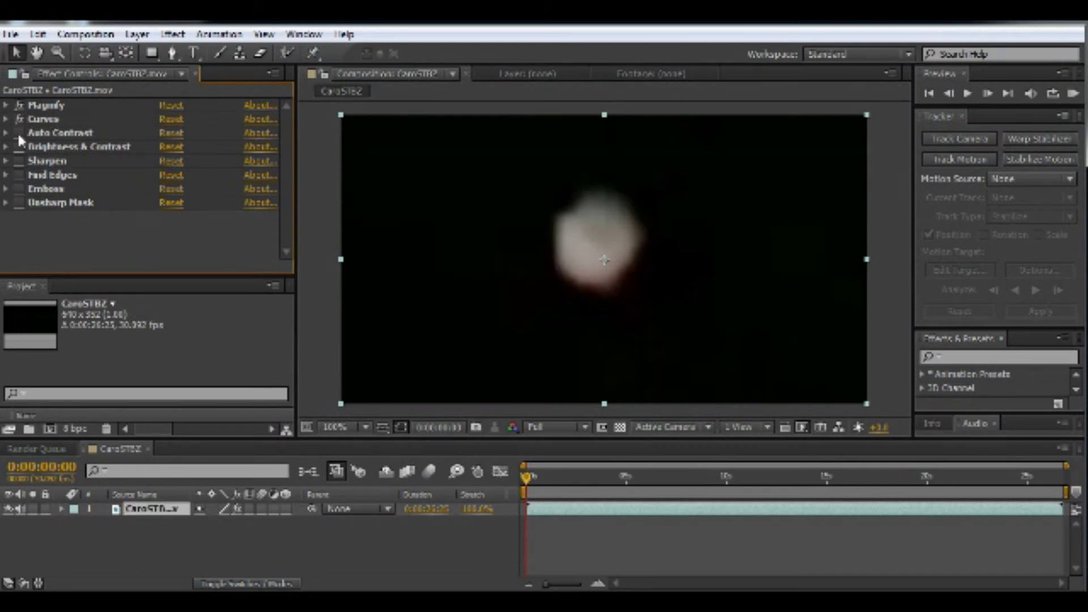
{"action": "left_click", "coordinate": [19, 132]}
{"action": "left_click", "coordinate": [5, 132]}
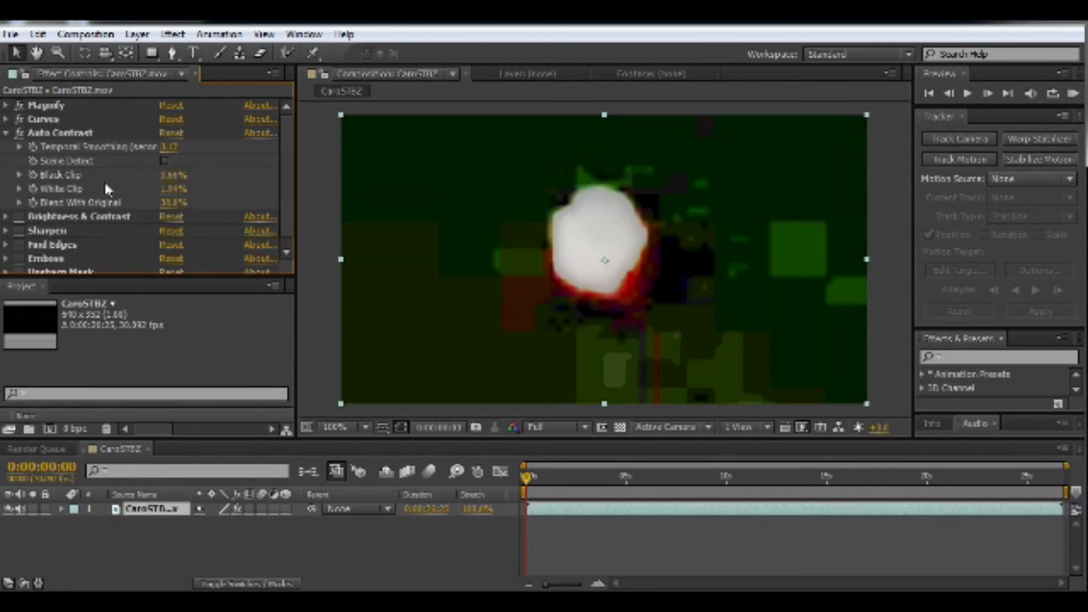
{"action": "left_click", "coordinate": [171, 134]}
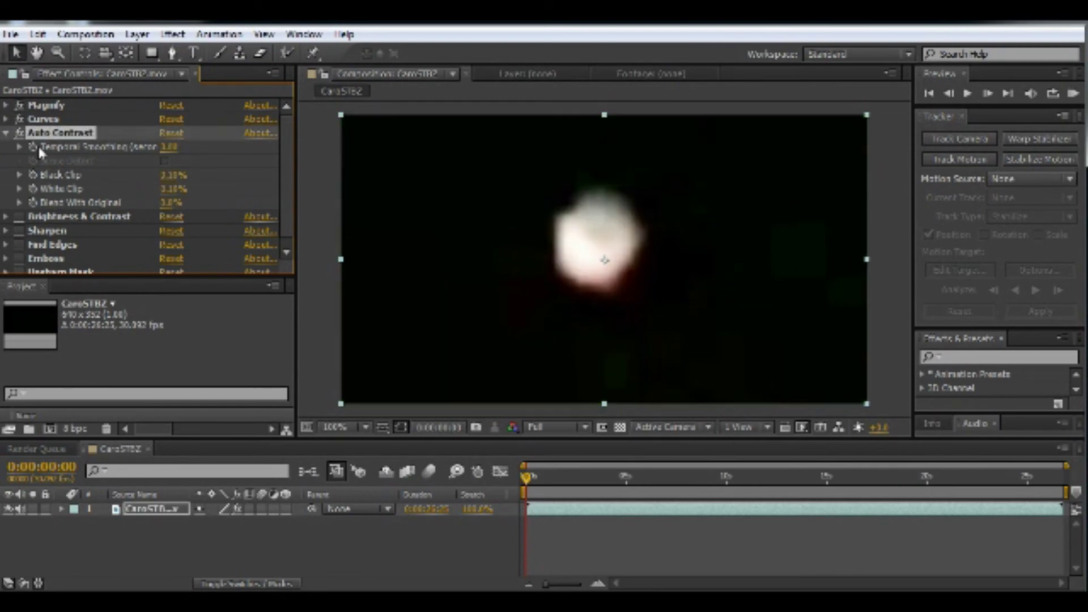
Compare the magnified light at the first frame with Auto Contrast off and on, leaving the effect enabled
{"action": "left_click", "coordinate": [20, 133]}
{"action": "left_click", "coordinate": [19, 133]}
{"action": "left_click", "coordinate": [19, 133]}
{"action": "left_click", "coordinate": [6, 133]}
{"action": "left_click", "coordinate": [52, 247]}
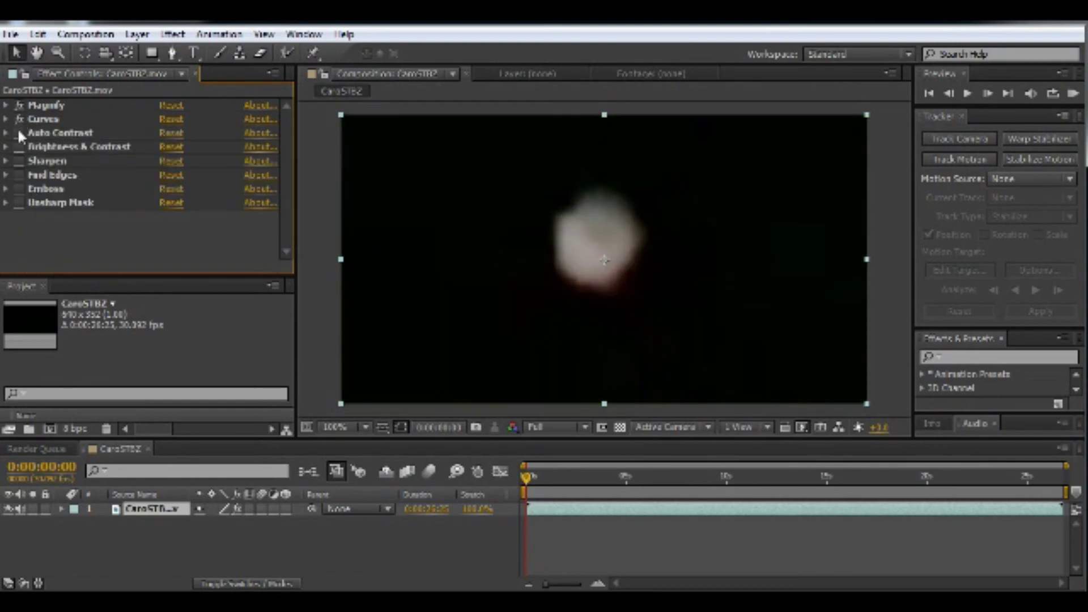
{"action": "left_click", "coordinate": [19, 133]}
{"action": "left_click", "coordinate": [19, 132]}
{"action": "left_click", "coordinate": [19, 133]}
Check the enhanced light at several frames from 0:00:04:21 to 0:00:12:19, comparing the last one with Auto Contrast off and on
{"action": "left_click", "coordinate": [623, 482]}
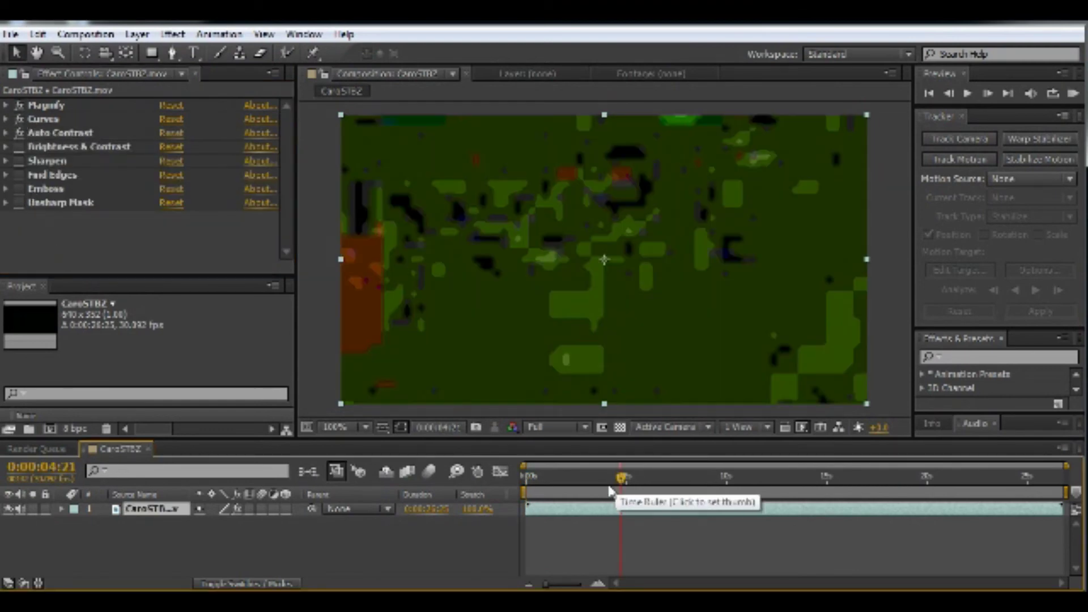
{"action": "left_click", "coordinate": [673, 481]}
{"action": "left_click", "coordinate": [715, 482]}
{"action": "left_click", "coordinate": [779, 478]}
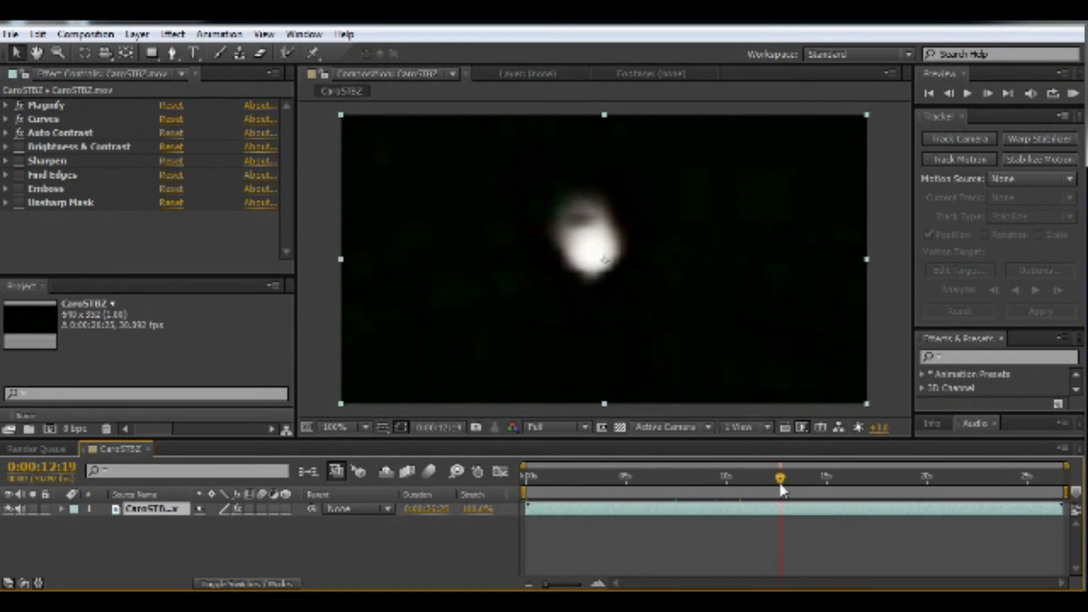
{"action": "left_click", "coordinate": [19, 132]}
{"action": "left_click", "coordinate": [19, 134]}
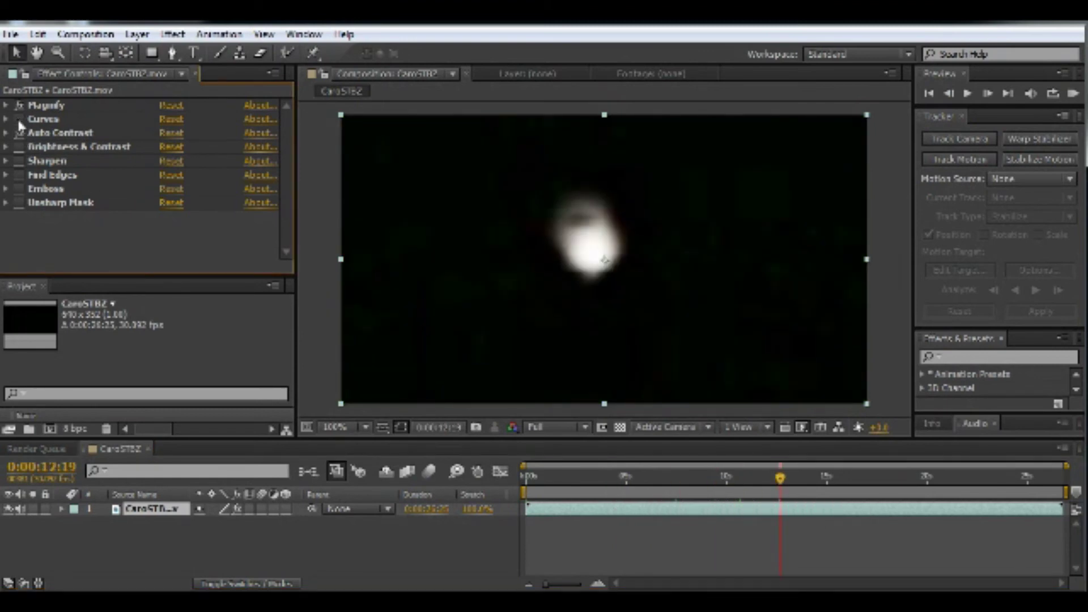
Compare the light at 0:00:12:19 with Auto Contrast and Brightness & Contrast toggled in turn, leaving only Auto Contrast enabled of the two
{"action": "left_click", "coordinate": [20, 134]}
{"action": "left_click", "coordinate": [20, 134]}
{"action": "left_click", "coordinate": [20, 134]}
{"action": "left_click", "coordinate": [20, 134]}
{"action": "left_click", "coordinate": [20, 134]}
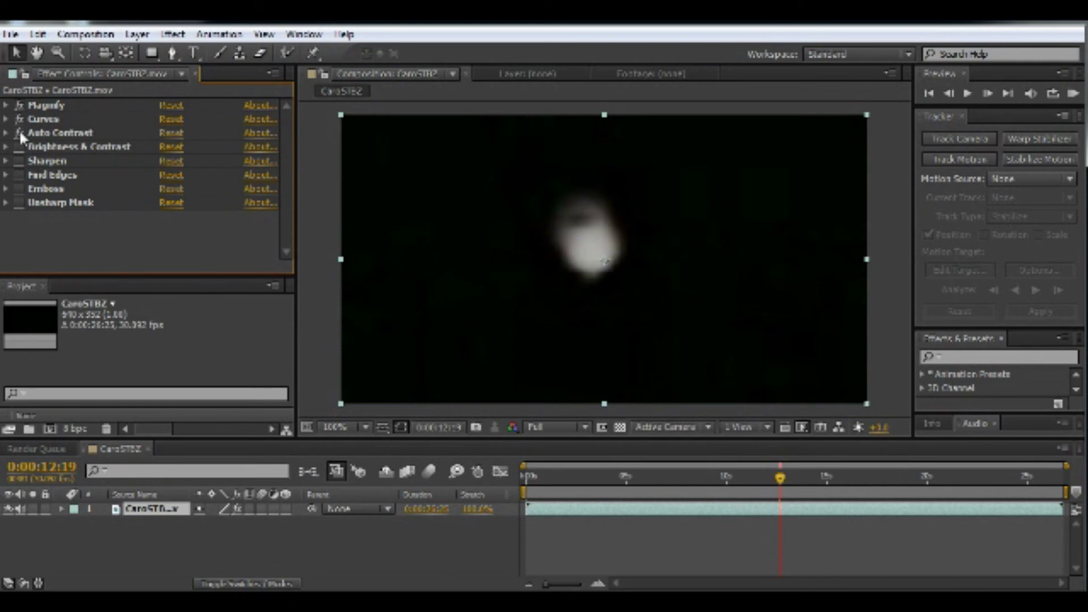
{"action": "left_click", "coordinate": [20, 133]}
{"action": "left_click", "coordinate": [20, 133]}
{"action": "left_click", "coordinate": [20, 134]}
{"action": "left_click", "coordinate": [19, 147]}
{"action": "left_click", "coordinate": [19, 146]}
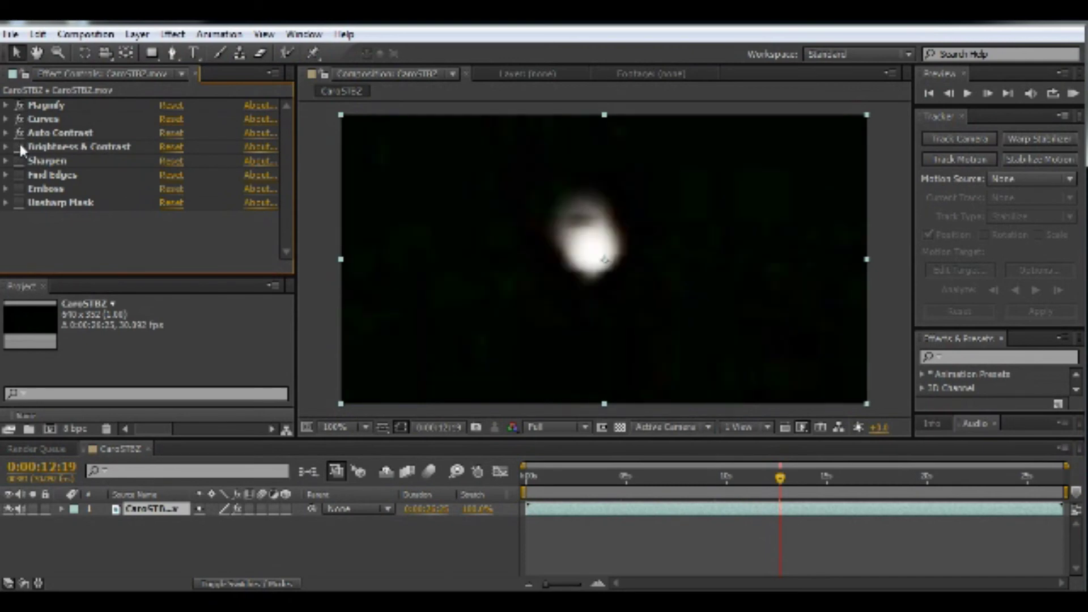
Preview the Emboss effect on the light at 0:00:12:19 and 0:00:00:10, leaving Emboss and Sharpen disabled
{"action": "left_click", "coordinate": [19, 161]}
{"action": "left_click", "coordinate": [20, 189]}
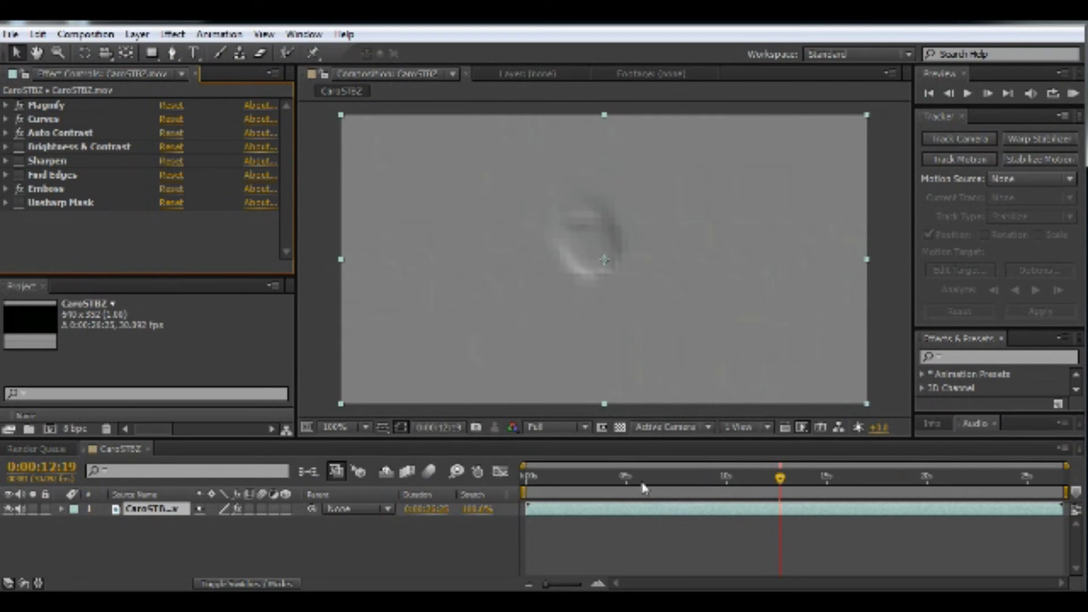
{"action": "left_click_drag", "start_coordinate": [643, 487], "coordinate": [549, 482]}
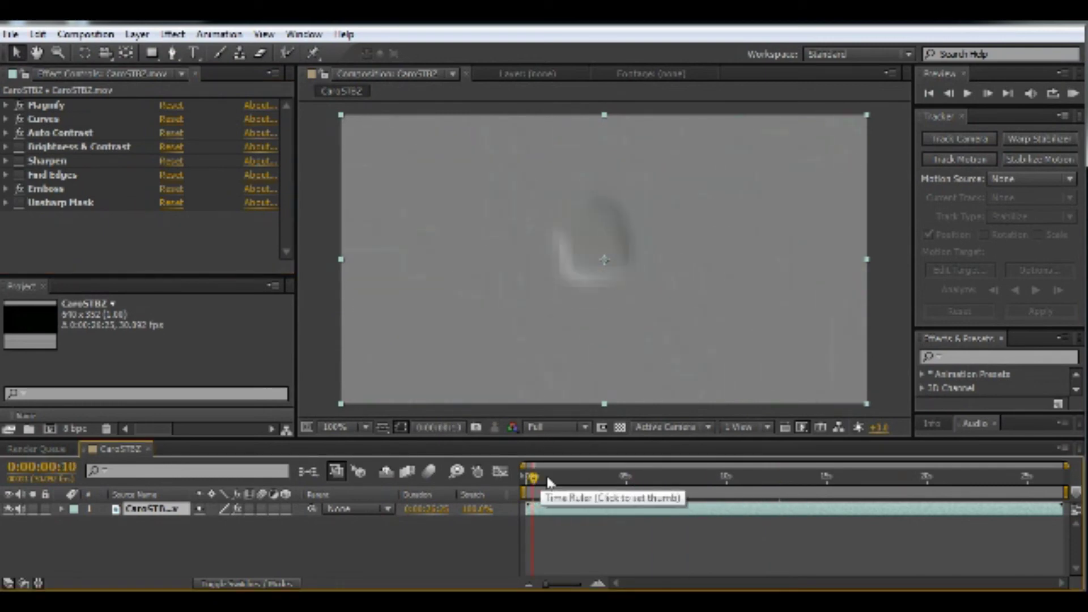
{"action": "left_click", "coordinate": [20, 189]}
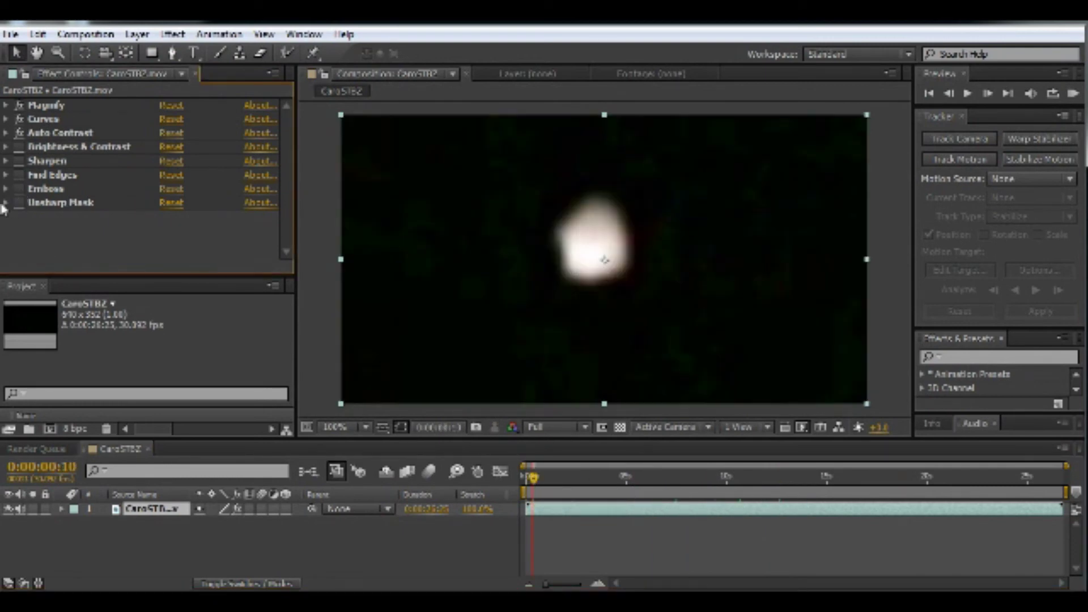
Reset Unsharp Mask, enlarge the effect settings area and try the effect on the light with an Amount of 24.2
{"action": "left_click", "coordinate": [6, 202]}
{"action": "left_click", "coordinate": [19, 216]}
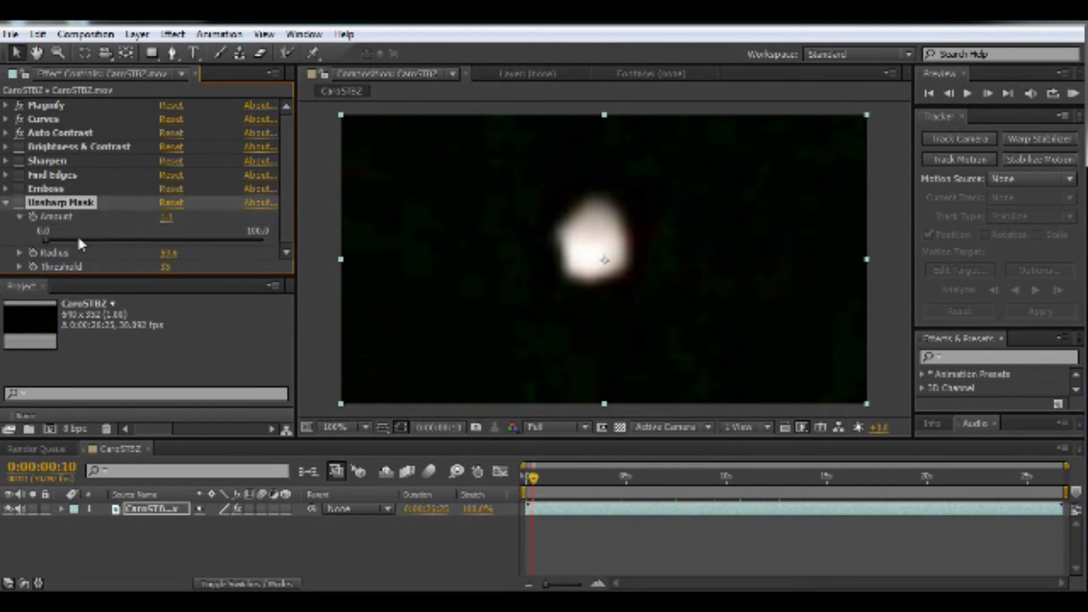
{"action": "left_click", "coordinate": [170, 202]}
{"action": "left_click", "coordinate": [255, 241]}
{"action": "left_click", "coordinate": [154, 241]}
{"action": "left_click_drag", "start_coordinate": [155, 276], "coordinate": [158, 363]}
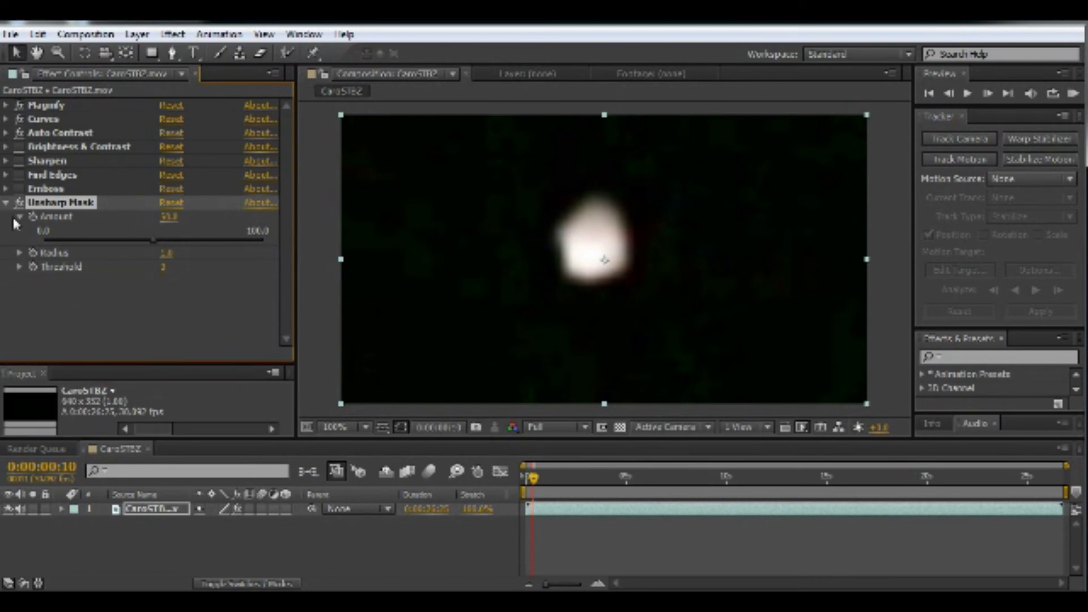
{"action": "left_click", "coordinate": [98, 240]}
Disable Curves and Auto Contrast, and reset Unsharp Mask to its default values and disable it
{"action": "left_click", "coordinate": [20, 118]}
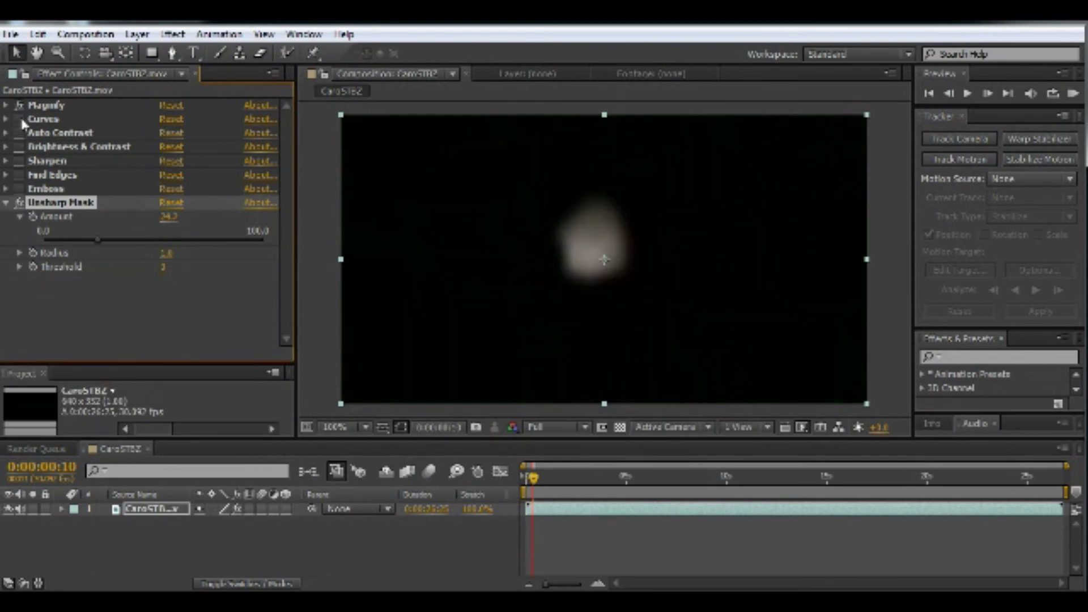
{"action": "left_click", "coordinate": [6, 202]}
{"action": "left_click", "coordinate": [8, 199]}
{"action": "left_click", "coordinate": [171, 202]}
{"action": "left_click", "coordinate": [7, 203]}
Enable Find Edges with Invert turned off and check the light's edges at 0:00:11:09 and 0:00:14:20
{"action": "left_click", "coordinate": [6, 175]}
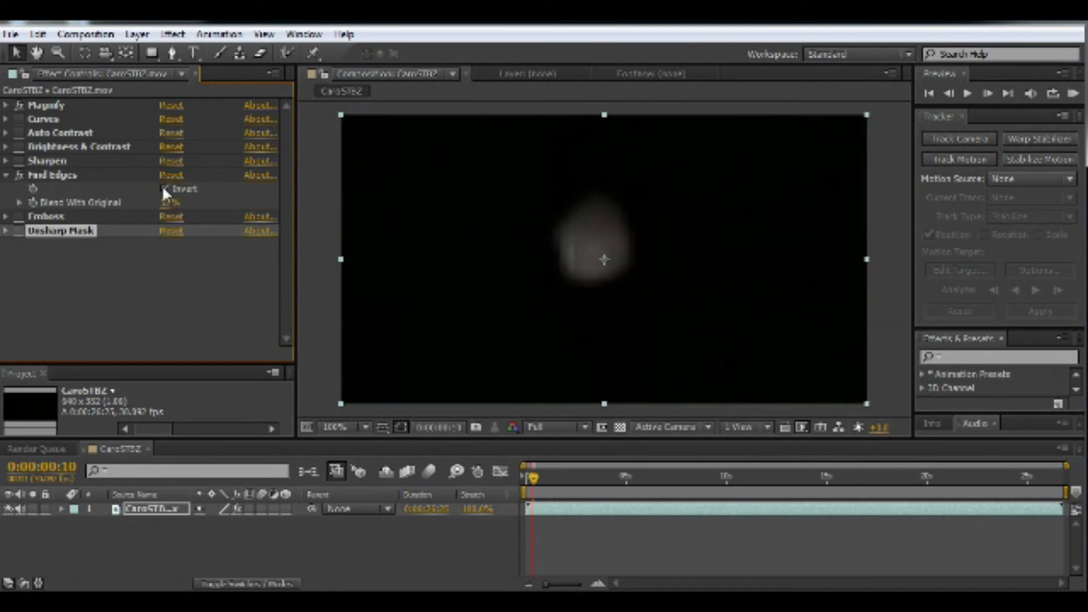
{"action": "left_click", "coordinate": [164, 189]}
{"action": "left_click_drag", "start_coordinate": [601, 477], "coordinate": [753, 478]}
{"action": "key", "text": "period"}
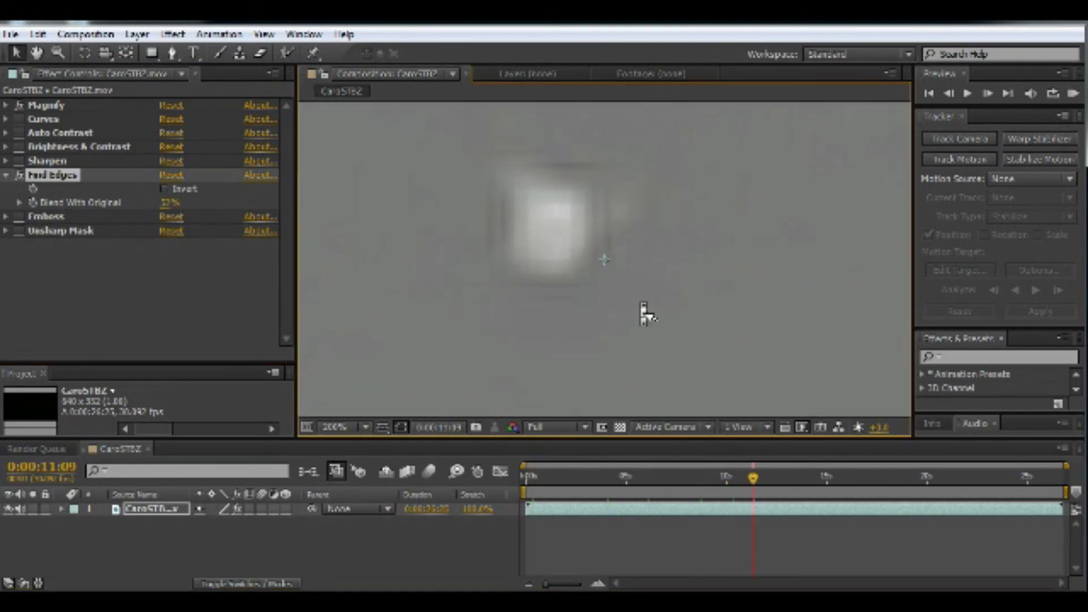
{"action": "left_click", "coordinate": [822, 477]}
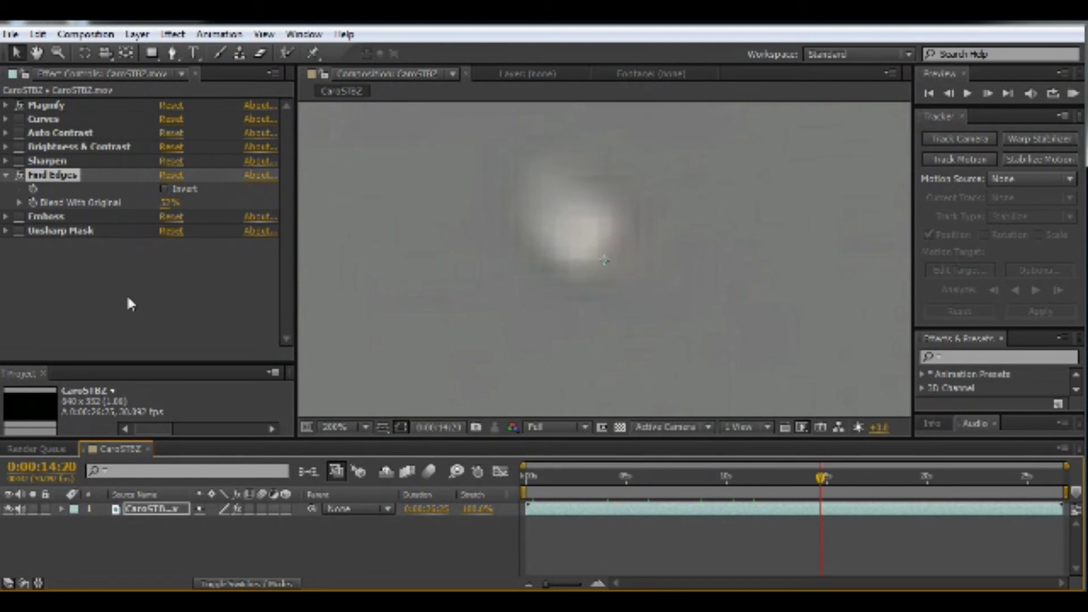
Compare the light with Find Edges off and on at frames up to 0:00:21:08, leaving the effect disabled
{"action": "left_click", "coordinate": [21, 175]}
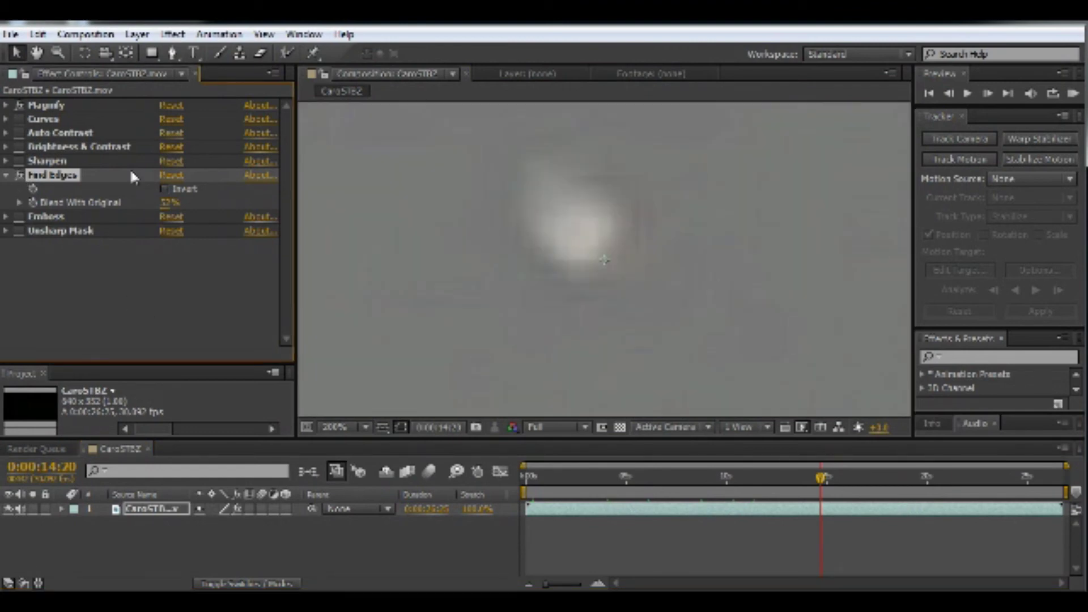
{"action": "left_click", "coordinate": [953, 477]}
{"action": "left_click", "coordinate": [20, 176]}
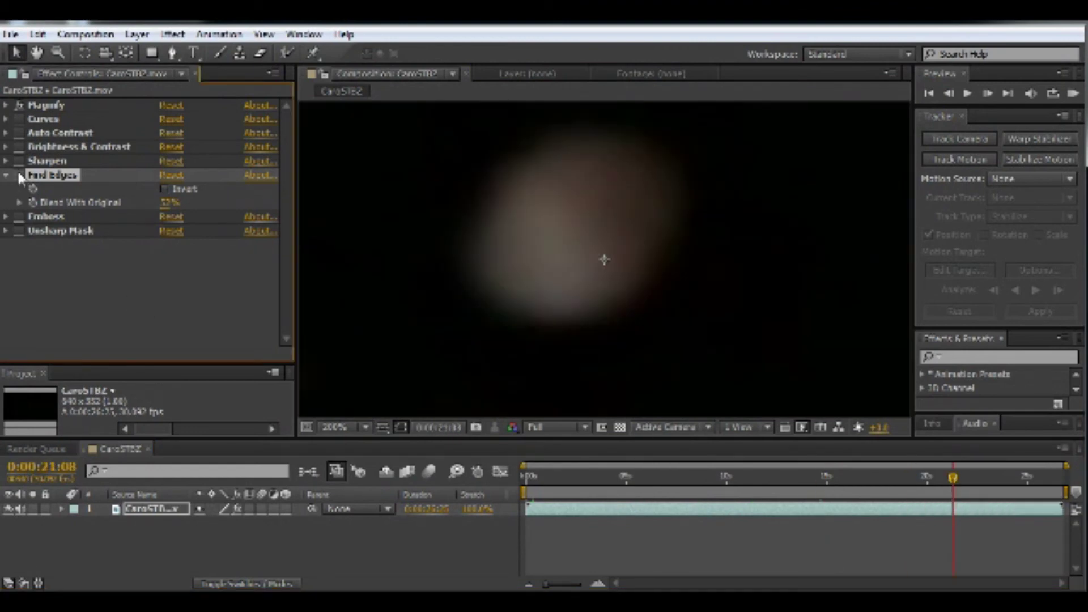
{"action": "scroll", "coordinate": [416, 250], "scroll_direction": "down", "scroll_amount": 1}
{"action": "scroll", "coordinate": [412, 247], "scroll_direction": "up", "scroll_amount": 1}
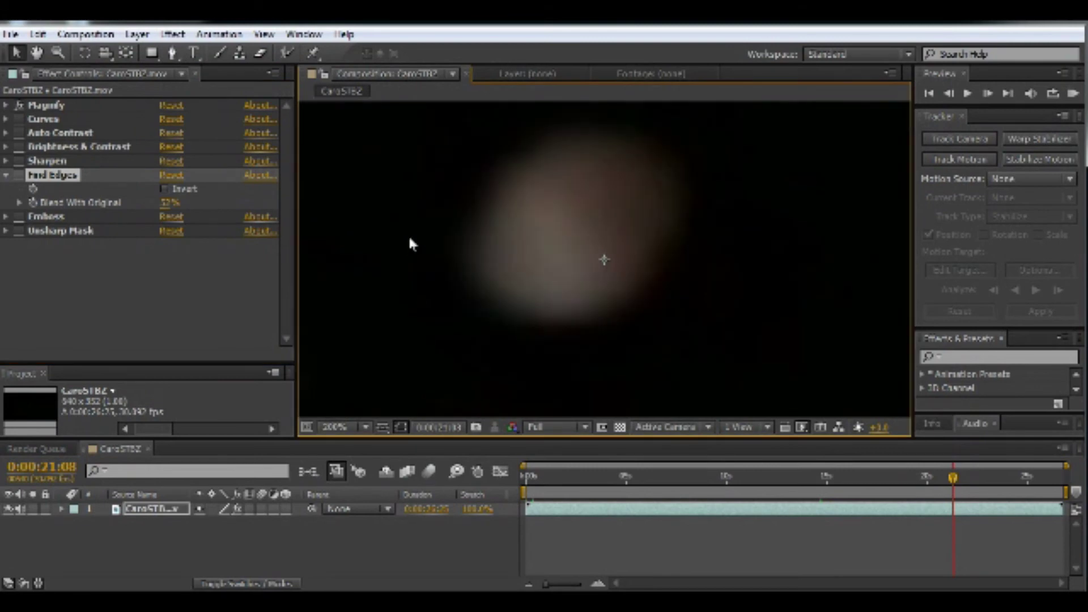
{"action": "left_click", "coordinate": [20, 175]}
{"action": "left_click", "coordinate": [21, 175]}
{"action": "left_click", "coordinate": [6, 176]}
{"action": "left_click", "coordinate": [48, 264]}
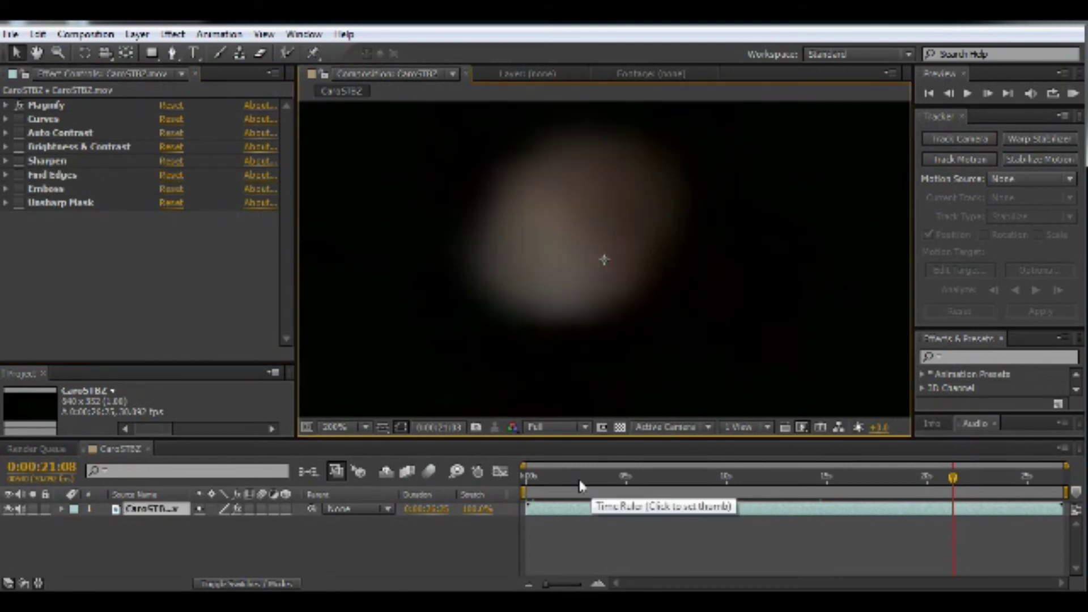
Compare the light at 0:00:24:14 with Magnify off and on, leaving the effect enabled
{"action": "left_click_drag", "start_coordinate": [1003, 494], "coordinate": [1017, 495]}
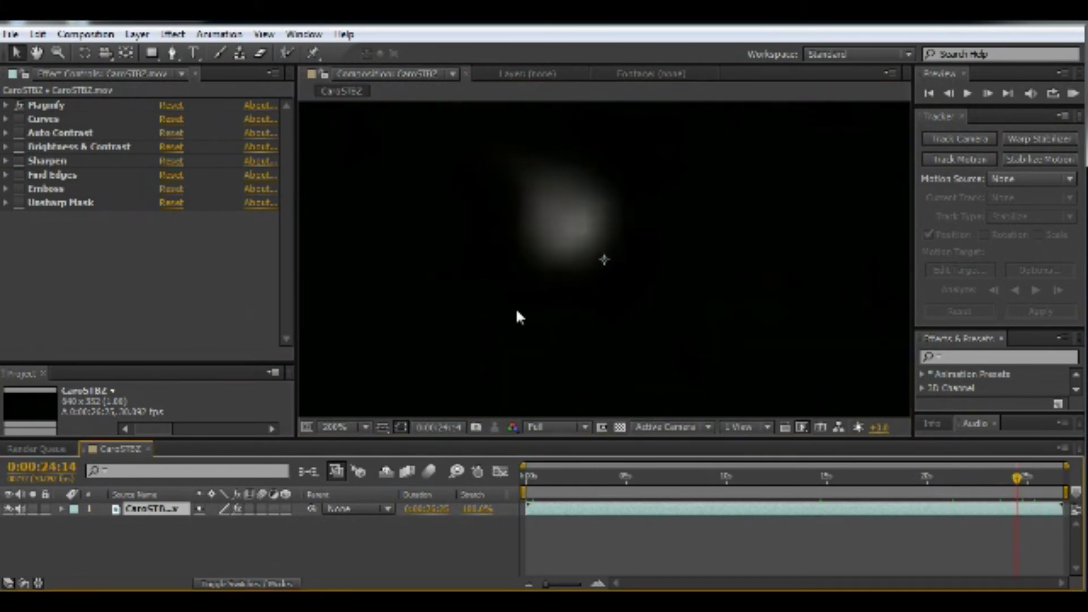
{"action": "left_click", "coordinate": [20, 105]}
{"action": "left_click", "coordinate": [20, 106]}
{"action": "left_click", "coordinate": [20, 106]}
{"action": "left_click", "coordinate": [21, 105]}
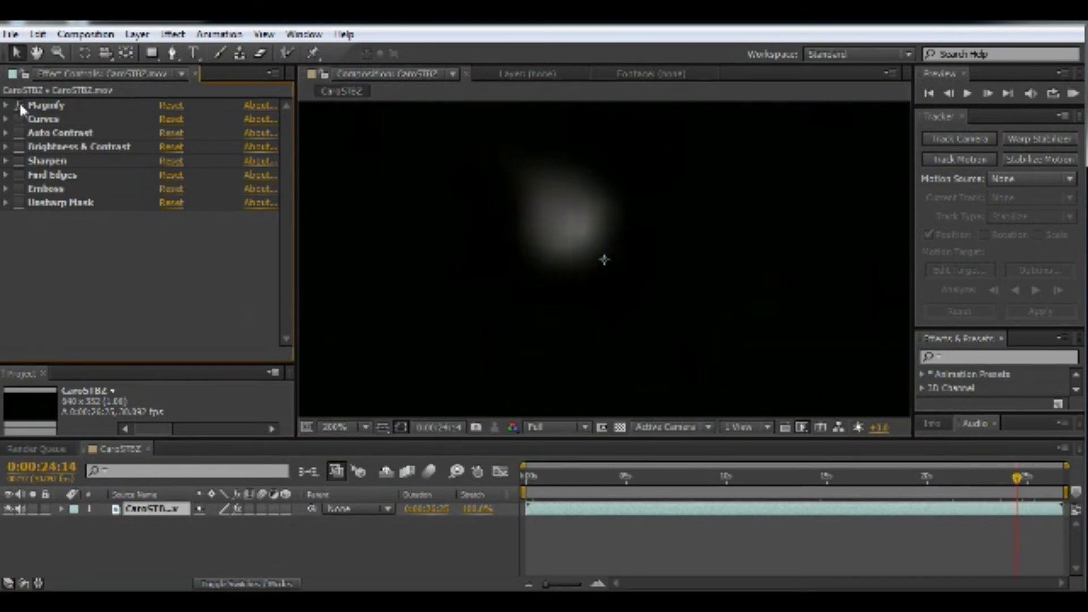
Enable Curves and set the Magnify effect's Magnification to about 870, checking the light at 0:00:24:14
{"action": "left_click", "coordinate": [7, 106]}
{"action": "left_click", "coordinate": [18, 303]}
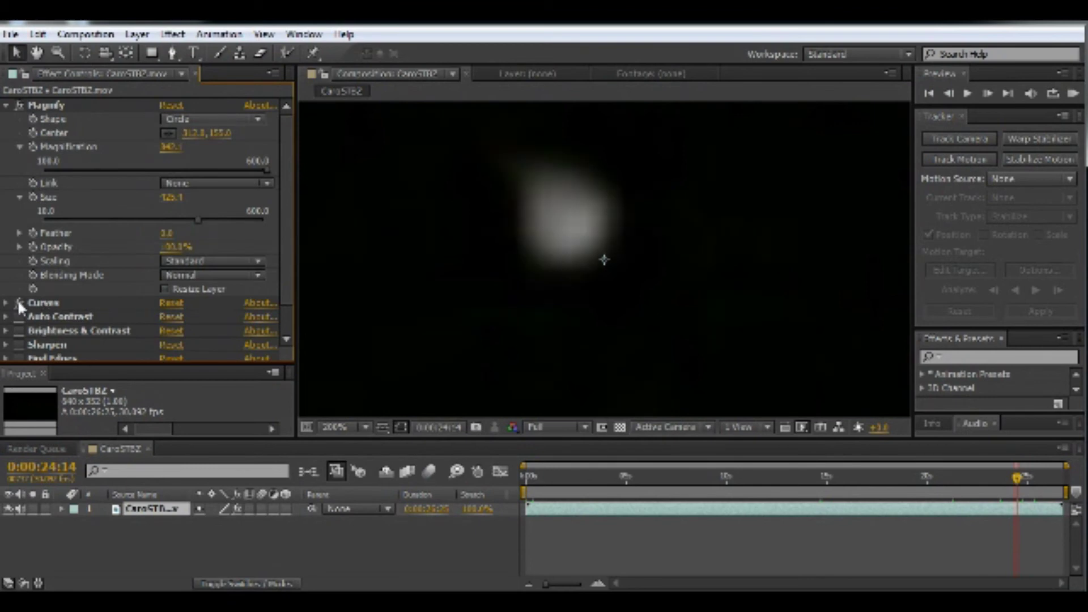
{"action": "left_click", "coordinate": [223, 170]}
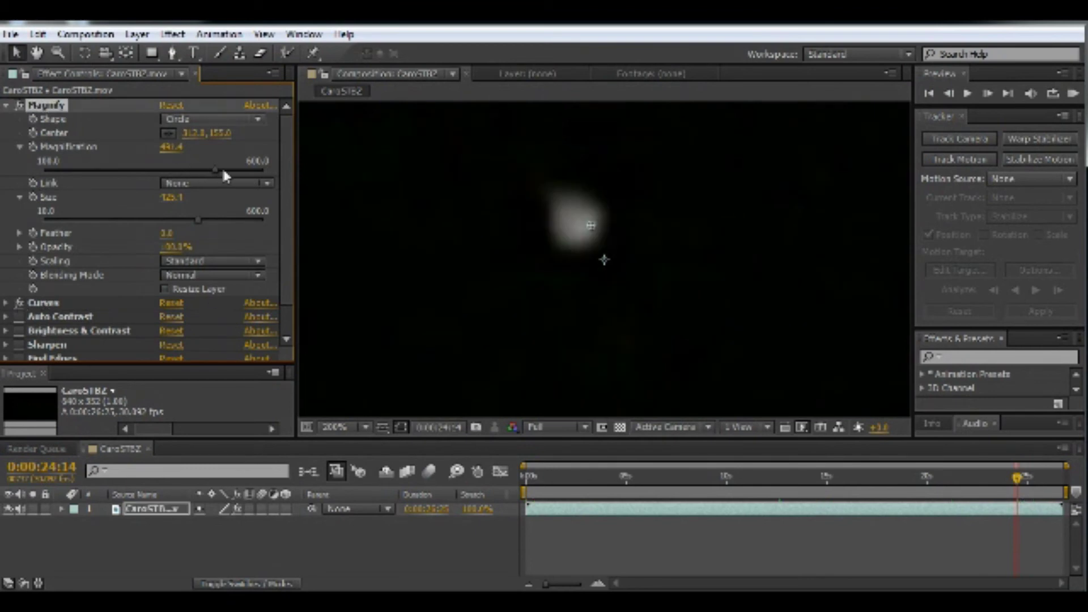
{"action": "left_click_drag", "start_coordinate": [172, 148], "coordinate": [402, 159]}
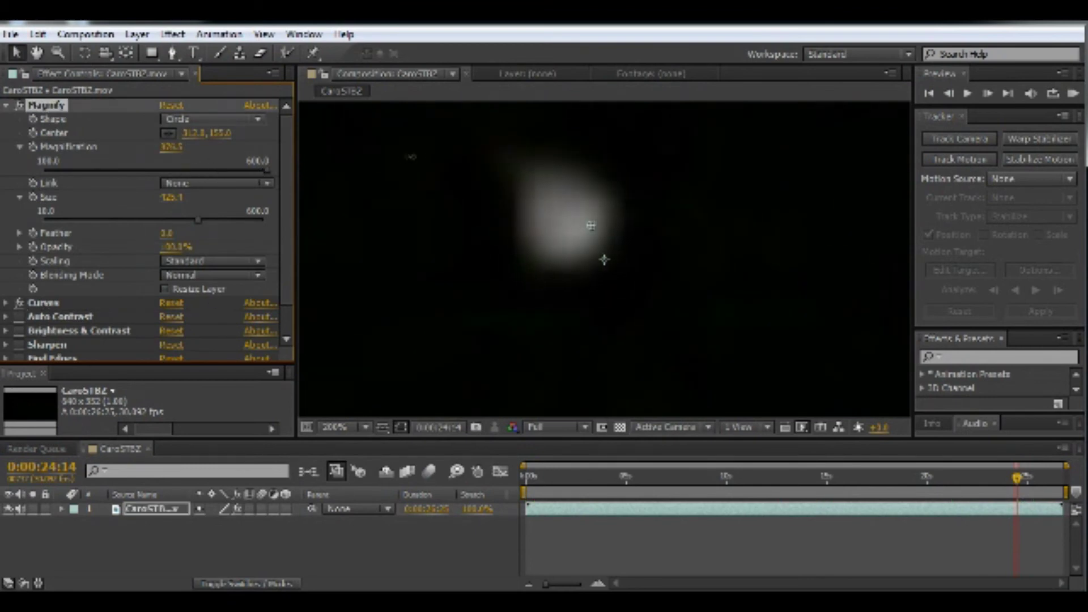
{"action": "scroll", "coordinate": [476, 285], "scroll_direction": "down", "scroll_amount": 1}
{"action": "scroll", "coordinate": [477, 285], "scroll_direction": "up", "scroll_amount": 1}
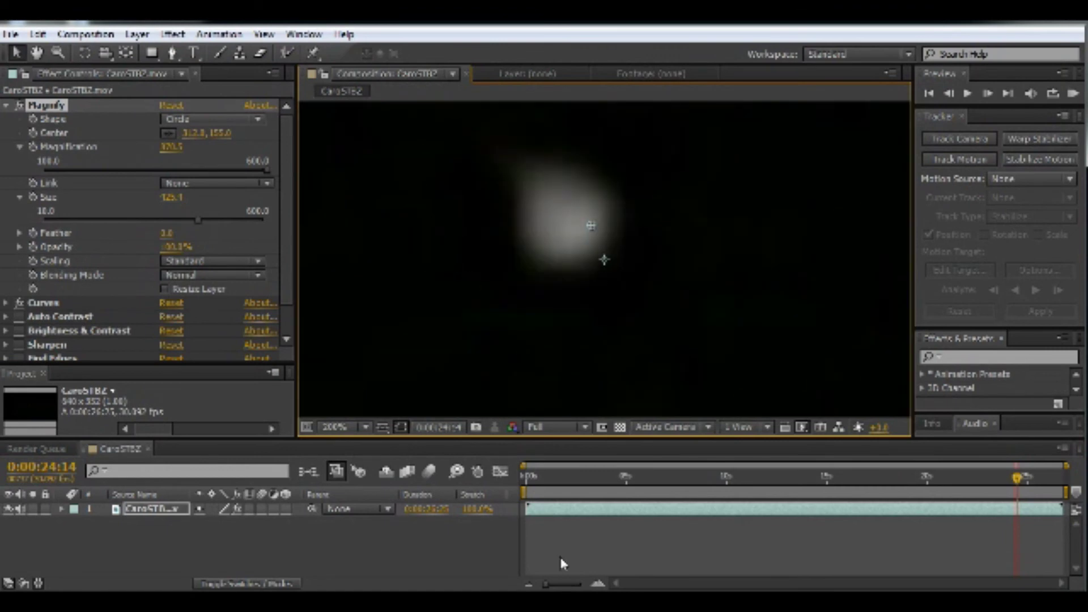
Return to the first frame, enable Auto Contrast while keeping Brightness & Contrast disabled, and widen the composition view
{"action": "left_click", "coordinate": [928, 94]}
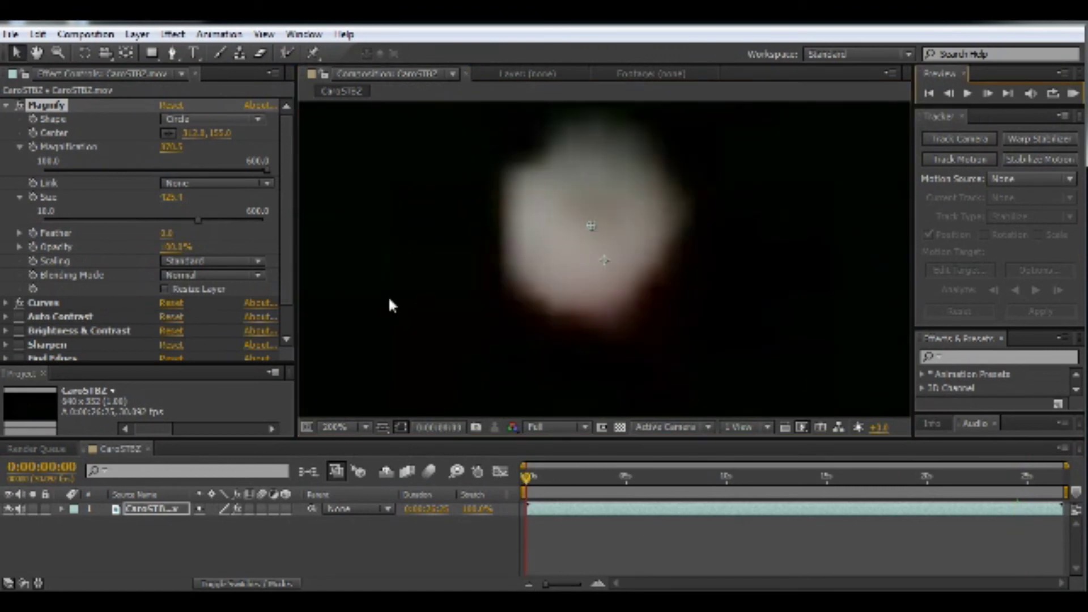
{"action": "key", "text": "comma"}
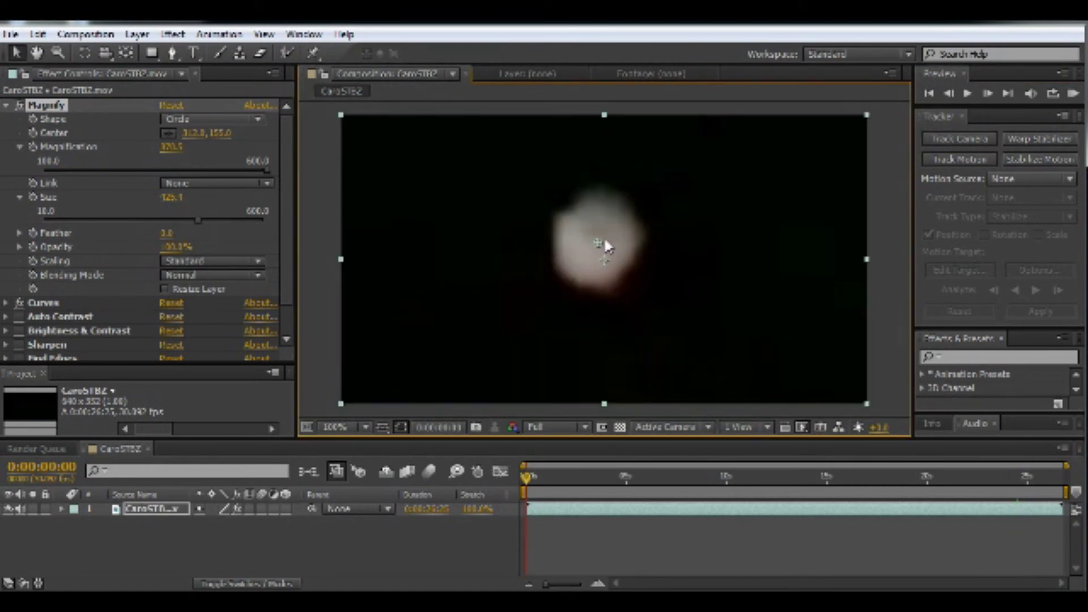
{"action": "left_click", "coordinate": [324, 245]}
{"action": "left_click", "coordinate": [6, 106]}
{"action": "left_click", "coordinate": [18, 147]}
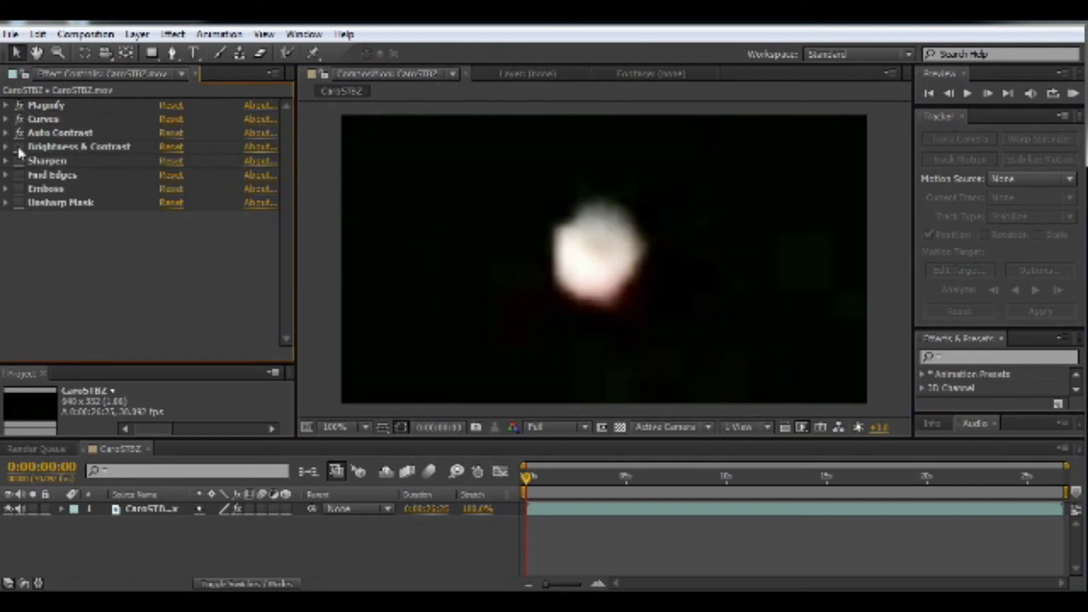
{"action": "left_click", "coordinate": [18, 146]}
{"action": "left_click_drag", "start_coordinate": [300, 274], "coordinate": [204, 272]}
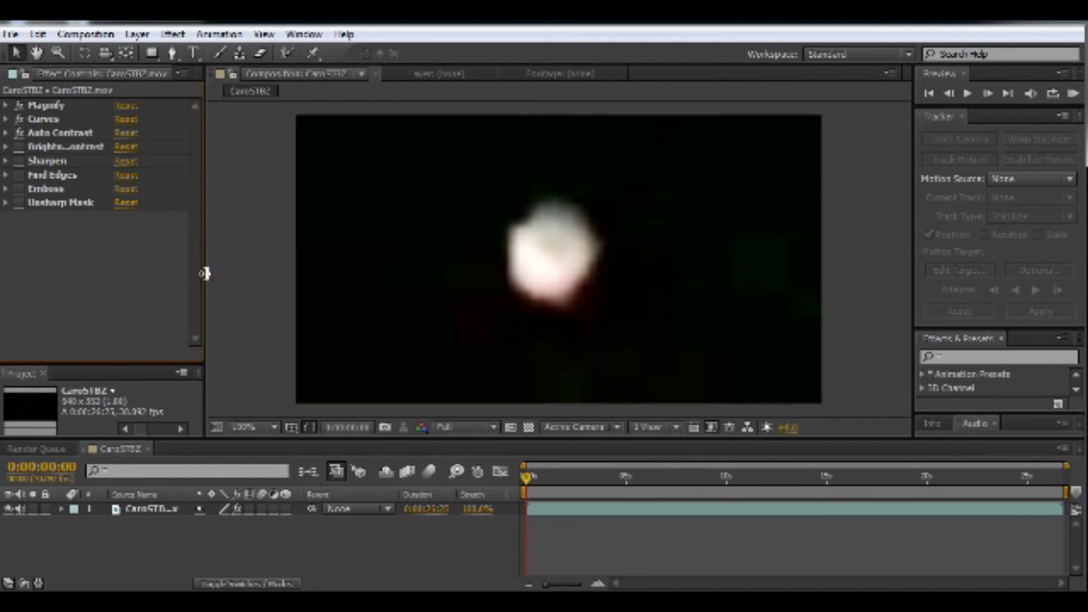
Step through the enhanced light frame by frame from the first frame to 0:00:00:08 to examine its shape
{"action": "scroll", "coordinate": [563, 266], "scroll_direction": "up", "scroll_amount": 1}
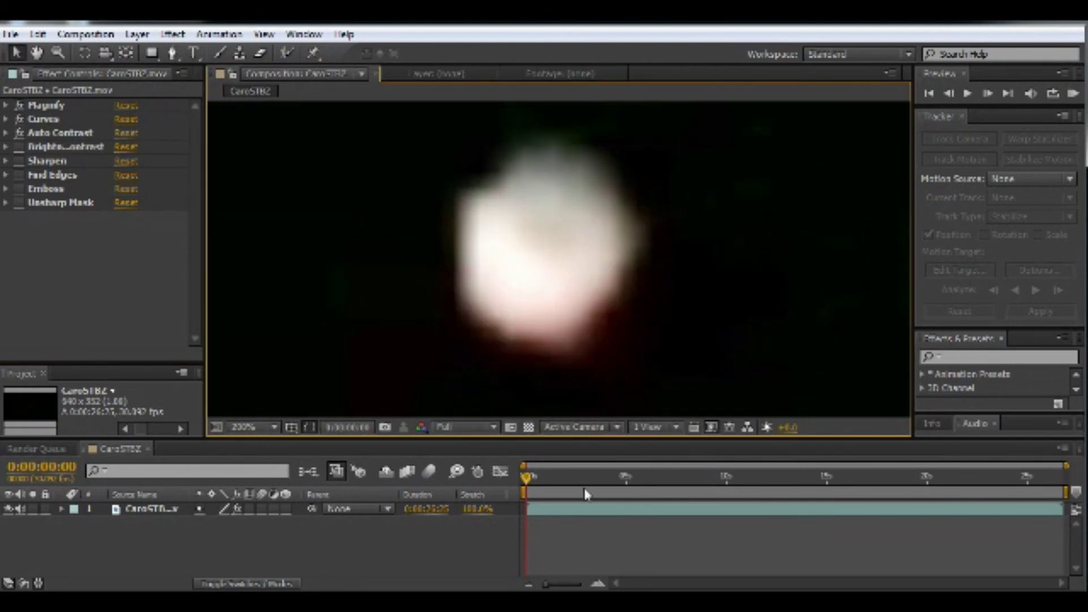
{"action": "left_click", "coordinate": [987, 94]}
{"action": "left_click", "coordinate": [987, 94]}
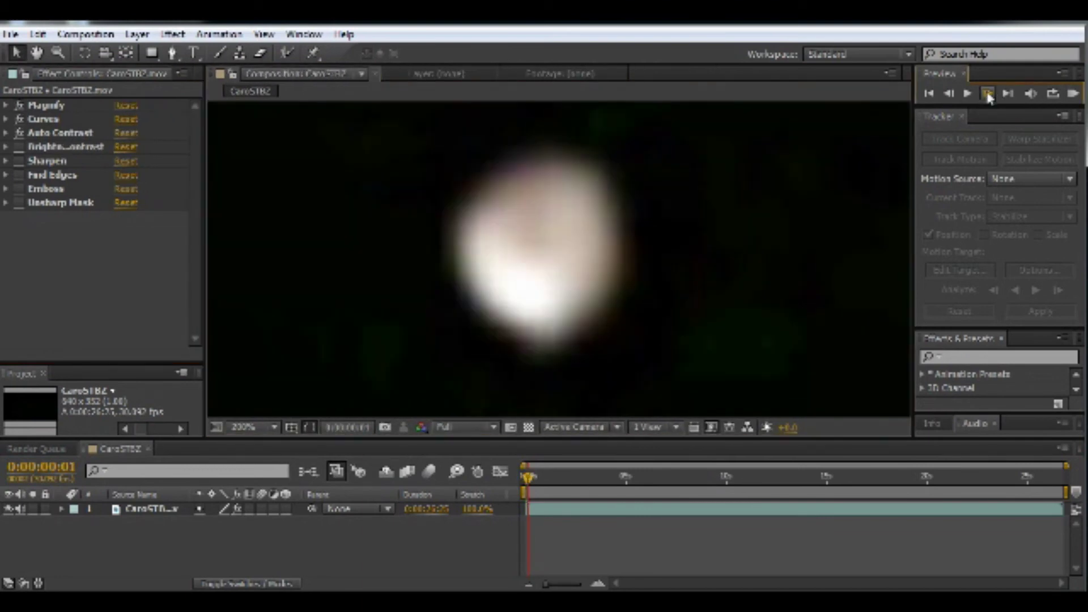
{"action": "left_click", "coordinate": [988, 94]}
{"action": "left_click", "coordinate": [987, 94]}
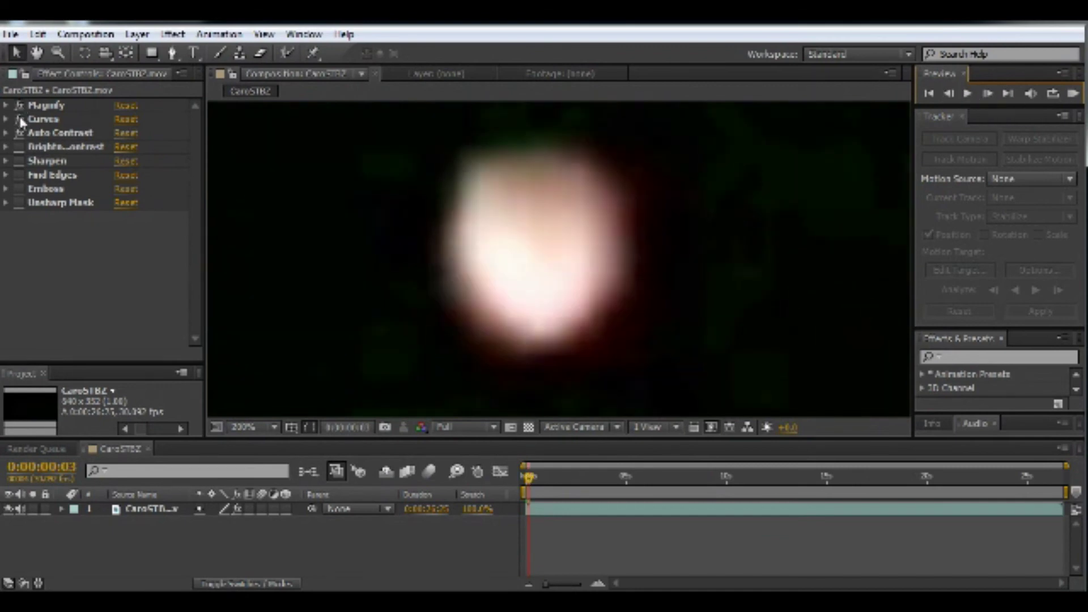
{"action": "left_click", "coordinate": [988, 94]}
{"action": "left_click", "coordinate": [987, 94]}
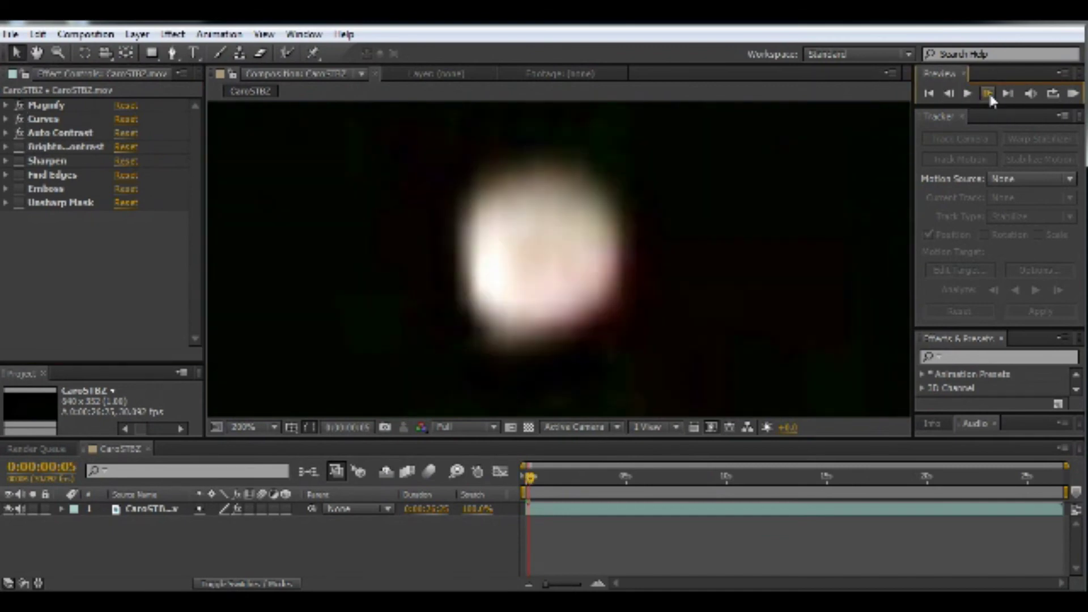
{"action": "left_click", "coordinate": [987, 94]}
{"action": "left_click", "coordinate": [987, 94]}
{"action": "left_click", "coordinate": [987, 94]}
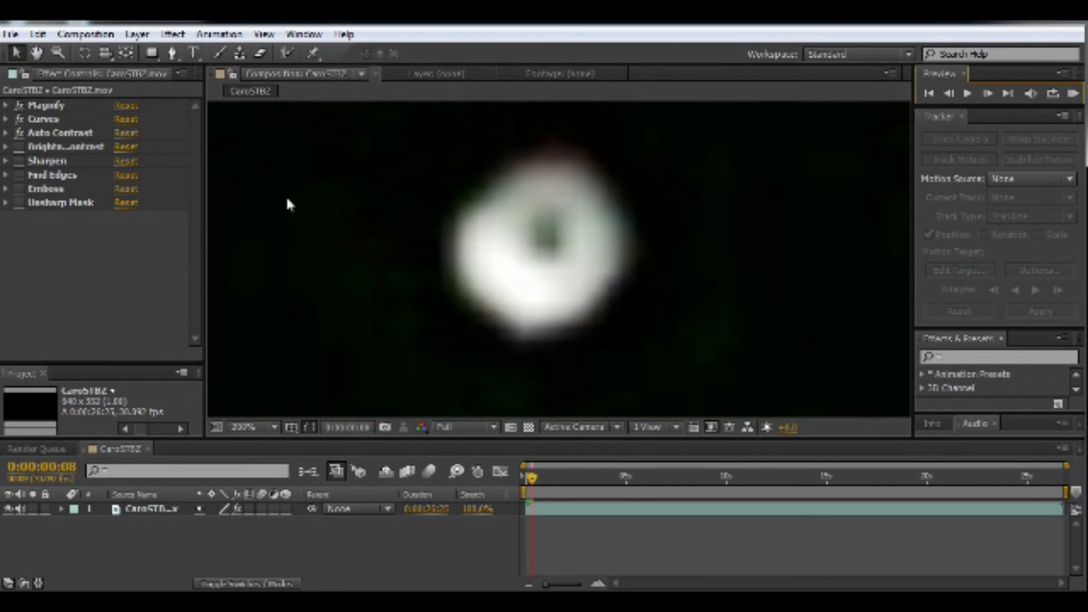
Compare the light at 0:00:00:08 with Curves, Magnify and Auto Contrast toggled in turn, leaving all three enabled
{"action": "left_click", "coordinate": [19, 118]}
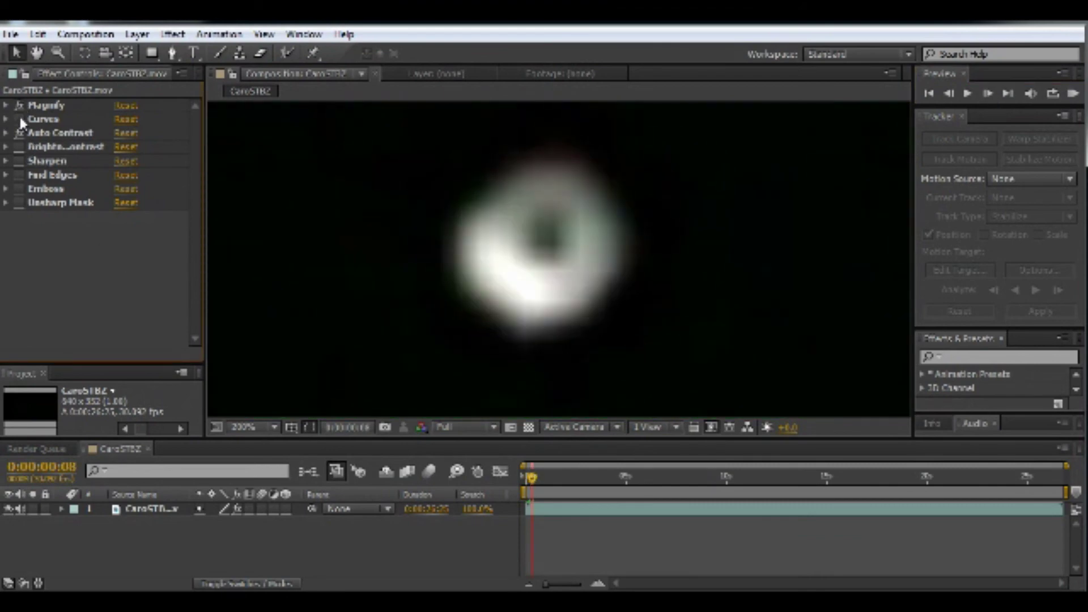
{"action": "left_click", "coordinate": [19, 105]}
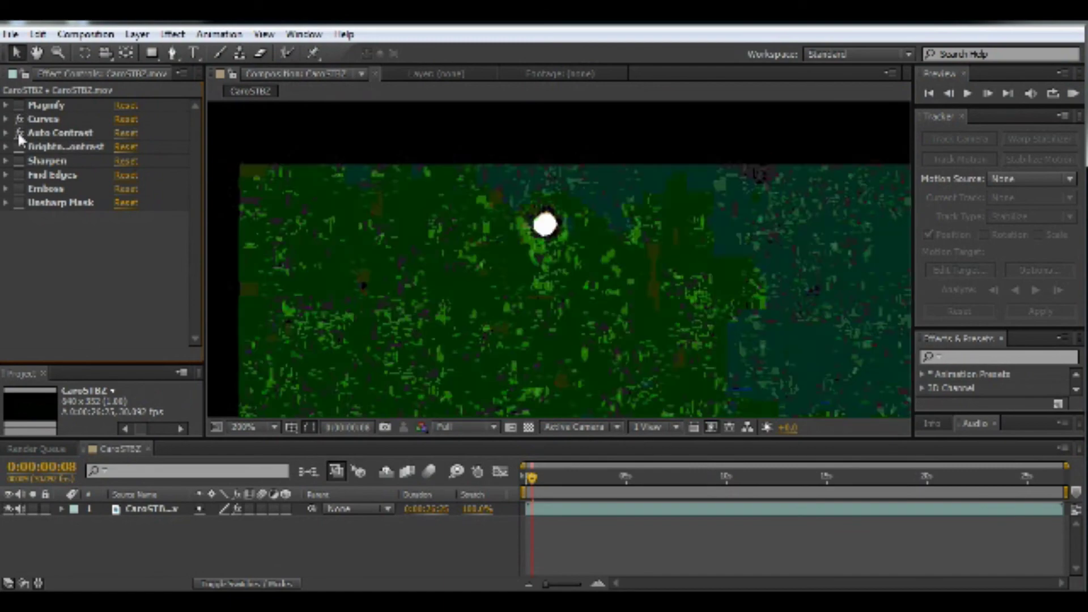
{"action": "left_click", "coordinate": [19, 133]}
{"action": "left_click", "coordinate": [19, 134]}
{"action": "scroll", "coordinate": [278, 241], "scroll_direction": "up", "scroll_amount": 1}
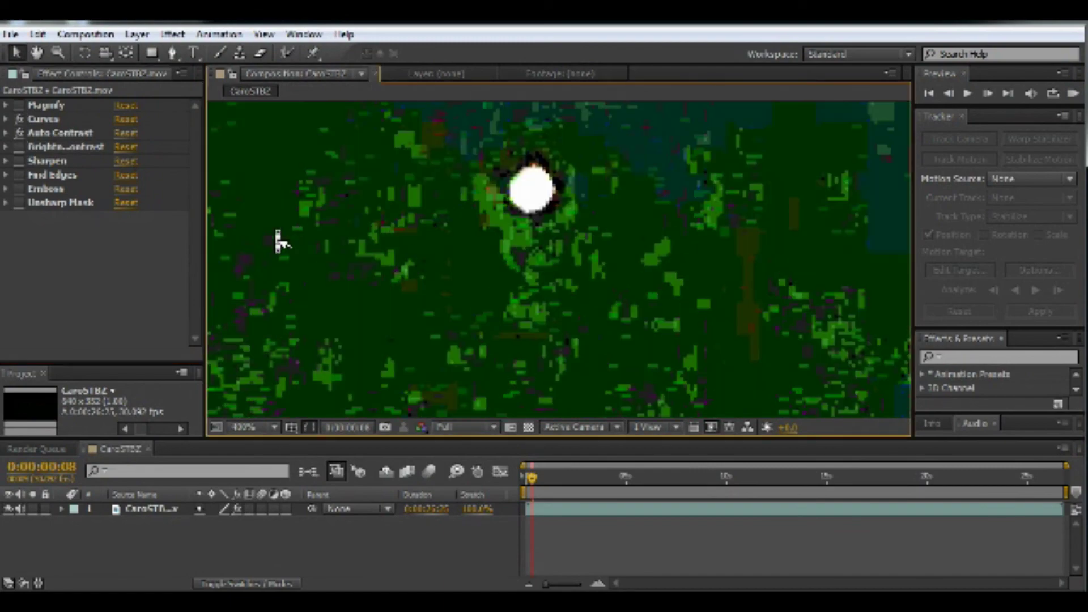
{"action": "scroll", "coordinate": [276, 235], "scroll_direction": "down", "scroll_amount": 2}
{"action": "left_click", "coordinate": [19, 105]}
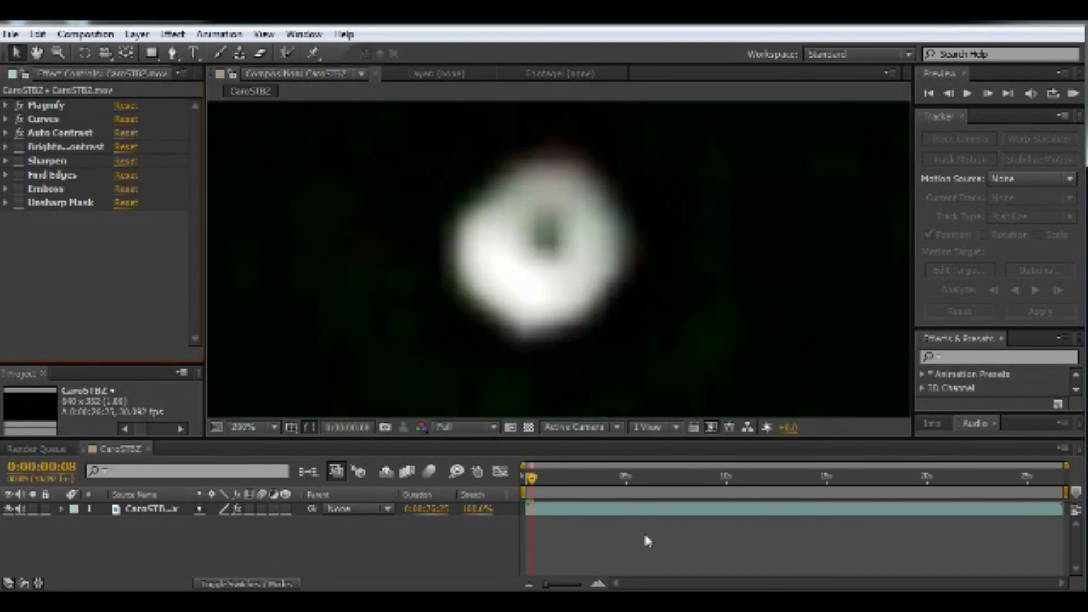
Advance frame by frame to 0:00:00:11 to examine how the light's shape changes
{"action": "left_click", "coordinate": [987, 94]}
{"action": "left_click", "coordinate": [987, 94]}
{"action": "left_click", "coordinate": [987, 94]}
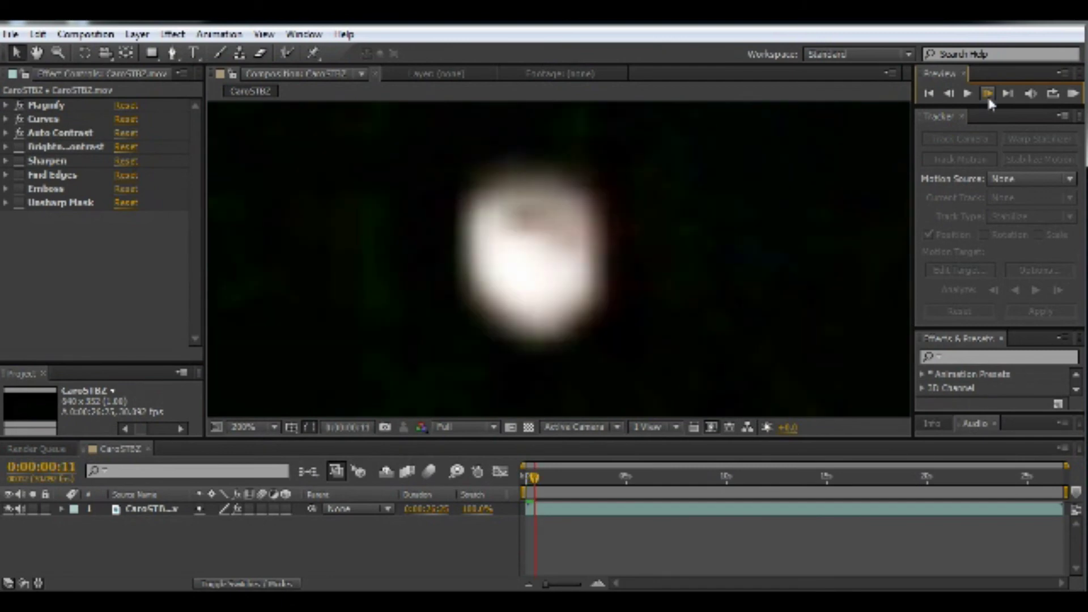
Advance frame by frame to 0:00:00:15 to examine the light's shape in both the wide and magnified views
{"action": "left_click", "coordinate": [987, 94]}
{"action": "left_click", "coordinate": [987, 94]}
{"action": "left_click", "coordinate": [987, 93]}
{"action": "scroll", "coordinate": [891, 212], "scroll_direction": "down", "scroll_amount": 2}
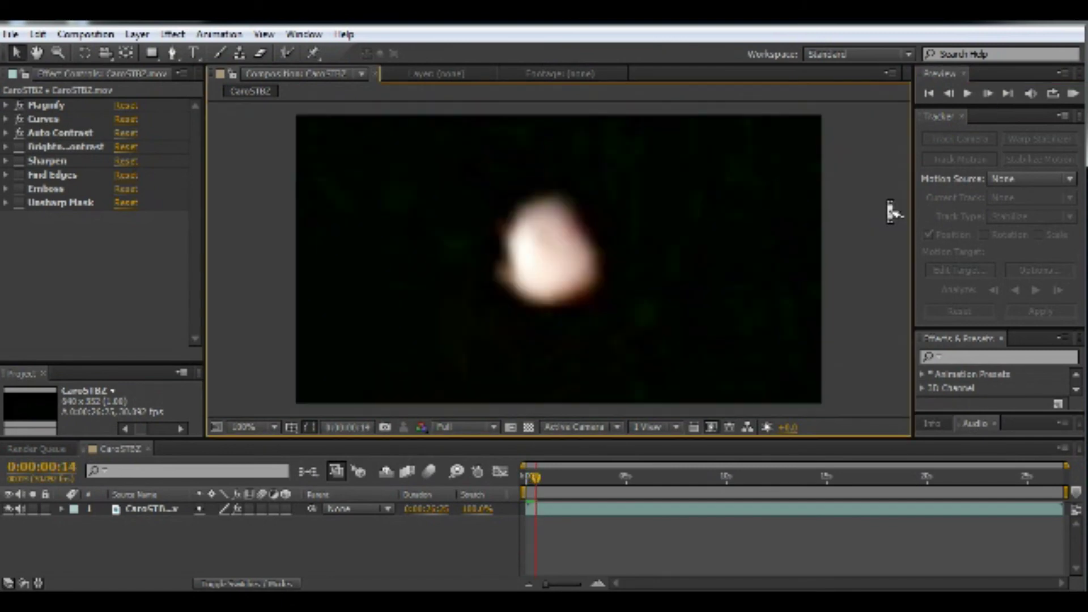
{"action": "scroll", "coordinate": [891, 213], "scroll_direction": "up", "scroll_amount": 1}
{"action": "left_click", "coordinate": [988, 94]}
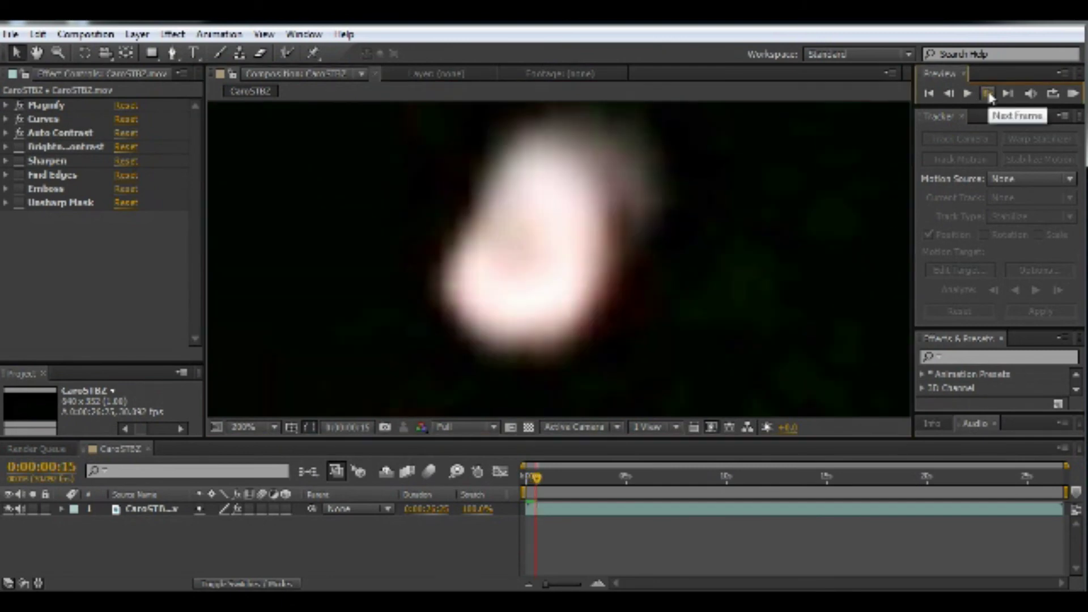
Select the Magnify effect and nudge its point in the composition slightly to shift the magnified light, and deselect the layer
{"action": "left_click", "coordinate": [43, 106]}
{"action": "left_click_drag", "start_coordinate": [546, 226], "coordinate": [549, 220]}
{"action": "scroll", "coordinate": [290, 168], "scroll_direction": "down", "scroll_amount": 1}
{"action": "left_click", "coordinate": [272, 174]}
{"action": "scroll", "coordinate": [669, 274], "scroll_direction": "up", "scroll_amount": 1}
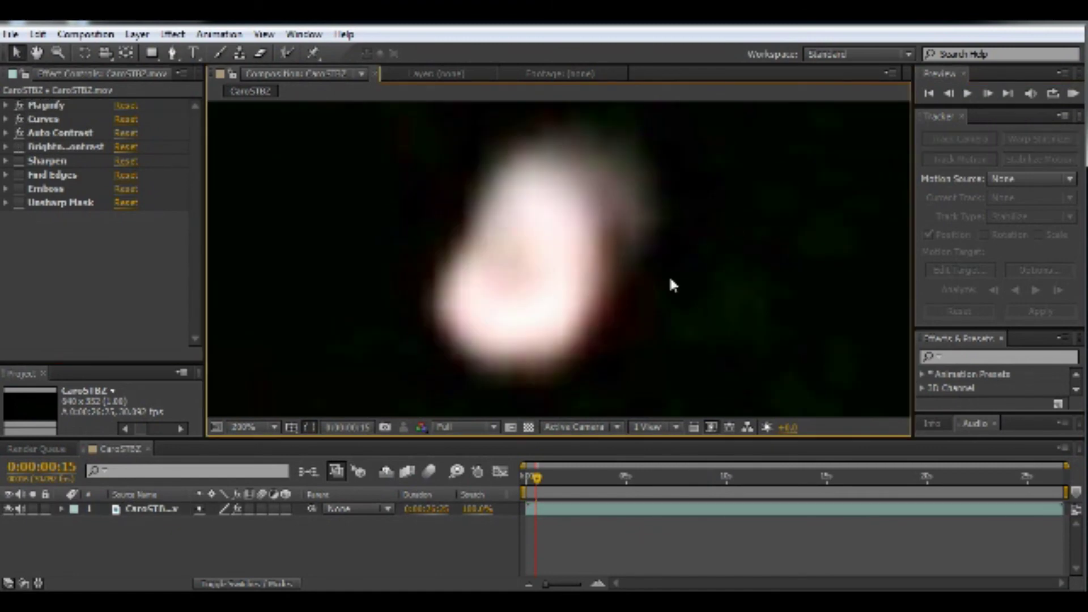
Step through the magnified light frame by frame to 0:00:00:27 to examine how its shape changes
{"action": "left_click", "coordinate": [988, 94]}
{"action": "left_click", "coordinate": [988, 94]}
{"action": "left_click", "coordinate": [988, 94]}
{"action": "left_click", "coordinate": [988, 94]}
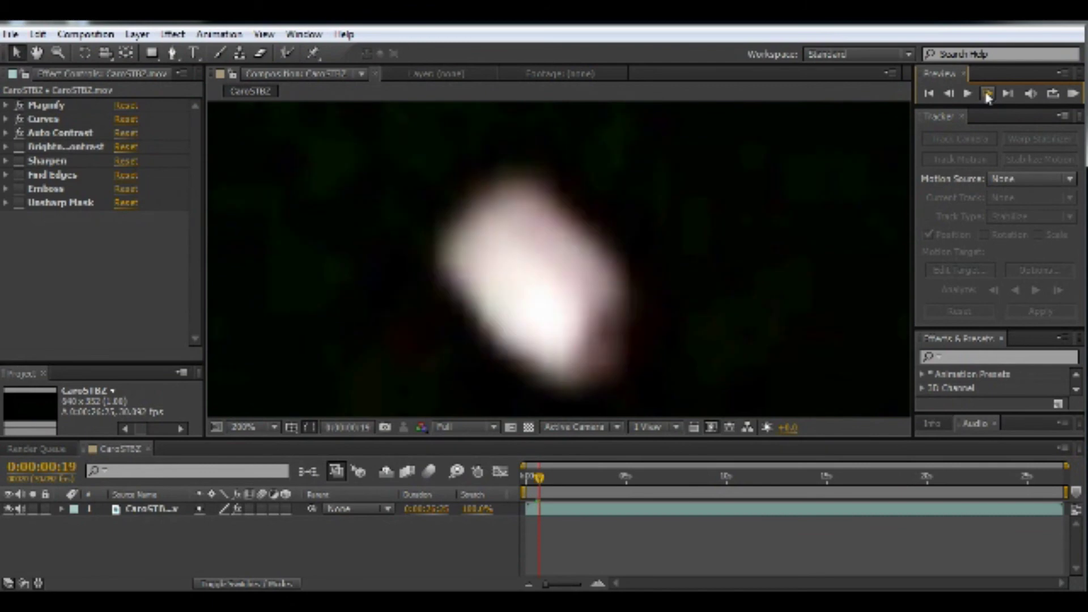
{"action": "left_click", "coordinate": [988, 94]}
{"action": "left_click", "coordinate": [988, 94]}
{"action": "left_click", "coordinate": [988, 94]}
{"action": "left_click", "coordinate": [988, 94]}
{"action": "left_click", "coordinate": [988, 94]}
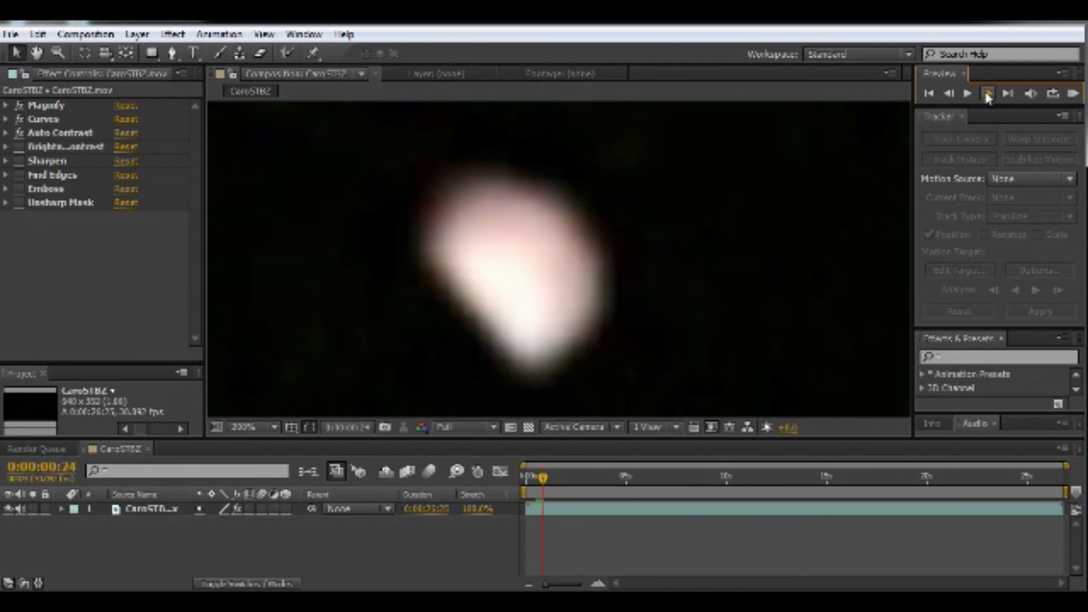
{"action": "left_click", "coordinate": [988, 94]}
{"action": "left_click", "coordinate": [988, 94]}
{"action": "left_click", "coordinate": [988, 94]}
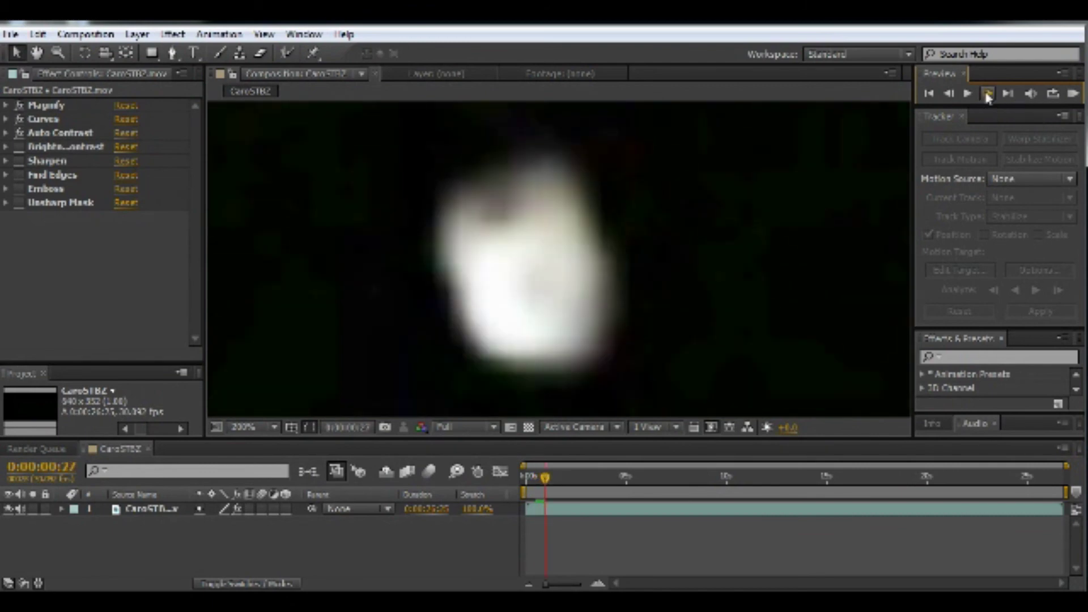
Try Find Edges on the light at 0:00:00:27 with Blend With Original at 42%, and turn the effect off again
{"action": "left_click", "coordinate": [19, 175]}
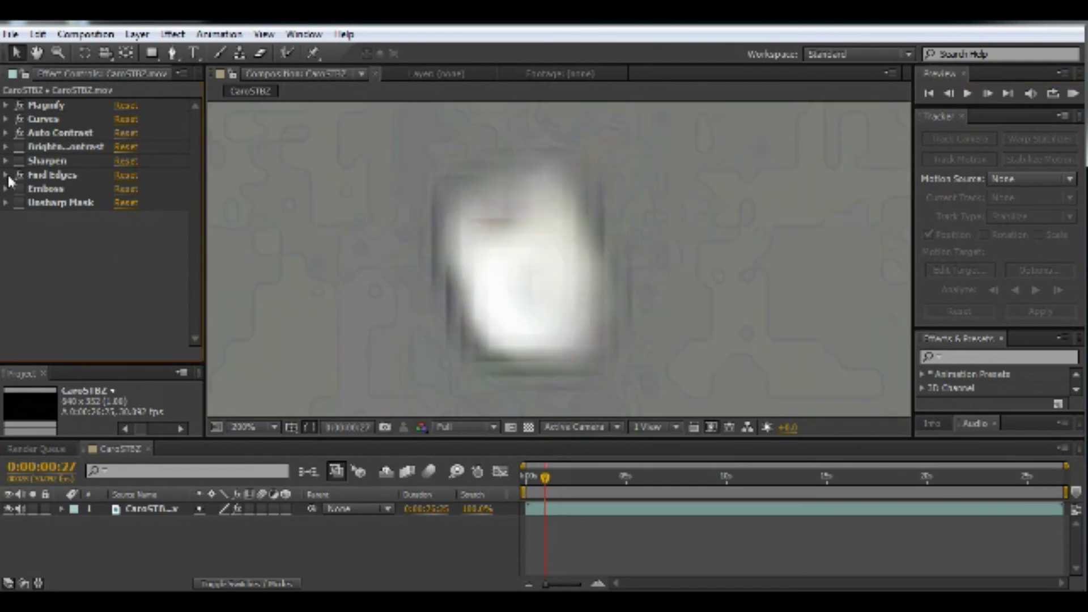
{"action": "left_click", "coordinate": [5, 175]}
{"action": "left_click", "coordinate": [120, 188]}
{"action": "left_click", "coordinate": [118, 188]}
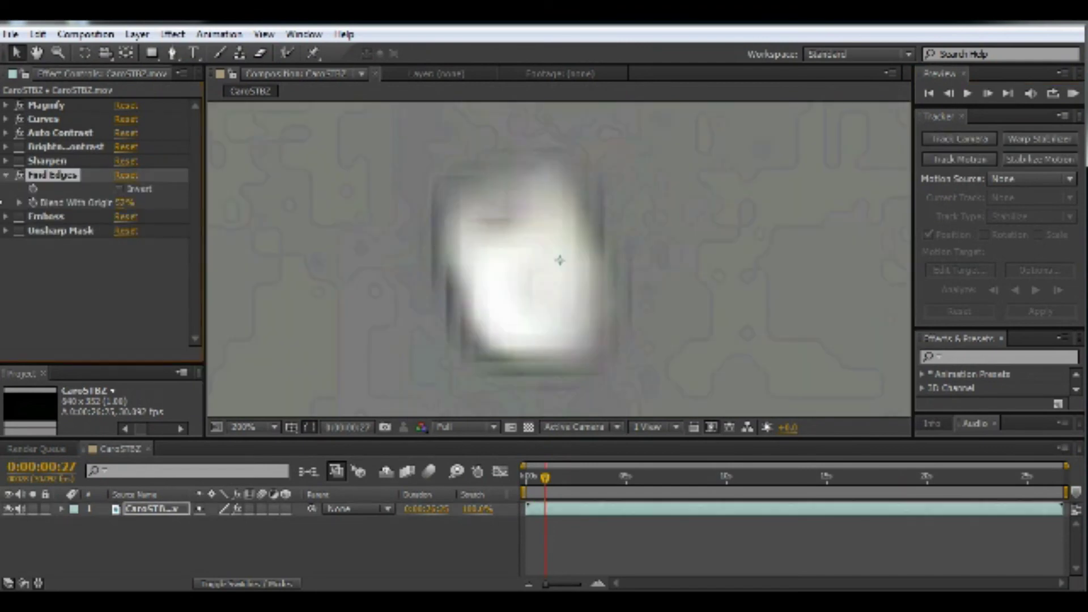
{"action": "left_click", "coordinate": [19, 202]}
{"action": "mouse_move", "coordinate": [112, 226]}
{"action": "left_mouse_down"}
{"action": "mouse_move", "coordinate": [169, 231]}
{"action": "mouse_move", "coordinate": [39, 222]}
{"action": "mouse_move", "coordinate": [98, 229]}
{"action": "left_mouse_up"}
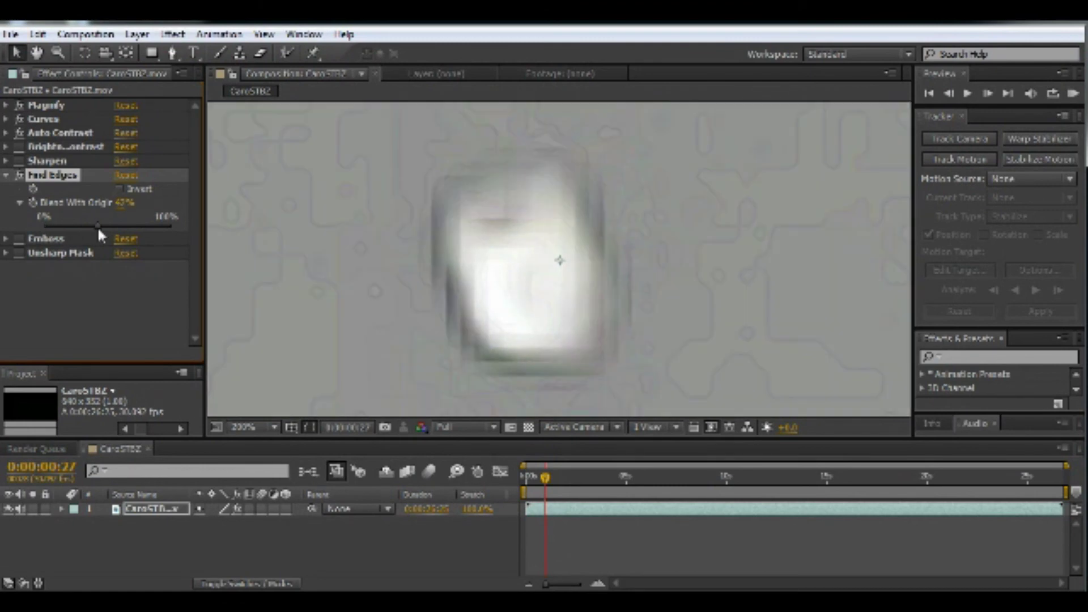
{"action": "left_click", "coordinate": [19, 175]}
Advance to 0:00:01:00, deselect the layer, and examine the light's shape from wide and close views
{"action": "left_click", "coordinate": [987, 94]}
{"action": "left_click", "coordinate": [987, 93]}
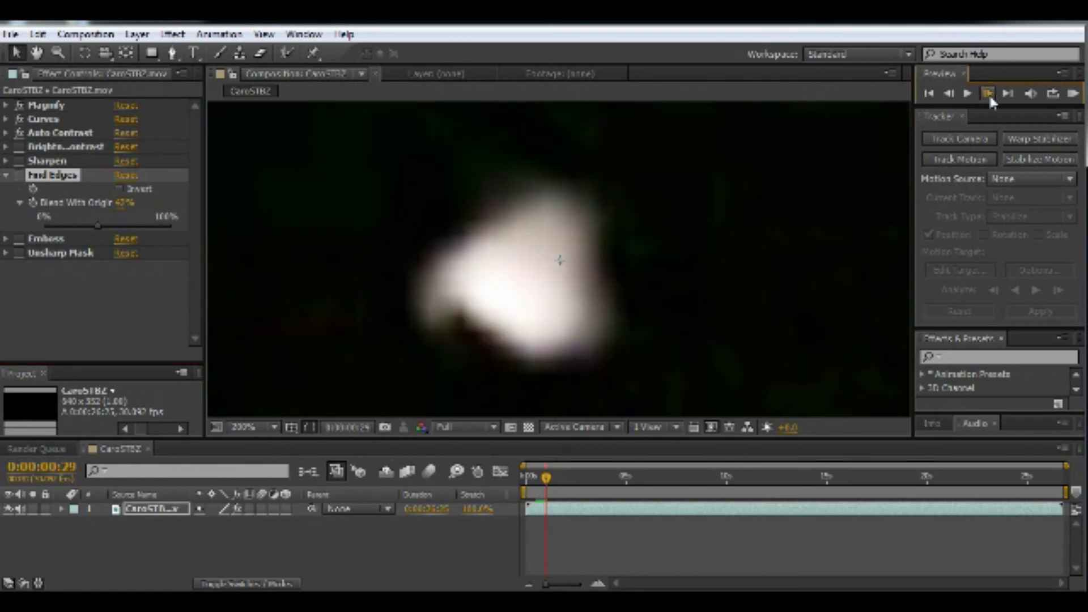
{"action": "left_click", "coordinate": [990, 98]}
{"action": "left_click", "coordinate": [531, 214]}
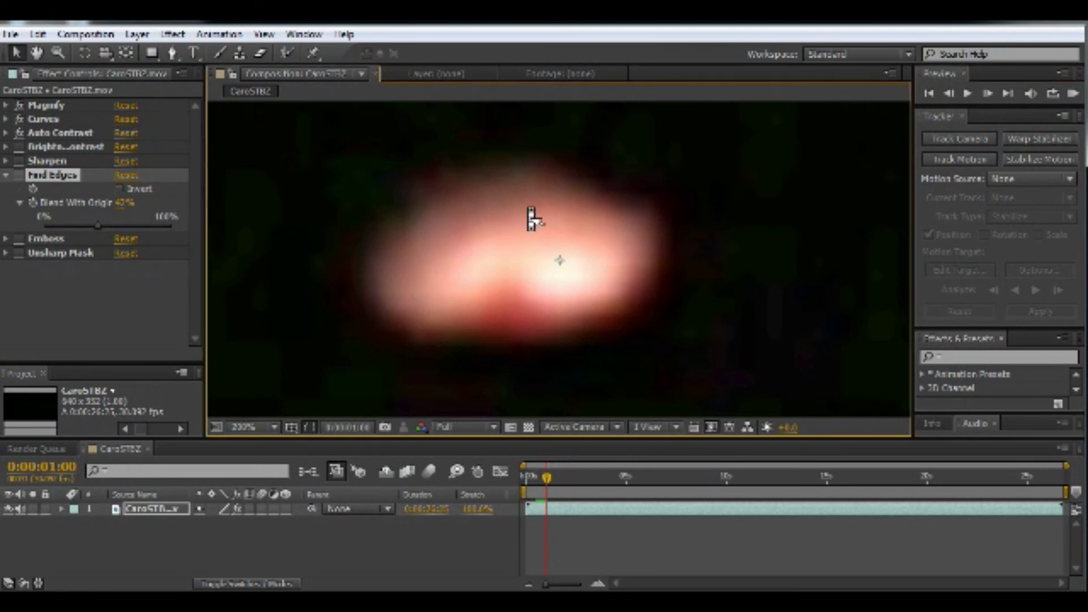
{"action": "scroll", "coordinate": [531, 214], "scroll_direction": "down", "scroll_amount": 1}
{"action": "left_click", "coordinate": [269, 263]}
{"action": "key", "text": "period"}
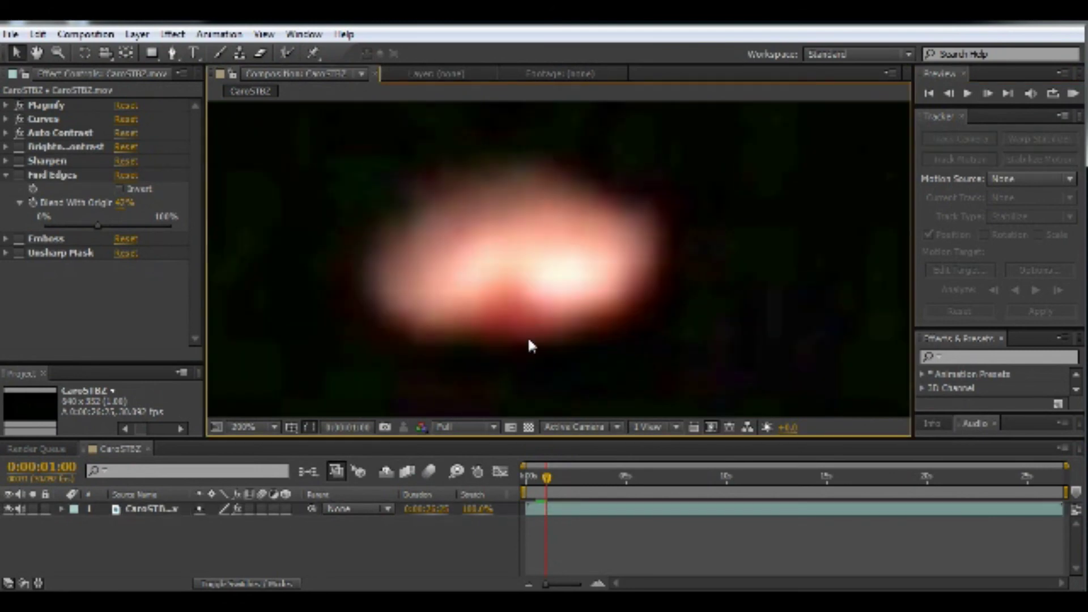
Enable Find Edges with Blend With Original at 46% and turn on Brightness & Contrast, keeping Auto Contrast enabled
{"action": "left_click", "coordinate": [19, 176]}
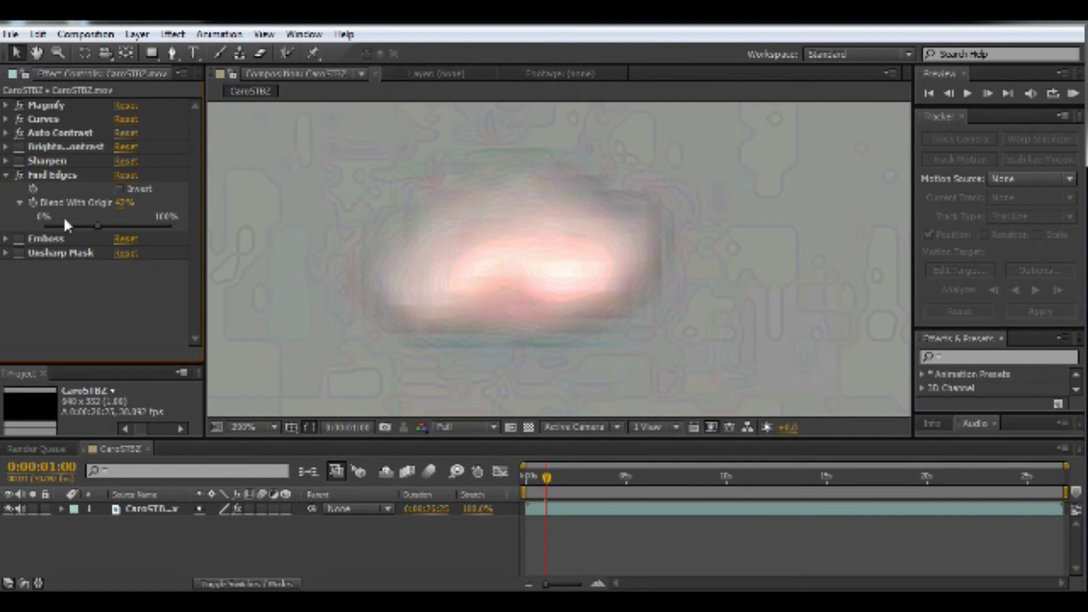
{"action": "mouse_move", "coordinate": [107, 225]}
{"action": "left_mouse_down"}
{"action": "mouse_move", "coordinate": [57, 225]}
{"action": "mouse_move", "coordinate": [125, 226]}
{"action": "mouse_move", "coordinate": [101, 229]}
{"action": "left_mouse_up"}
{"action": "left_click", "coordinate": [18, 135]}
{"action": "left_click", "coordinate": [18, 134]}
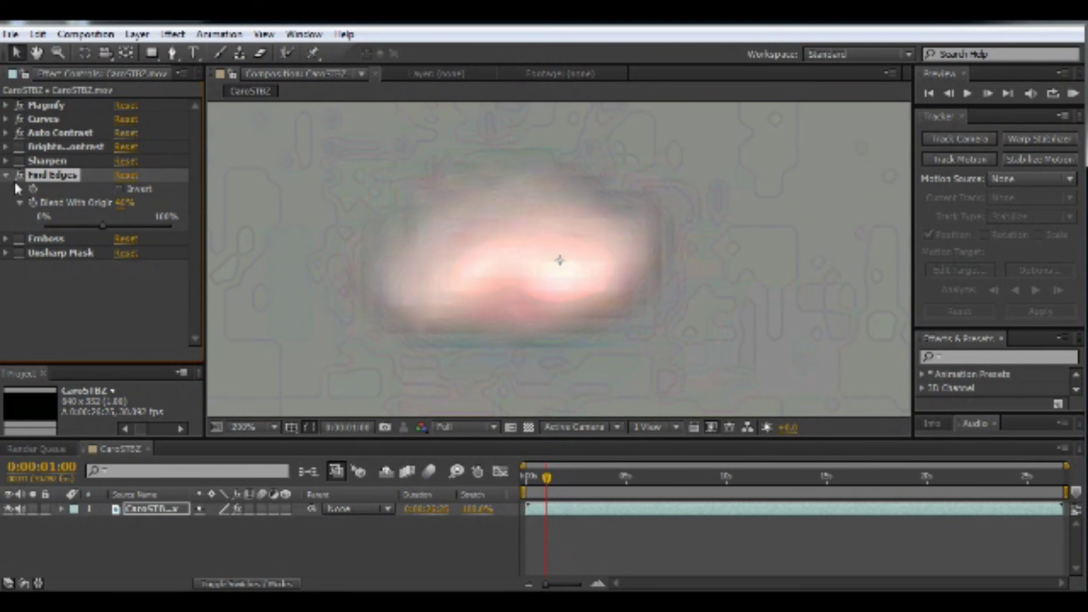
{"action": "left_click", "coordinate": [19, 147]}
{"action": "left_click", "coordinate": [5, 147]}
{"action": "left_click", "coordinate": [6, 202]}
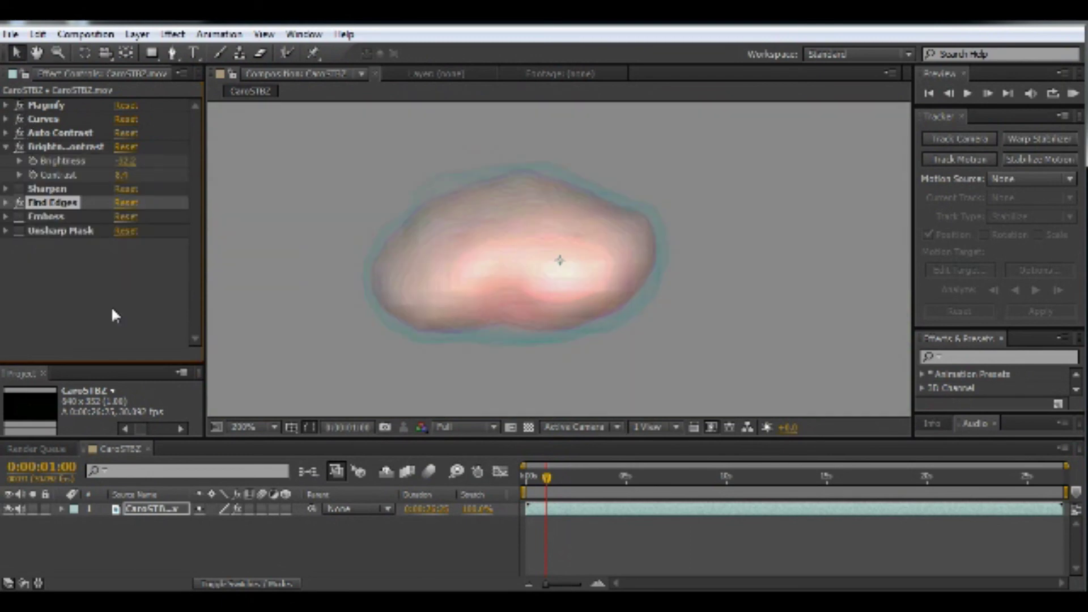
{"action": "left_click", "coordinate": [35, 300]}
{"action": "left_click", "coordinate": [20, 132]}
{"action": "left_click", "coordinate": [19, 133]}
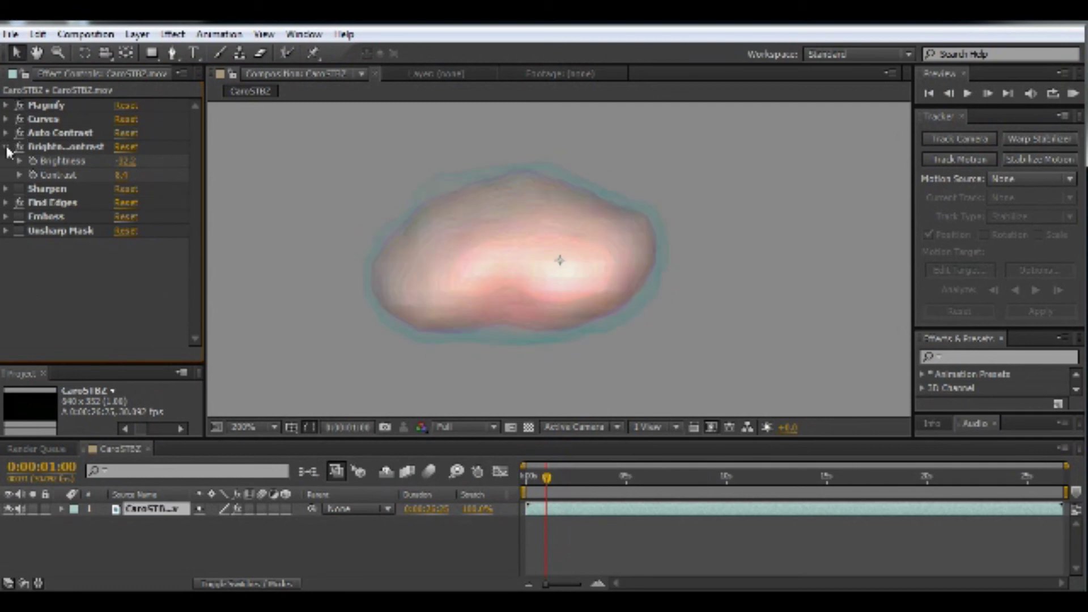
Reset the Brightness & Contrast effect and set its Brightness to -46.2
{"action": "left_click", "coordinate": [19, 159]}
{"action": "mouse_move", "coordinate": [88, 184]}
{"action": "left_mouse_down"}
{"action": "mouse_move", "coordinate": [113, 185]}
{"action": "mouse_move", "coordinate": [81, 199]}
{"action": "left_mouse_up"}
{"action": "left_click", "coordinate": [17, 196]}
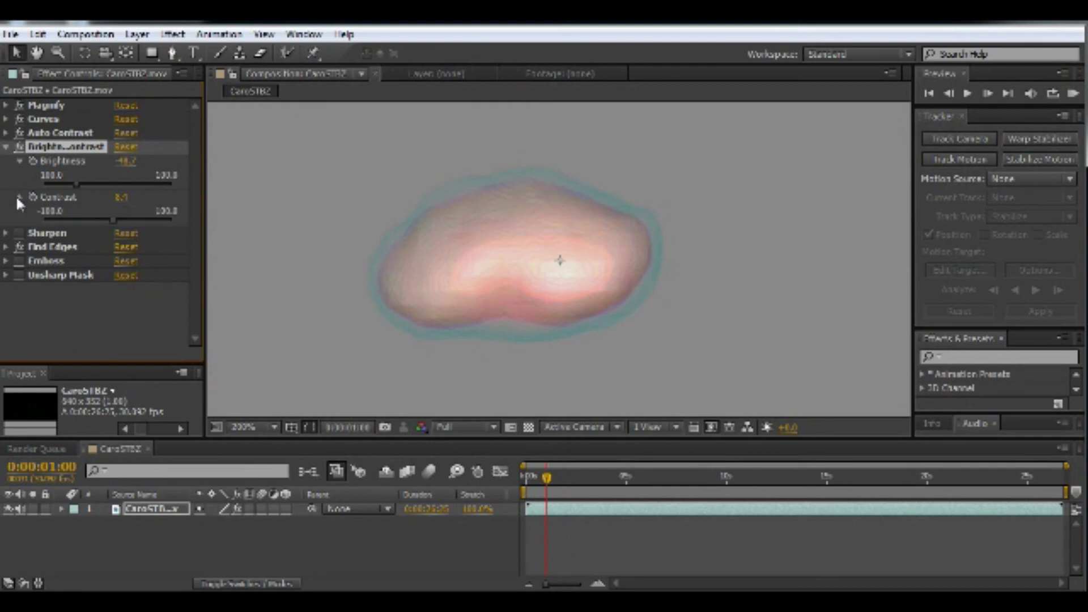
{"action": "left_click", "coordinate": [17, 198]}
{"action": "left_click", "coordinate": [18, 197]}
{"action": "left_click", "coordinate": [17, 198]}
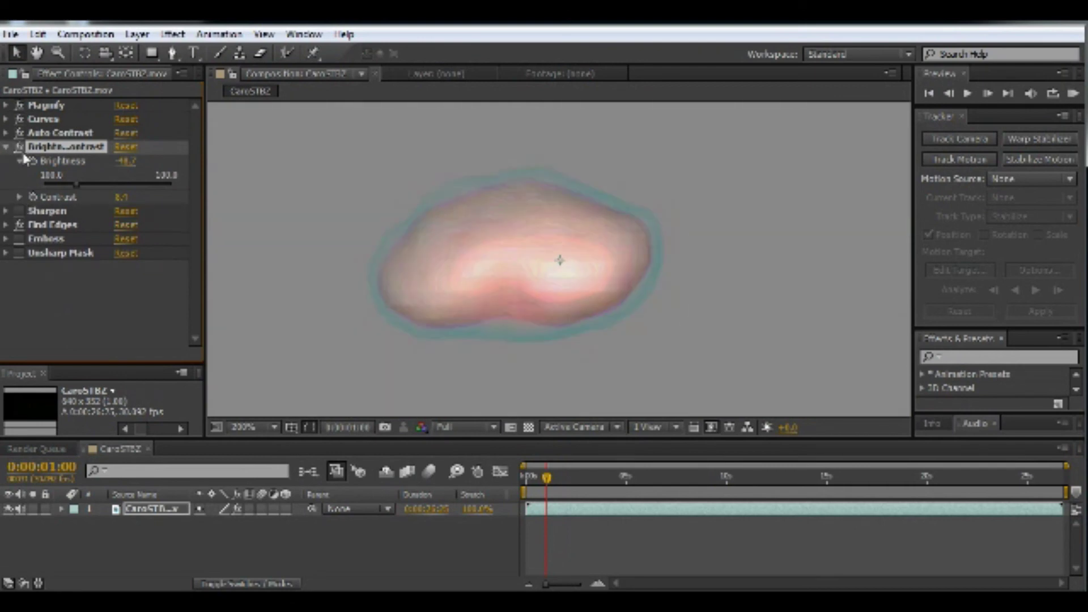
{"action": "left_click", "coordinate": [126, 146]}
{"action": "left_click_drag", "start_coordinate": [106, 182], "coordinate": [76, 182]}
Turn off Find Edges, and compare the light with Curves and Auto Contrast toggled, leaving both enabled
{"action": "left_click", "coordinate": [19, 119]}
{"action": "left_click", "coordinate": [20, 133]}
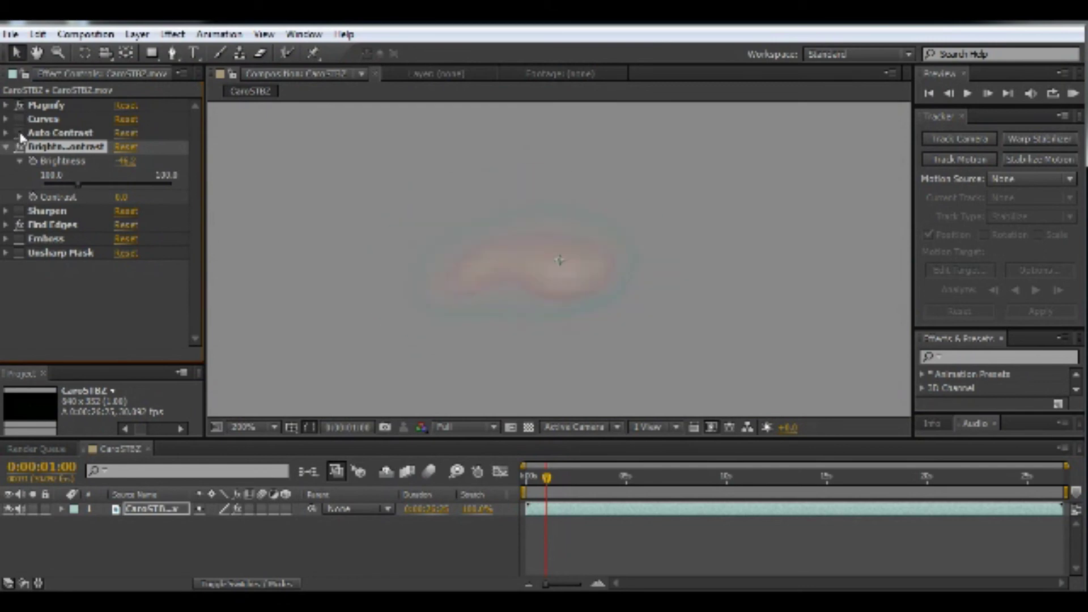
{"action": "left_click", "coordinate": [19, 132]}
{"action": "left_click", "coordinate": [19, 225]}
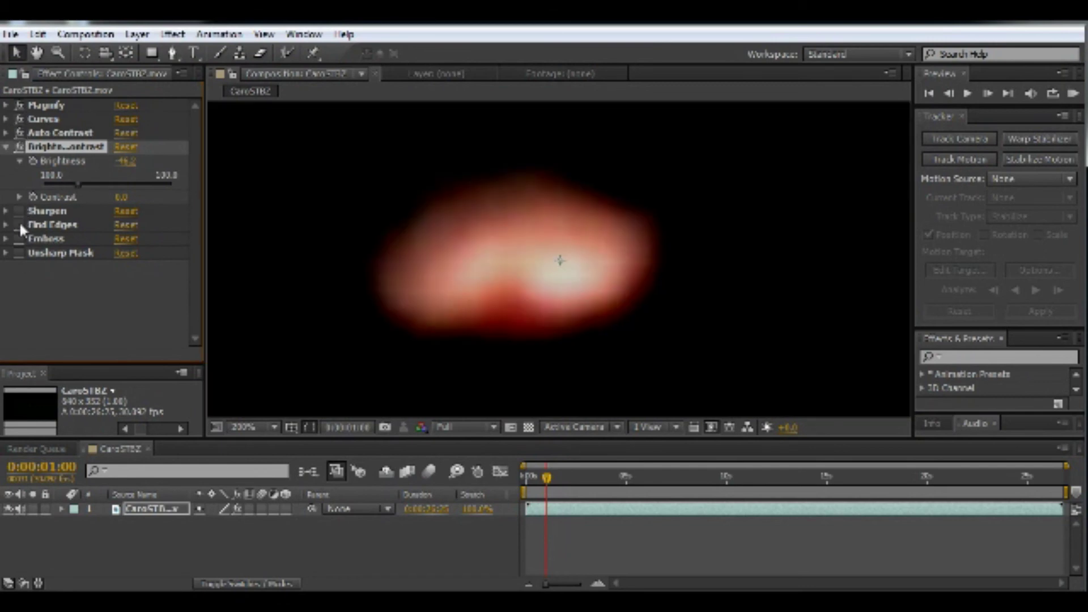
{"action": "left_click", "coordinate": [19, 133]}
{"action": "left_click", "coordinate": [20, 133]}
Compare the light at 0:00:01:00 with Brightness & Contrast on and off in close and wide views, leaving the effect disabled
{"action": "left_click", "coordinate": [19, 146]}
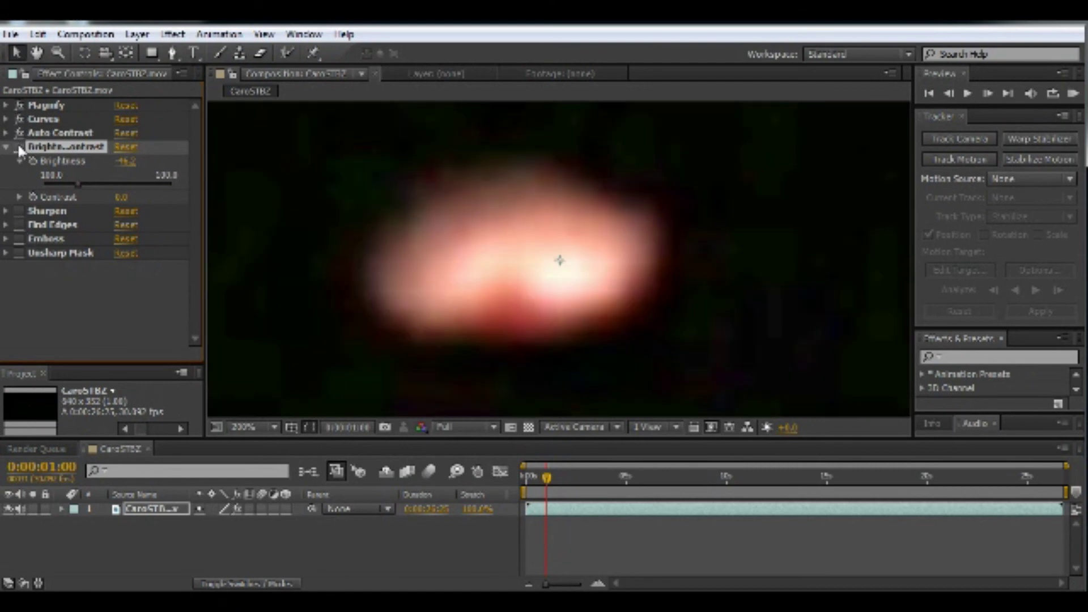
{"action": "left_click", "coordinate": [19, 146]}
{"action": "left_click", "coordinate": [19, 146]}
{"action": "left_click", "coordinate": [19, 146]}
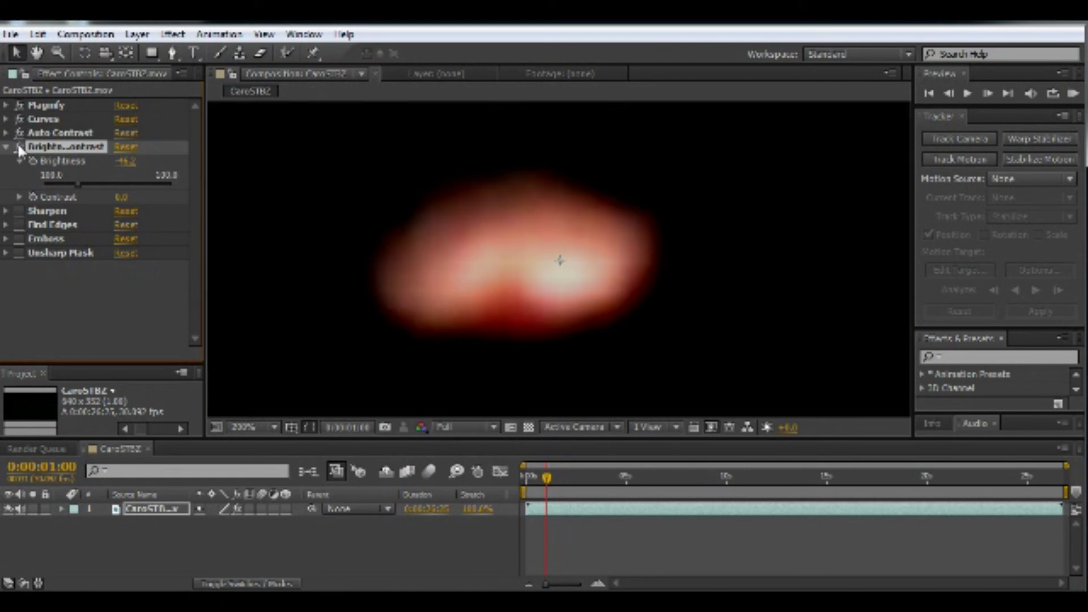
{"action": "left_click", "coordinate": [19, 147]}
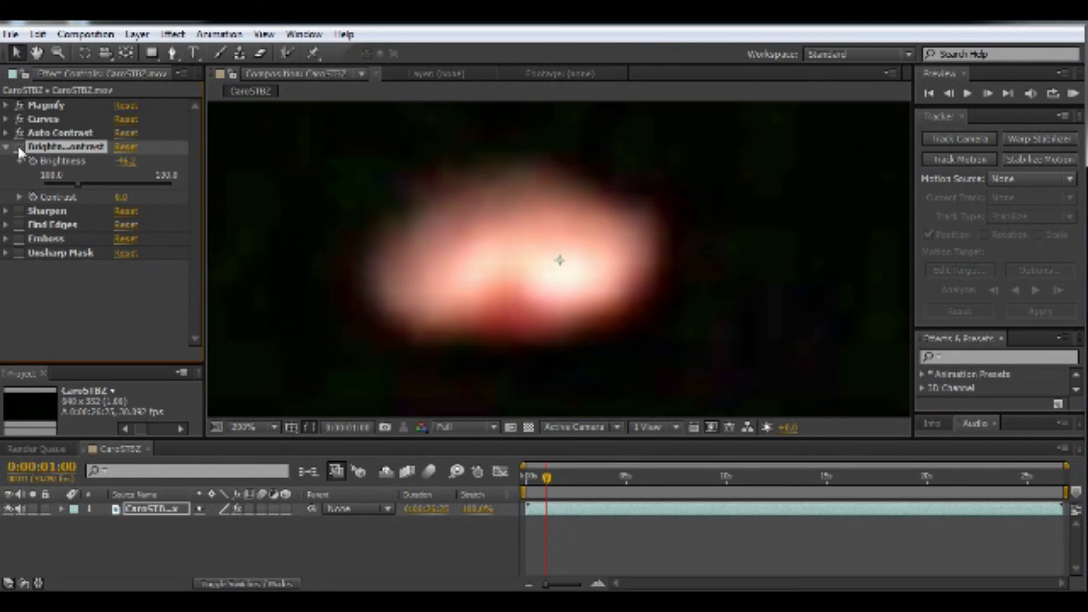
{"action": "left_click", "coordinate": [20, 146]}
{"action": "scroll", "coordinate": [305, 218], "scroll_direction": "down", "scroll_amount": 1}
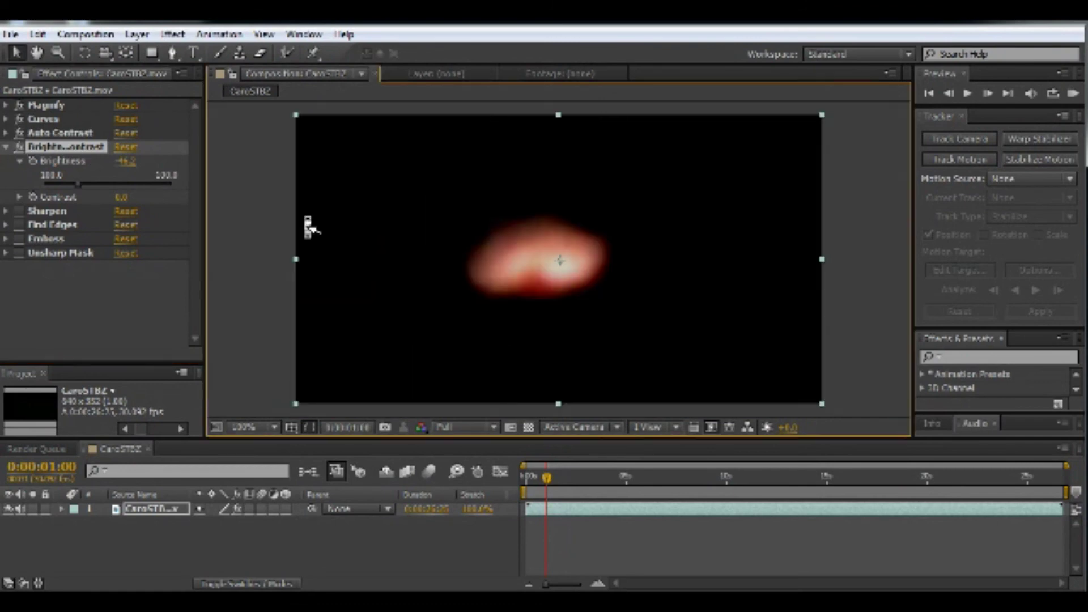
{"action": "scroll", "coordinate": [309, 227], "scroll_direction": "up", "scroll_amount": 1}
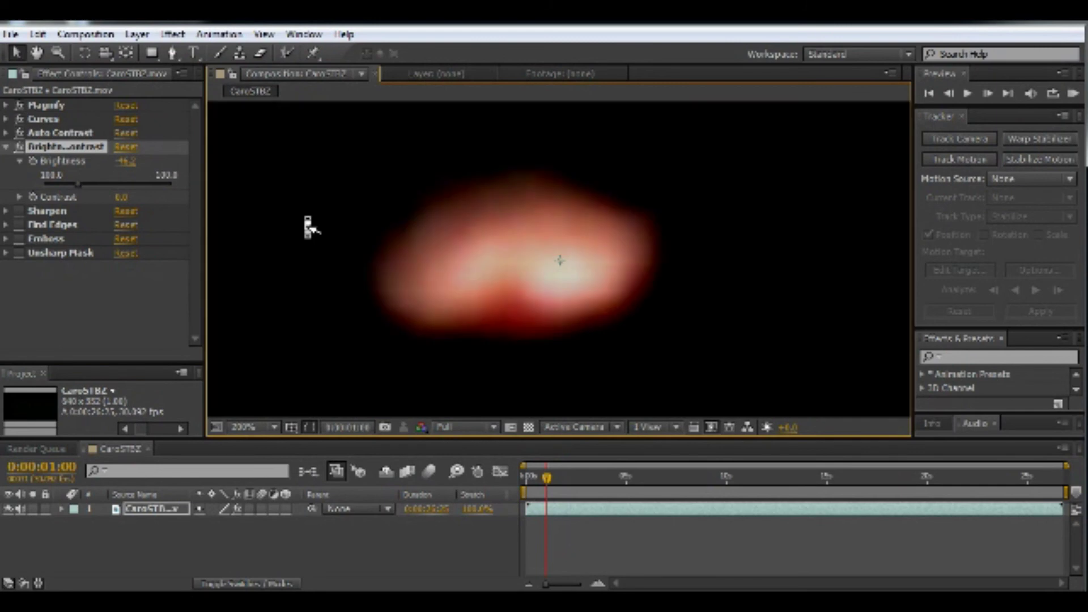
{"action": "left_click", "coordinate": [19, 146]}
Compare the full composition view of the light with Curves and Auto Contrast toggled, leaving both enabled
{"action": "scroll", "coordinate": [284, 236], "scroll_direction": "down", "scroll_amount": 1}
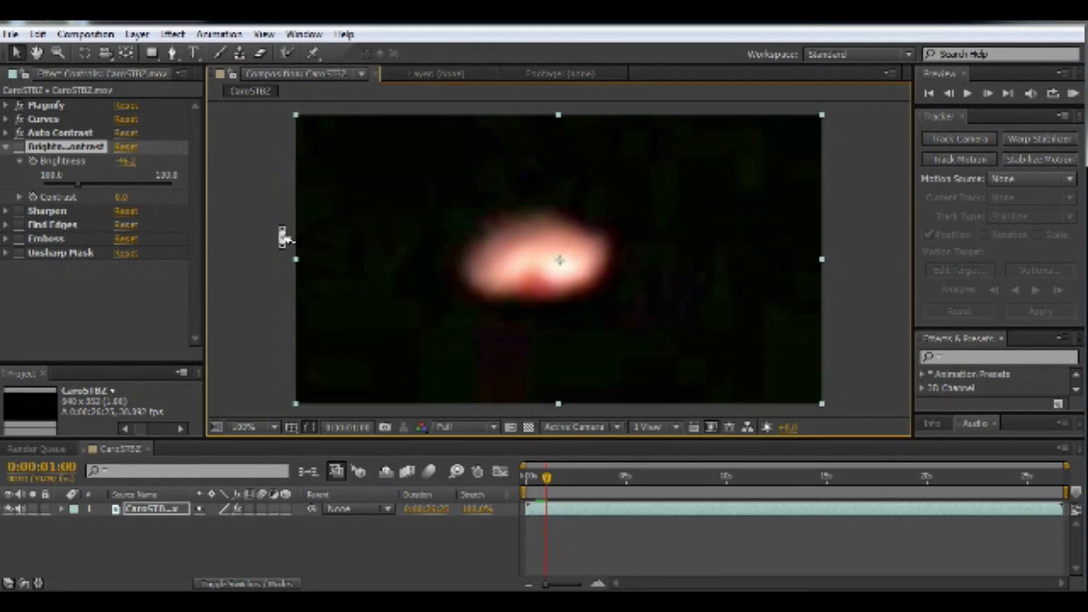
{"action": "left_click", "coordinate": [20, 132]}
{"action": "left_click", "coordinate": [19, 132]}
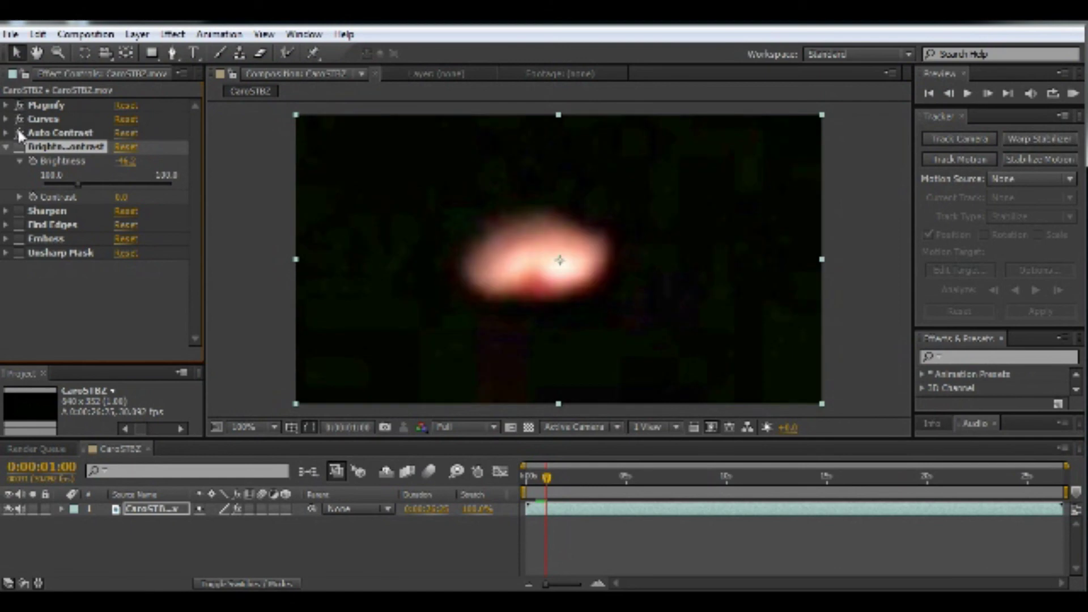
{"action": "left_click", "coordinate": [20, 133]}
{"action": "left_click", "coordinate": [19, 132]}
Toggle Brightness & Contrast and Auto Contrast to compare the light in the wide view, collapsing and disabling Brightness & Contrast
{"action": "left_click", "coordinate": [21, 147]}
{"action": "left_click", "coordinate": [21, 147]}
{"action": "left_click", "coordinate": [20, 147]}
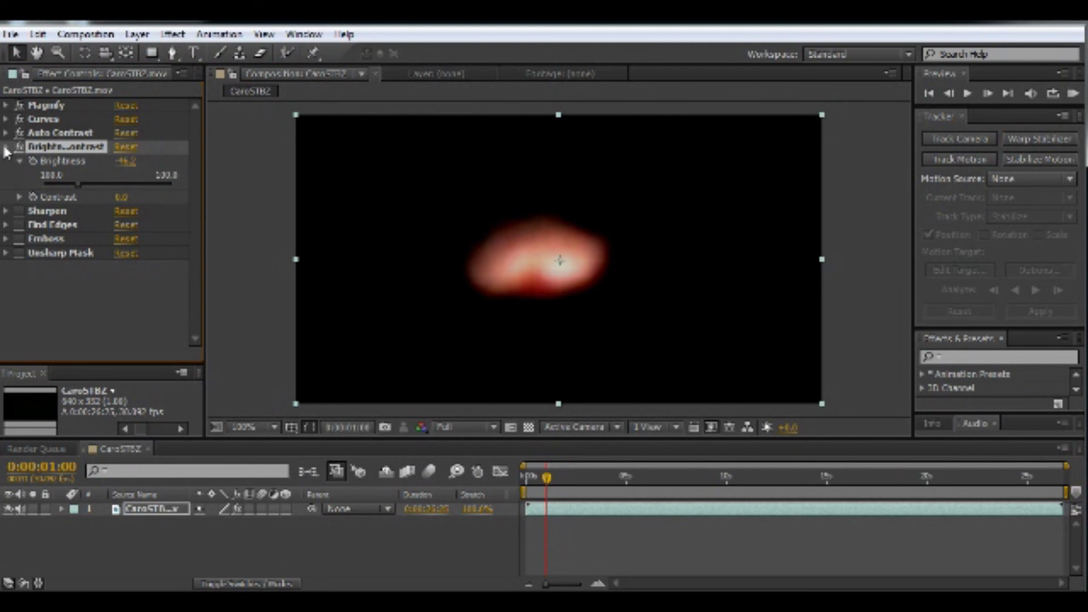
{"action": "left_click", "coordinate": [6, 146]}
{"action": "left_click", "coordinate": [20, 146]}
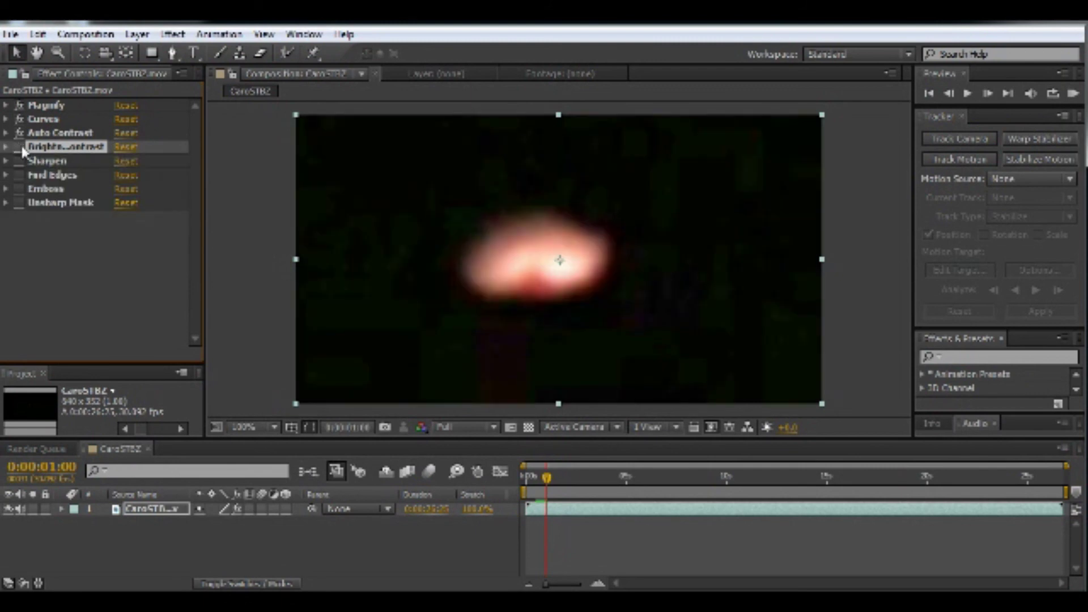
{"action": "left_click", "coordinate": [18, 134]}
{"action": "left_click", "coordinate": [18, 135]}
{"action": "left_click", "coordinate": [19, 146]}
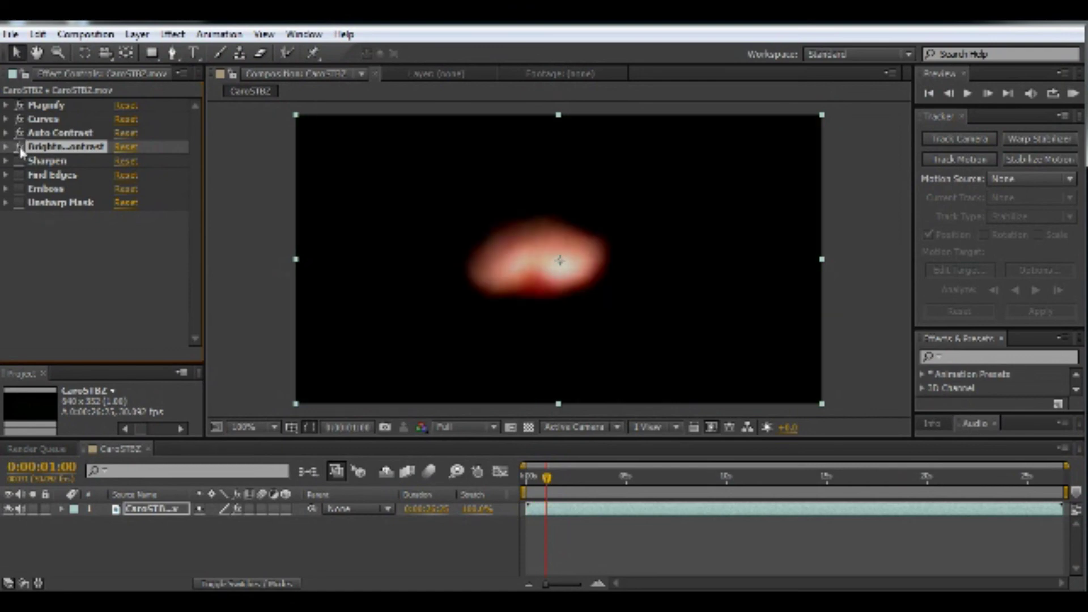
{"action": "left_click", "coordinate": [20, 147]}
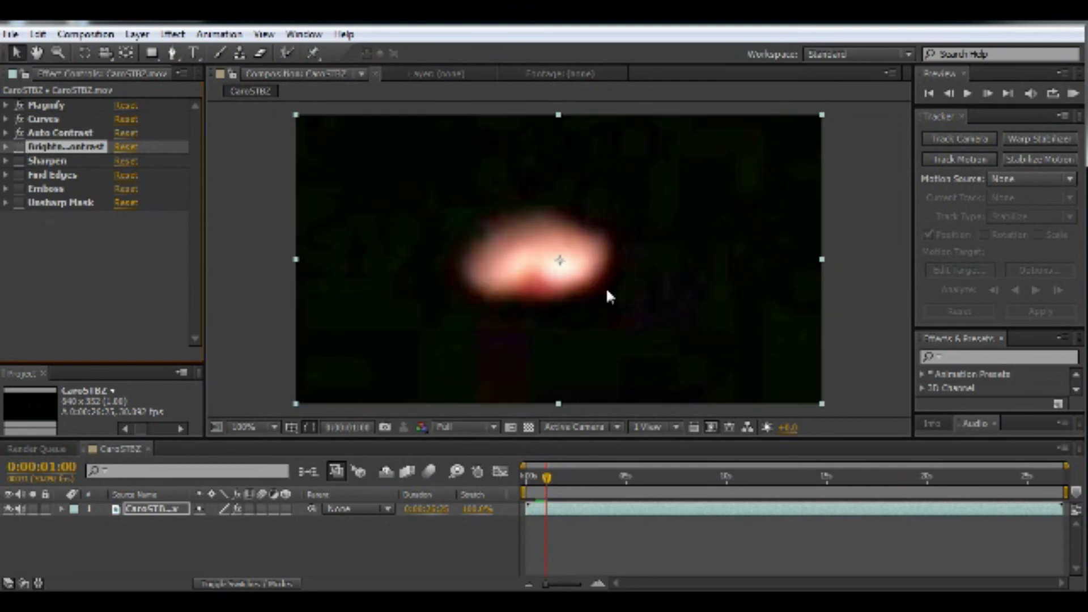
Deselect the layer, advance to 0:00:01:01, and compare the magnified light with Brightness & Contrast on and off
{"action": "left_click", "coordinate": [251, 308]}
{"action": "scroll", "coordinate": [253, 310], "scroll_direction": "up", "scroll_amount": 1}
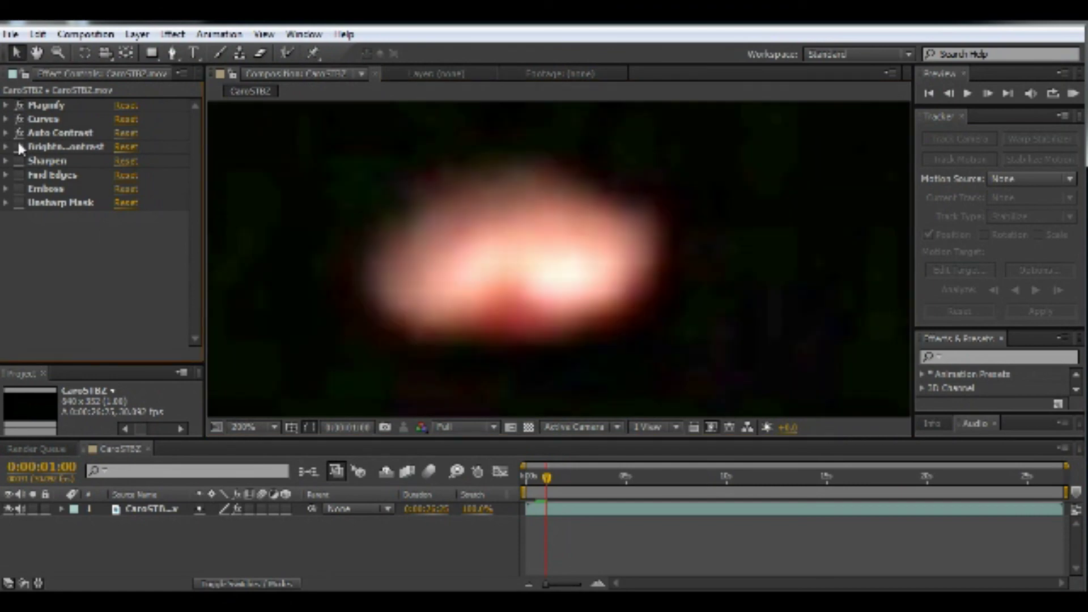
{"action": "left_click", "coordinate": [988, 94]}
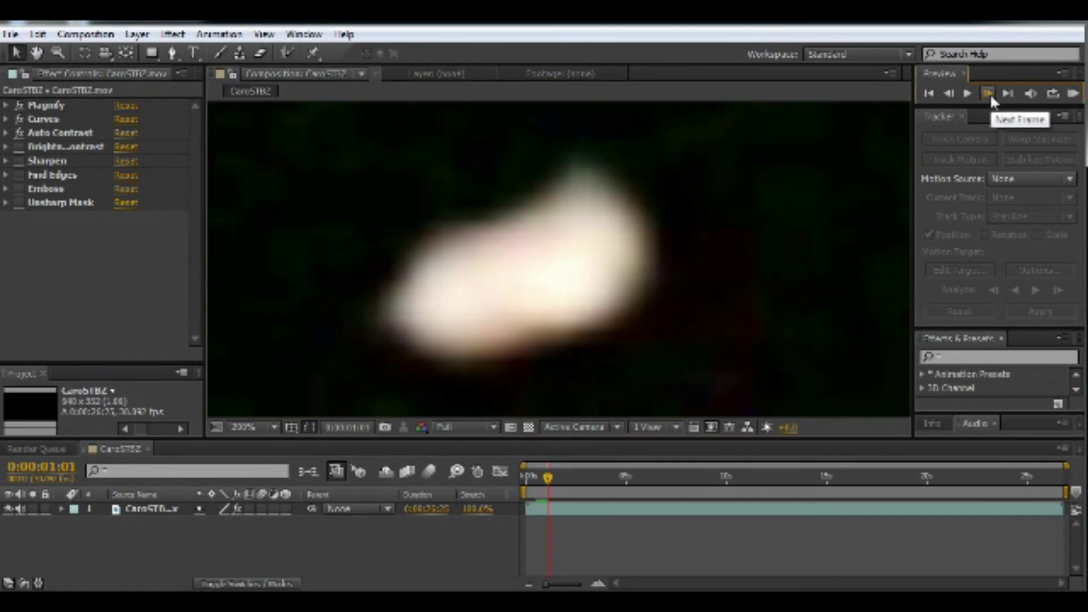
{"action": "left_click", "coordinate": [19, 146]}
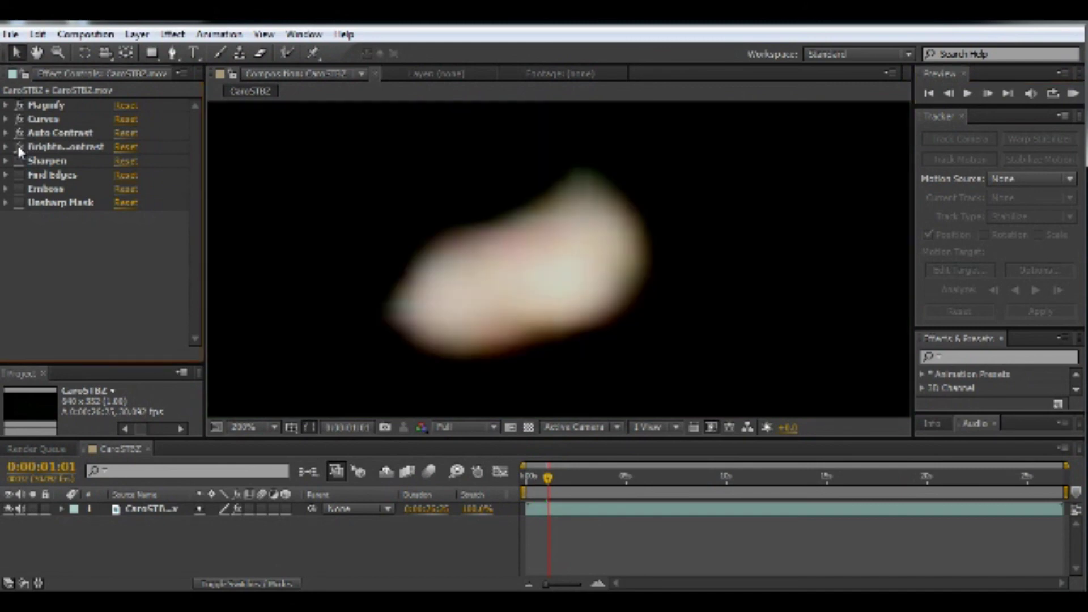
{"action": "left_click", "coordinate": [19, 147]}
{"action": "left_click", "coordinate": [19, 146]}
{"action": "left_click", "coordinate": [19, 147]}
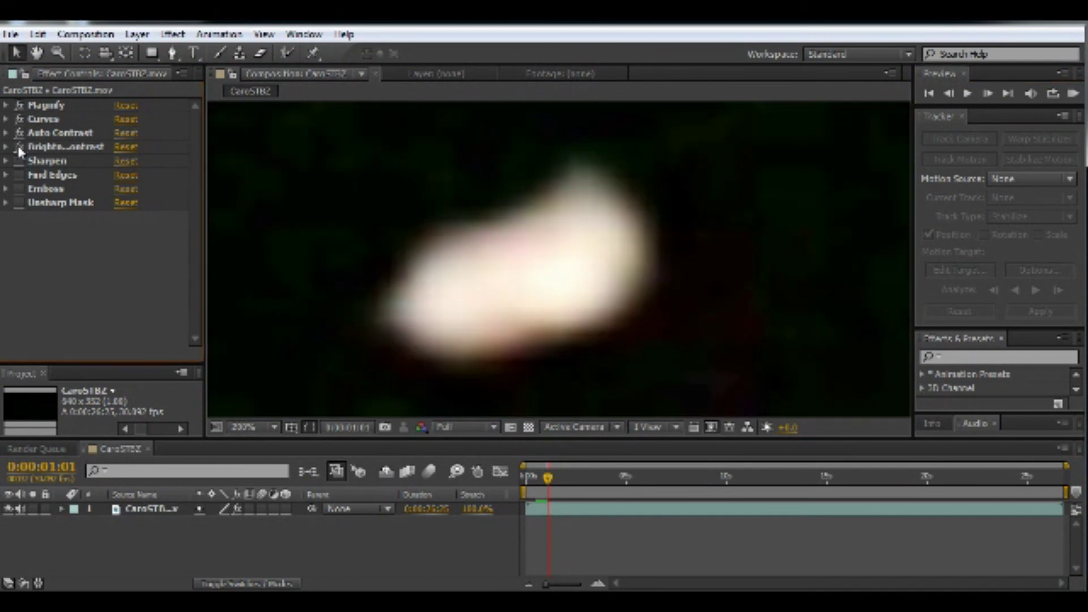
Disable Brightness & Contrast, advance to 0:00:01:04, and compare the magnified light with the effect on and off
{"action": "left_click", "coordinate": [18, 147]}
{"action": "left_click", "coordinate": [987, 94]}
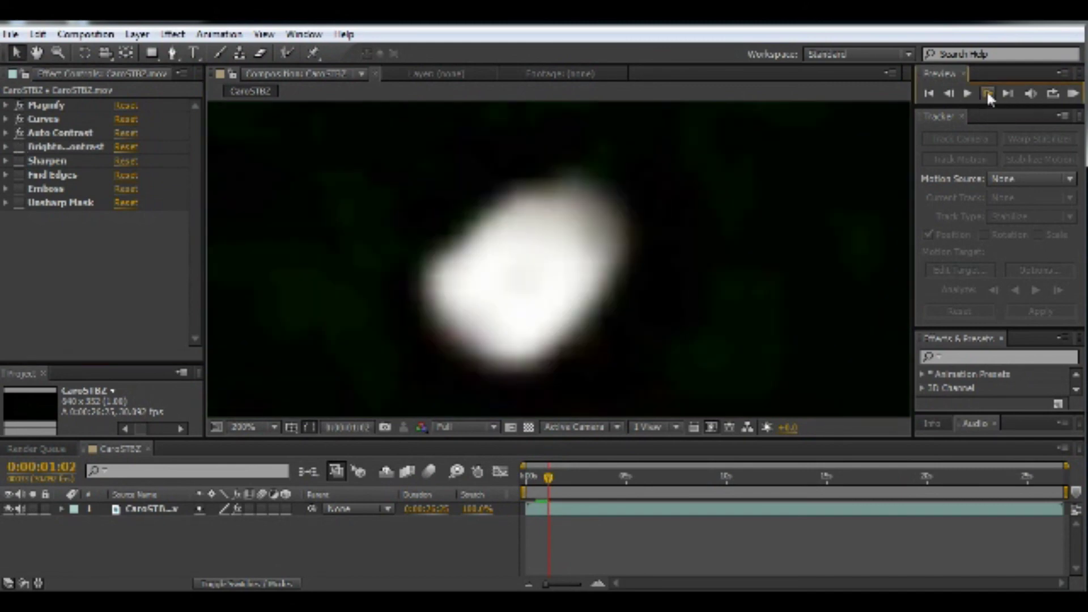
{"action": "left_click", "coordinate": [987, 94]}
{"action": "left_click", "coordinate": [986, 93]}
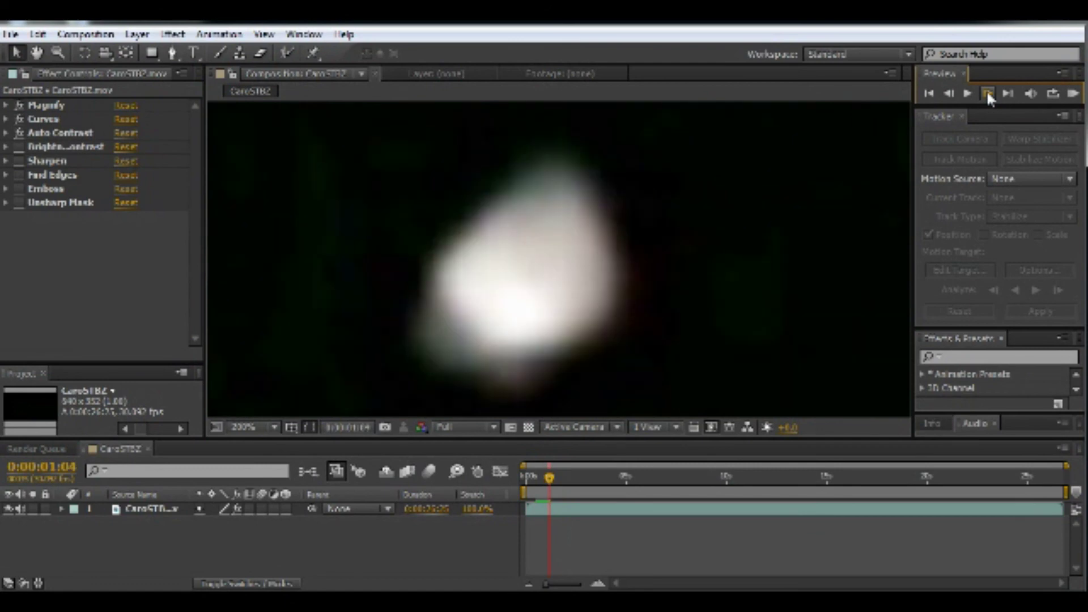
{"action": "left_click", "coordinate": [19, 147]}
{"action": "left_click", "coordinate": [18, 147]}
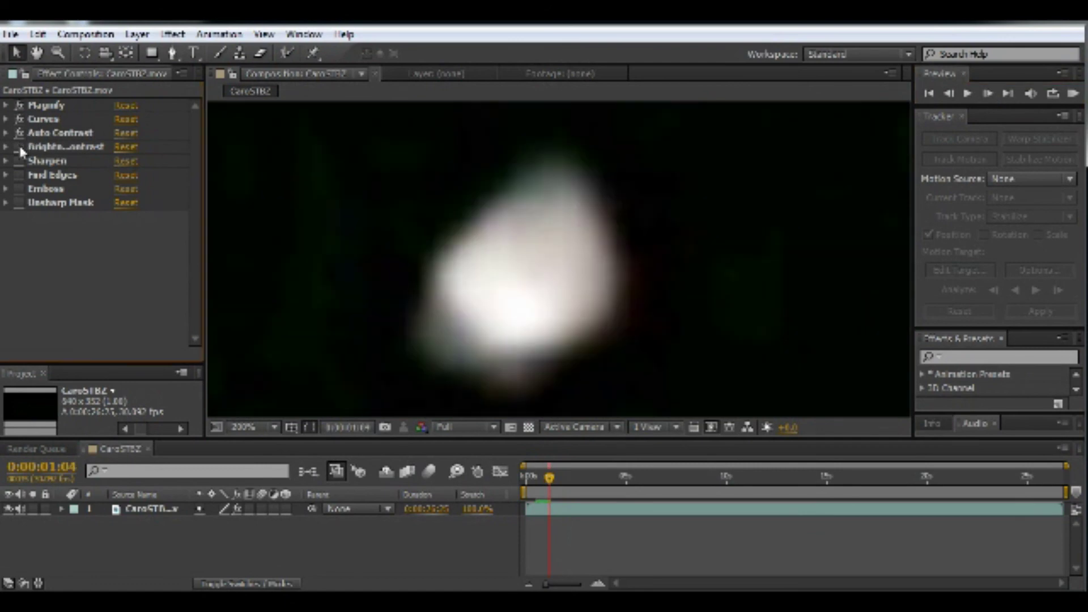
Advance to 0:00:01:06 and examine the light's shape at 100% and 200% magnification
{"action": "left_click", "coordinate": [987, 93]}
{"action": "left_click", "coordinate": [987, 94]}
{"action": "left_click", "coordinate": [804, 264]}
{"action": "key", "text": "comma"}
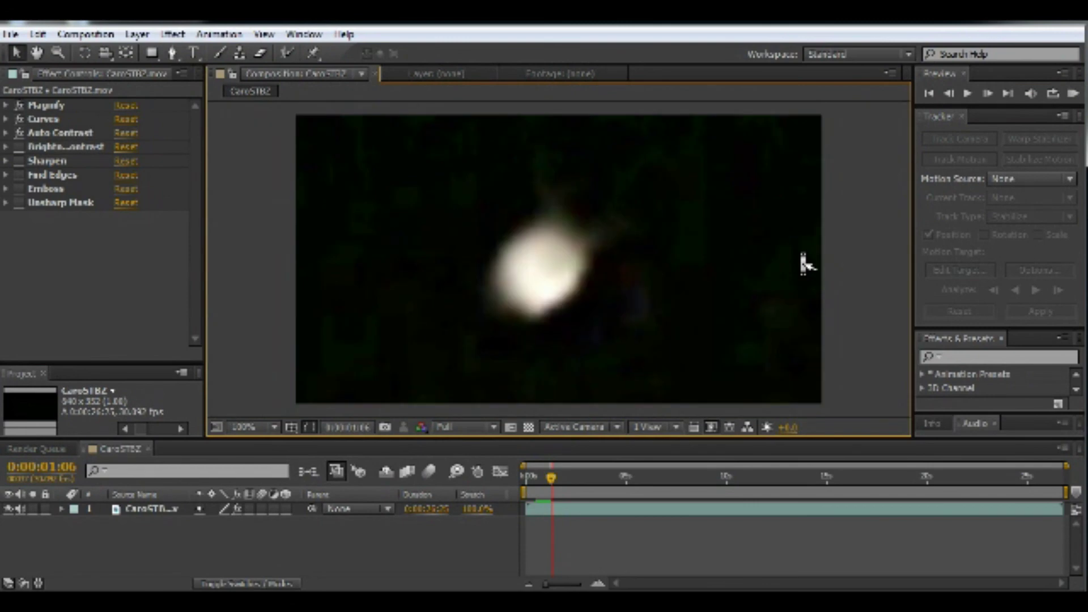
{"action": "key", "text": "period"}
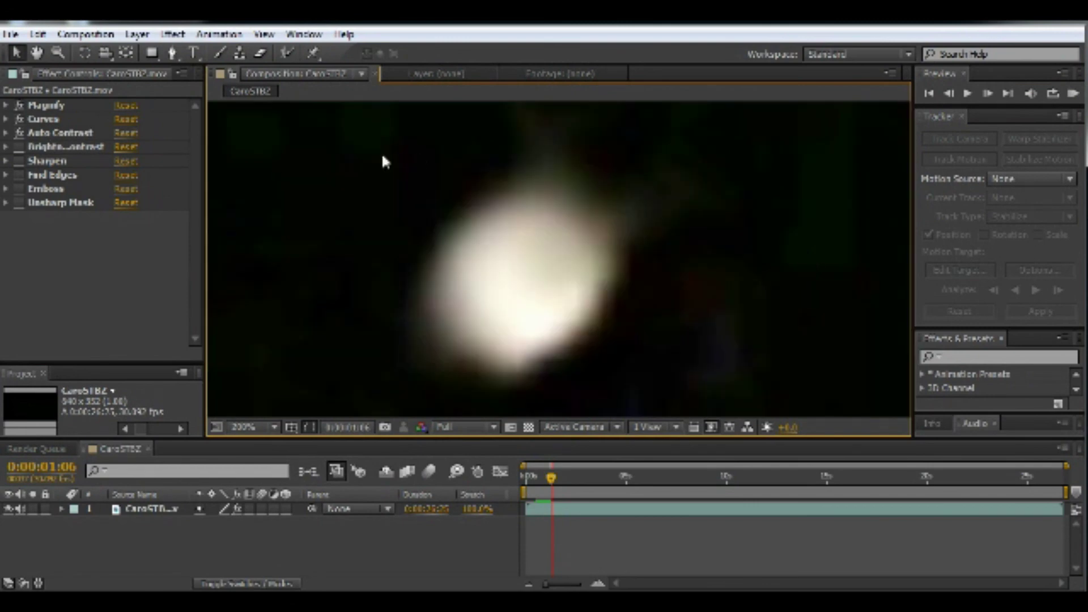
Step forward frame by frame to 0:00:01:17, examining the changing shape of the magnified light
{"action": "left_click", "coordinate": [986, 93]}
{"action": "left_click", "coordinate": [987, 94]}
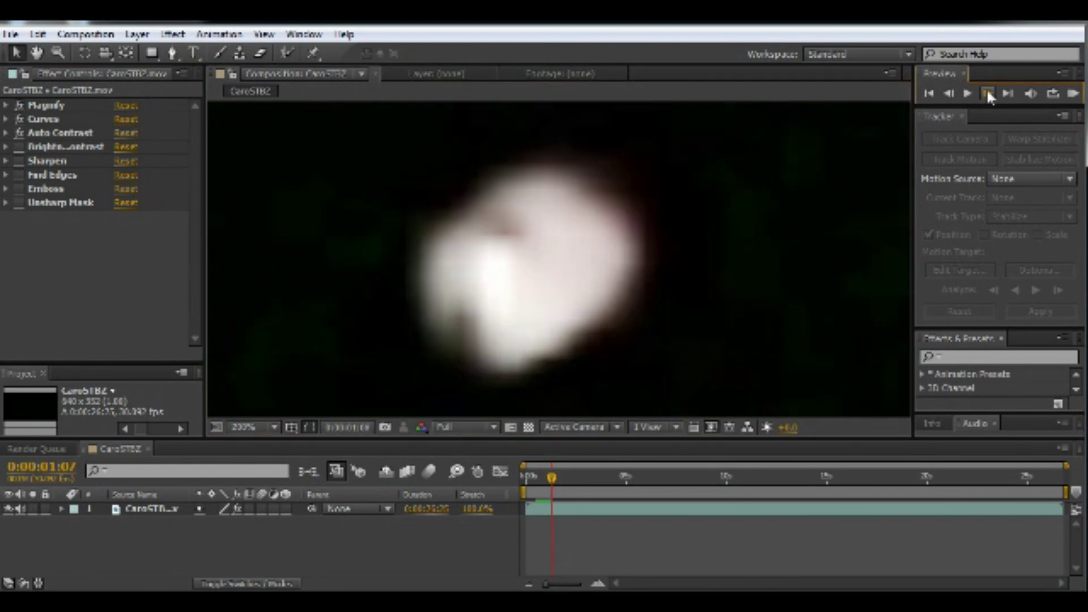
{"action": "left_click", "coordinate": [987, 94]}
{"action": "left_click", "coordinate": [987, 93]}
{"action": "left_click", "coordinate": [987, 94]}
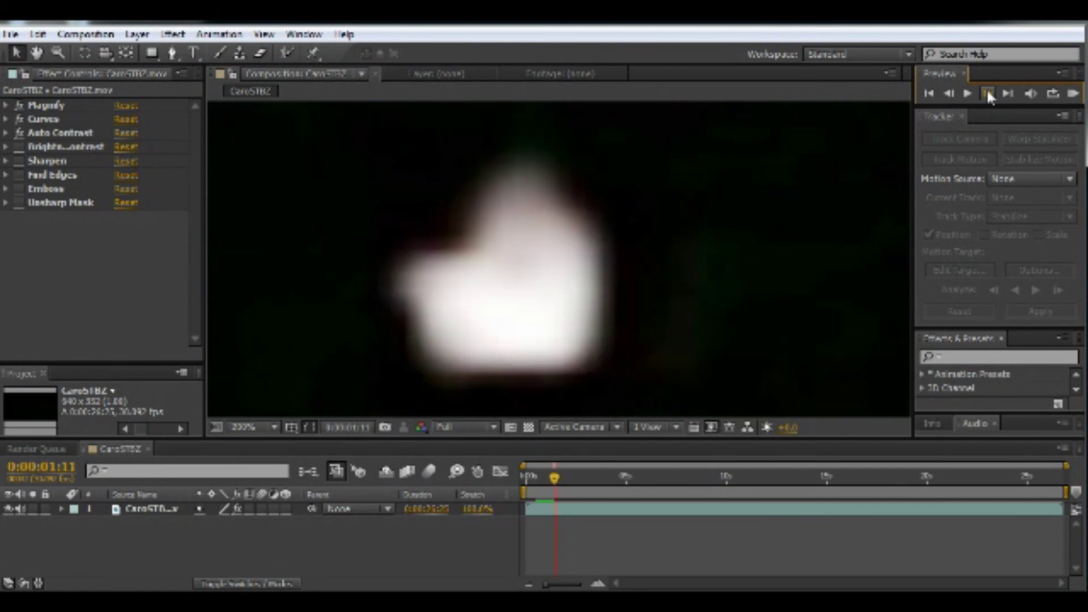
{"action": "left_click", "coordinate": [987, 94]}
{"action": "left_click", "coordinate": [987, 93]}
{"action": "left_click", "coordinate": [987, 94]}
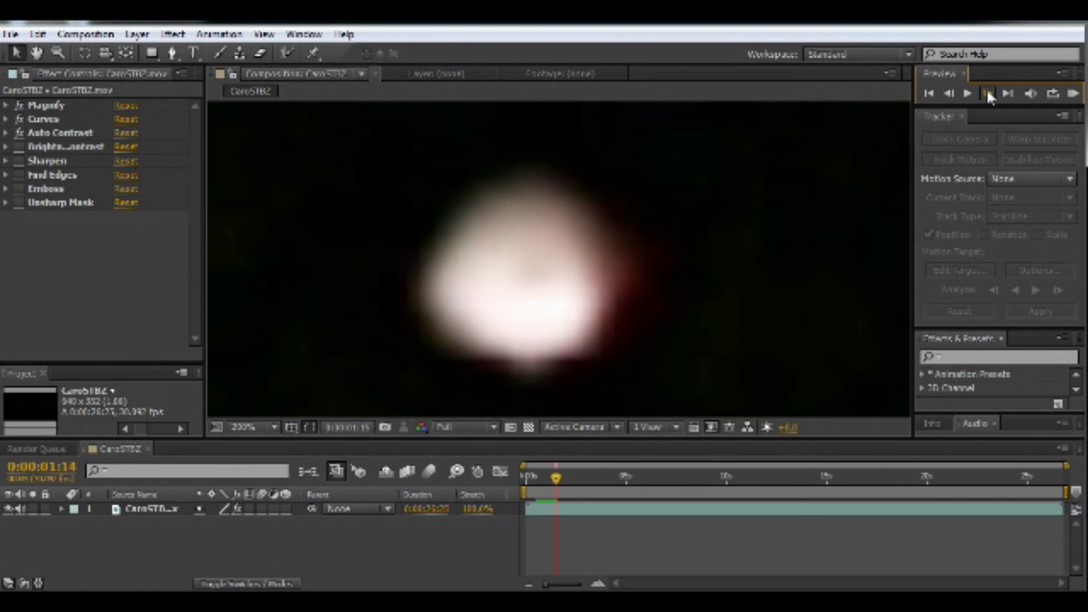
{"action": "left_click", "coordinate": [987, 94]}
{"action": "left_click", "coordinate": [987, 94]}
Step on to 0:00:01:24 and check the light there with Brightness & Contrast, leaving the effect disabled
{"action": "left_click", "coordinate": [987, 93]}
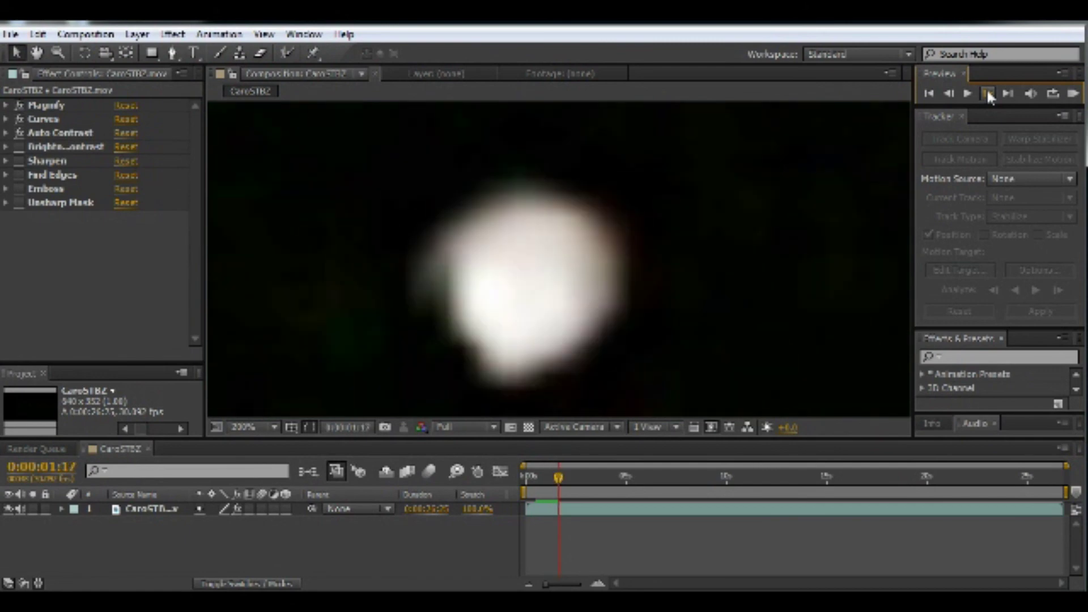
{"action": "left_click", "coordinate": [987, 93]}
{"action": "left_click", "coordinate": [987, 93]}
{"action": "left_click", "coordinate": [986, 93]}
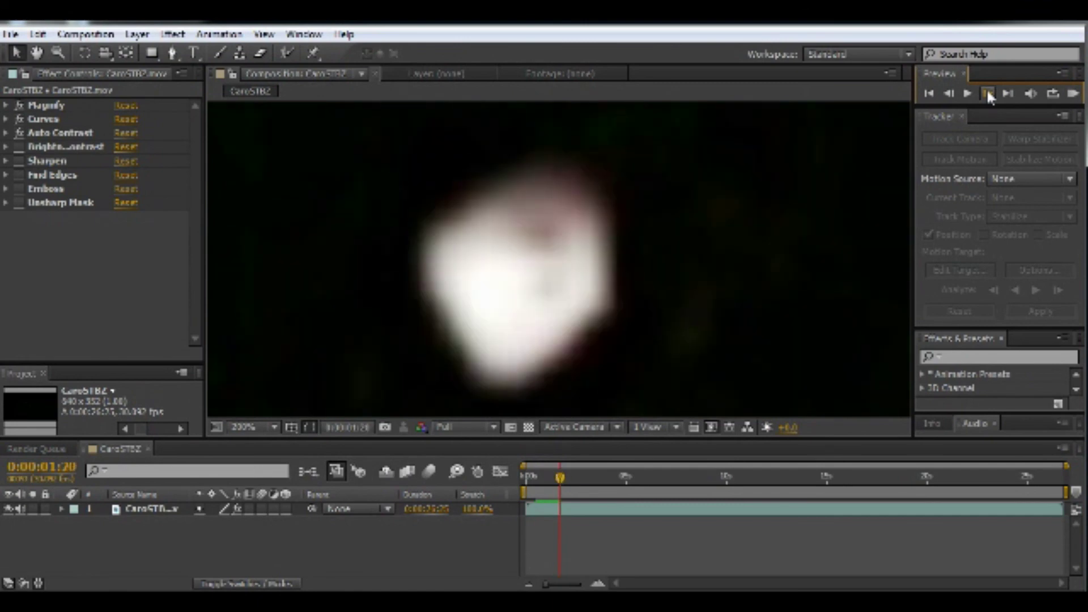
{"action": "left_click", "coordinate": [987, 94]}
{"action": "left_click", "coordinate": [987, 94]}
{"action": "left_click", "coordinate": [986, 93]}
{"action": "left_click", "coordinate": [987, 94]}
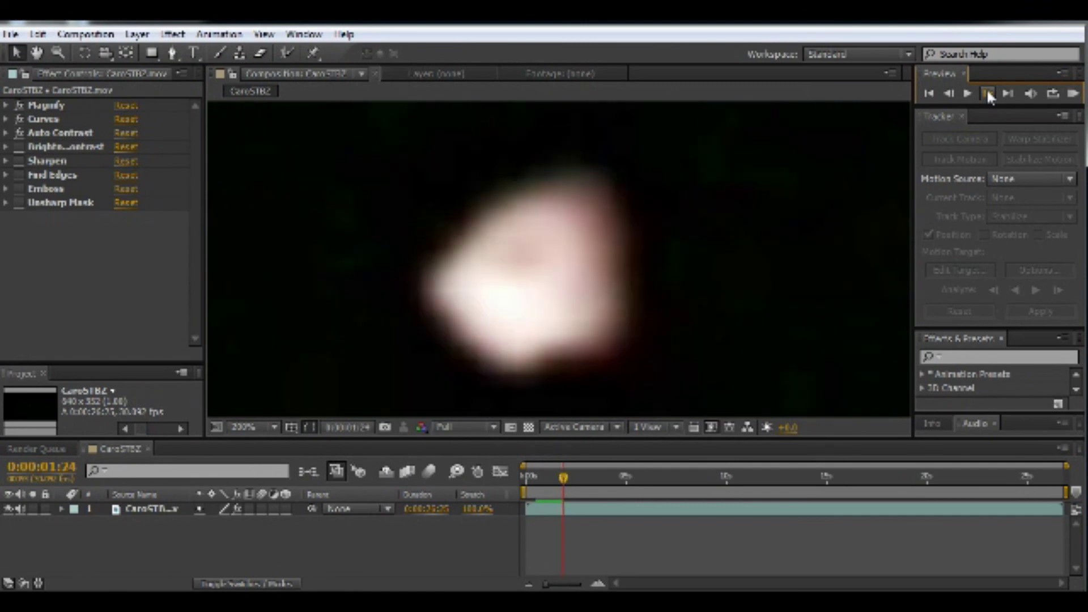
{"action": "left_click", "coordinate": [19, 146]}
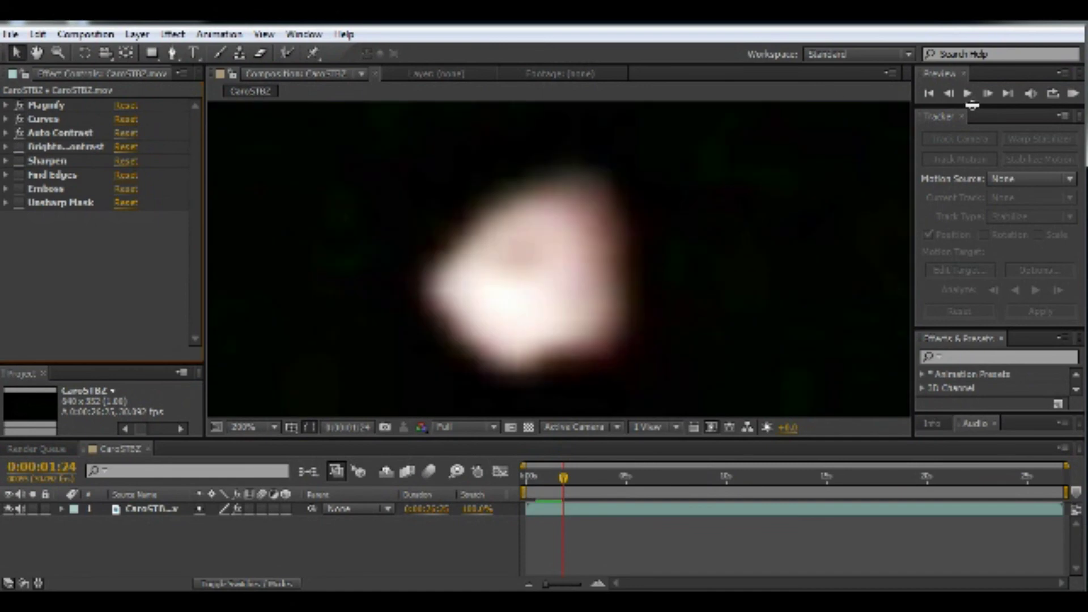
Step through the frames to 0:00:02:01, examining the light's outline and brightness
{"action": "left_click", "coordinate": [988, 94]}
{"action": "left_click", "coordinate": [988, 93]}
{"action": "left_click", "coordinate": [987, 93]}
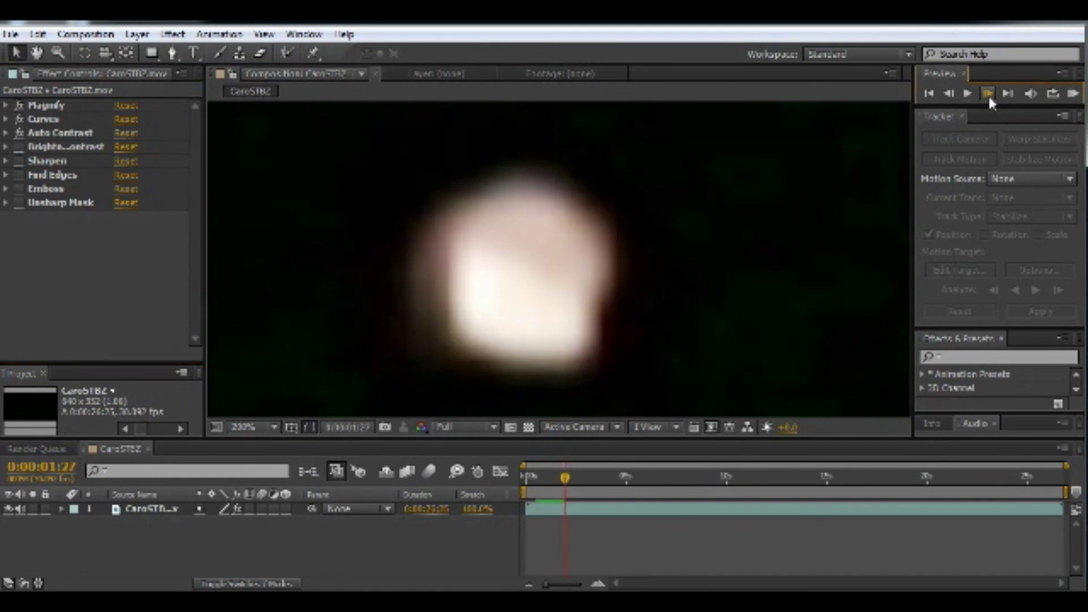
{"action": "left_click", "coordinate": [987, 94]}
{"action": "left_click", "coordinate": [987, 93]}
{"action": "left_click", "coordinate": [988, 94]}
{"action": "left_click", "coordinate": [988, 93]}
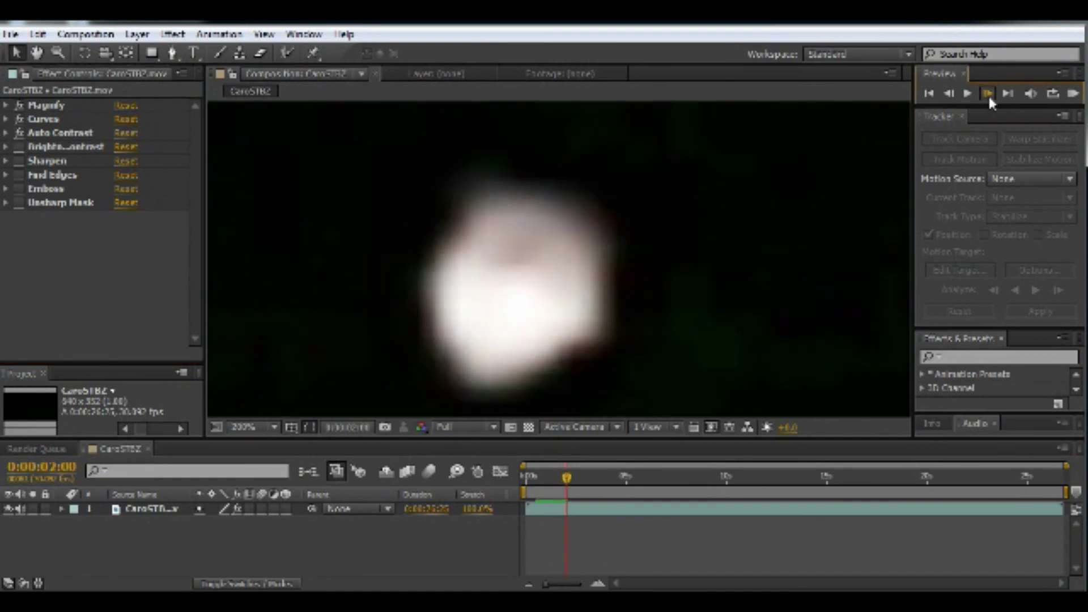
{"action": "left_click", "coordinate": [987, 93]}
{"action": "left_click", "coordinate": [949, 94]}
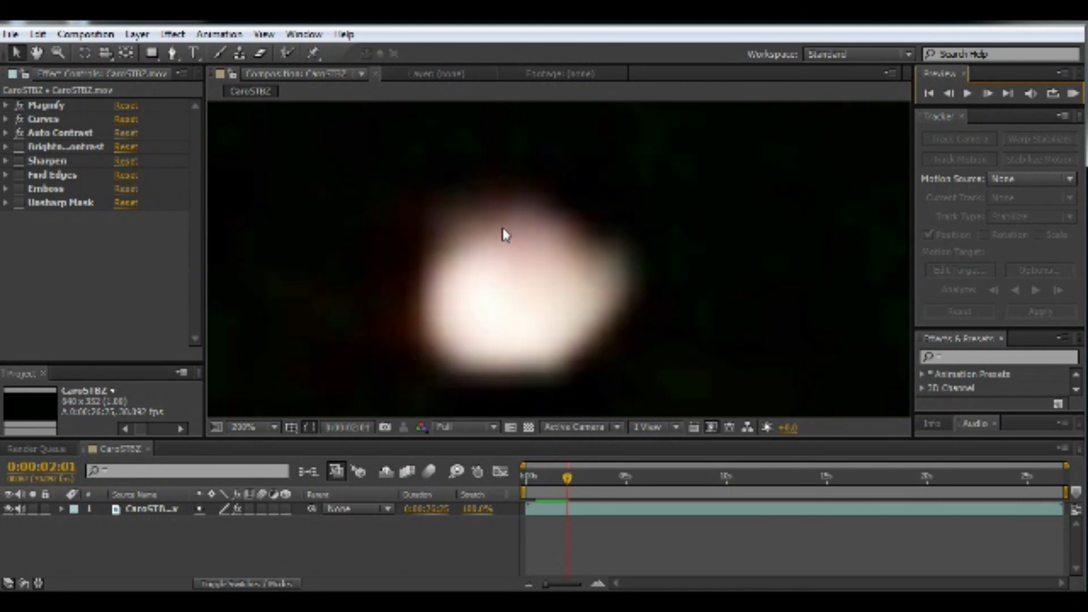
Adjust the Magnify center point to recenter the light at 0:00:02:01, and check it at 100% and 200%
{"action": "left_click", "coordinate": [45, 106]}
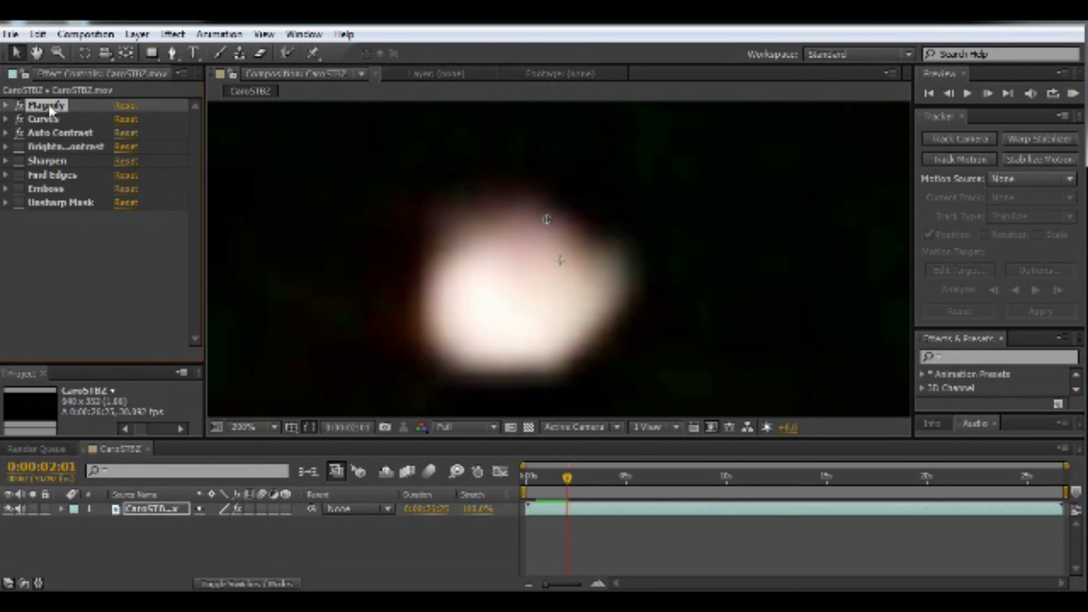
{"action": "left_click", "coordinate": [548, 226]}
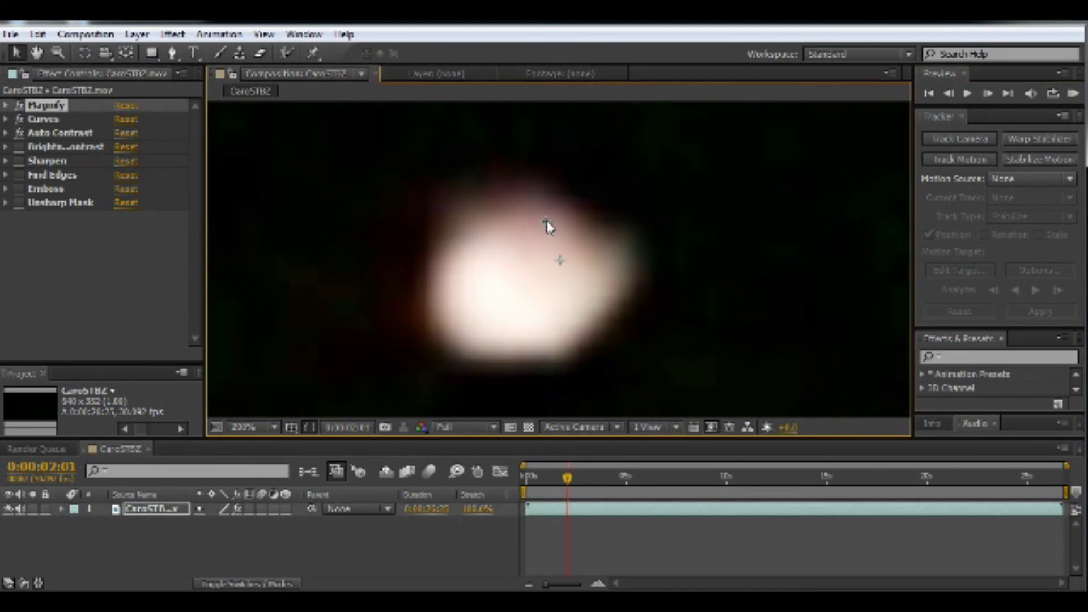
{"action": "key", "text": "comma"}
{"action": "left_click", "coordinate": [269, 210]}
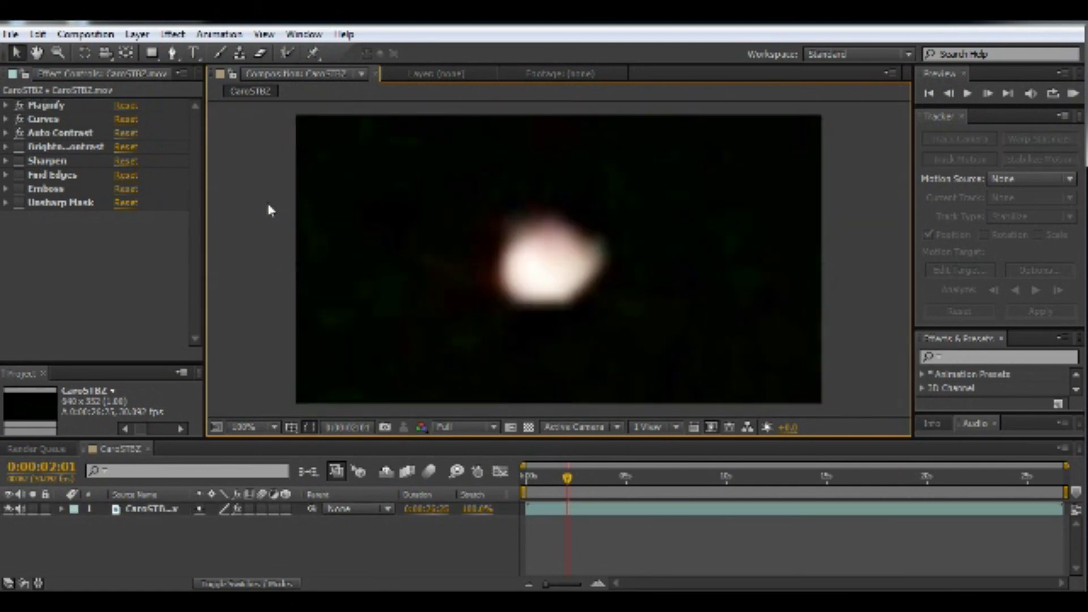
{"action": "key", "text": "period"}
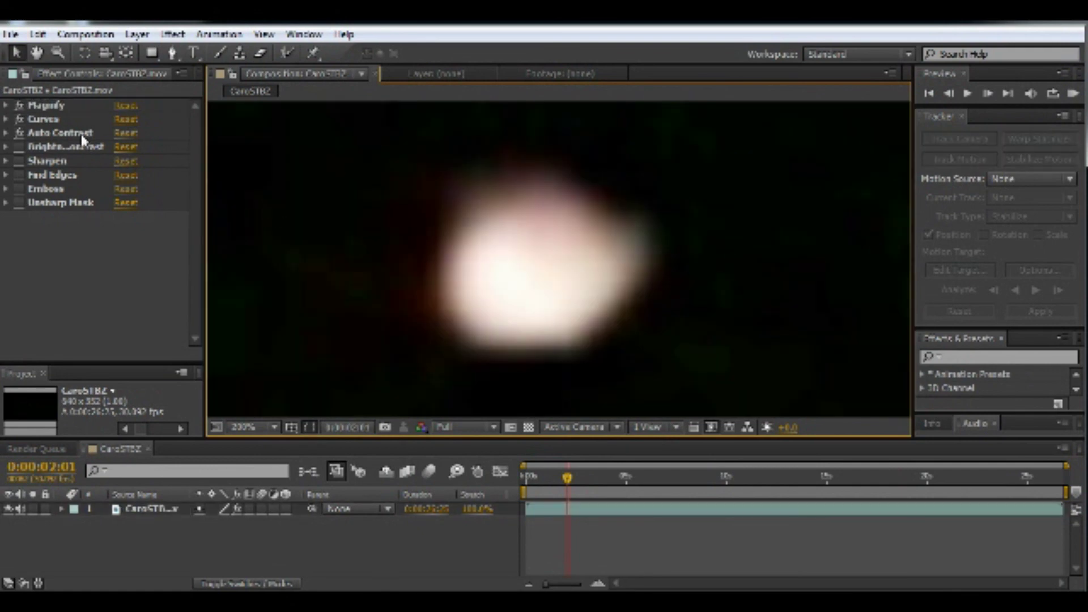
Advance to 0:00:02:05 and examine the dark spot inside the light
{"action": "left_click", "coordinate": [986, 94]}
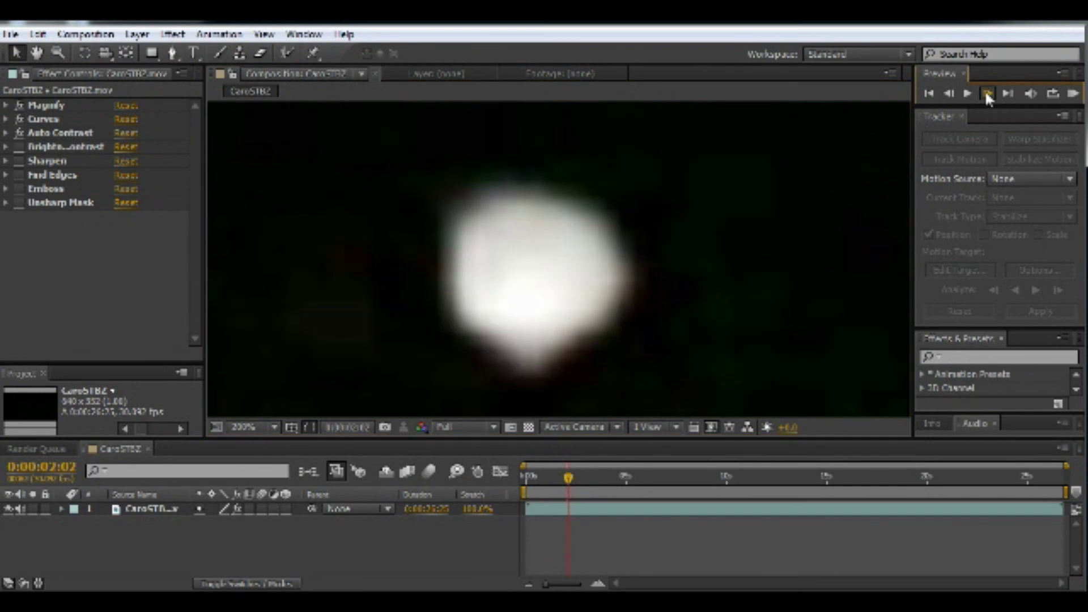
{"action": "left_click", "coordinate": [986, 93]}
{"action": "left_click", "coordinate": [987, 93]}
{"action": "left_click", "coordinate": [986, 94]}
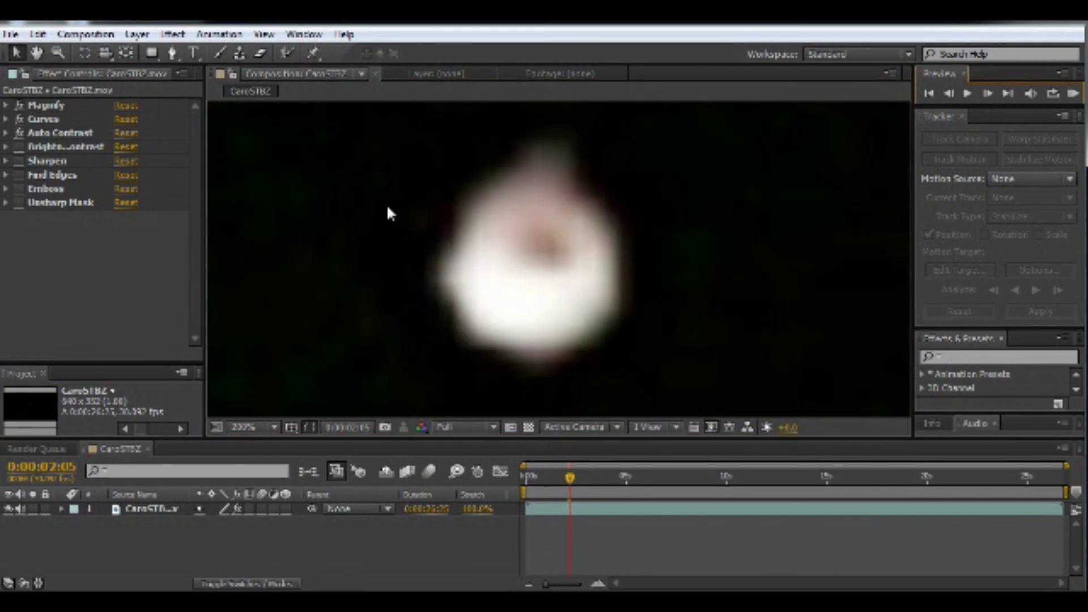
Try Find Edges with Emboss on the light, vary the Emboss direction, then reset, disable and collapse Emboss
{"action": "left_click", "coordinate": [20, 176]}
{"action": "left_click", "coordinate": [19, 189]}
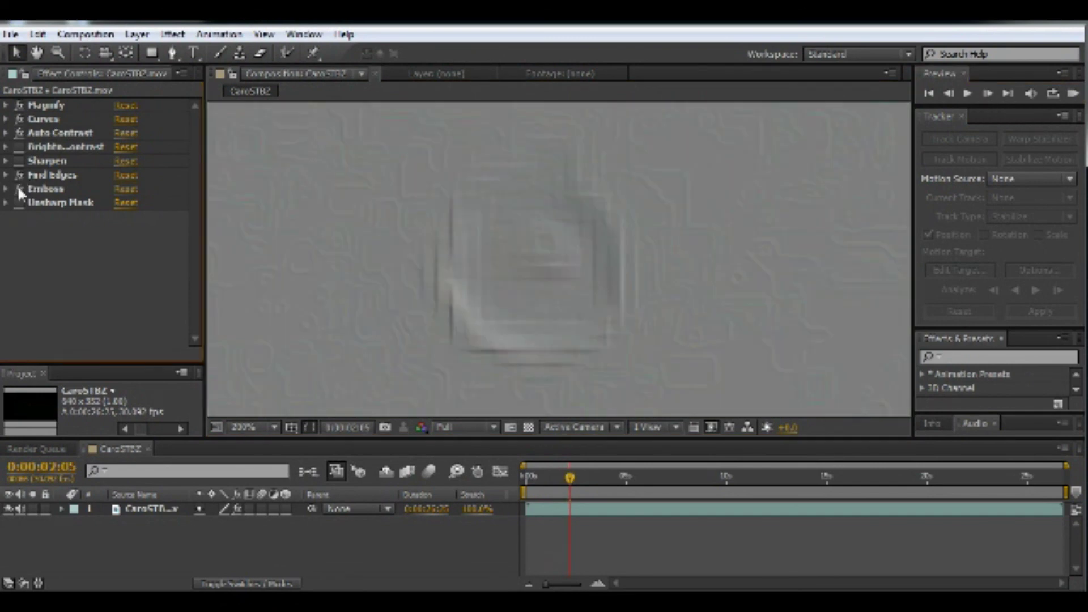
{"action": "left_click", "coordinate": [19, 189]}
{"action": "left_click", "coordinate": [6, 189]}
{"action": "left_click", "coordinate": [19, 189]}
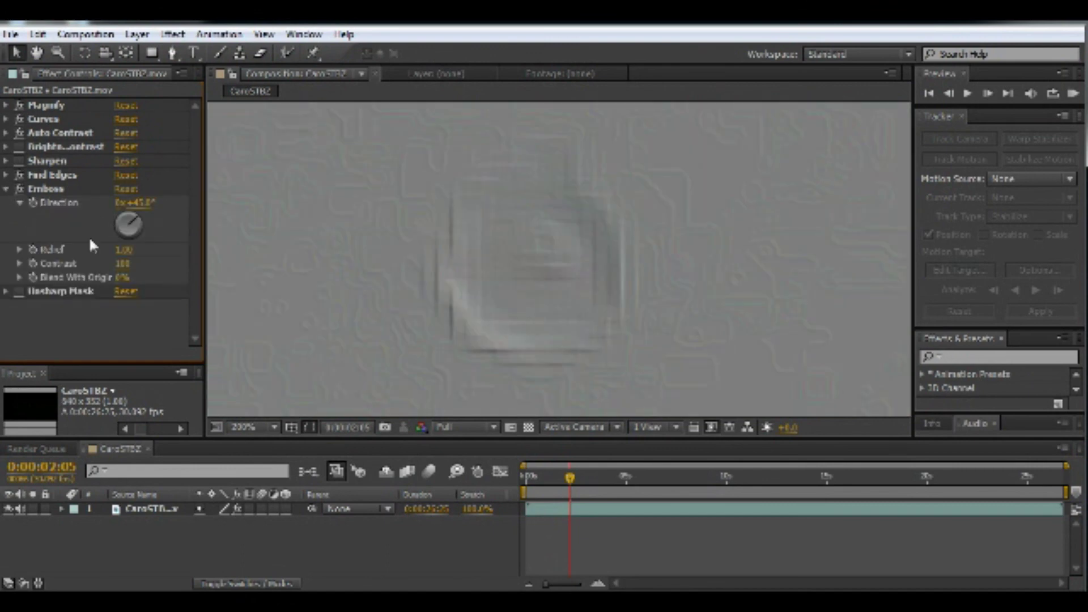
{"action": "mouse_move", "coordinate": [136, 212]}
{"action": "left_mouse_down"}
{"action": "mouse_move", "coordinate": [108, 231]}
{"action": "mouse_move", "coordinate": [99, 216]}
{"action": "mouse_move", "coordinate": [126, 215]}
{"action": "mouse_move", "coordinate": [125, 194]}
{"action": "left_mouse_up"}
{"action": "left_click", "coordinate": [124, 188]}
{"action": "left_click", "coordinate": [19, 189]}
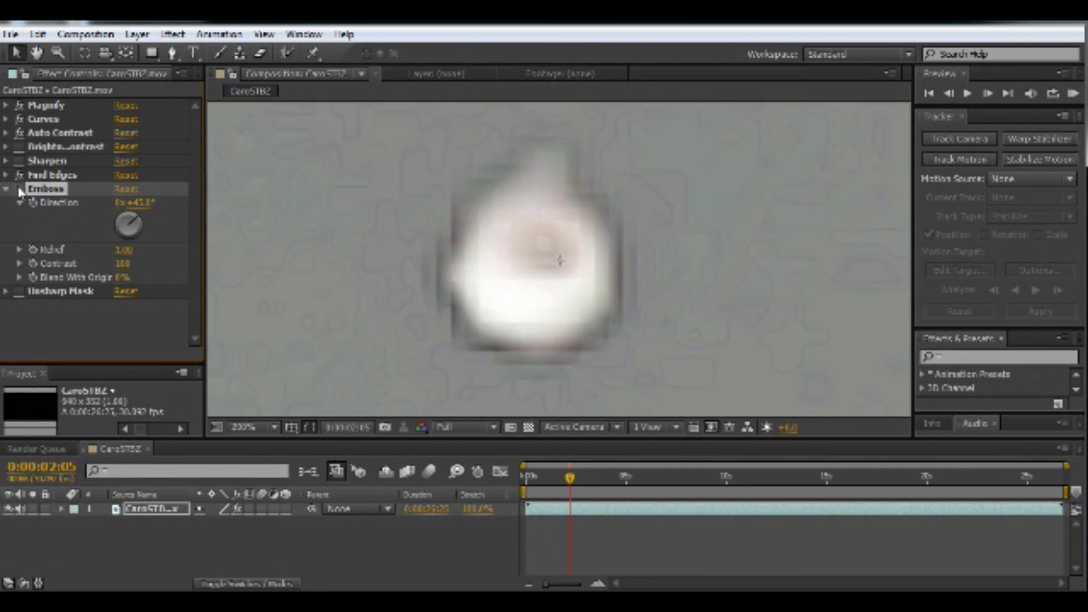
{"action": "left_click", "coordinate": [5, 188]}
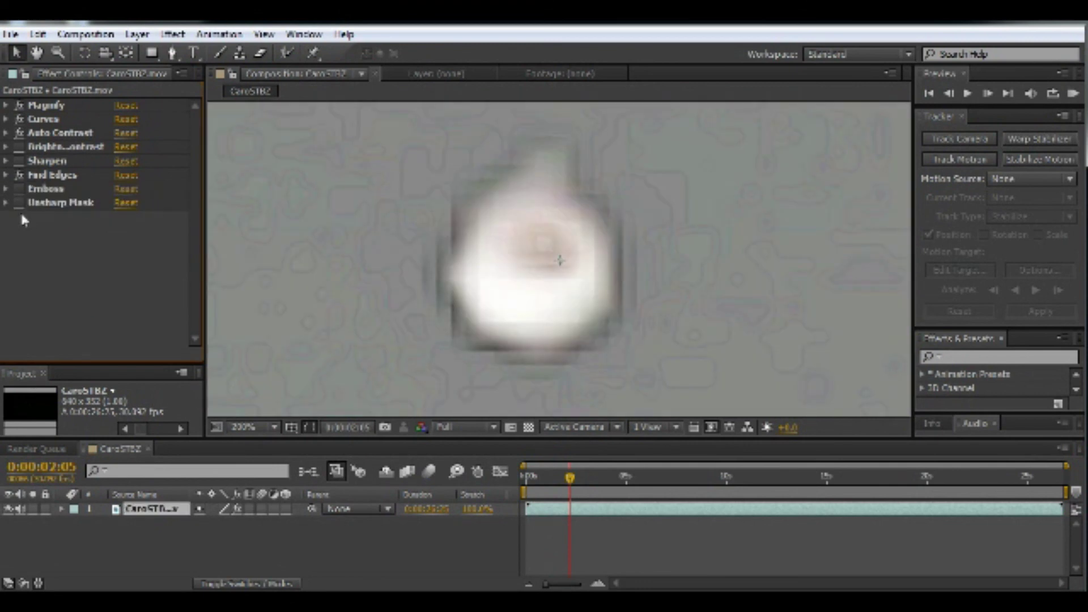
Try inverting Find Edges on the light, then turn Invert off and disable the effect
{"action": "left_click", "coordinate": [5, 175]}
{"action": "left_click", "coordinate": [120, 189]}
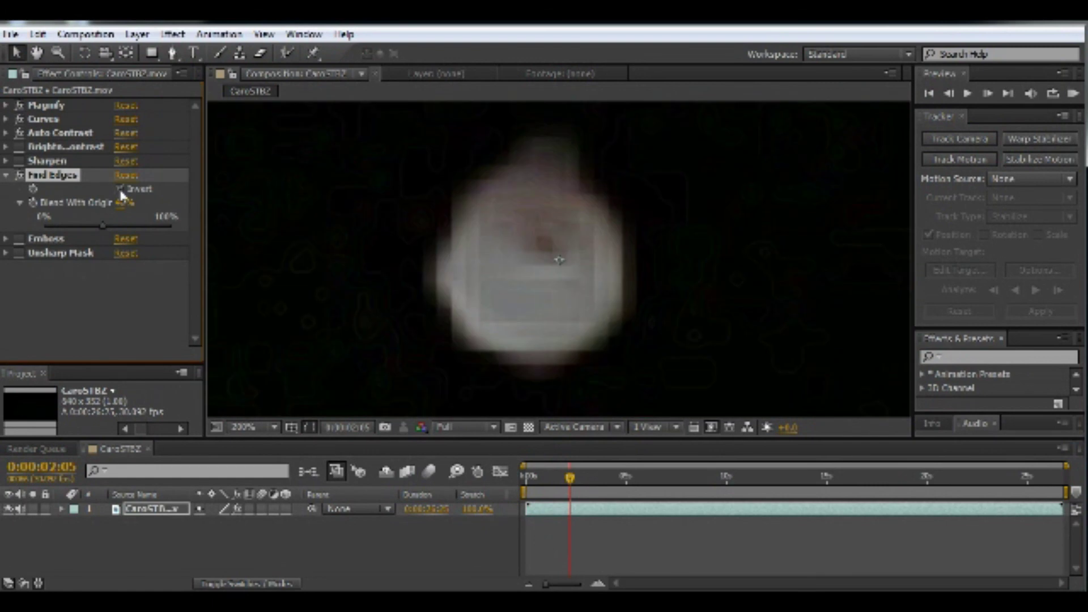
{"action": "left_click", "coordinate": [119, 189]}
{"action": "left_click", "coordinate": [19, 175]}
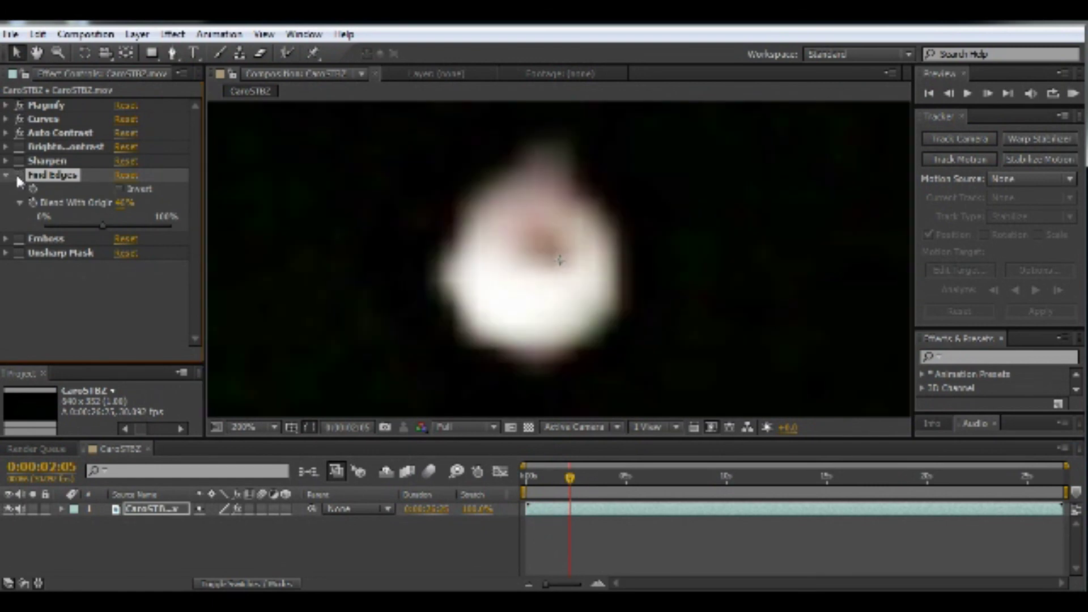
{"action": "left_click", "coordinate": [5, 175]}
{"action": "left_click", "coordinate": [5, 176]}
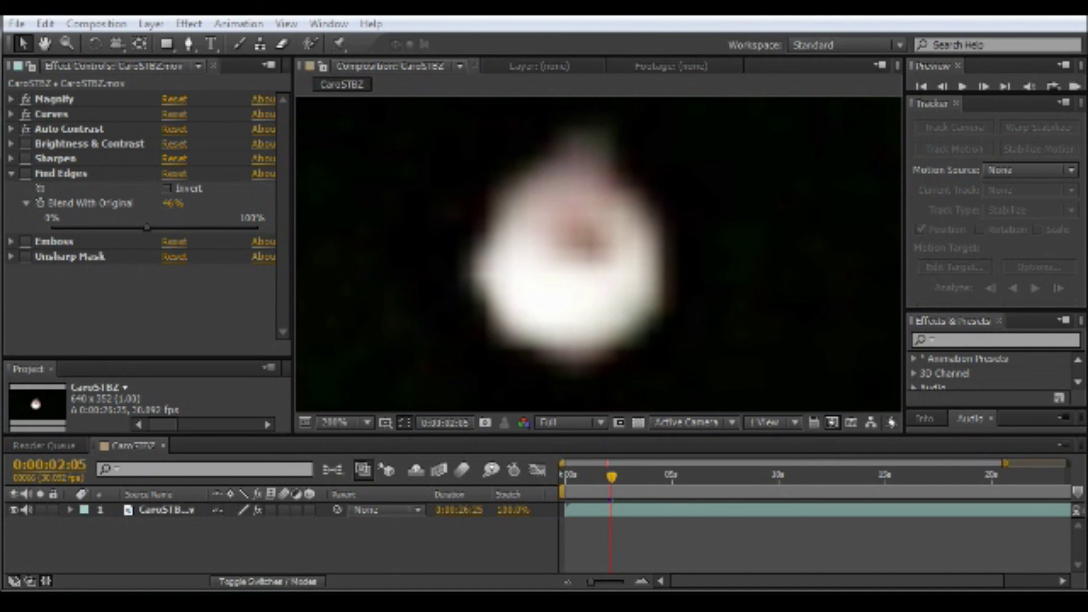
Select the layer and compare the light at 0:00:02:05 with Find Edges on and off
{"action": "left_click", "coordinate": [585, 202]}
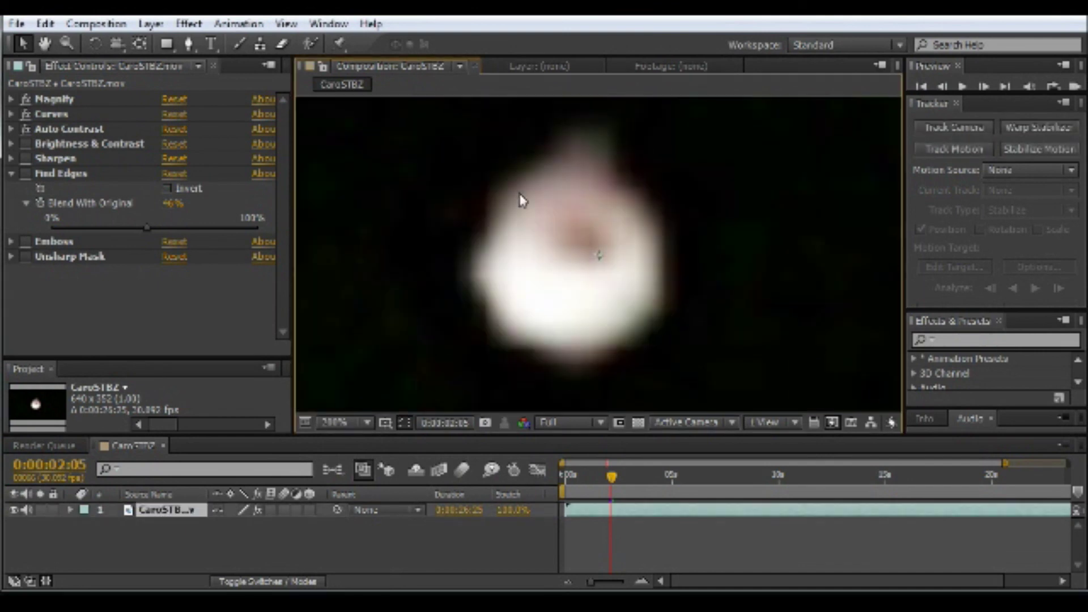
{"action": "left_click", "coordinate": [26, 173]}
{"action": "left_click", "coordinate": [25, 175]}
Enlarge the Preview panel, step forward to 0:00:02:13, and deselect the layer to view the light at 100%
{"action": "left_click_drag", "start_coordinate": [989, 97], "coordinate": [987, 214]}
{"action": "left_click", "coordinate": [984, 87]}
{"action": "left_click", "coordinate": [984, 87]}
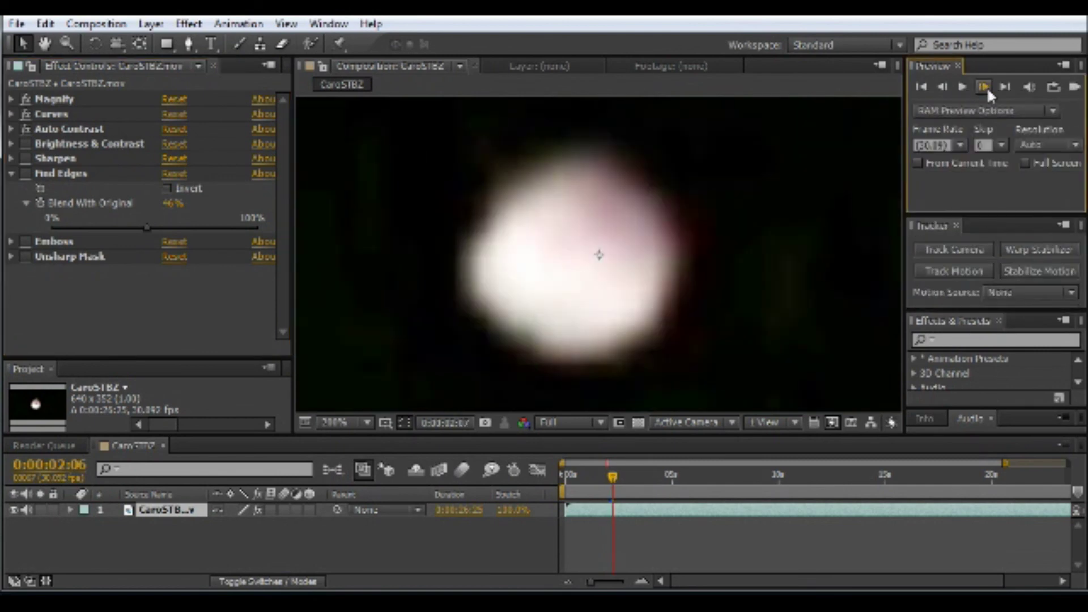
{"action": "left_click", "coordinate": [984, 86]}
{"action": "left_click", "coordinate": [984, 87]}
{"action": "left_click", "coordinate": [984, 86]}
{"action": "left_click", "coordinate": [984, 86]}
{"action": "left_click", "coordinate": [984, 86]}
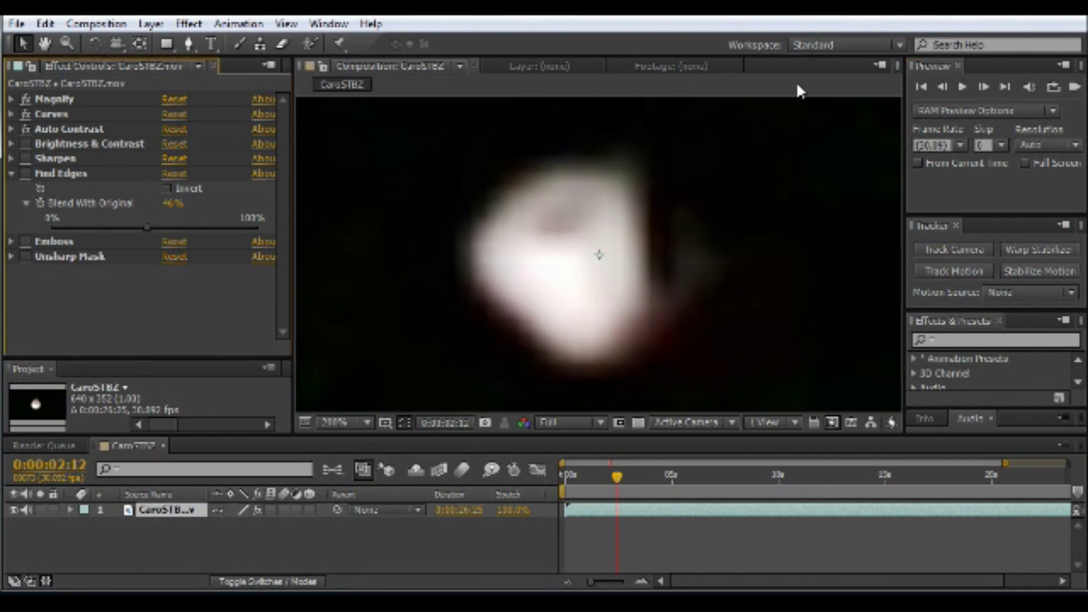
{"action": "left_click", "coordinate": [984, 87]}
{"action": "left_click", "coordinate": [808, 179]}
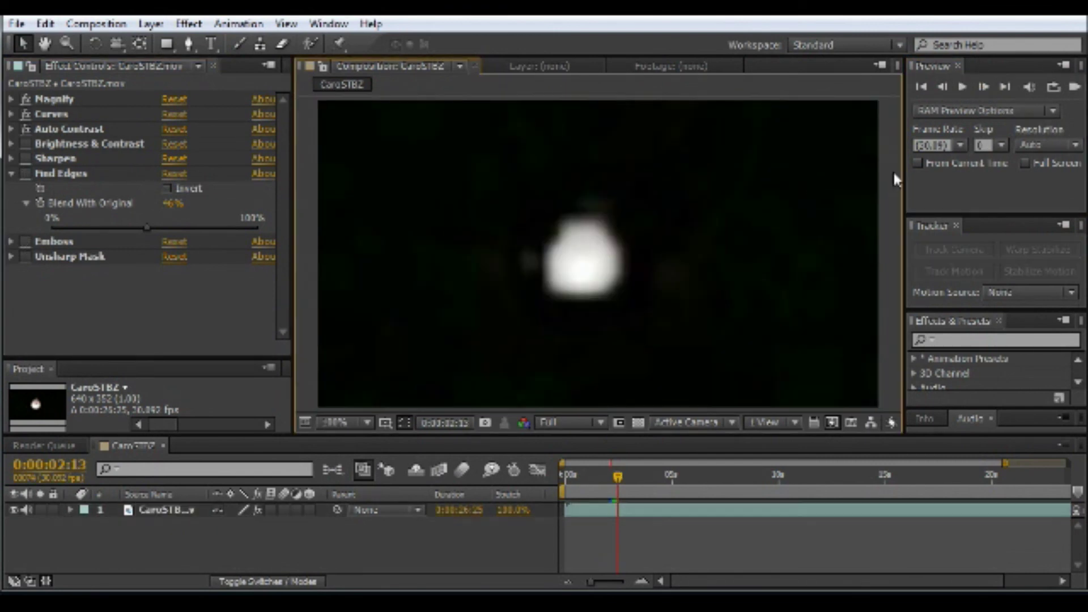
Step forward to 0:00:02:23 and examine the light's shape in wide and close views
{"action": "left_click", "coordinate": [983, 86]}
{"action": "left_click", "coordinate": [983, 86]}
{"action": "left_click", "coordinate": [984, 87]}
{"action": "left_click", "coordinate": [984, 87]}
{"action": "left_click", "coordinate": [983, 87]}
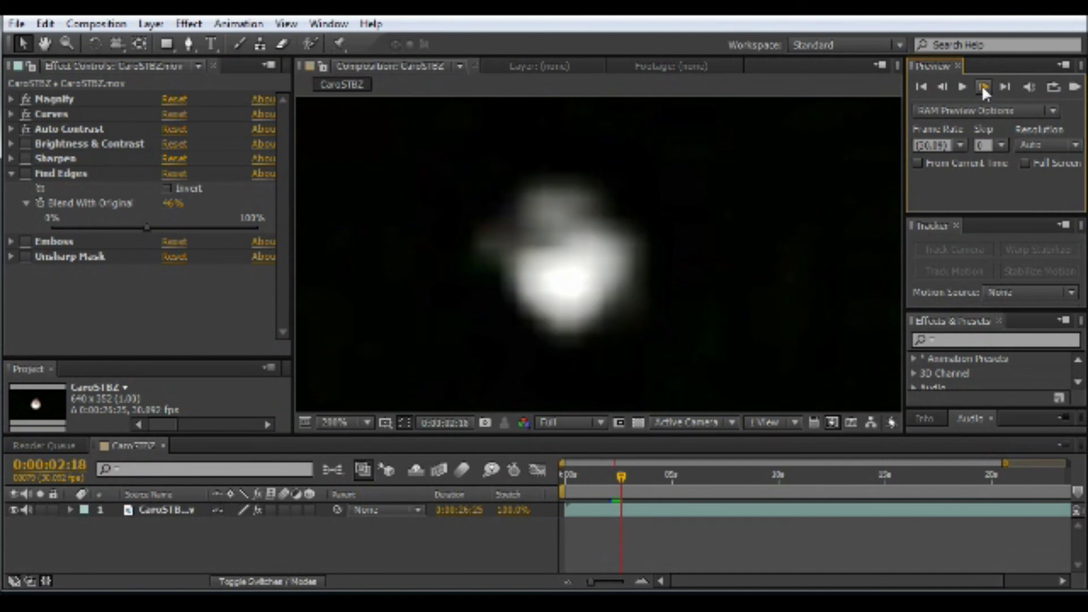
{"action": "left_click", "coordinate": [983, 86]}
{"action": "left_click", "coordinate": [983, 87]}
{"action": "left_click", "coordinate": [984, 87]}
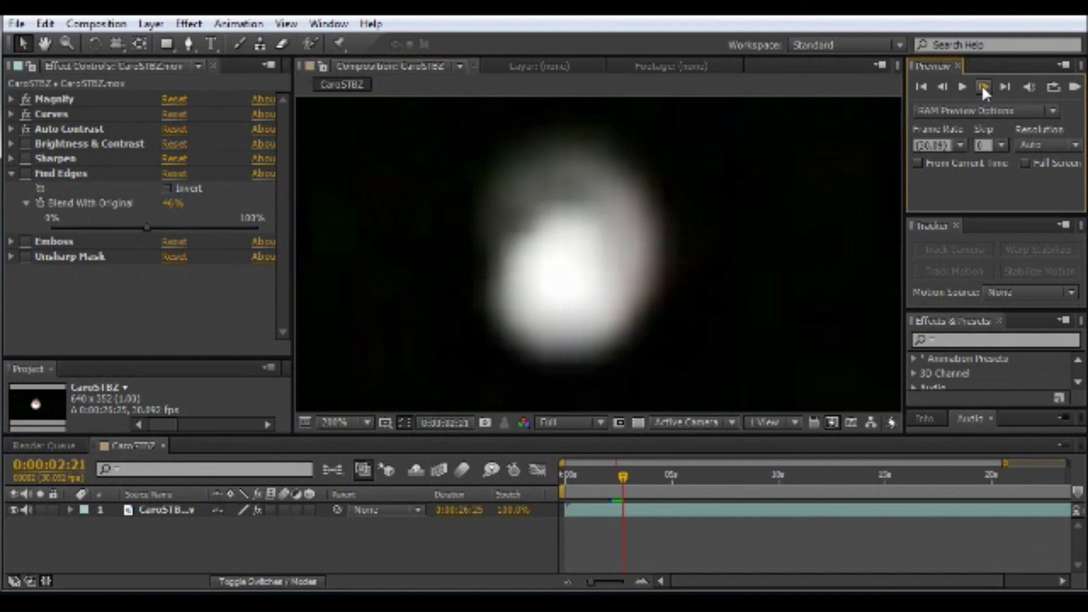
{"action": "left_click", "coordinate": [984, 87]}
{"action": "left_click", "coordinate": [983, 87]}
{"action": "scroll", "coordinate": [814, 192], "scroll_direction": "down", "scroll_amount": 1}
{"action": "scroll", "coordinate": [816, 193], "scroll_direction": "up", "scroll_amount": 1}
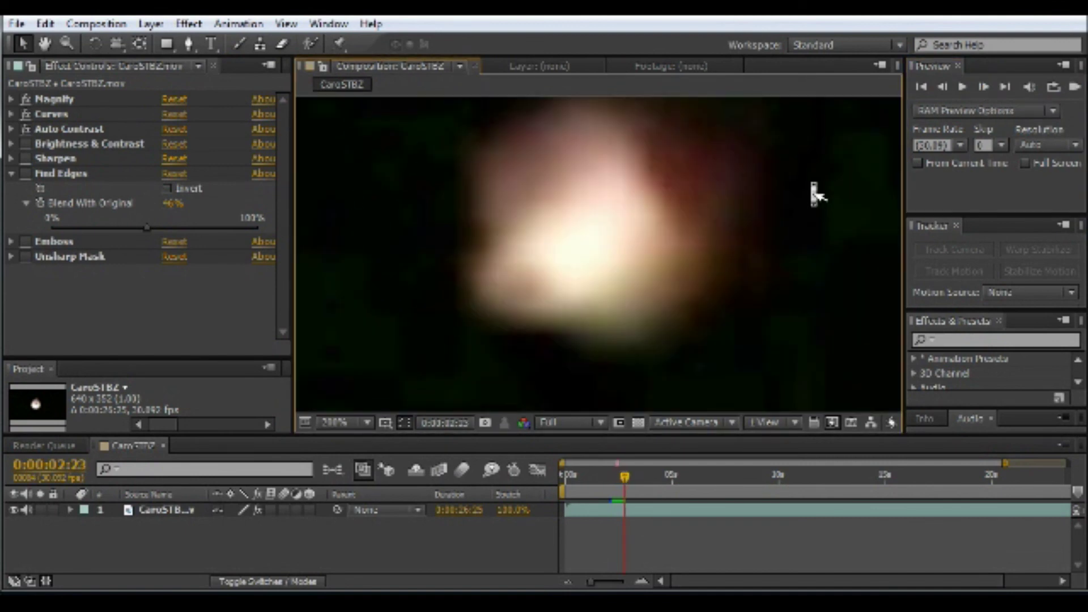
Compare the light at 0:00:02:23 with Magnify, Curves and Auto Contrast switched off and on
{"action": "left_click", "coordinate": [25, 126]}
{"action": "left_click", "coordinate": [26, 126]}
{"action": "left_click", "coordinate": [26, 103]}
{"action": "left_click", "coordinate": [26, 103]}
{"action": "left_click", "coordinate": [26, 104]}
{"action": "left_click", "coordinate": [26, 103]}
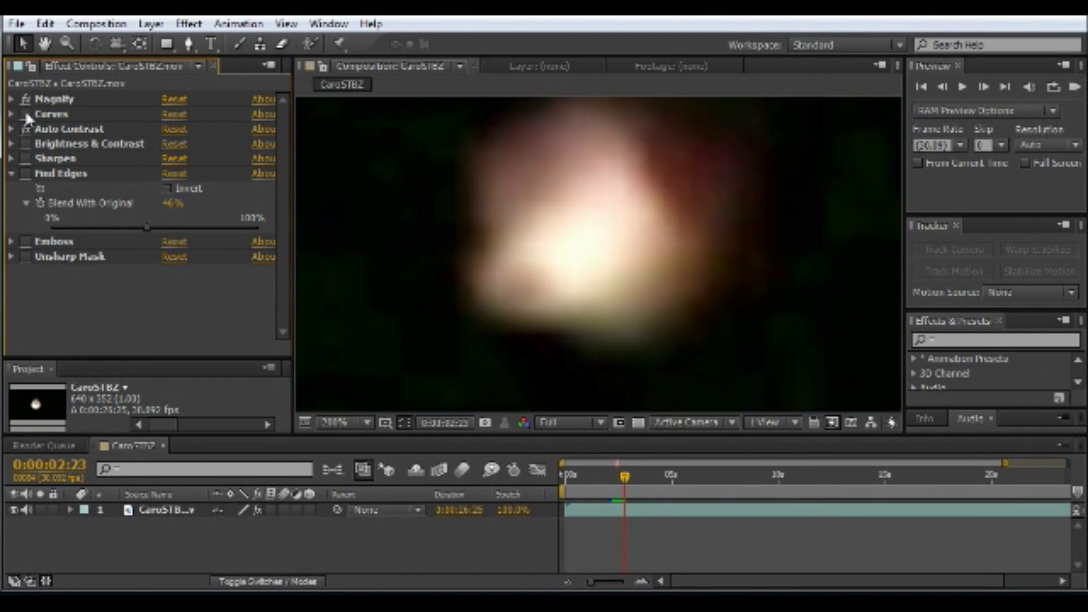
{"action": "left_click", "coordinate": [25, 114]}
{"action": "left_click", "coordinate": [25, 114]}
{"action": "left_click", "coordinate": [26, 97]}
{"action": "left_click", "coordinate": [25, 116]}
{"action": "left_click", "coordinate": [25, 128]}
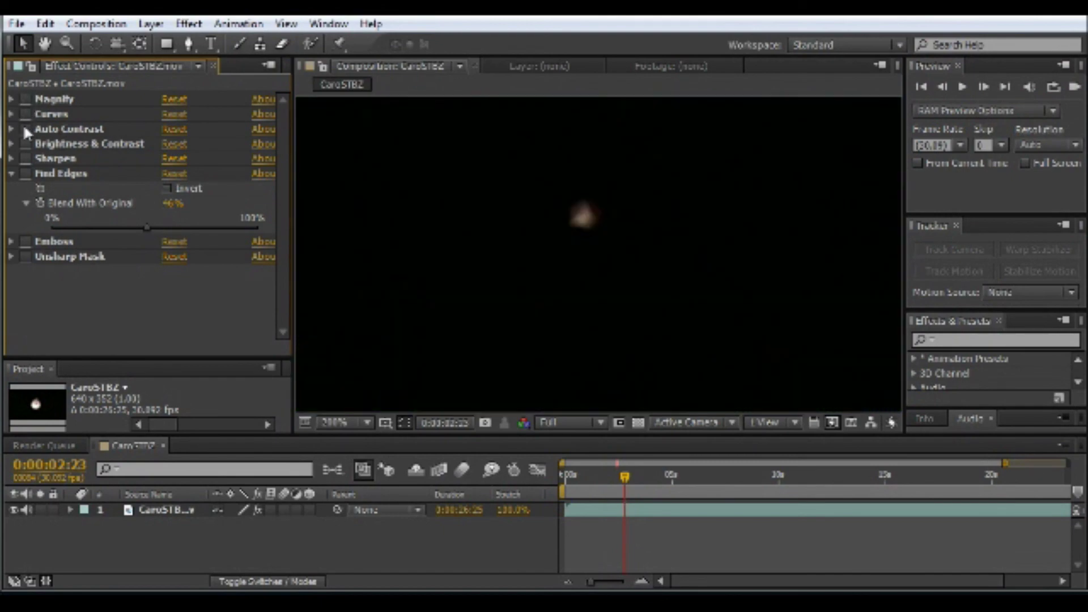
{"action": "left_click", "coordinate": [25, 114]}
{"action": "left_click", "coordinate": [25, 100]}
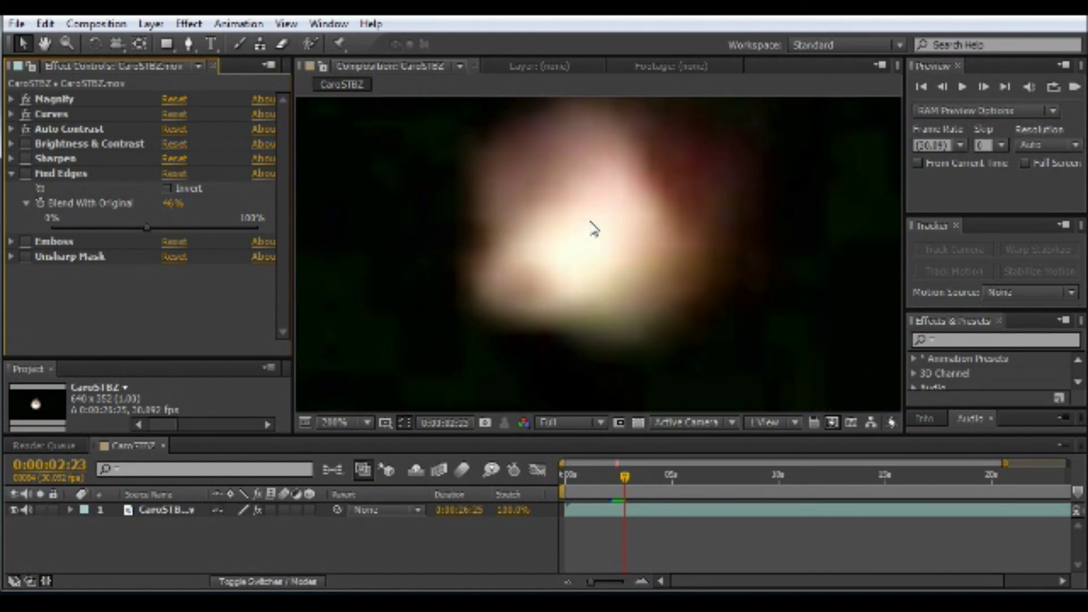
Step forward to 0:00:02:24 and examine the light in wide and close views, keeping the layer aligned with the frame
{"action": "left_click", "coordinate": [983, 87]}
{"action": "left_click_drag", "start_coordinate": [732, 256], "coordinate": [741, 277]}
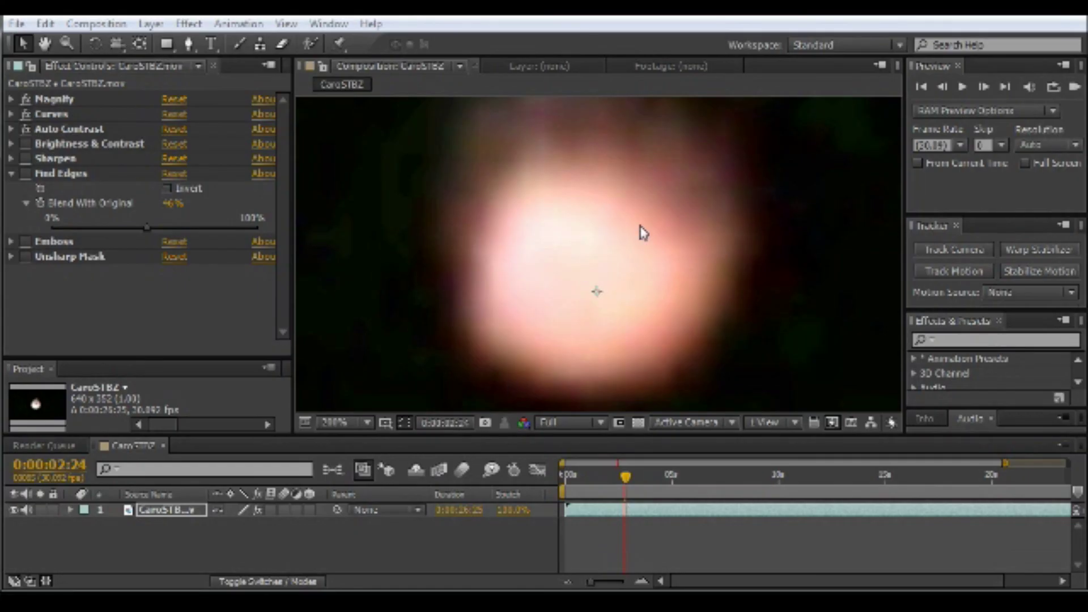
{"action": "scroll", "coordinate": [694, 236], "scroll_direction": "down", "scroll_amount": 4}
{"action": "scroll", "coordinate": [697, 236], "scroll_direction": "up", "scroll_amount": 2}
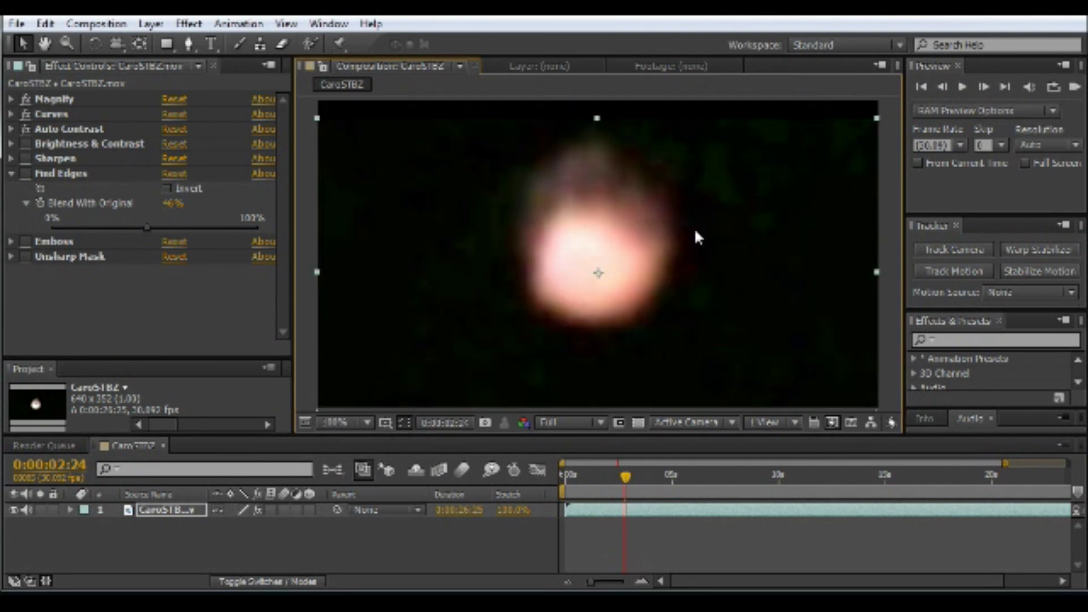
{"action": "left_click", "coordinate": [304, 263]}
{"action": "scroll", "coordinate": [501, 277], "scroll_direction": "up", "scroll_amount": 1}
{"action": "scroll", "coordinate": [501, 276], "scroll_direction": "down", "scroll_amount": 1}
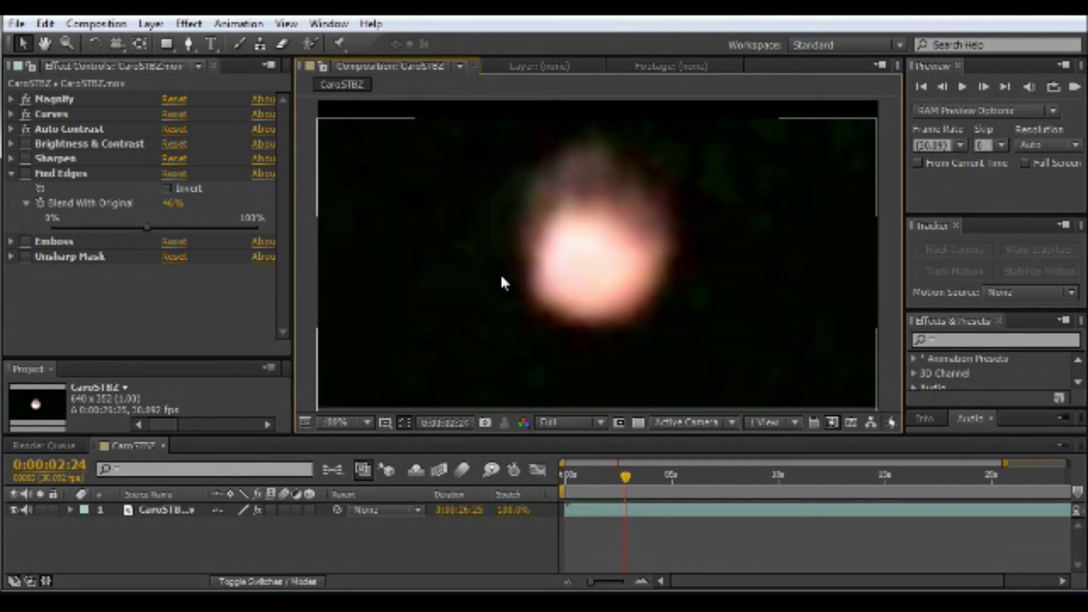
{"action": "left_click", "coordinate": [656, 239]}
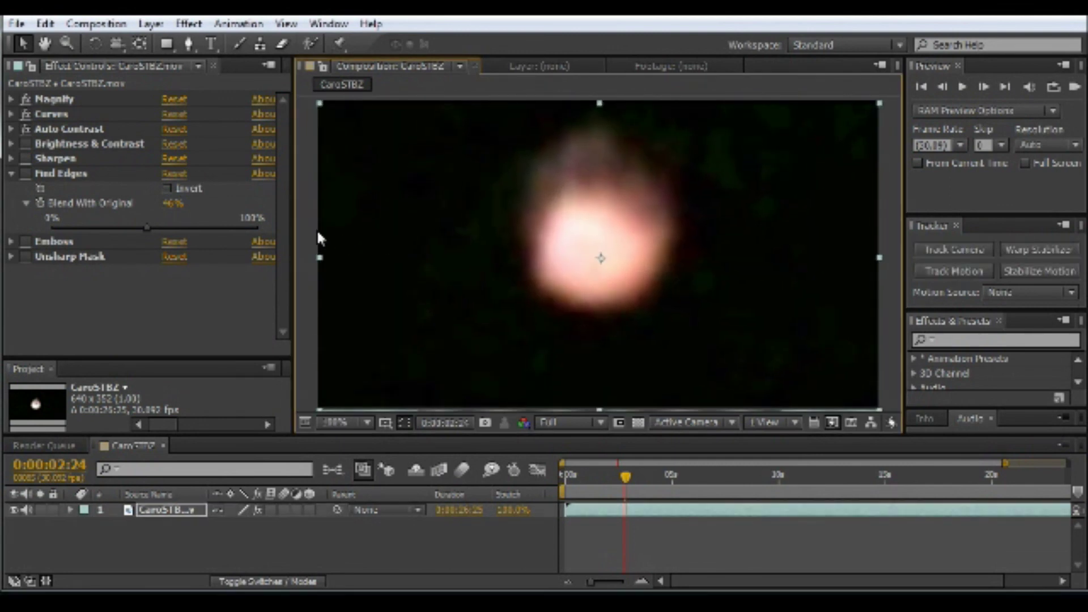
{"action": "left_click", "coordinate": [307, 212]}
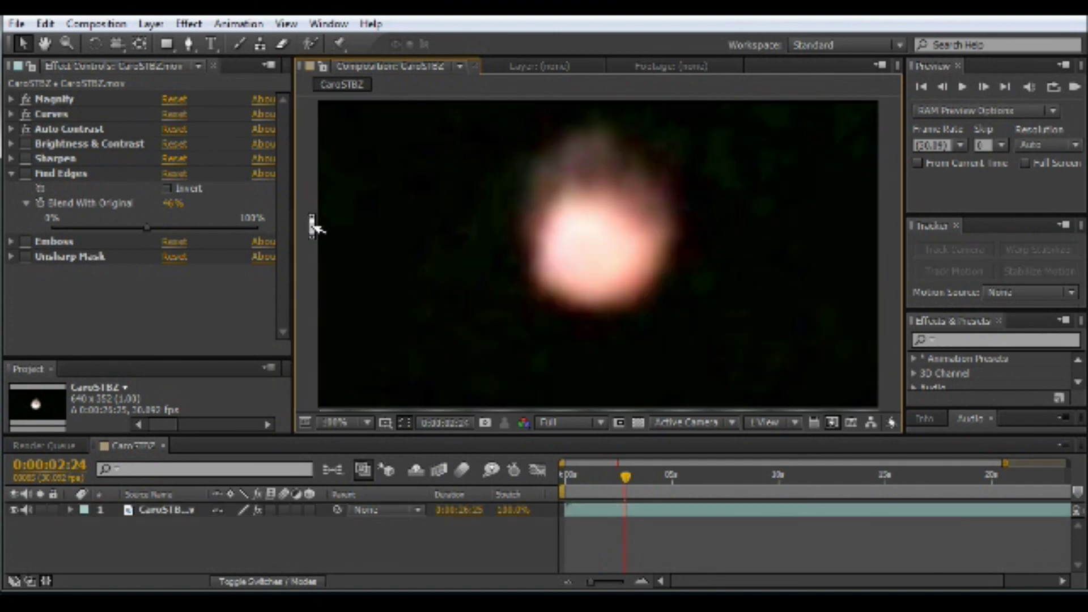
Recenter the Magnify effect on the light at 311.0, 150.5 and enlarge the Composition panel into the timeline's space
{"action": "left_click", "coordinate": [59, 100]}
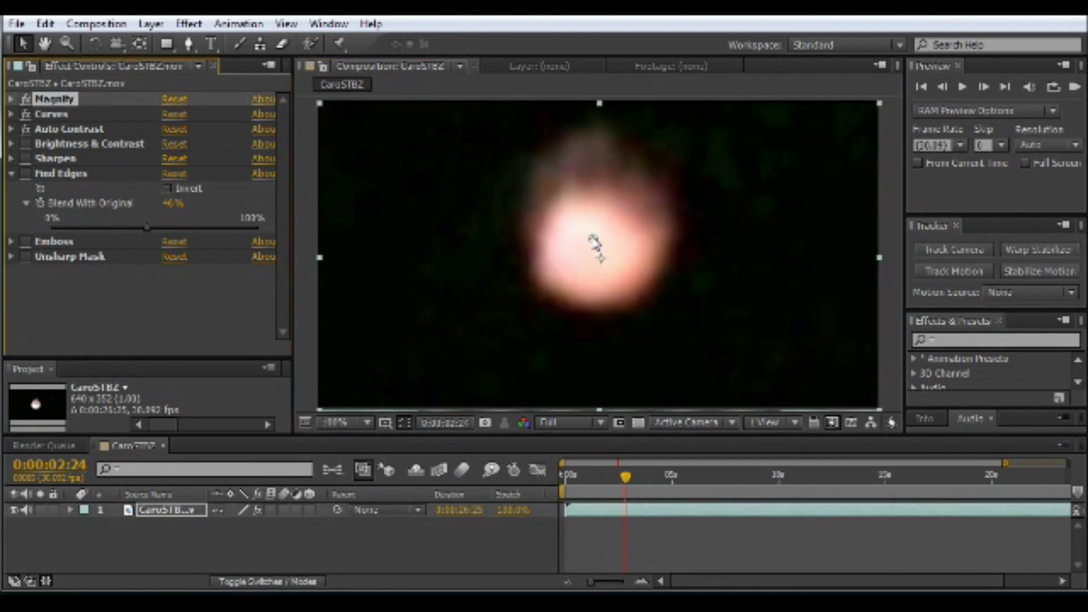
{"action": "left_click", "coordinate": [309, 234]}
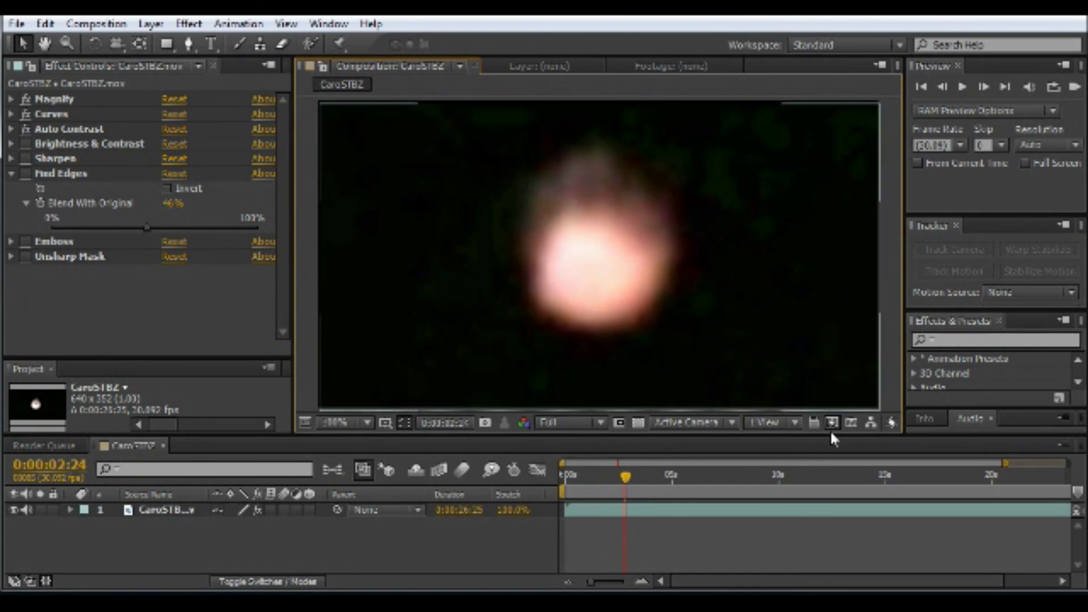
{"action": "left_click_drag", "start_coordinate": [831, 438], "coordinate": [801, 472]}
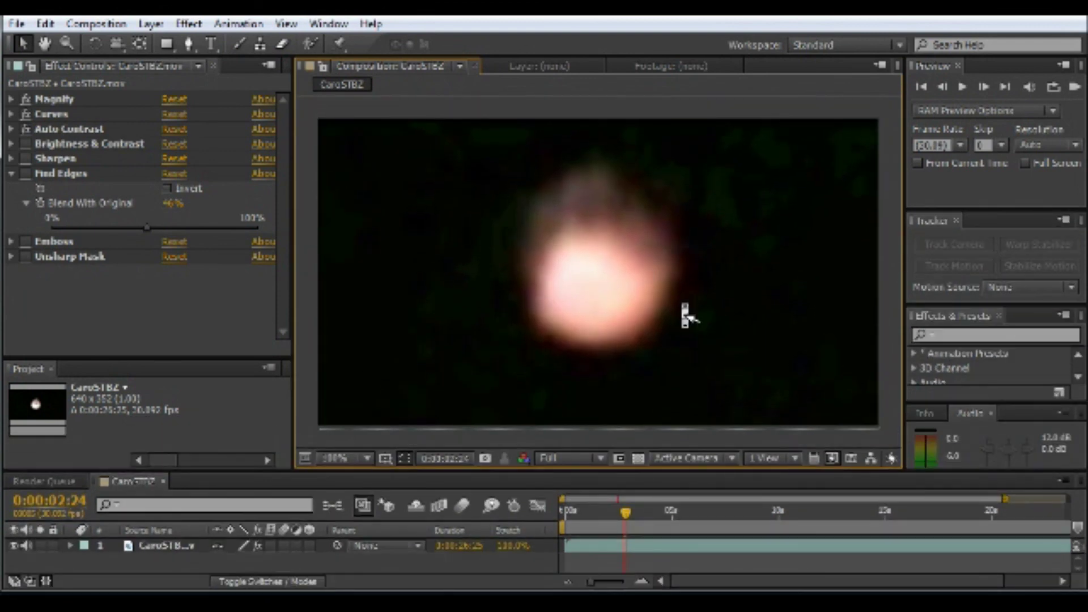
{"action": "key", "text": "period"}
Set the Magnify effect's Magnification to 757.5 and its Center to 311.0, 149.0, checking the light in wide and close views
{"action": "left_click", "coordinate": [10, 99]}
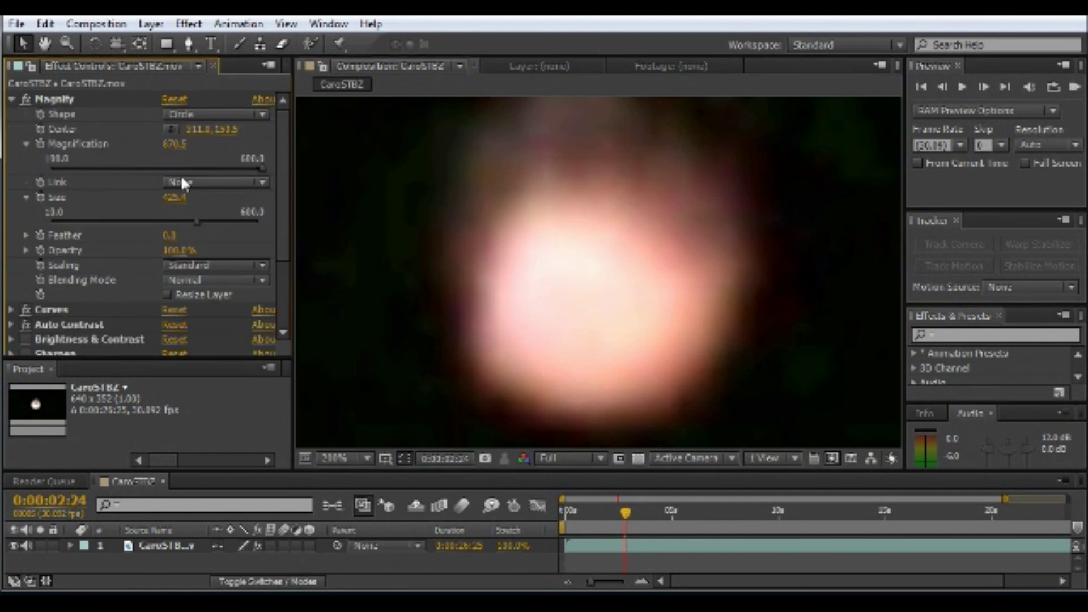
{"action": "left_click_drag", "start_coordinate": [175, 145], "coordinate": [158, 147]}
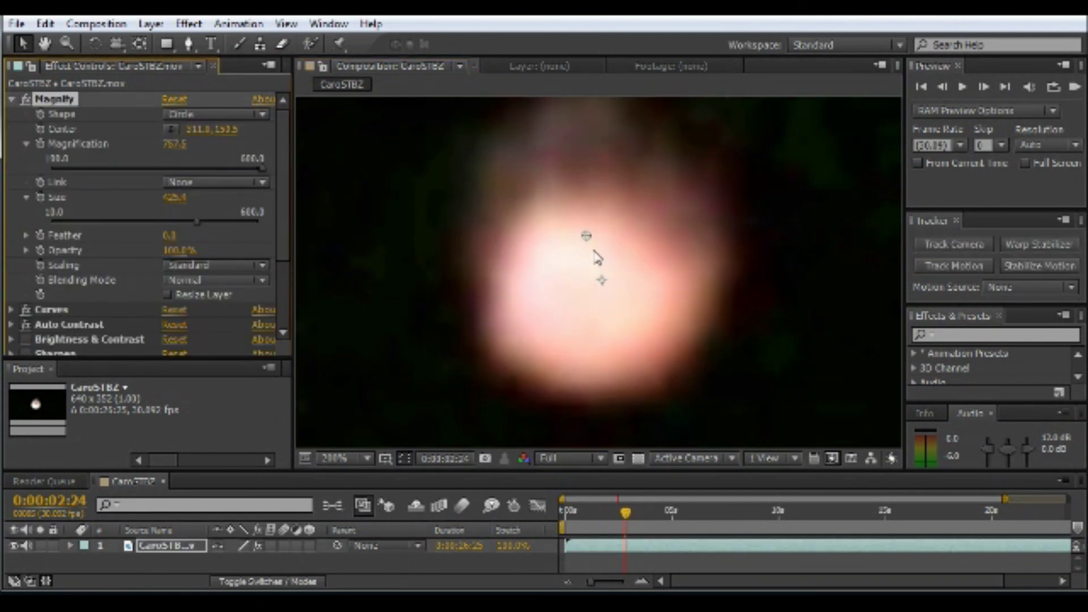
{"action": "left_click_drag", "start_coordinate": [586, 235], "coordinate": [587, 233]}
{"action": "scroll", "coordinate": [346, 211], "scroll_direction": "down", "scroll_amount": 1}
{"action": "left_click", "coordinate": [303, 218]}
{"action": "scroll", "coordinate": [303, 217], "scroll_direction": "up", "scroll_amount": 1}
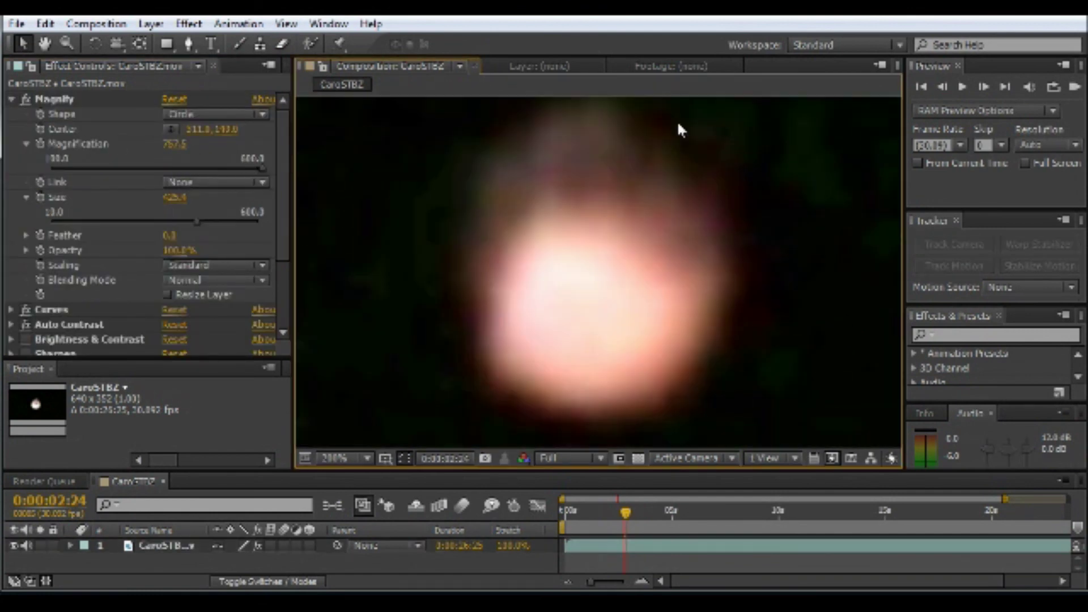
Step forward to 0:00:02:25 and set Magnification to 642.5
{"action": "left_click", "coordinate": [983, 86]}
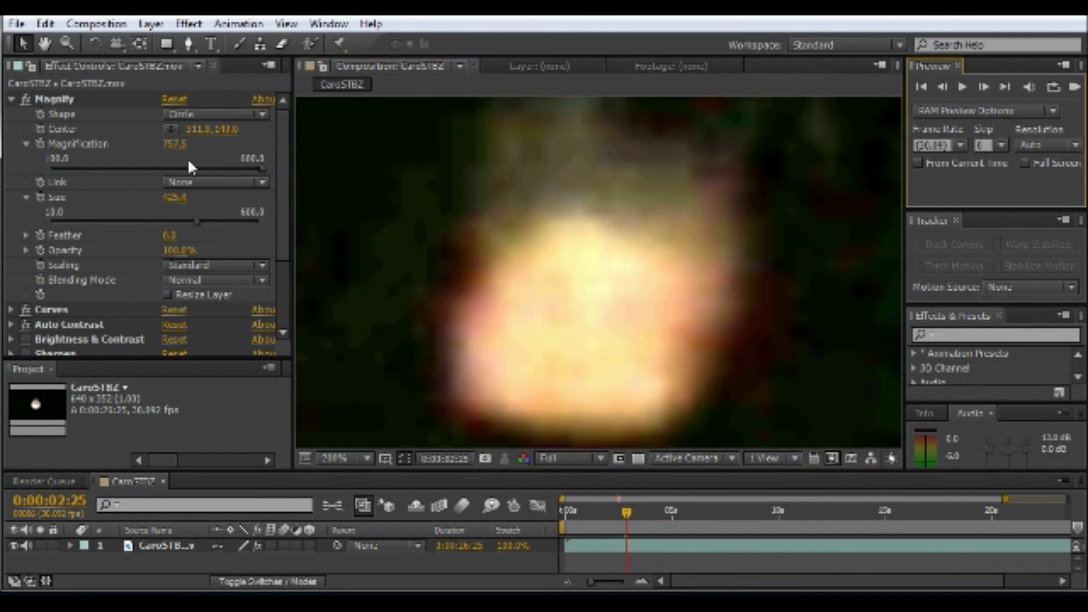
{"action": "left_click", "coordinate": [179, 145]}
{"action": "left_click", "coordinate": [220, 154]}
{"action": "left_click_drag", "start_coordinate": [175, 145], "coordinate": [150, 145]}
{"action": "scroll", "coordinate": [431, 306], "scroll_direction": "down", "scroll_amount": 1}
{"action": "left_click", "coordinate": [305, 342]}
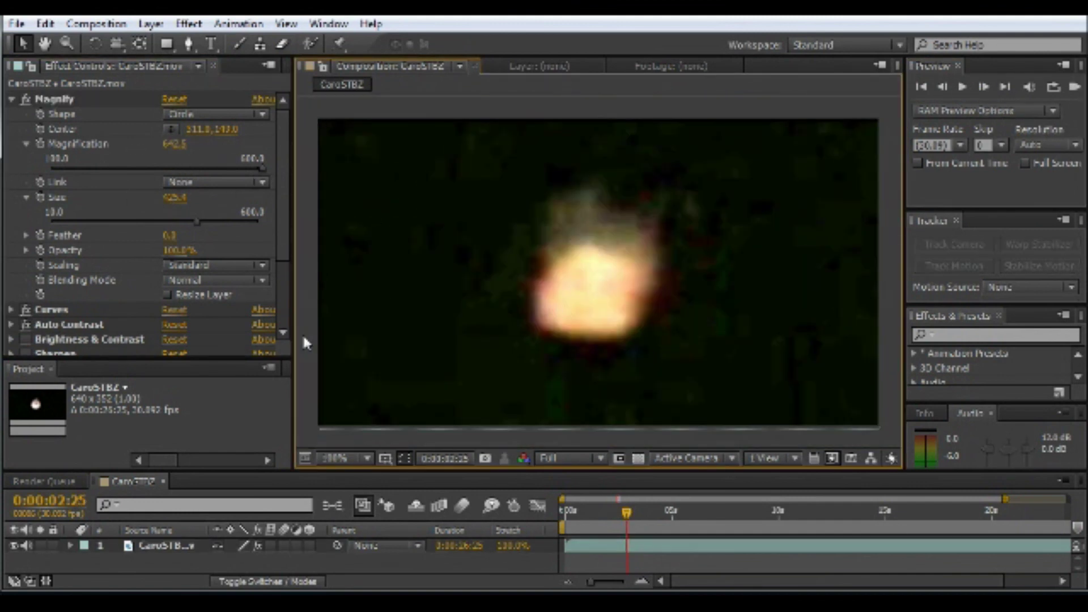
{"action": "scroll", "coordinate": [306, 343], "scroll_direction": "up", "scroll_amount": 2}
Step forward to 0:00:02:27, view the light at 100% and collapse the Magnify settings
{"action": "left_click", "coordinate": [983, 86]}
{"action": "left_click", "coordinate": [982, 86]}
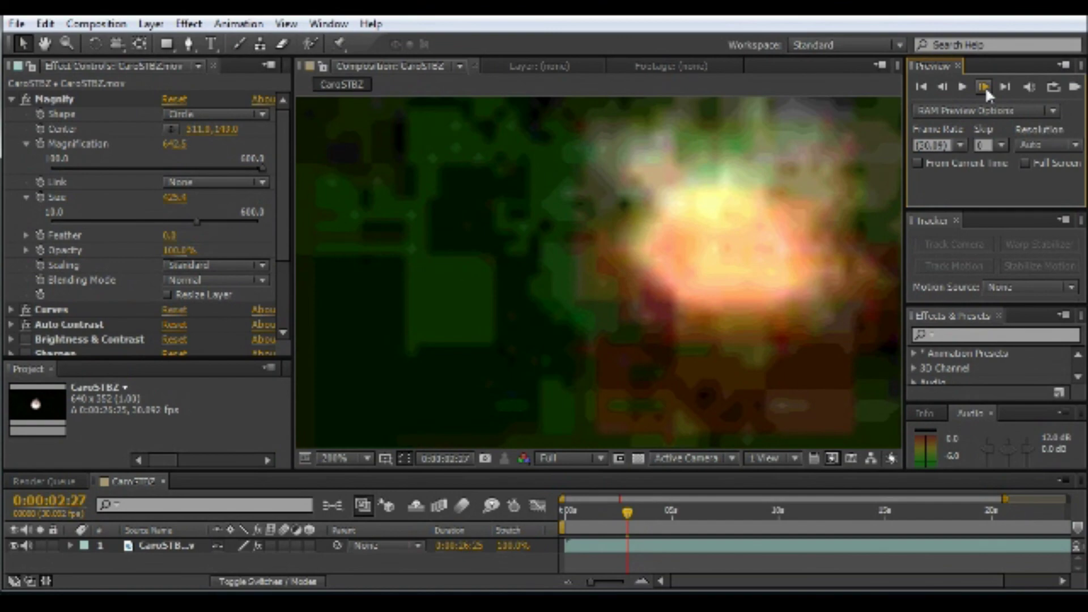
{"action": "scroll", "coordinate": [701, 269], "scroll_direction": "down", "scroll_amount": 1}
{"action": "left_click", "coordinate": [26, 98]}
{"action": "left_click", "coordinate": [26, 98]}
{"action": "left_click", "coordinate": [12, 99]}
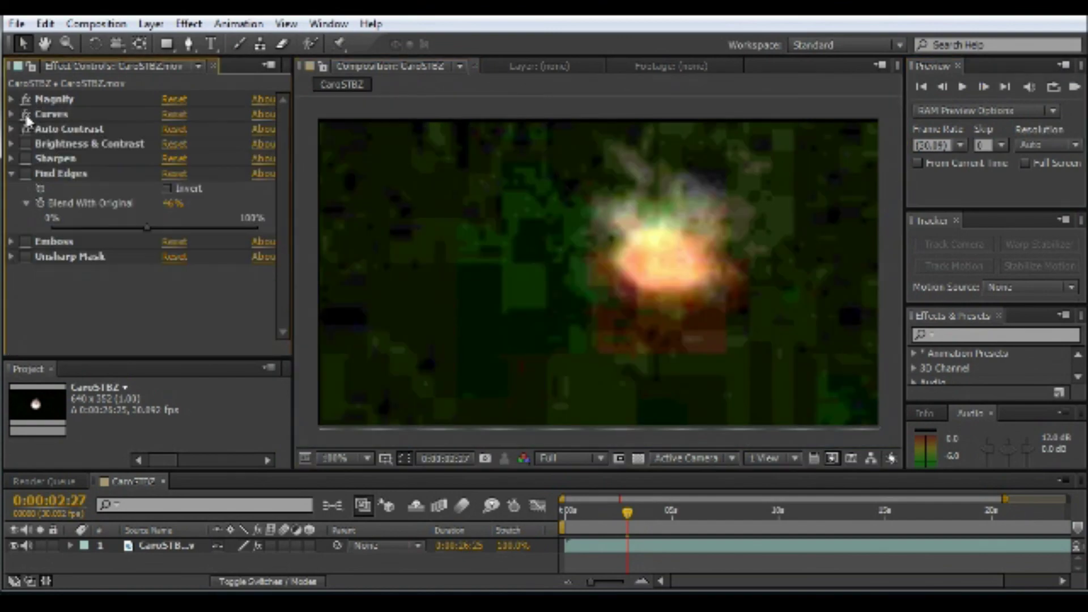
Compare the light at 0:00:02:27 with Magnify, Curves and Auto Contrast switched off and on
{"action": "left_click", "coordinate": [25, 114]}
{"action": "left_click", "coordinate": [25, 99]}
{"action": "left_click", "coordinate": [25, 129]}
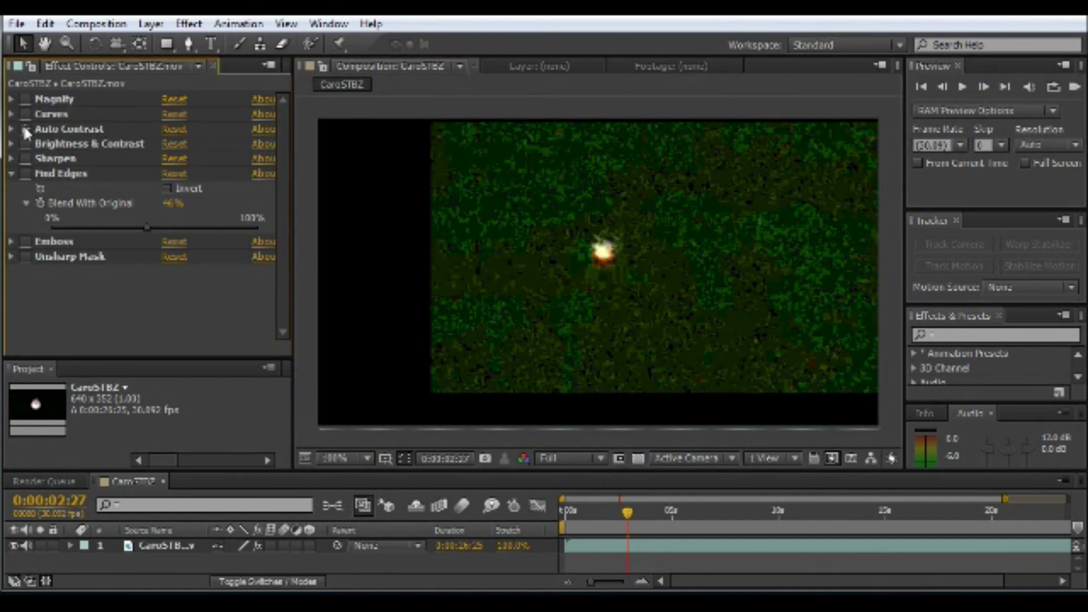
{"action": "left_click", "coordinate": [25, 99]}
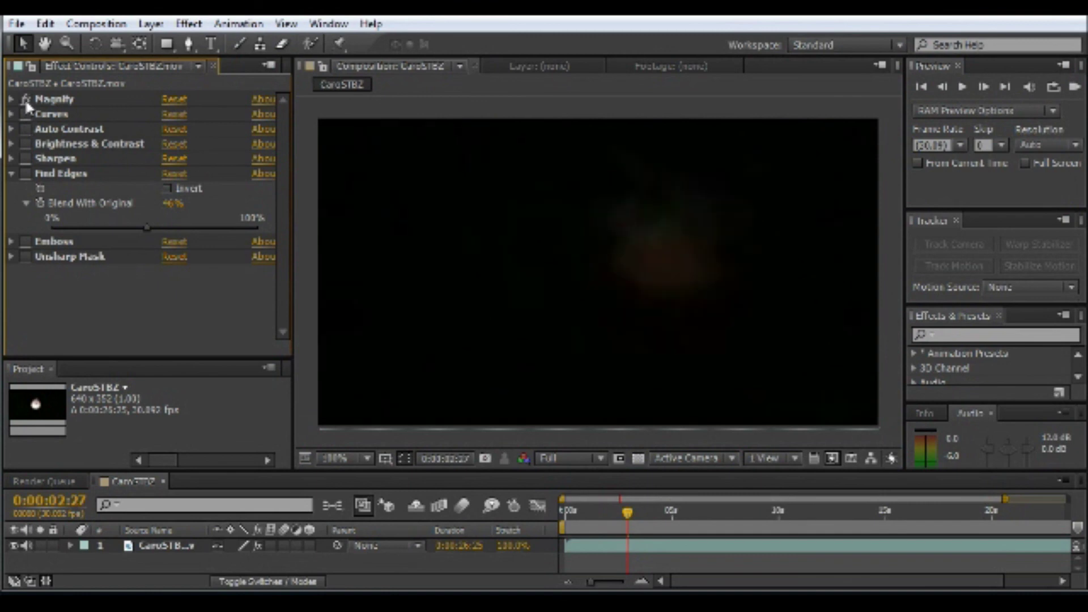
{"action": "left_click", "coordinate": [26, 129]}
{"action": "left_click", "coordinate": [25, 99]}
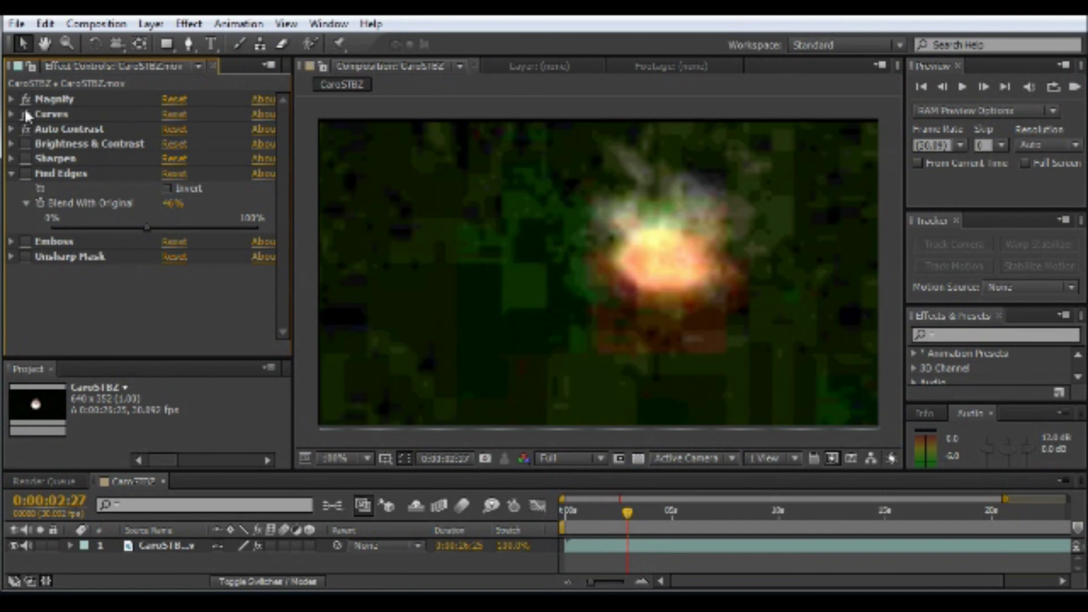
{"action": "left_click", "coordinate": [25, 114]}
Step forward to 0:00:02:29 and compare the light with Curves and Auto Contrast switched off and on
{"action": "left_click", "coordinate": [980, 83]}
{"action": "left_click", "coordinate": [982, 83]}
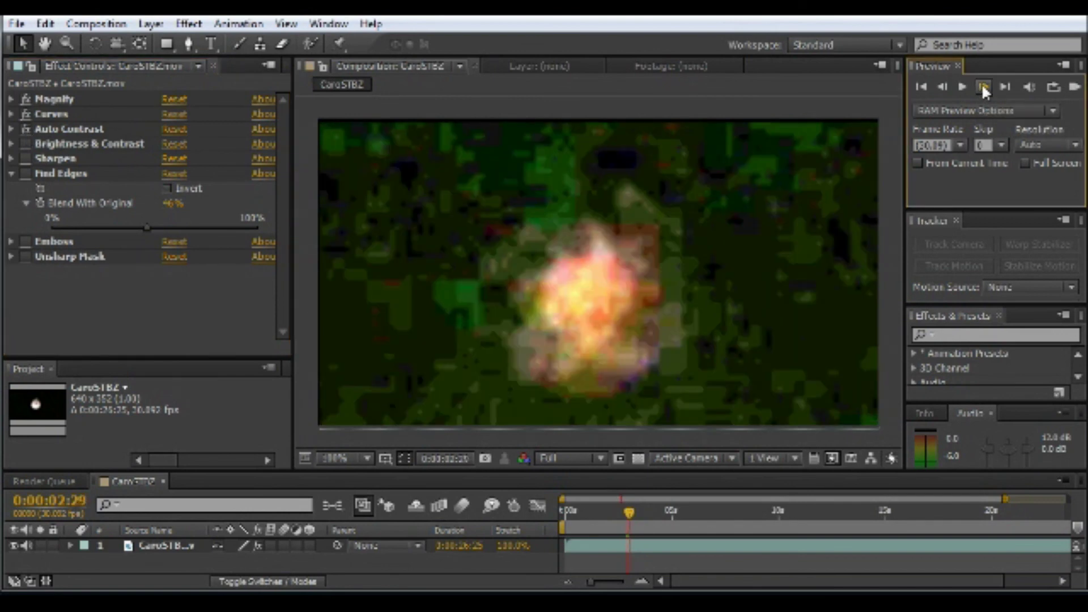
{"action": "left_click", "coordinate": [26, 129]}
{"action": "left_click", "coordinate": [26, 113]}
{"action": "left_click", "coordinate": [26, 113]}
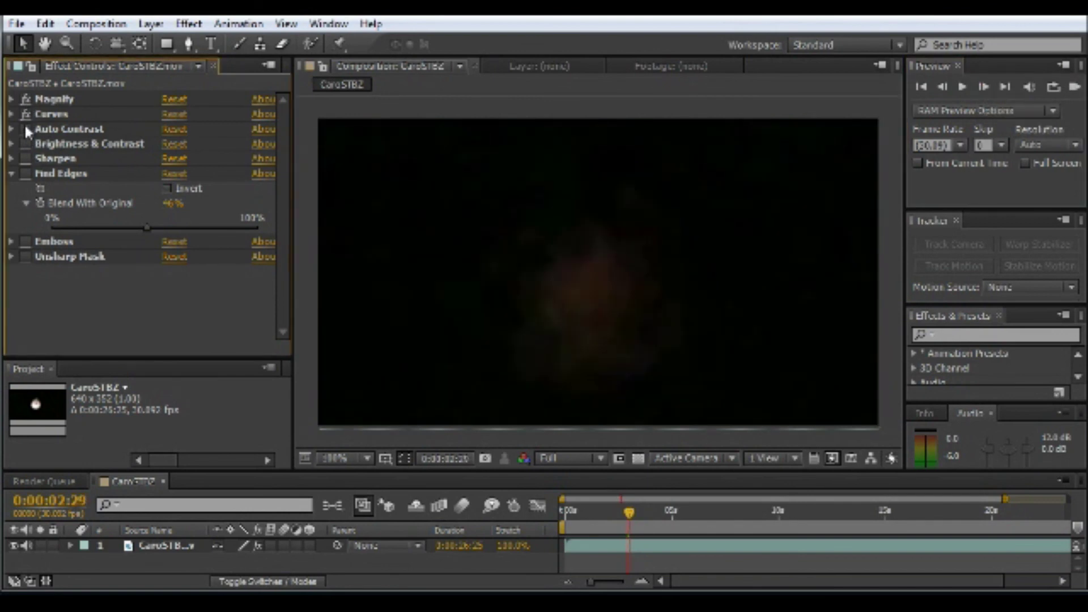
{"action": "left_click", "coordinate": [25, 113]}
{"action": "left_click", "coordinate": [25, 128]}
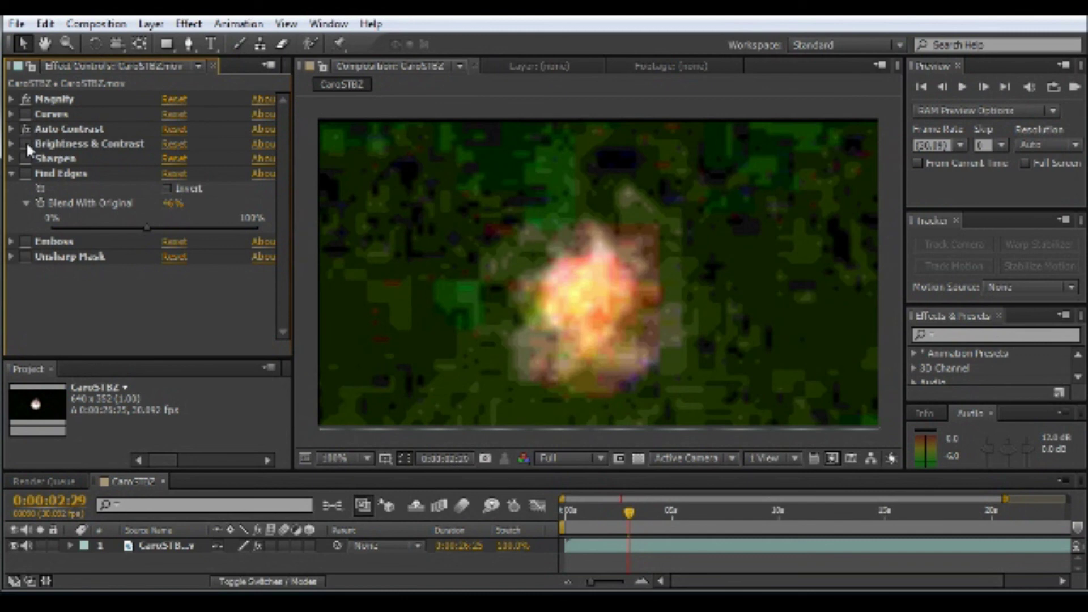
Enable Brightness & Contrast together with Curves and step forward to 0:00:03:02 to view the light
{"action": "left_click", "coordinate": [26, 144]}
{"action": "left_click", "coordinate": [25, 114]}
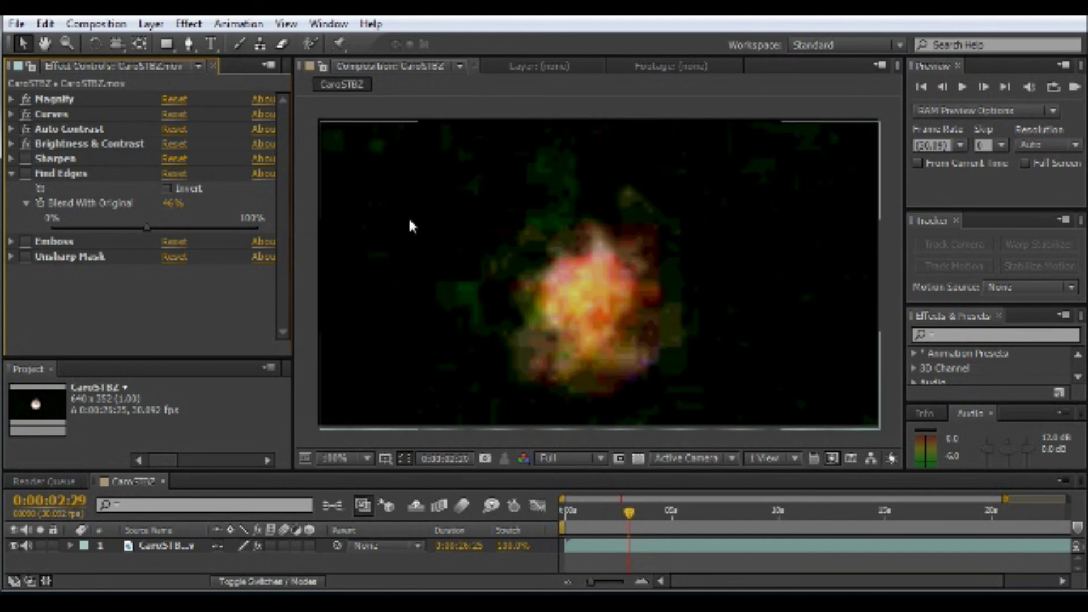
{"action": "left_click", "coordinate": [984, 86]}
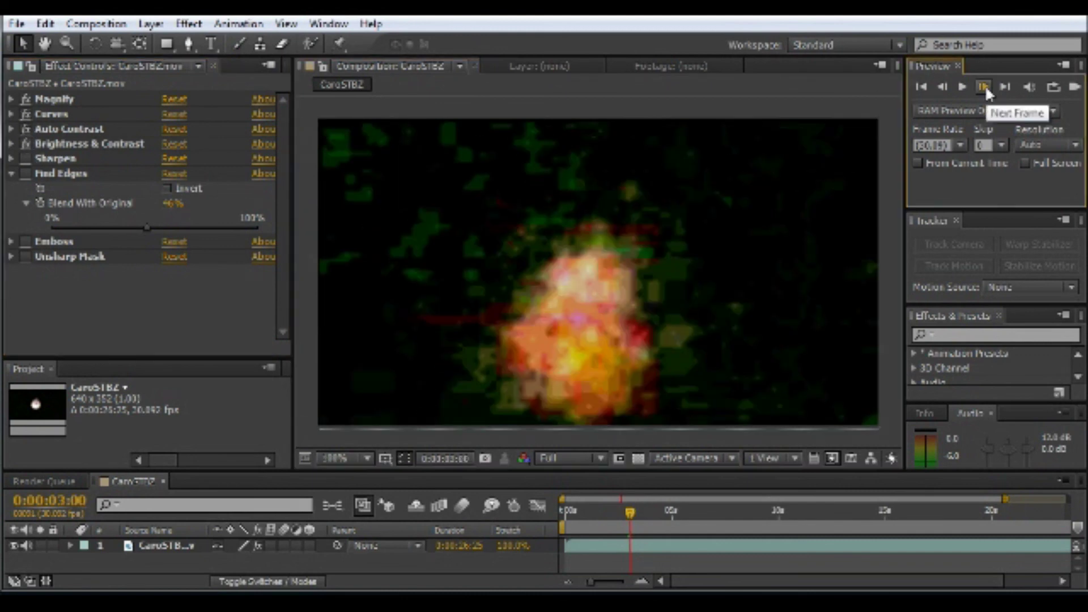
{"action": "left_click", "coordinate": [984, 86]}
{"action": "left_click", "coordinate": [984, 86]}
{"action": "scroll", "coordinate": [742, 239], "scroll_direction": "down", "scroll_amount": 1}
Disable Magnify and Brightness & Contrast, leaving only Curves and Auto Contrast on for the unmagnified frame
{"action": "left_click", "coordinate": [25, 99]}
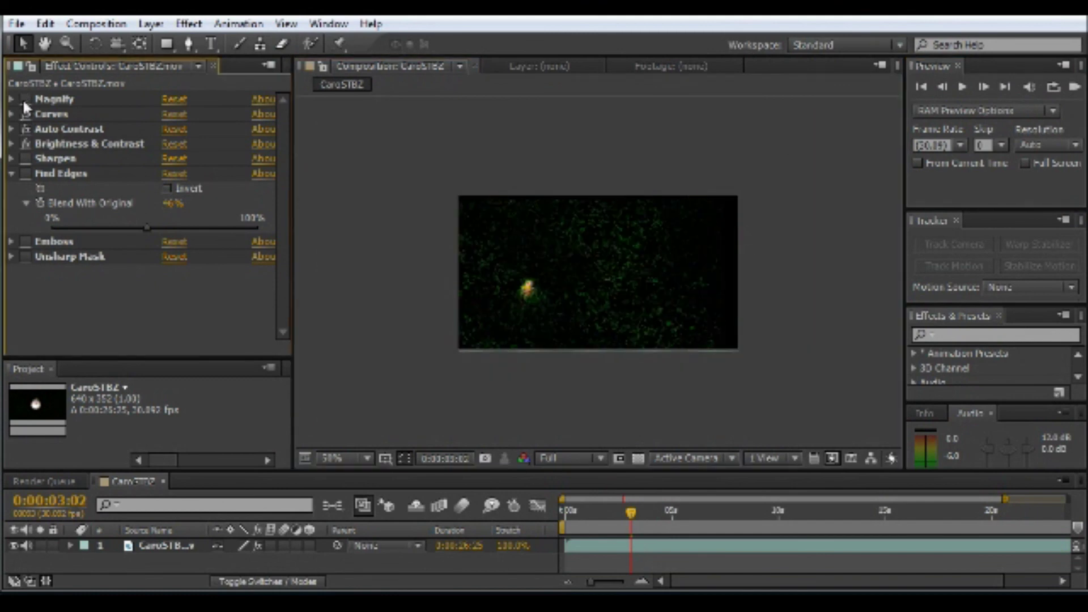
{"action": "left_click", "coordinate": [25, 114]}
{"action": "left_click", "coordinate": [26, 129]}
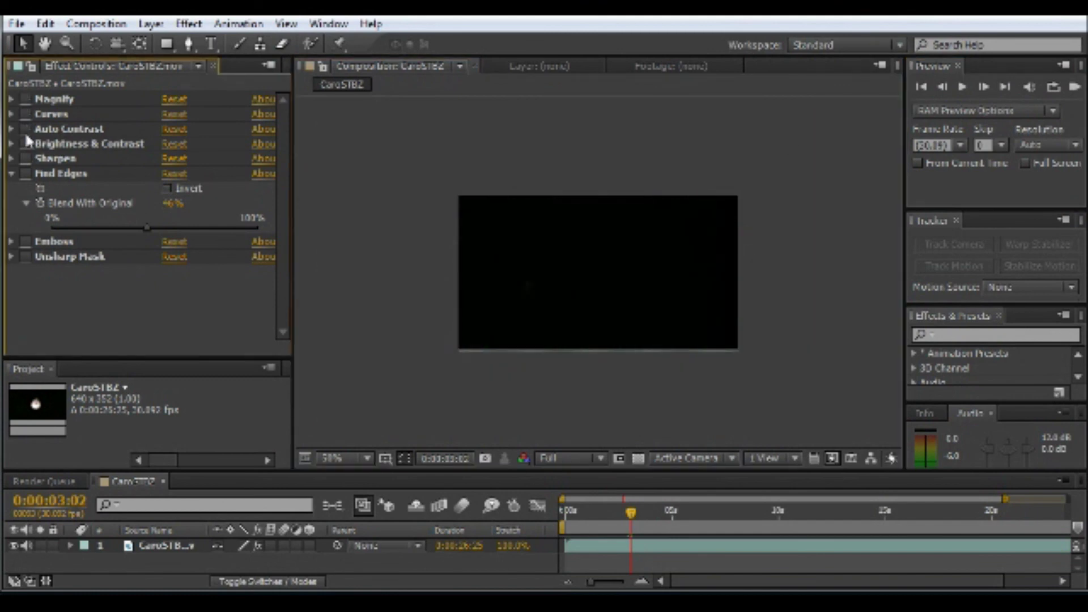
{"action": "left_click", "coordinate": [26, 129]}
{"action": "left_click", "coordinate": [25, 98]}
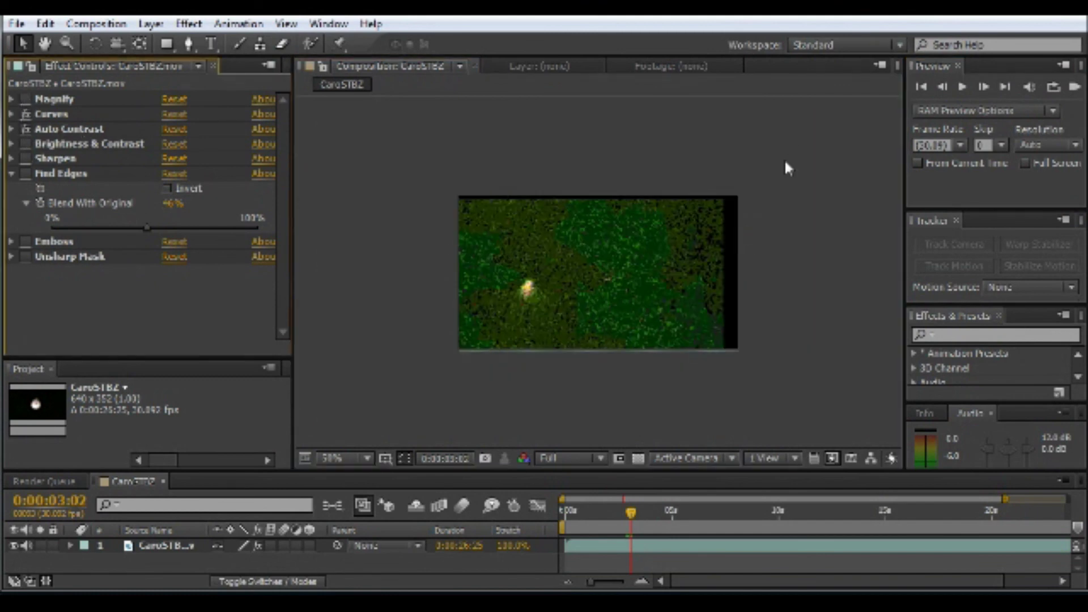
Step forward to 0:00:03:10, play the unmagnified clip to 0:00:03:21 and view it at 100%
{"action": "left_click", "coordinate": [985, 86]}
{"action": "left_click", "coordinate": [985, 86]}
{"action": "left_click", "coordinate": [985, 86]}
{"action": "left_click", "coordinate": [984, 86]}
{"action": "left_click", "coordinate": [985, 86]}
{"action": "left_click", "coordinate": [984, 86]}
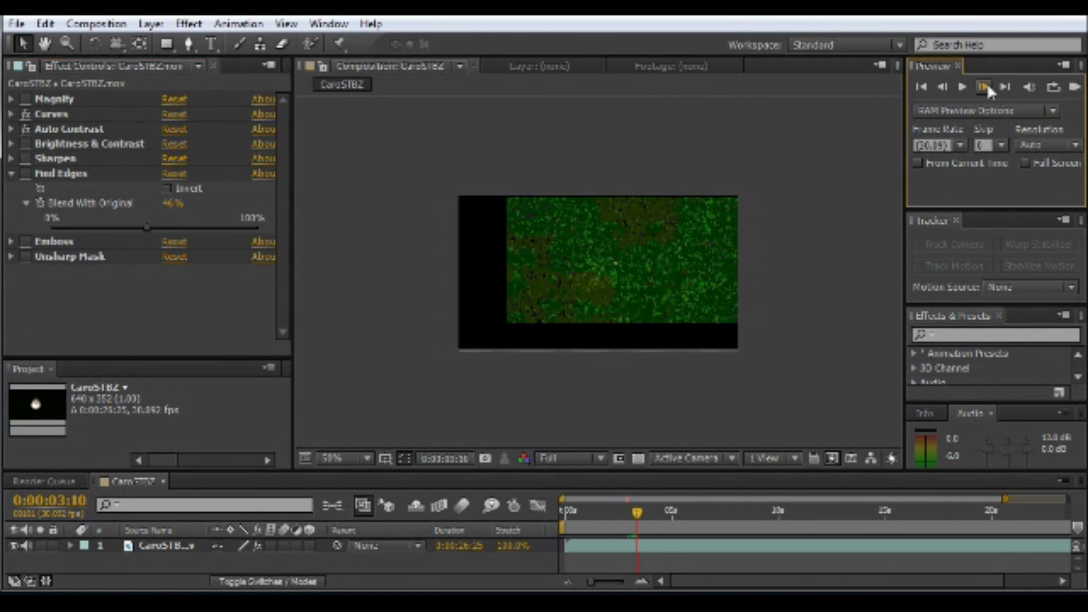
{"action": "left_click", "coordinate": [963, 87]}
{"action": "left_click", "coordinate": [787, 293]}
{"action": "scroll", "coordinate": [786, 294], "scroll_direction": "up", "scroll_amount": 2}
Turn Magnify, Curves and Auto Contrast back on and play the clip to 0:00:06:03
{"action": "left_click", "coordinate": [25, 114]}
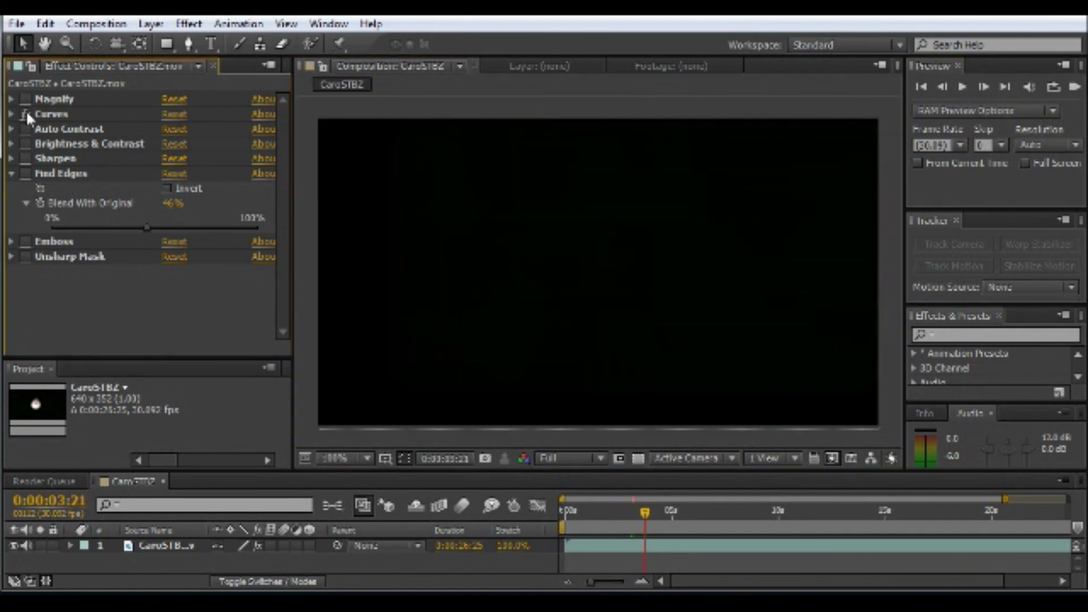
{"action": "left_click", "coordinate": [26, 128]}
{"action": "left_click", "coordinate": [962, 87]}
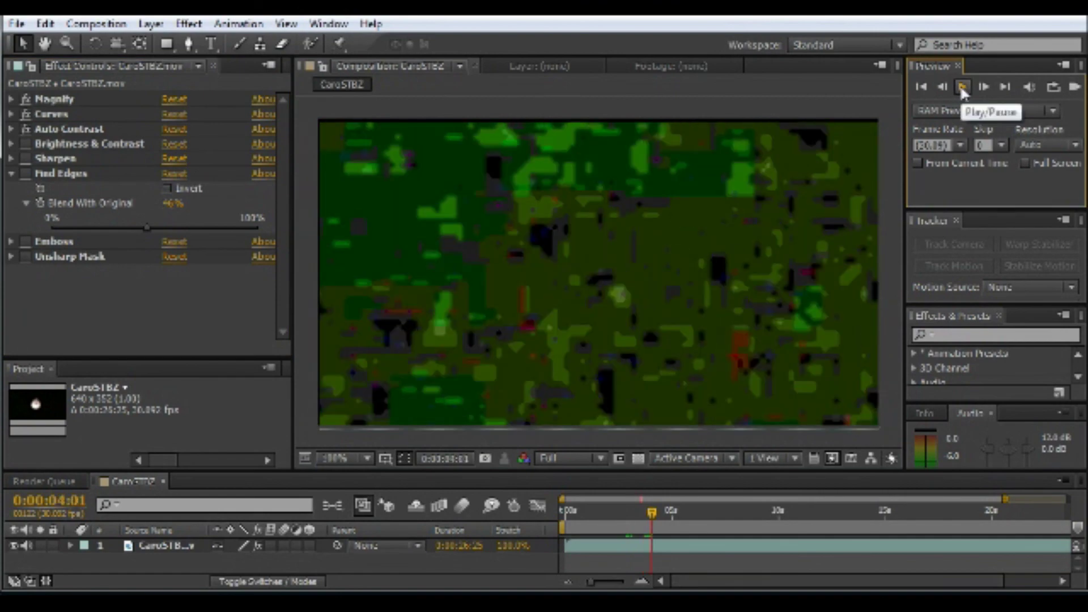
{"action": "left_click", "coordinate": [962, 89]}
Compare the light at 0:00:06:03 with Curves and Auto Contrast switched off and on, and resume playback
{"action": "scroll", "coordinate": [786, 211], "scroll_direction": "down", "scroll_amount": 3}
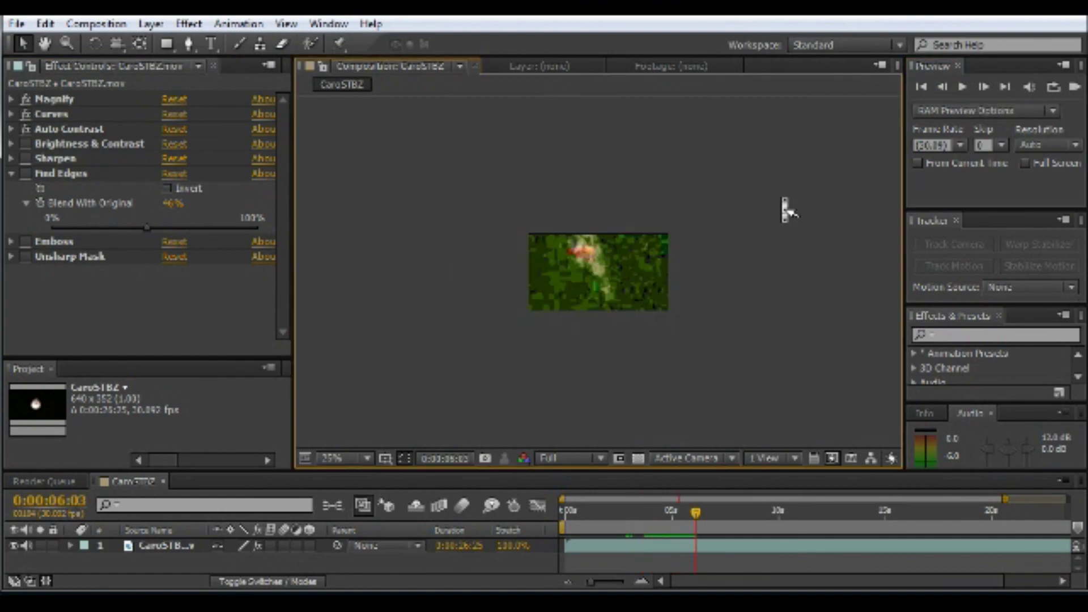
{"action": "scroll", "coordinate": [788, 212], "scroll_direction": "up", "scroll_amount": 3}
{"action": "left_click", "coordinate": [25, 114]}
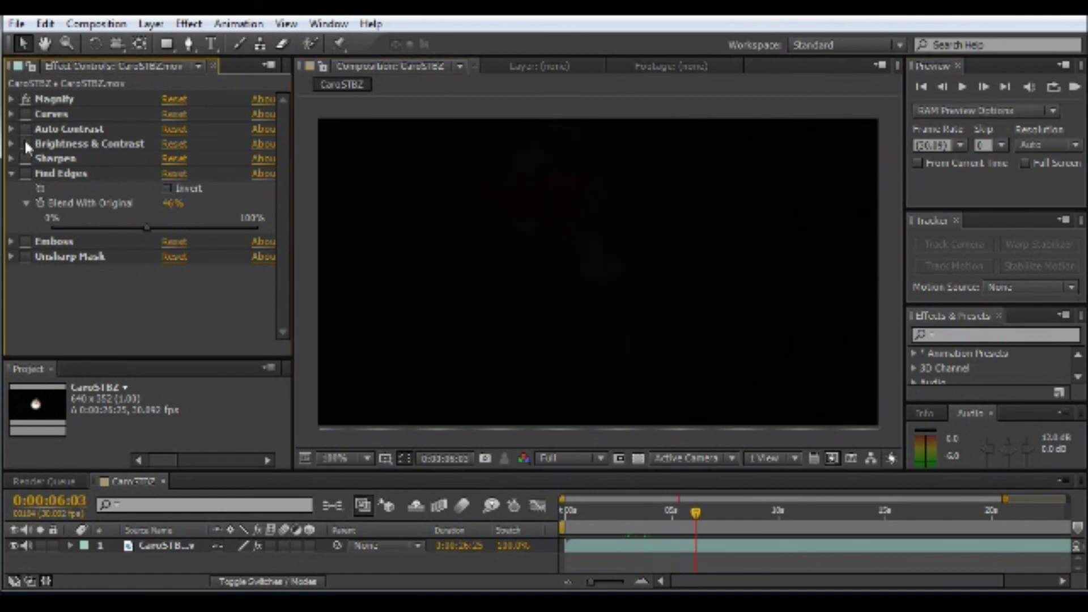
{"action": "key", "text": "space"}
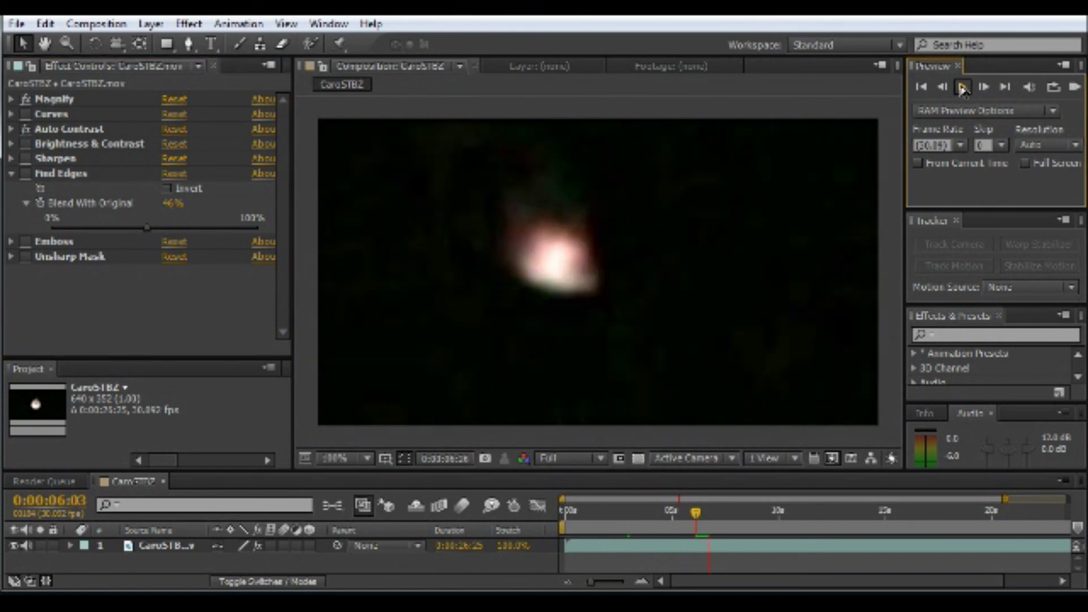
Turn Curves back on and scrub the clip to 0:00:06:21 at a finer timeline scale
{"action": "left_click", "coordinate": [26, 115]}
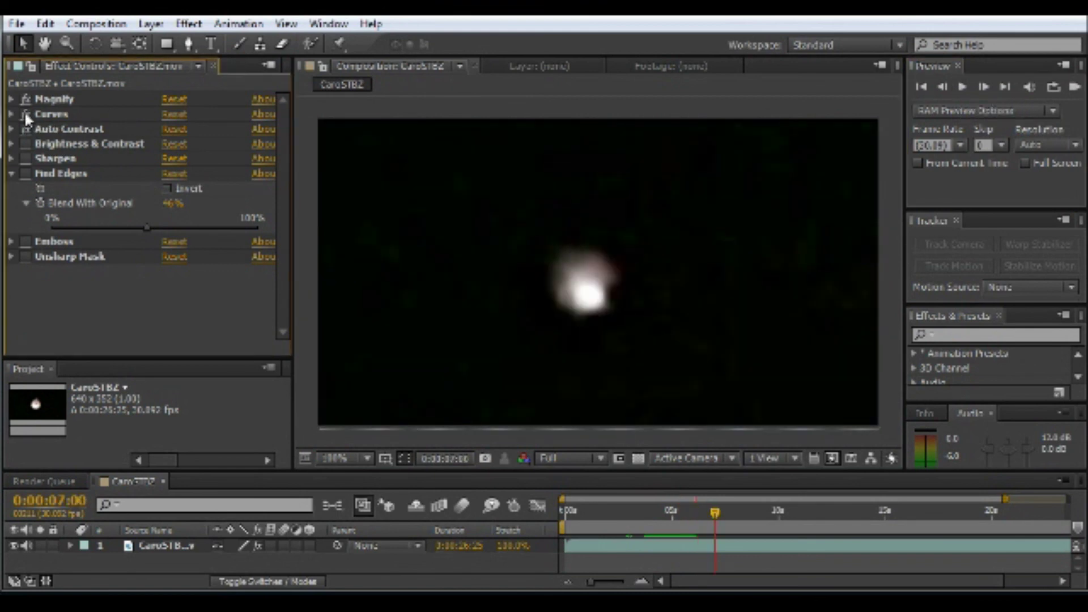
{"action": "left_click", "coordinate": [28, 145]}
{"action": "left_click", "coordinate": [28, 145]}
{"action": "left_click_drag", "start_coordinate": [591, 581], "coordinate": [690, 588]}
{"action": "left_click", "coordinate": [717, 515]}
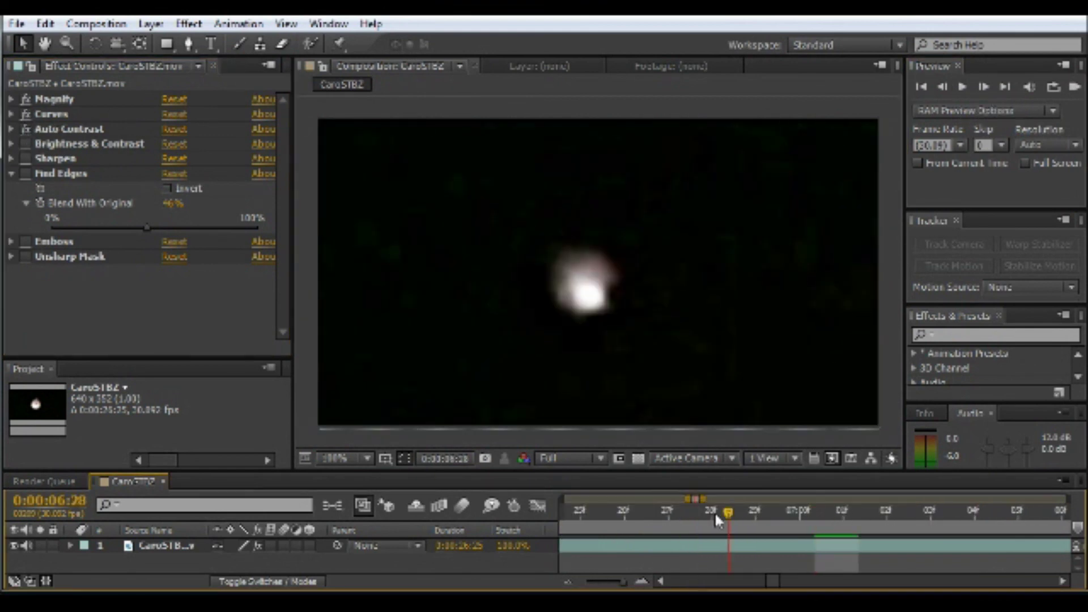
{"action": "left_click_drag", "start_coordinate": [715, 512], "coordinate": [926, 518]}
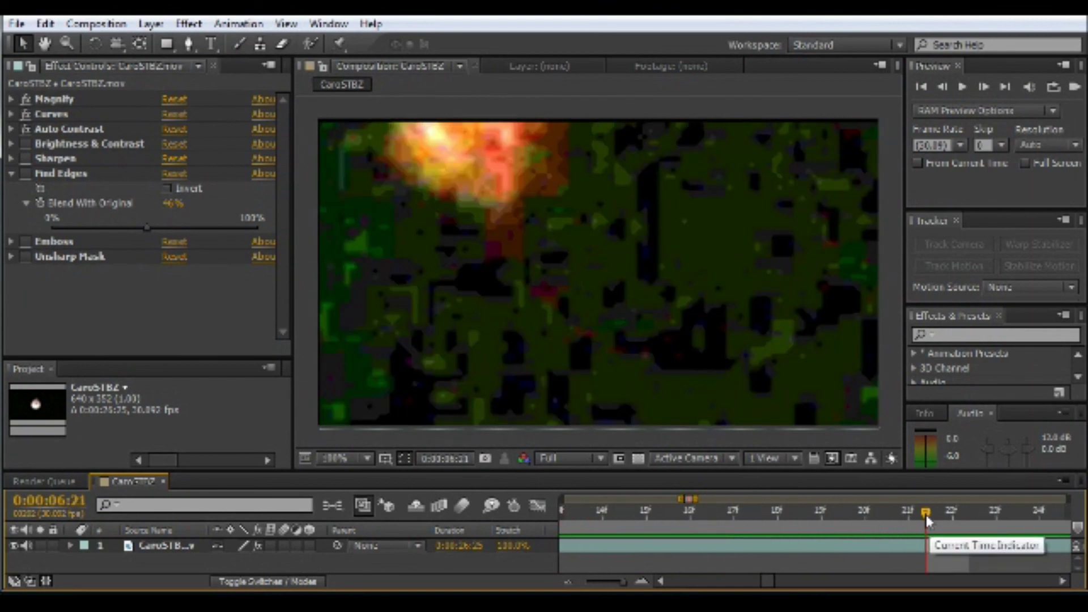
Undo the accidental shift of the layer, advance the clip to 0:00:06:28 and view the light at 400%
{"action": "left_click_drag", "start_coordinate": [575, 255], "coordinate": [544, 229]}
{"action": "key", "text": "ctrl+z"}
{"action": "left_click_drag", "start_coordinate": [953, 511], "coordinate": [1002, 521]}
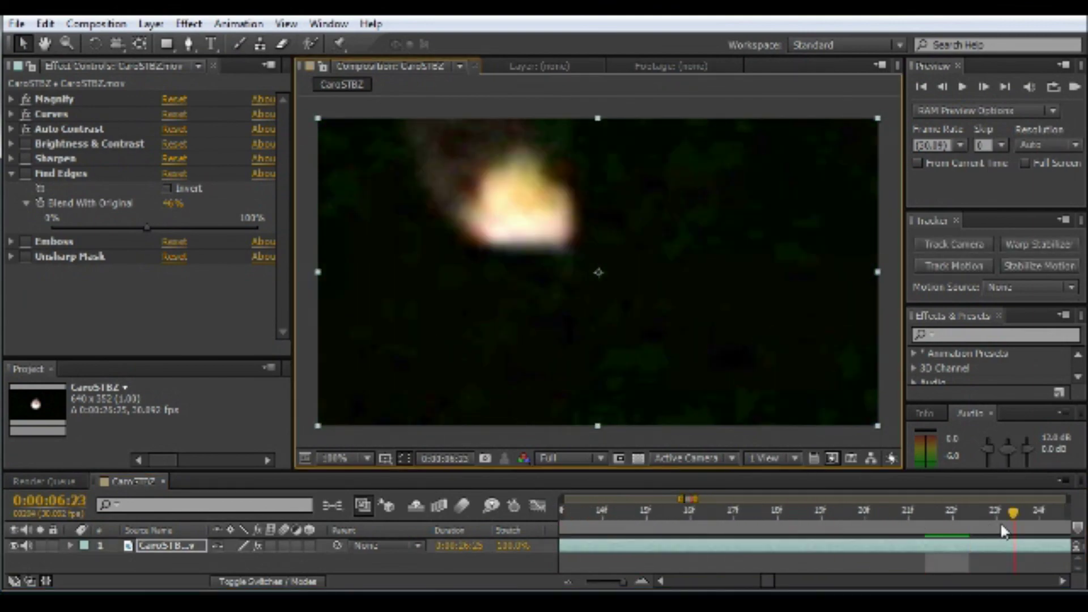
{"action": "left_click", "coordinate": [984, 87]}
{"action": "left_click", "coordinate": [985, 88]}
{"action": "left_click", "coordinate": [984, 88]}
{"action": "left_click", "coordinate": [984, 87]}
{"action": "left_click", "coordinate": [985, 88]}
{"action": "scroll", "coordinate": [738, 312], "scroll_direction": "up", "scroll_amount": 2}
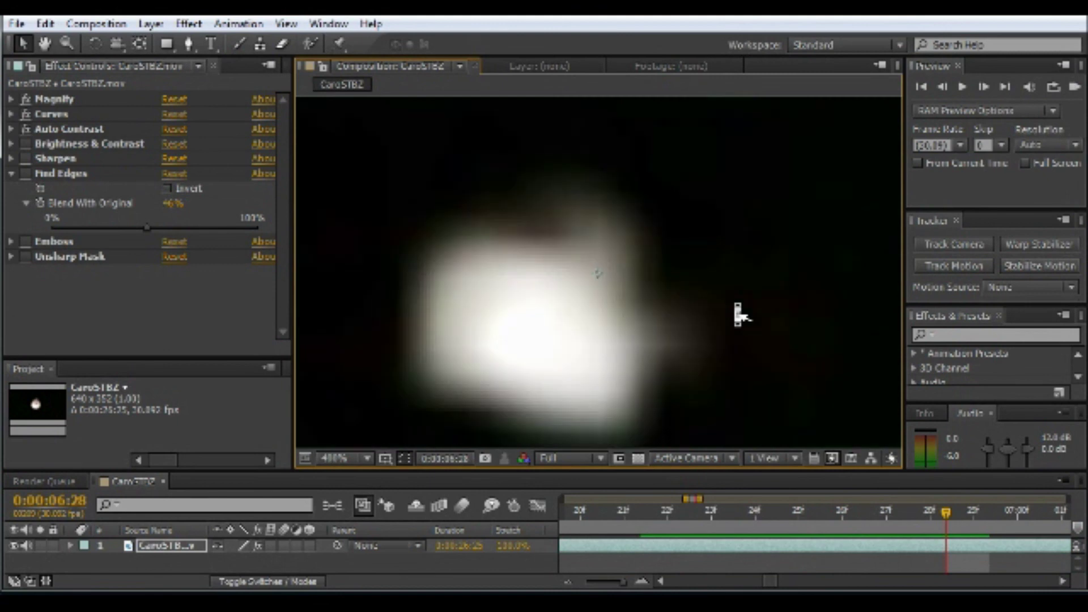
Nudge the Magnify center slightly down in the frame to bring the light nearer the middle at 0:00:06:28
{"action": "left_click", "coordinate": [67, 97]}
{"action": "left_click_drag", "start_coordinate": [566, 178], "coordinate": [560, 187]}
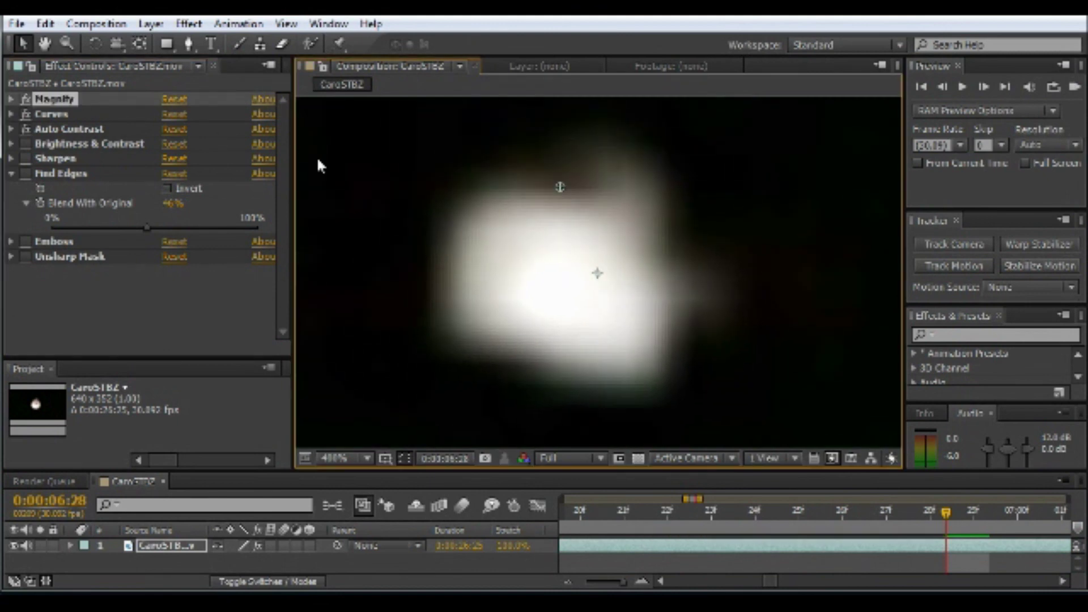
{"action": "scroll", "coordinate": [318, 160], "scroll_direction": "down", "scroll_amount": 1}
{"action": "scroll", "coordinate": [318, 160], "scroll_direction": "down", "scroll_amount": 1}
{"action": "left_click", "coordinate": [303, 166]}
{"action": "scroll", "coordinate": [303, 166], "scroll_direction": "up", "scroll_amount": 2}
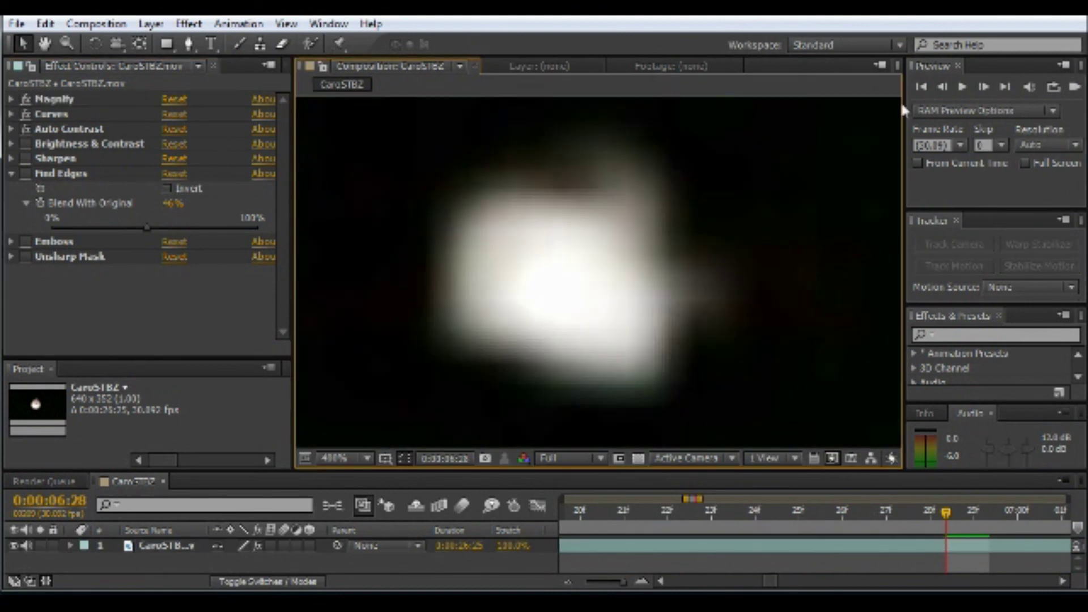
Step forward frame by frame to 0:00:07:04 to examine the light's changing shape
{"action": "left_click", "coordinate": [982, 86]}
{"action": "left_click", "coordinate": [984, 88]}
{"action": "left_click", "coordinate": [984, 88]}
{"action": "left_click", "coordinate": [984, 88]}
{"action": "left_click", "coordinate": [984, 88]}
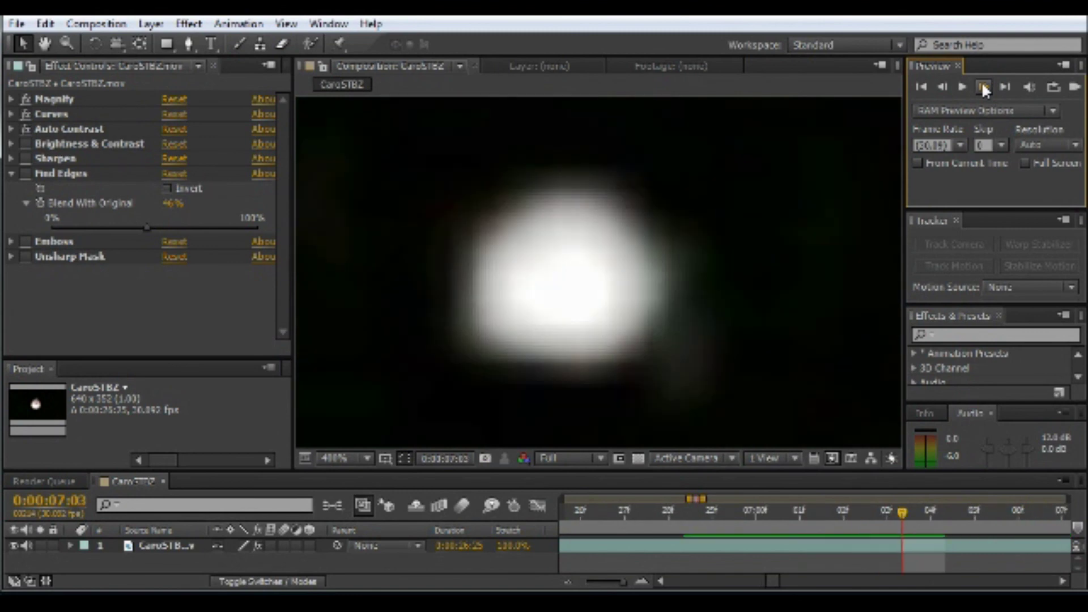
{"action": "left_click", "coordinate": [984, 88]}
Compare the light at 0:00:07:04 with Curves and Auto Contrast switched off and on
{"action": "left_click", "coordinate": [25, 114]}
{"action": "left_click", "coordinate": [26, 128]}
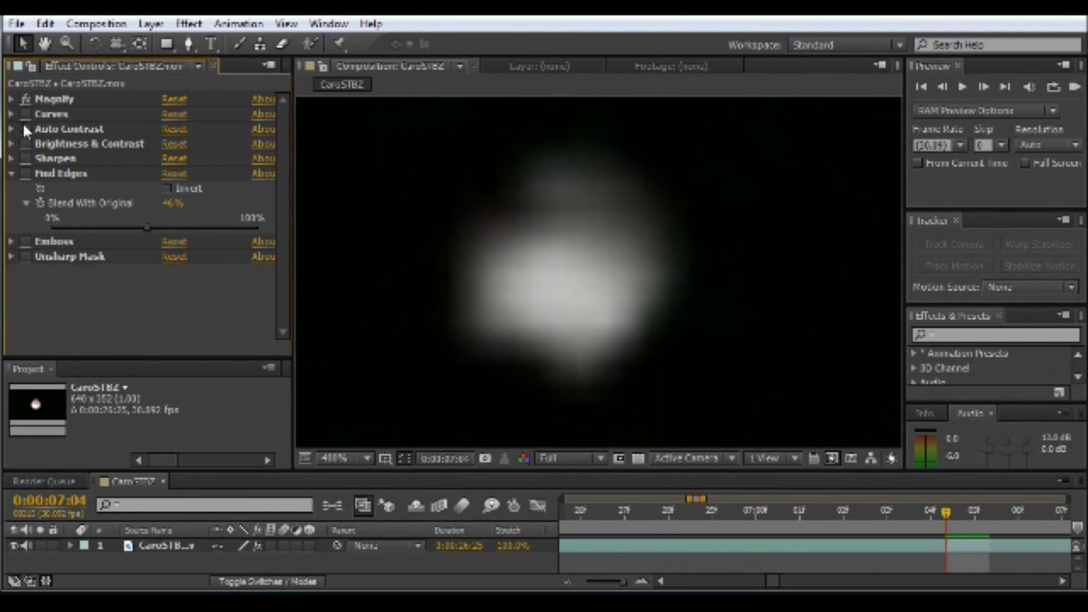
{"action": "left_click", "coordinate": [25, 129]}
{"action": "left_click", "coordinate": [25, 114]}
Step forward frame by frame to 0:00:07:12 and view the light at 200%
{"action": "left_click", "coordinate": [984, 88]}
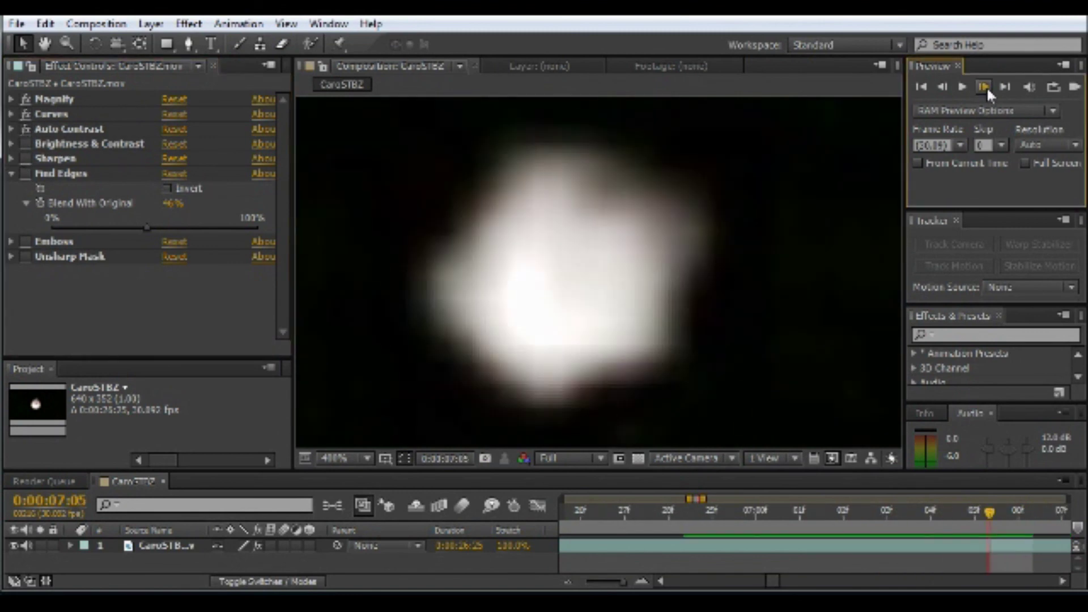
{"action": "left_click", "coordinate": [984, 87]}
{"action": "left_click", "coordinate": [984, 88]}
{"action": "left_click", "coordinate": [805, 249]}
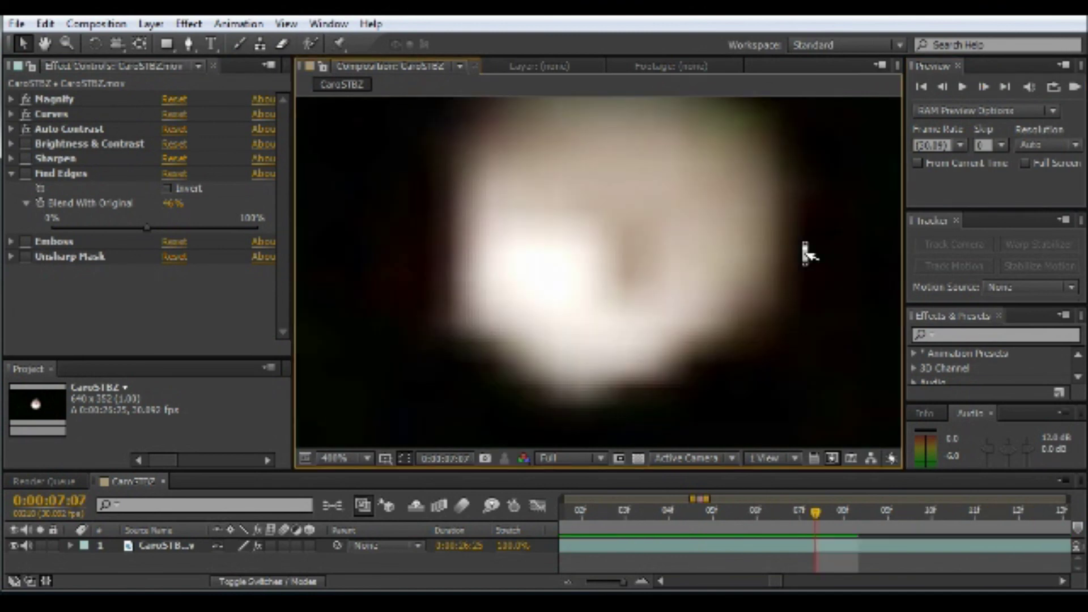
{"action": "left_click", "coordinate": [982, 88]}
{"action": "left_click", "coordinate": [982, 88]}
{"action": "left_click", "coordinate": [983, 88]}
{"action": "left_click", "coordinate": [983, 88]}
{"action": "left_click", "coordinate": [983, 88]}
{"action": "left_click", "coordinate": [731, 300]}
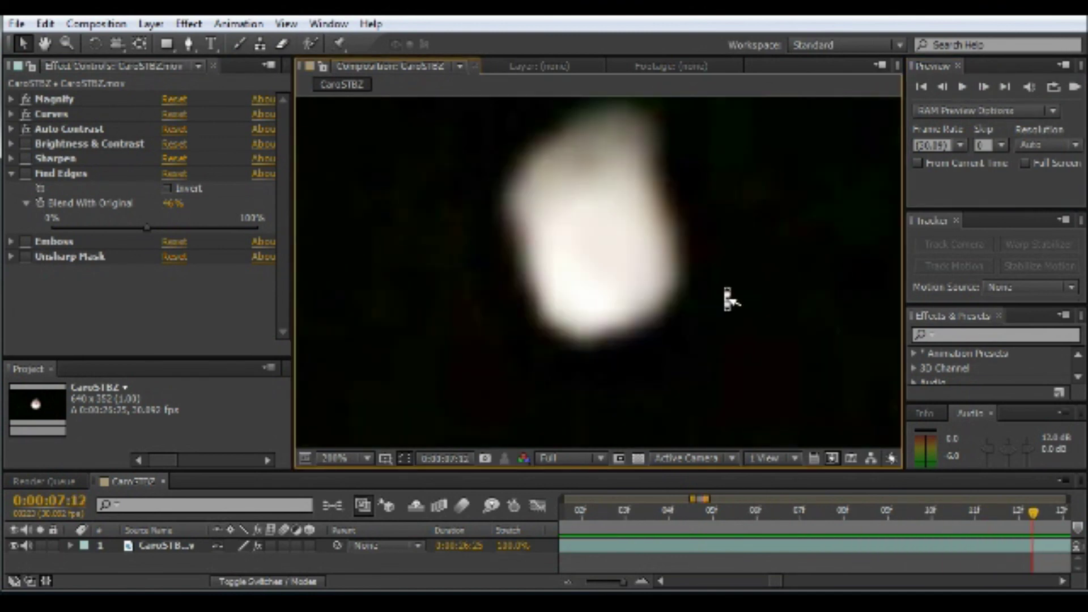
Move the Magnify center slightly up to about 310.5, 146.5 to reframe the light at 0:00:07:12
{"action": "left_click", "coordinate": [11, 98]}
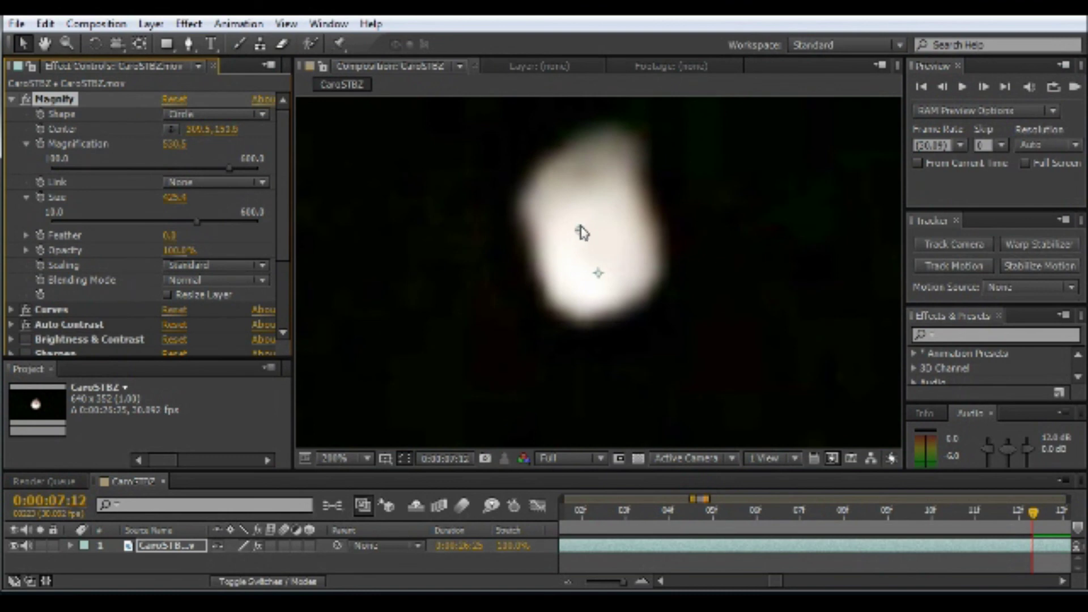
{"action": "left_click_drag", "start_coordinate": [581, 227], "coordinate": [583, 219]}
{"action": "scroll", "coordinate": [366, 200], "scroll_direction": "down", "scroll_amount": 1}
{"action": "left_click", "coordinate": [307, 217]}
{"action": "scroll", "coordinate": [307, 217], "scroll_direction": "up", "scroll_amount": 1}
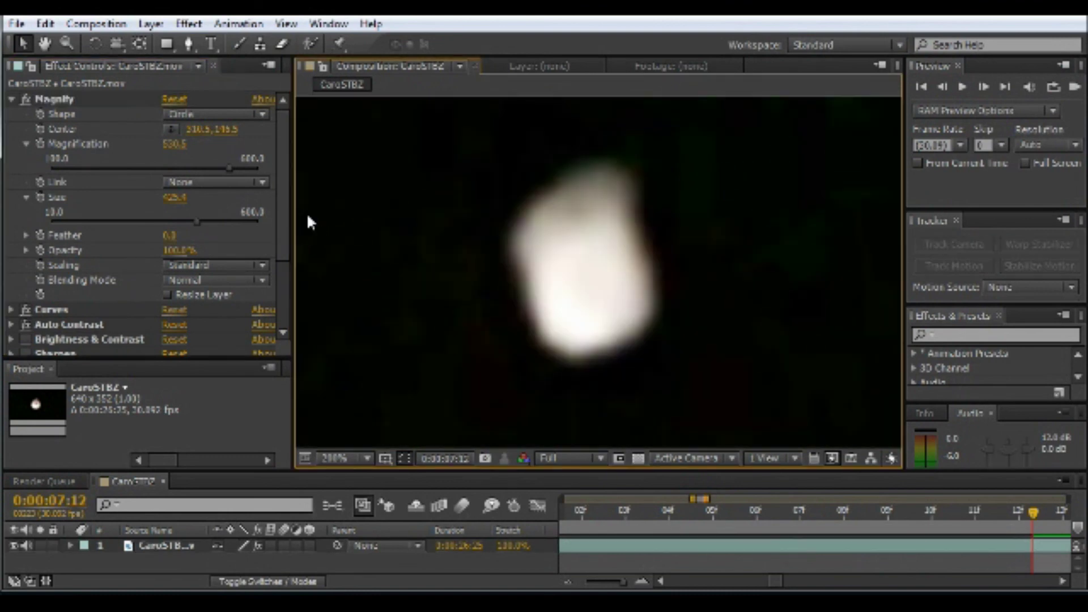